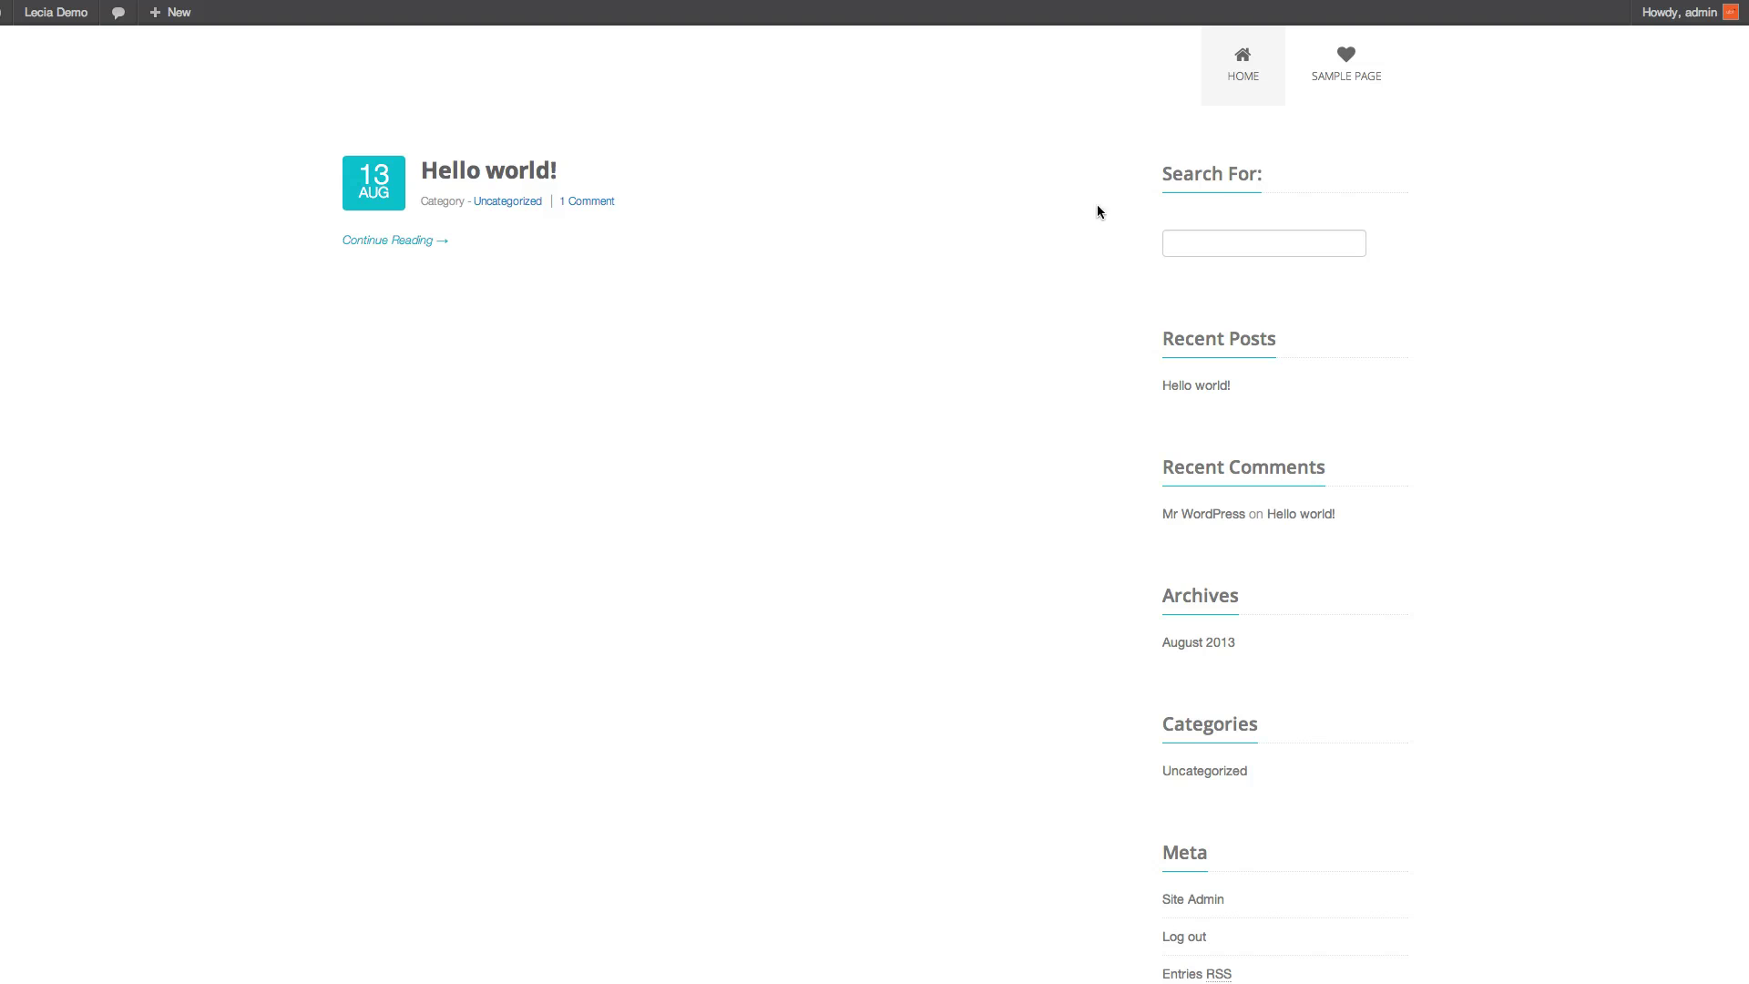
Step: Open the Sample Page for editing from the site's page list and delete all of its example text
{"action": "left_click", "coordinate": [153, 0]}
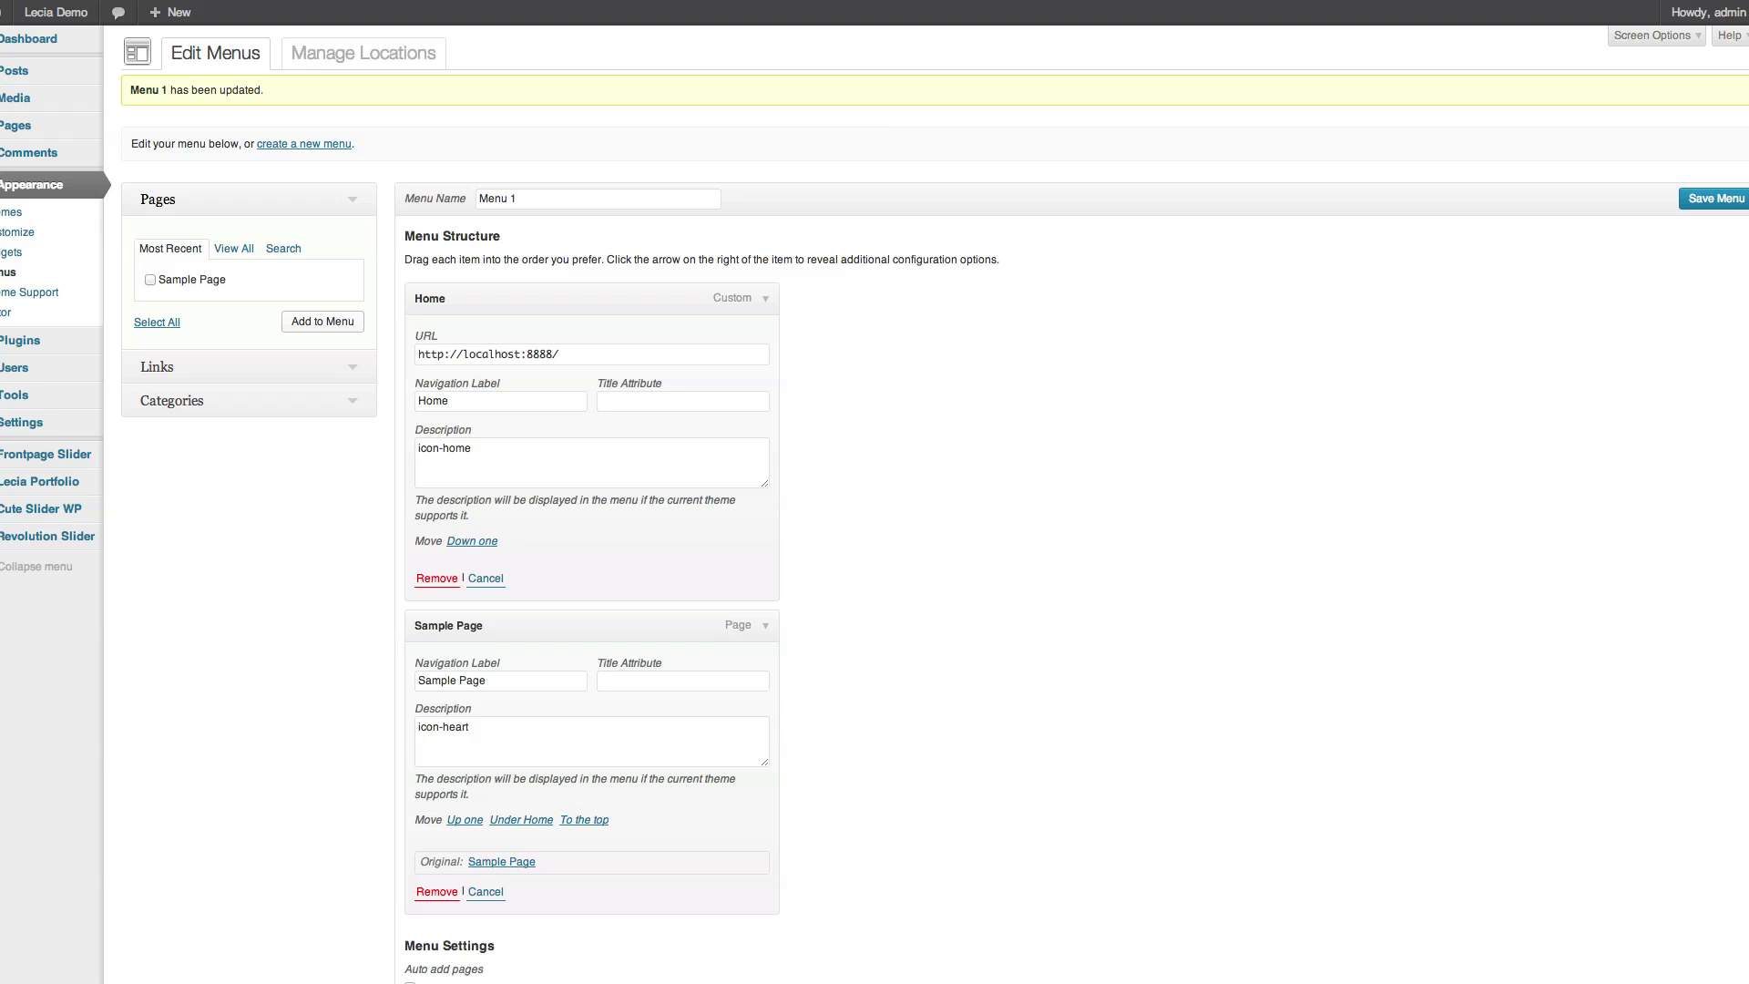
{"action": "left_click", "coordinate": [30, 128]}
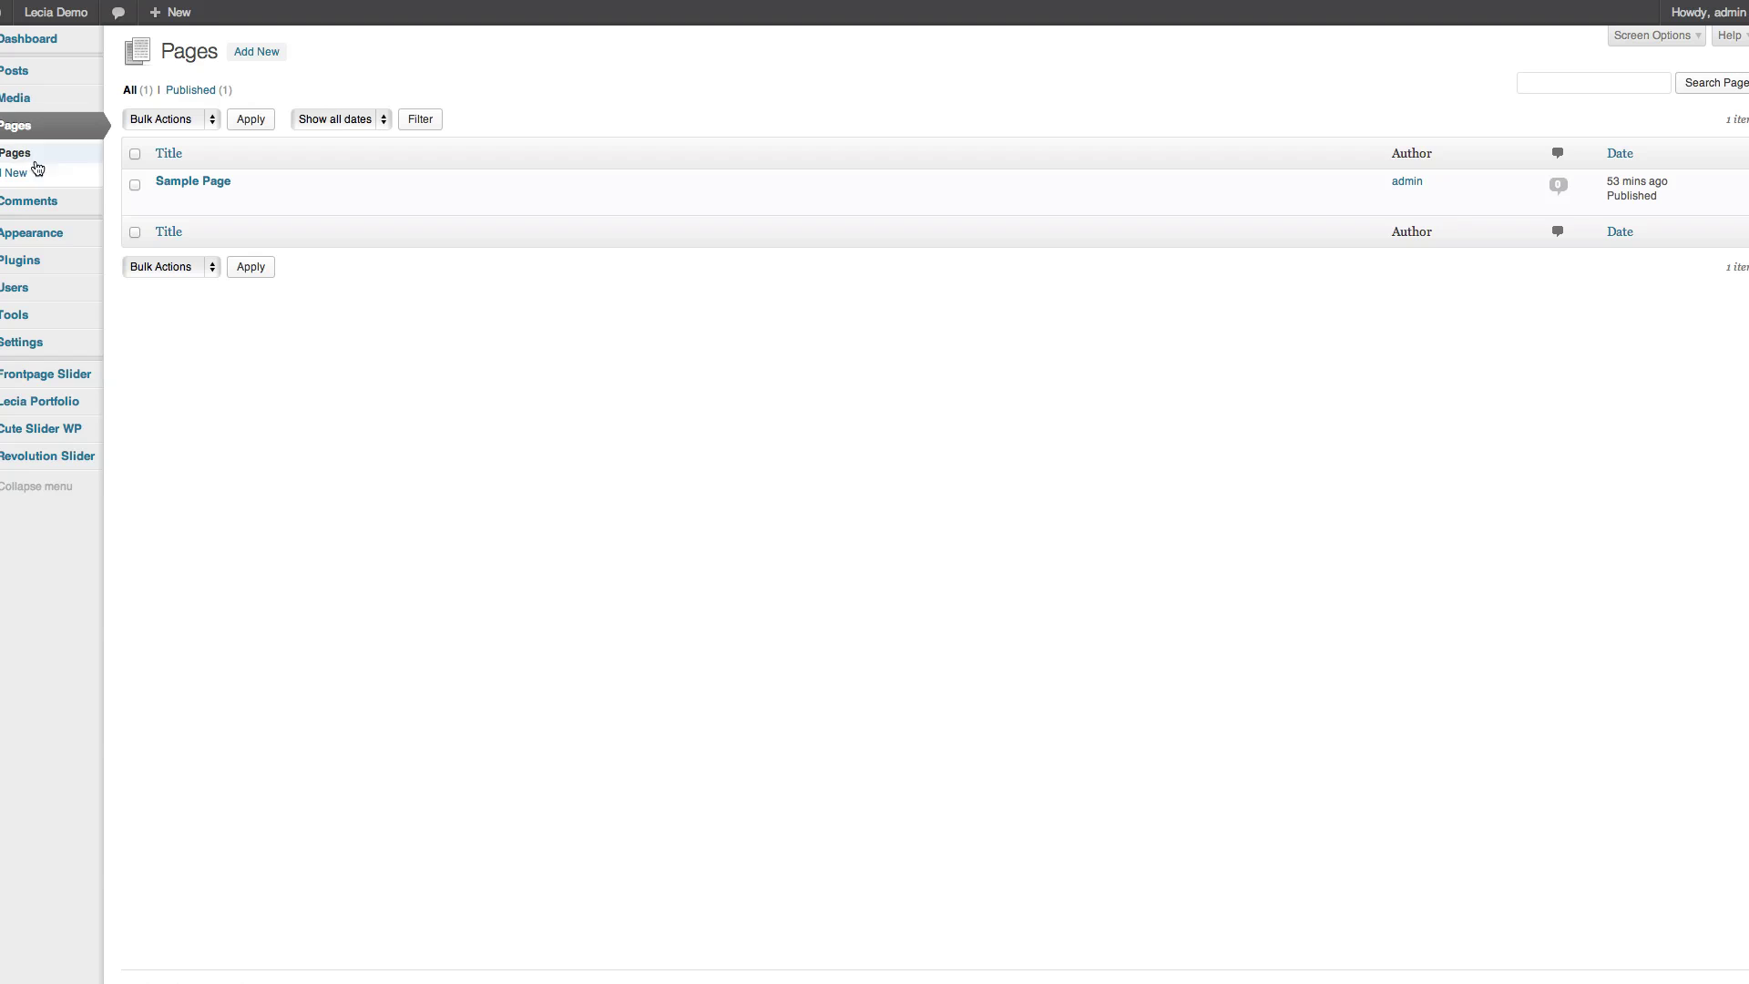
{"action": "mouse_move", "coordinate": [170, 194]}
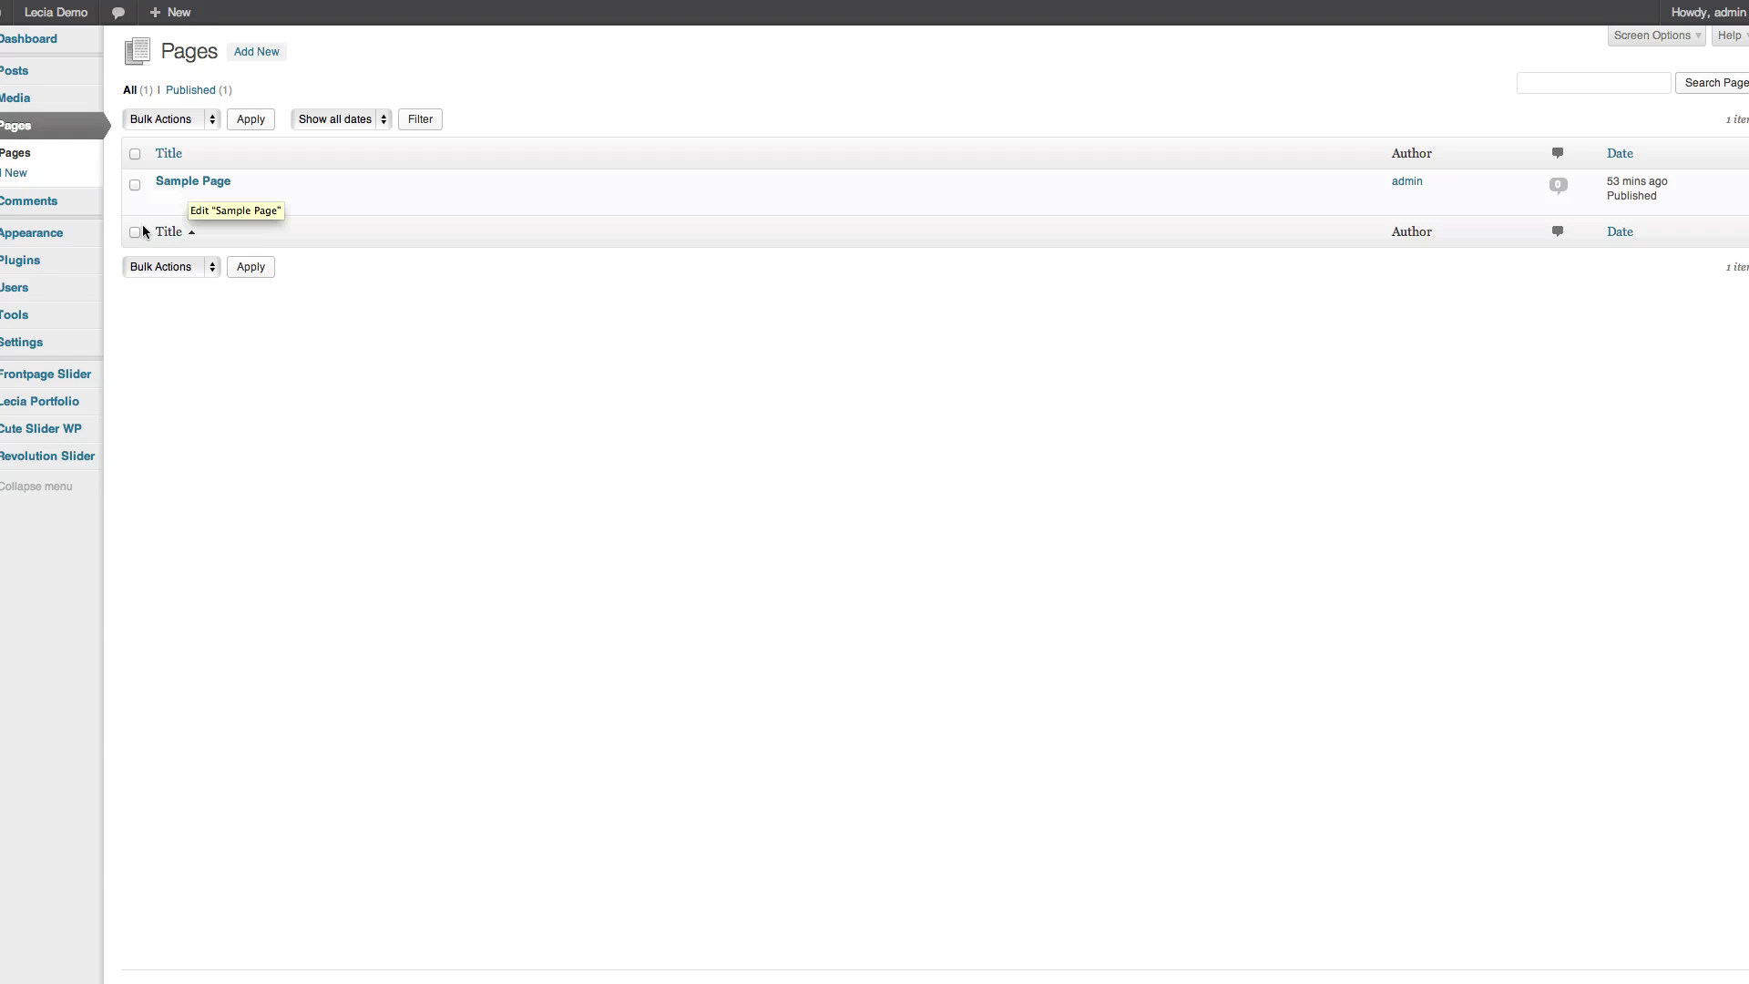
{"action": "left_click", "coordinate": [174, 203]}
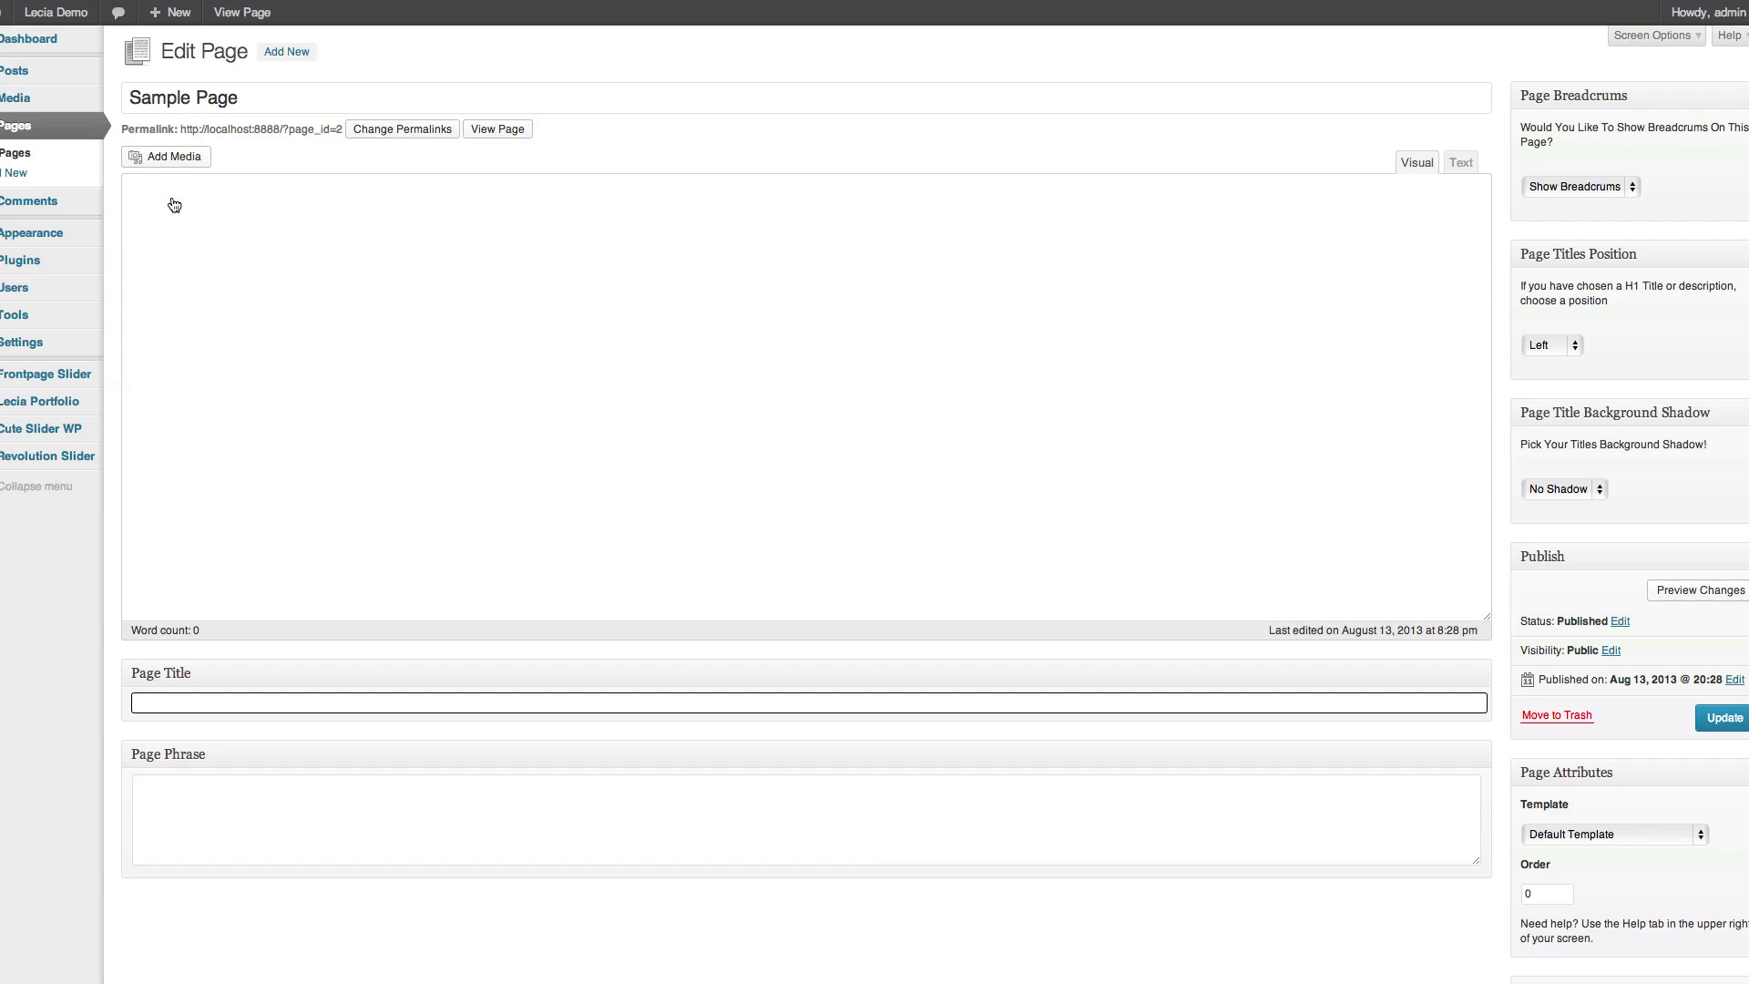
{"action": "key", "text": "super+a"}
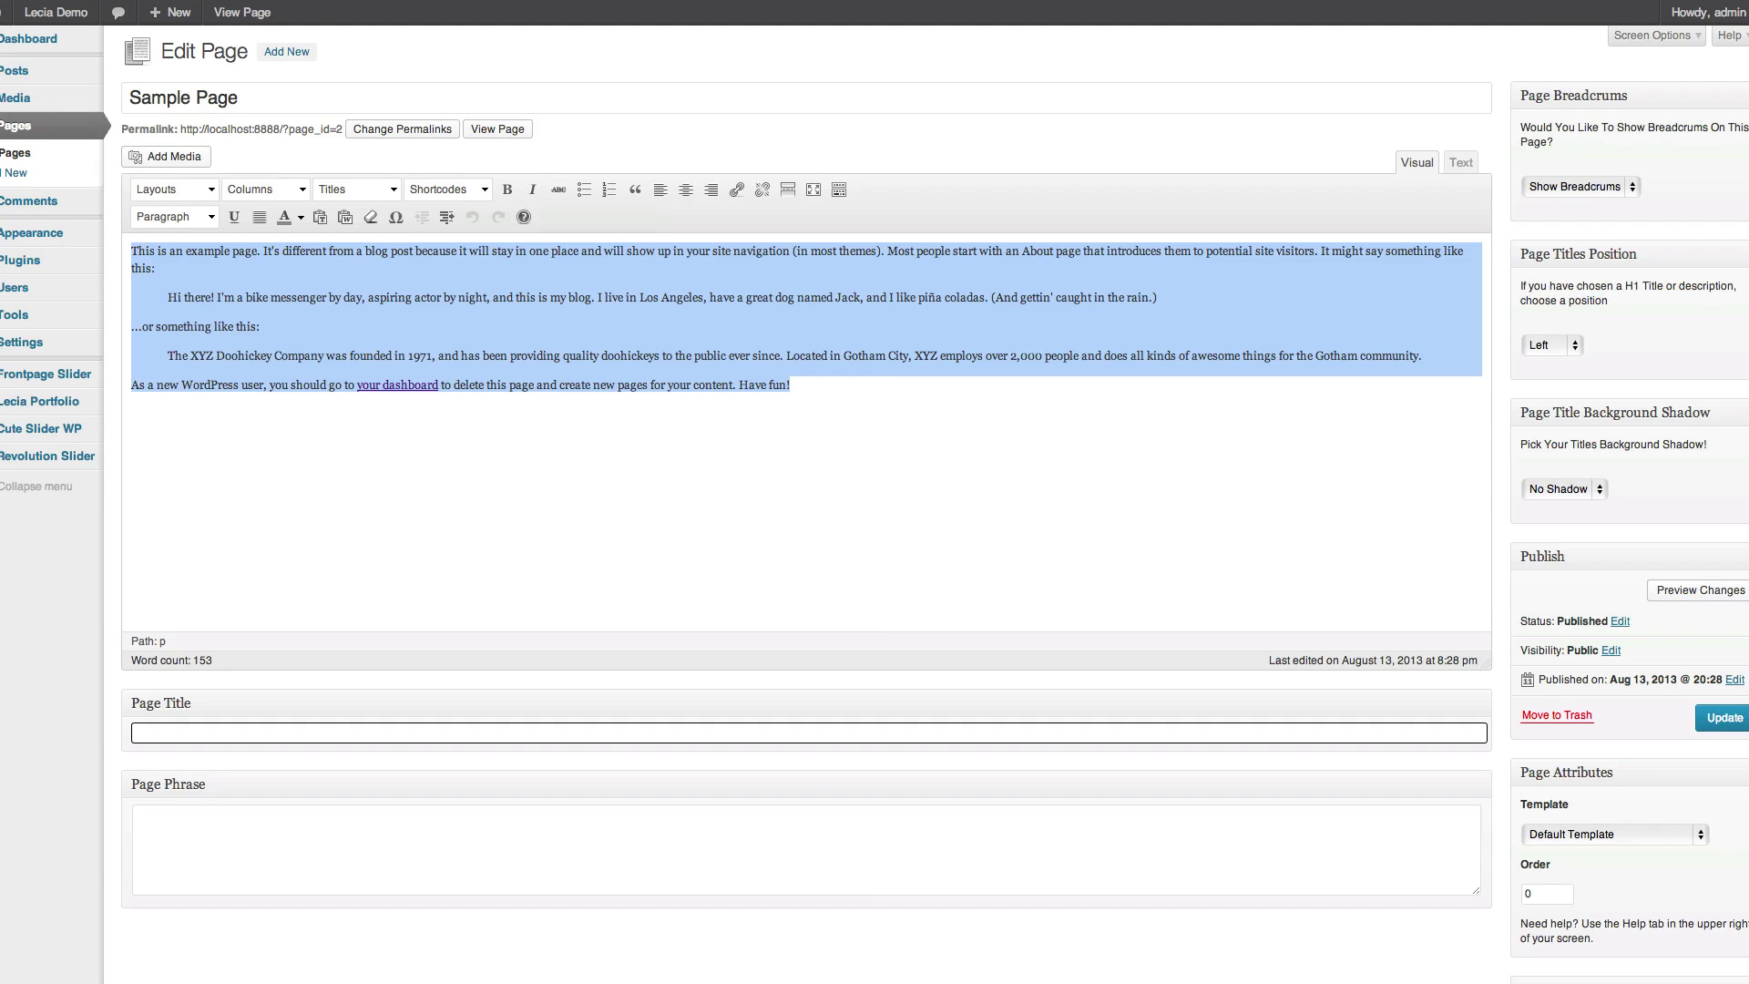
{"action": "key", "text": "BackSpace"}
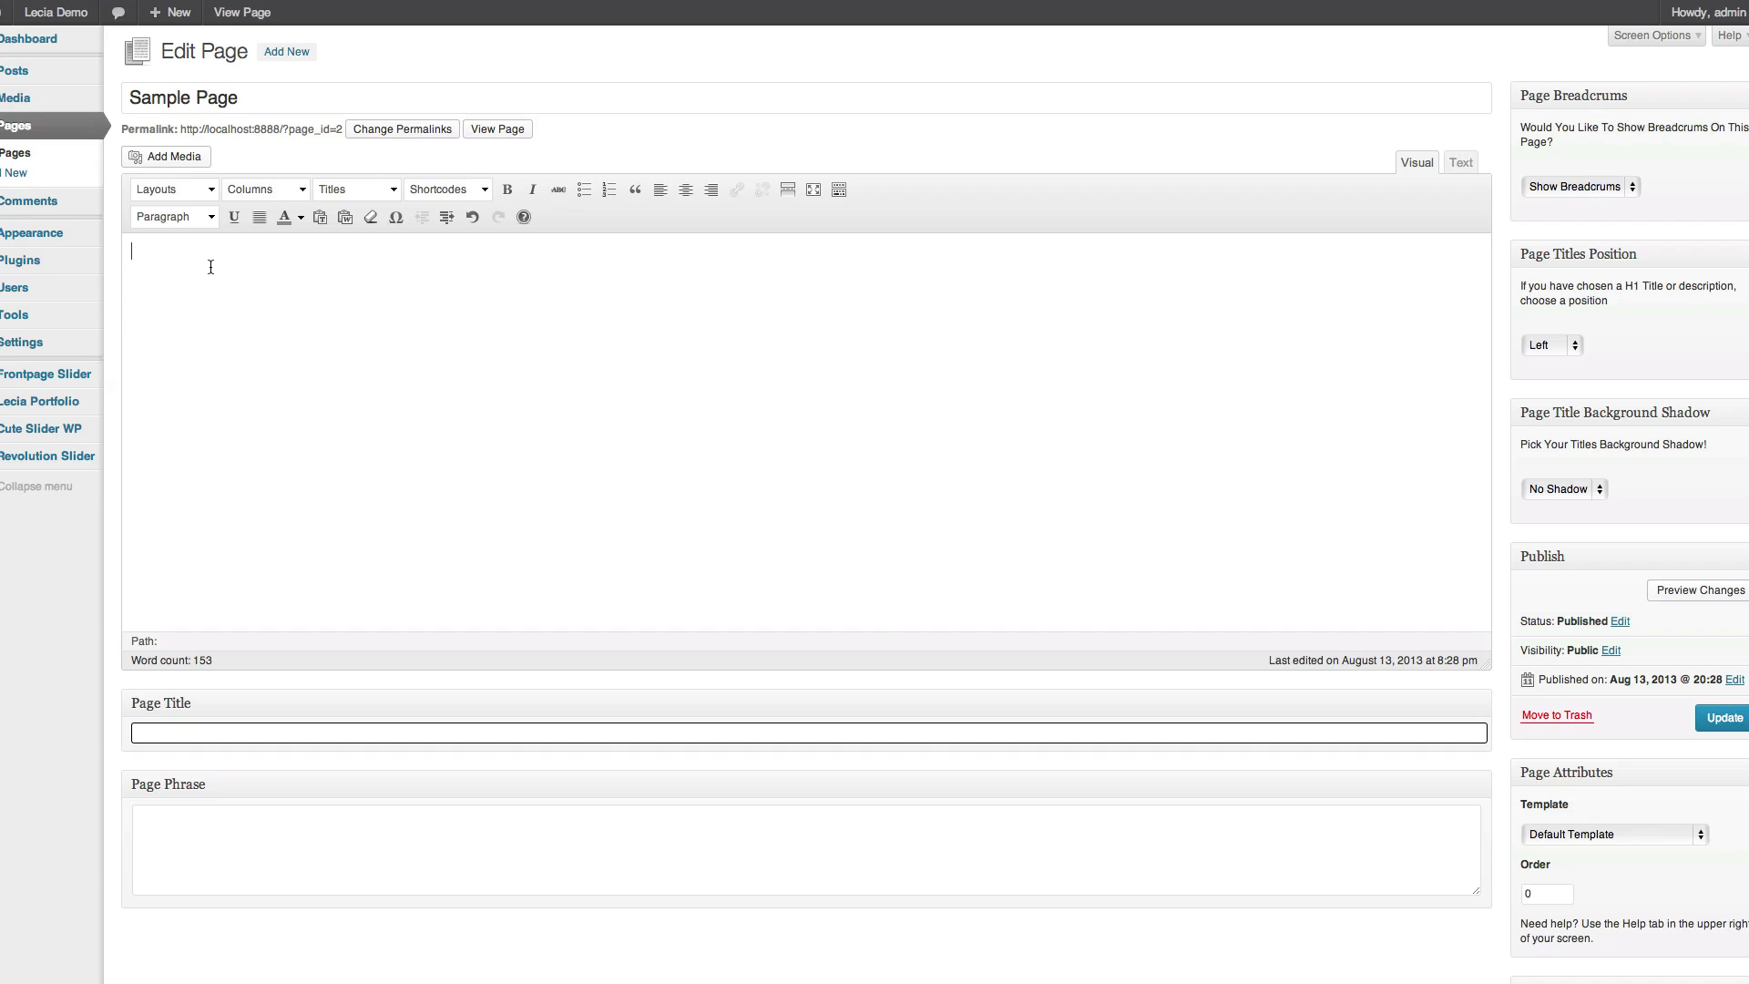
Step: Examine the page layout shortcodes available in the editor, from Standard Layout to Site Colour Layout
{"action": "left_click", "coordinate": [211, 190]}
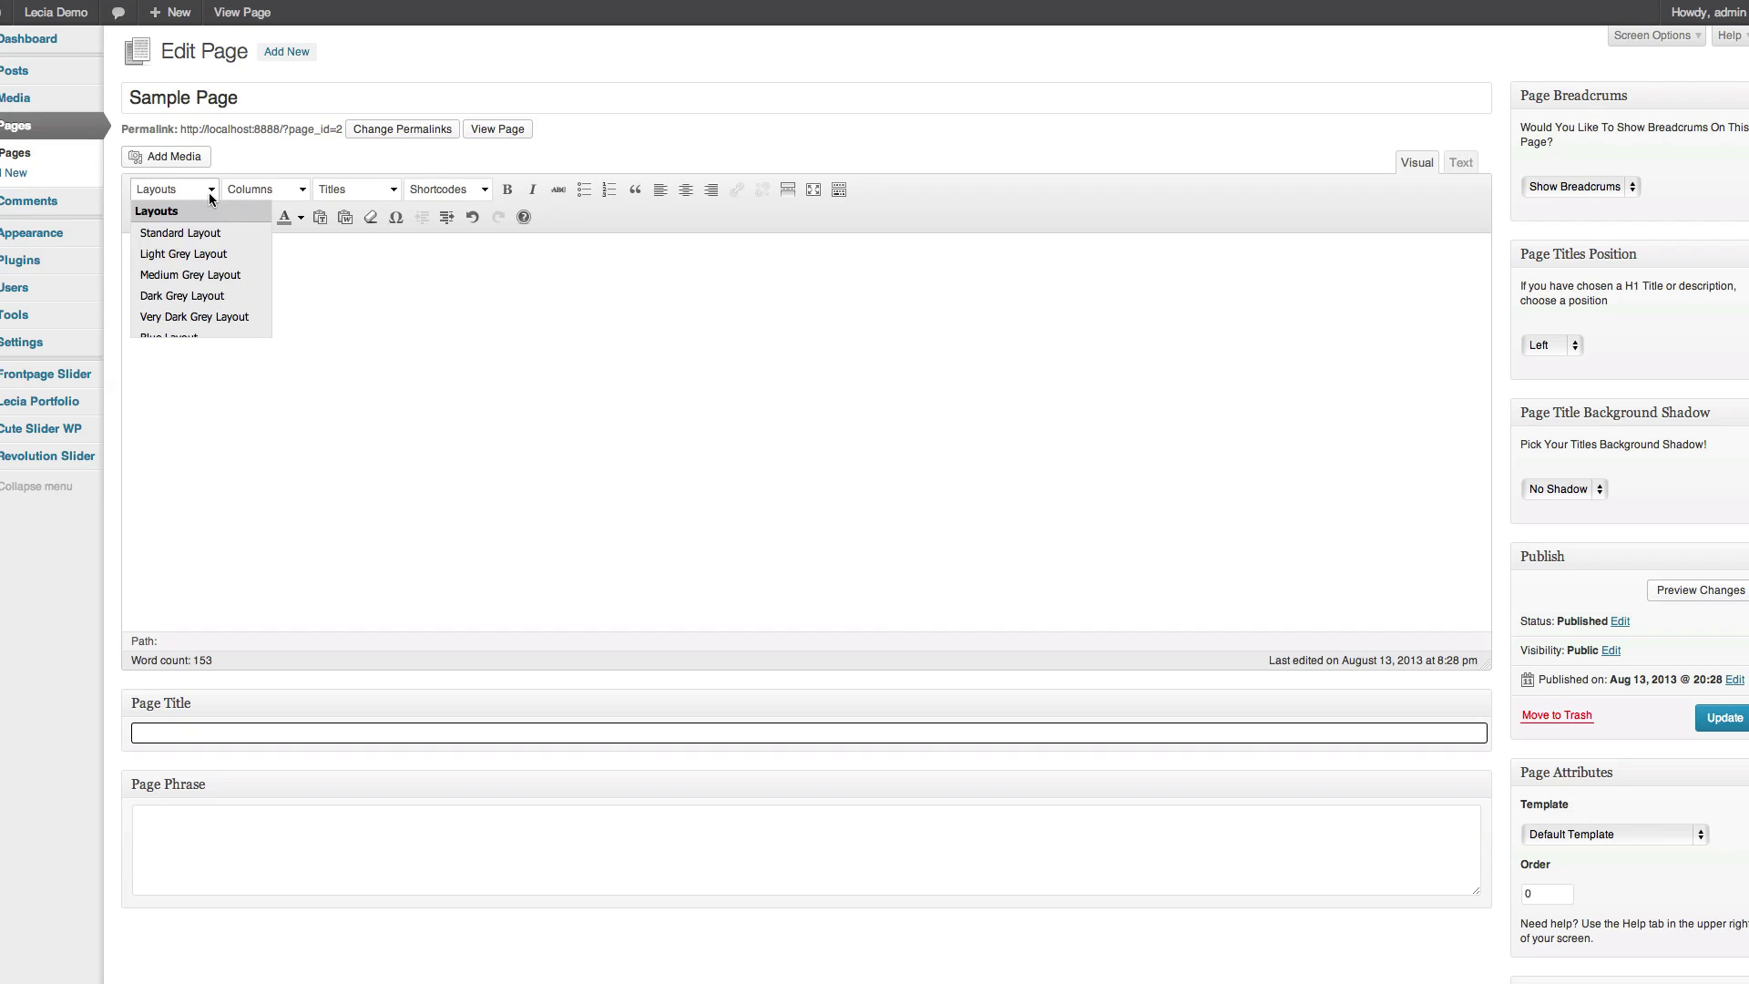
{"action": "scroll", "coordinate": [217, 313], "scroll_direction": "down", "scroll_amount": 5}
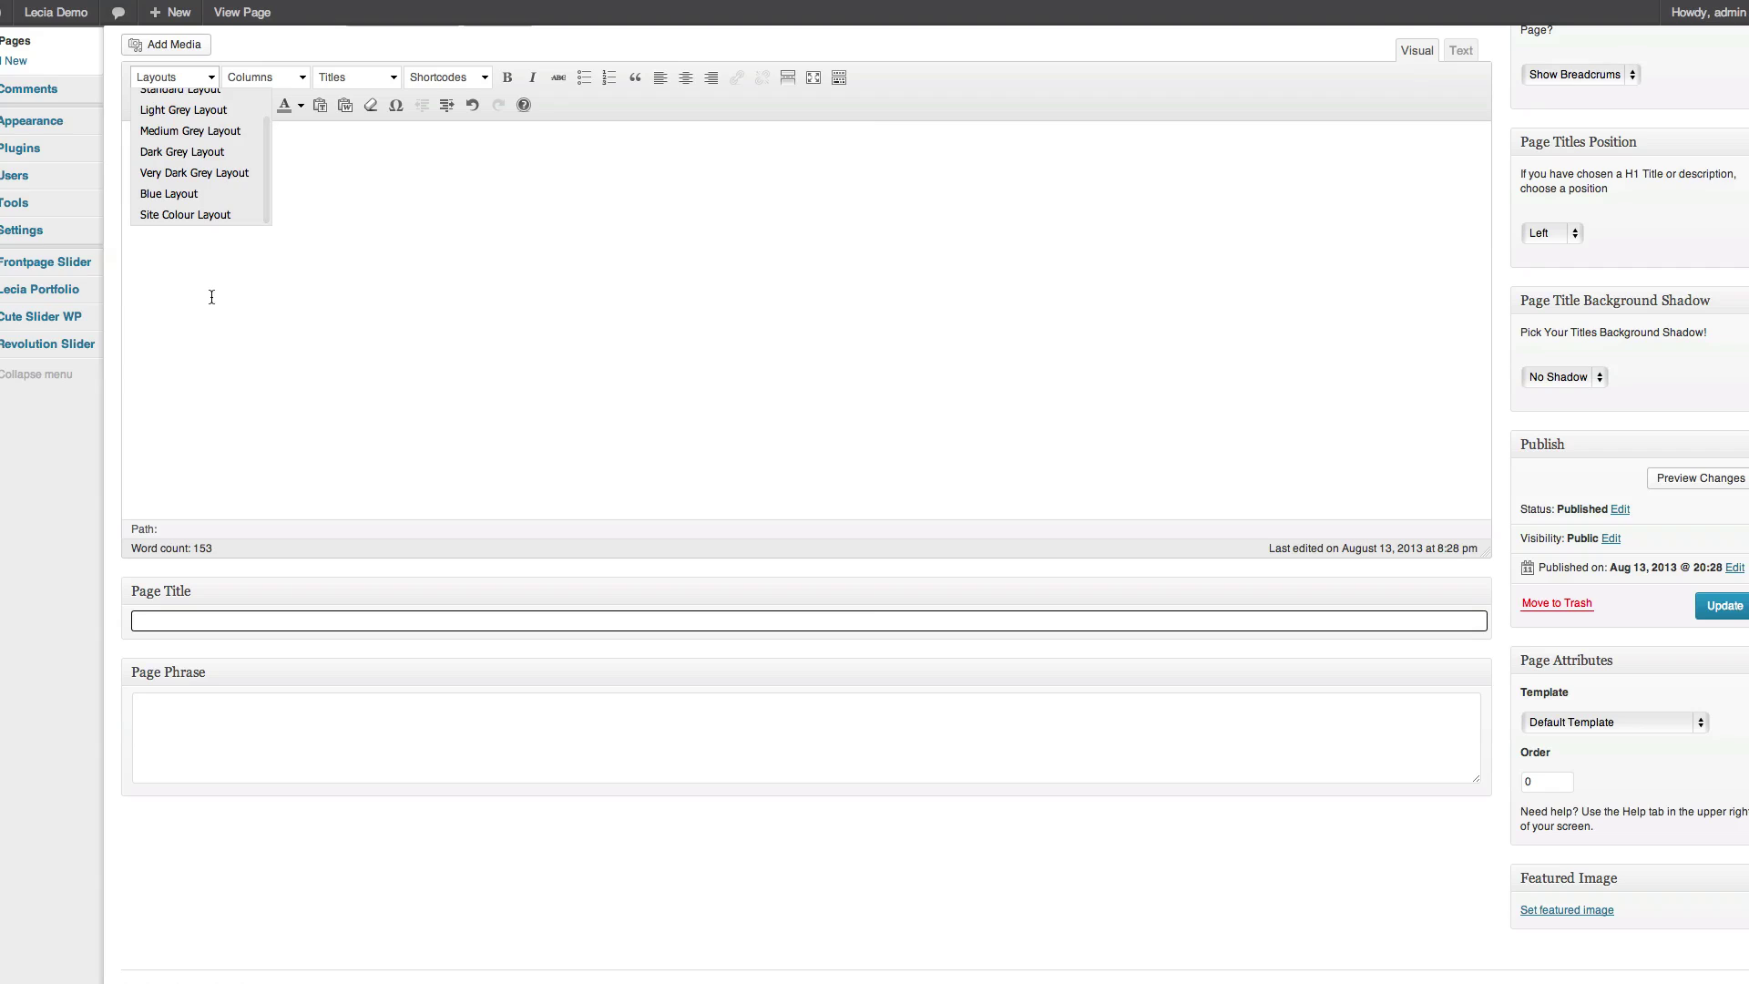
{"action": "scroll", "coordinate": [209, 292], "scroll_direction": "up", "scroll_amount": 5}
{"action": "scroll", "coordinate": [205, 276], "scroll_direction": "down", "scroll_amount": 2}
{"action": "scroll", "coordinate": [206, 282], "scroll_direction": "up", "scroll_amount": 2}
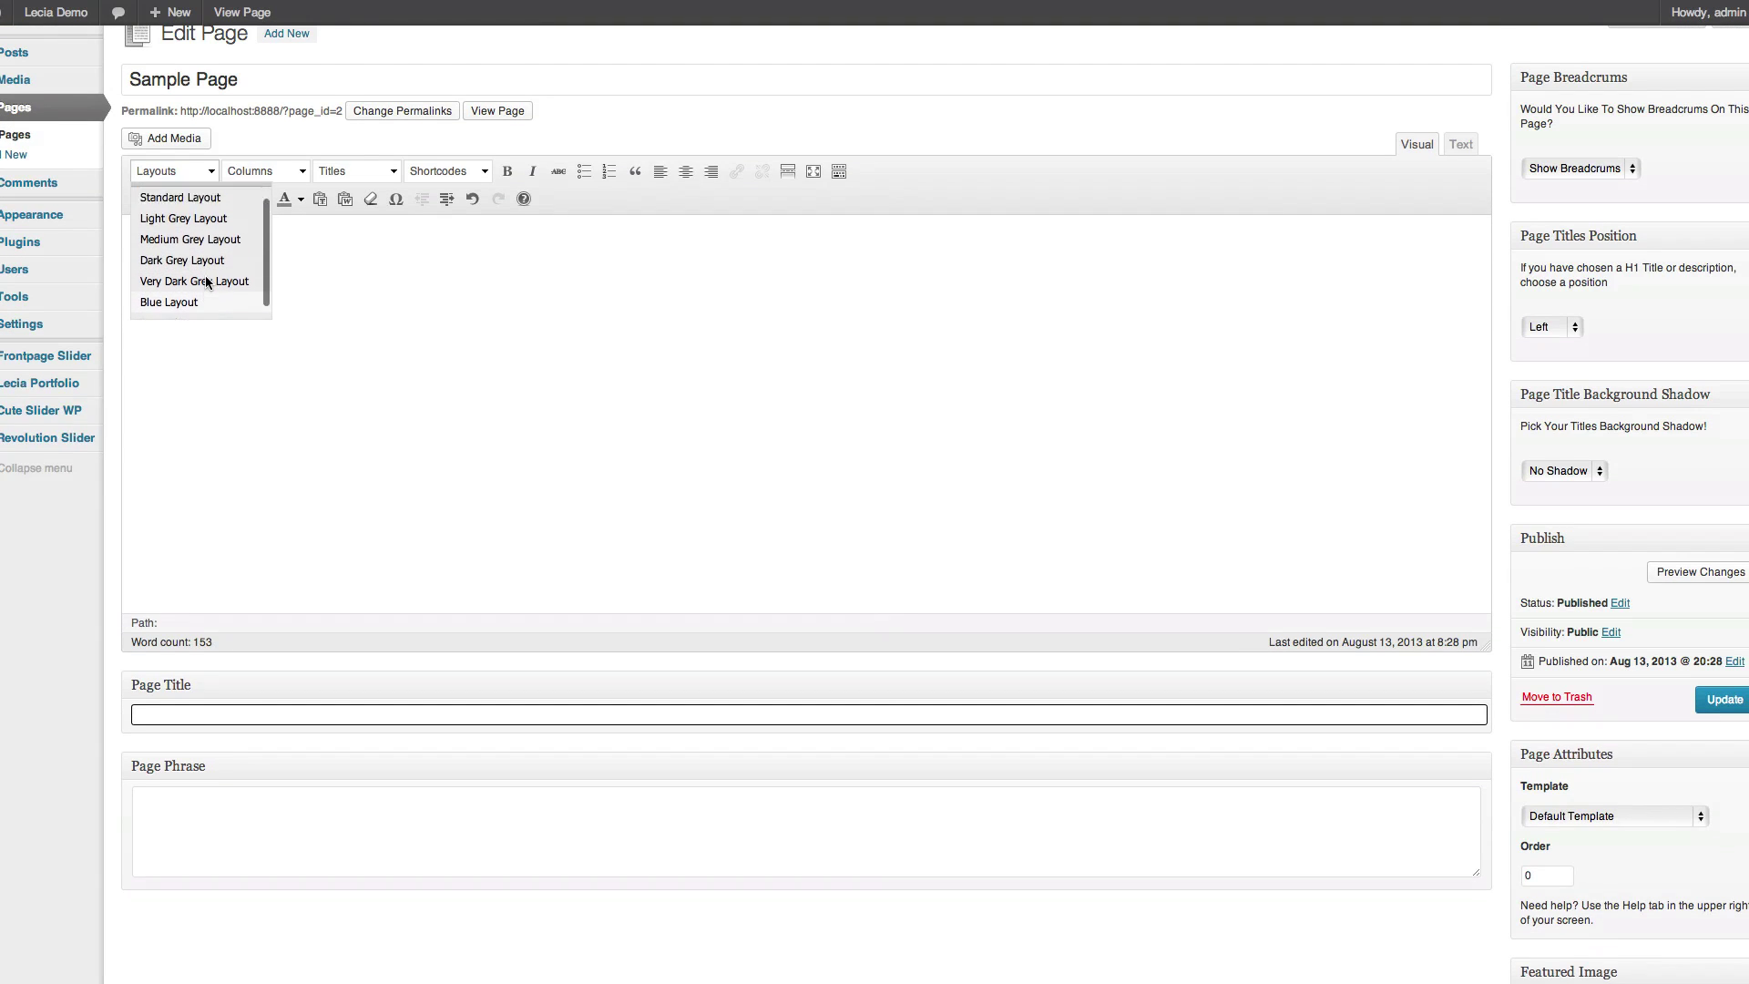
{"action": "scroll", "coordinate": [208, 283], "scroll_direction": "up", "scroll_amount": 2}
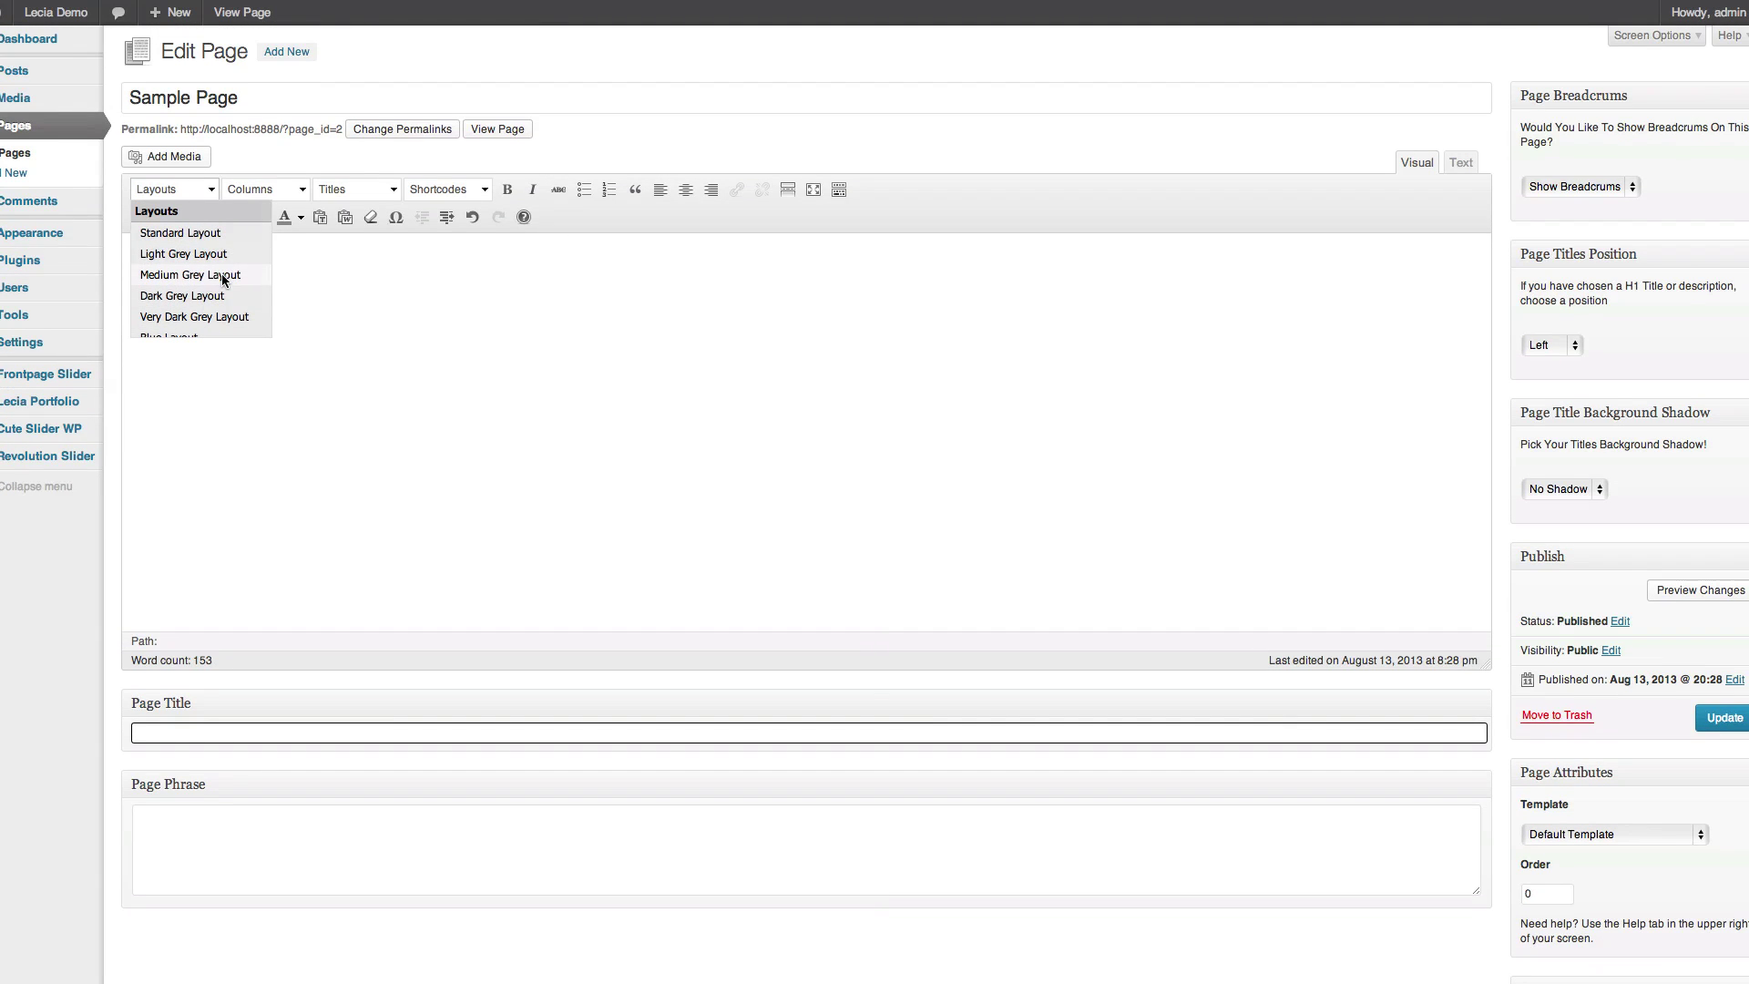
{"action": "scroll", "coordinate": [228, 302], "scroll_direction": "down", "scroll_amount": 3}
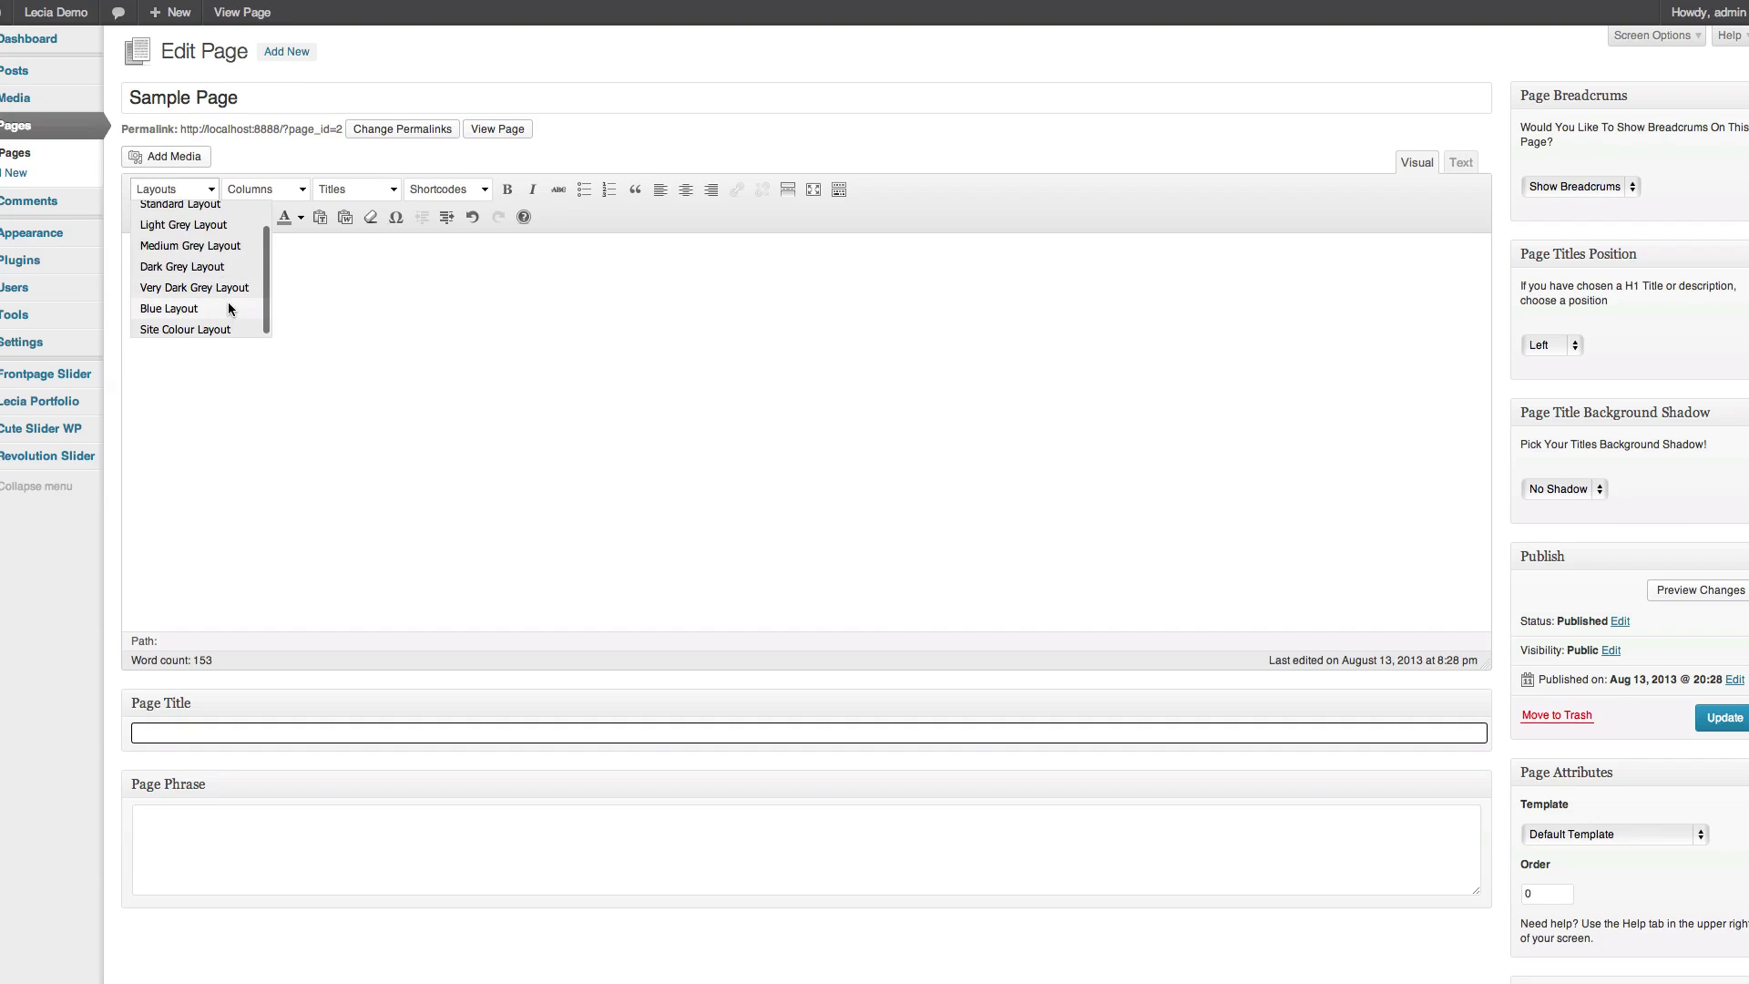
{"action": "scroll", "coordinate": [228, 306], "scroll_direction": "down", "scroll_amount": 2}
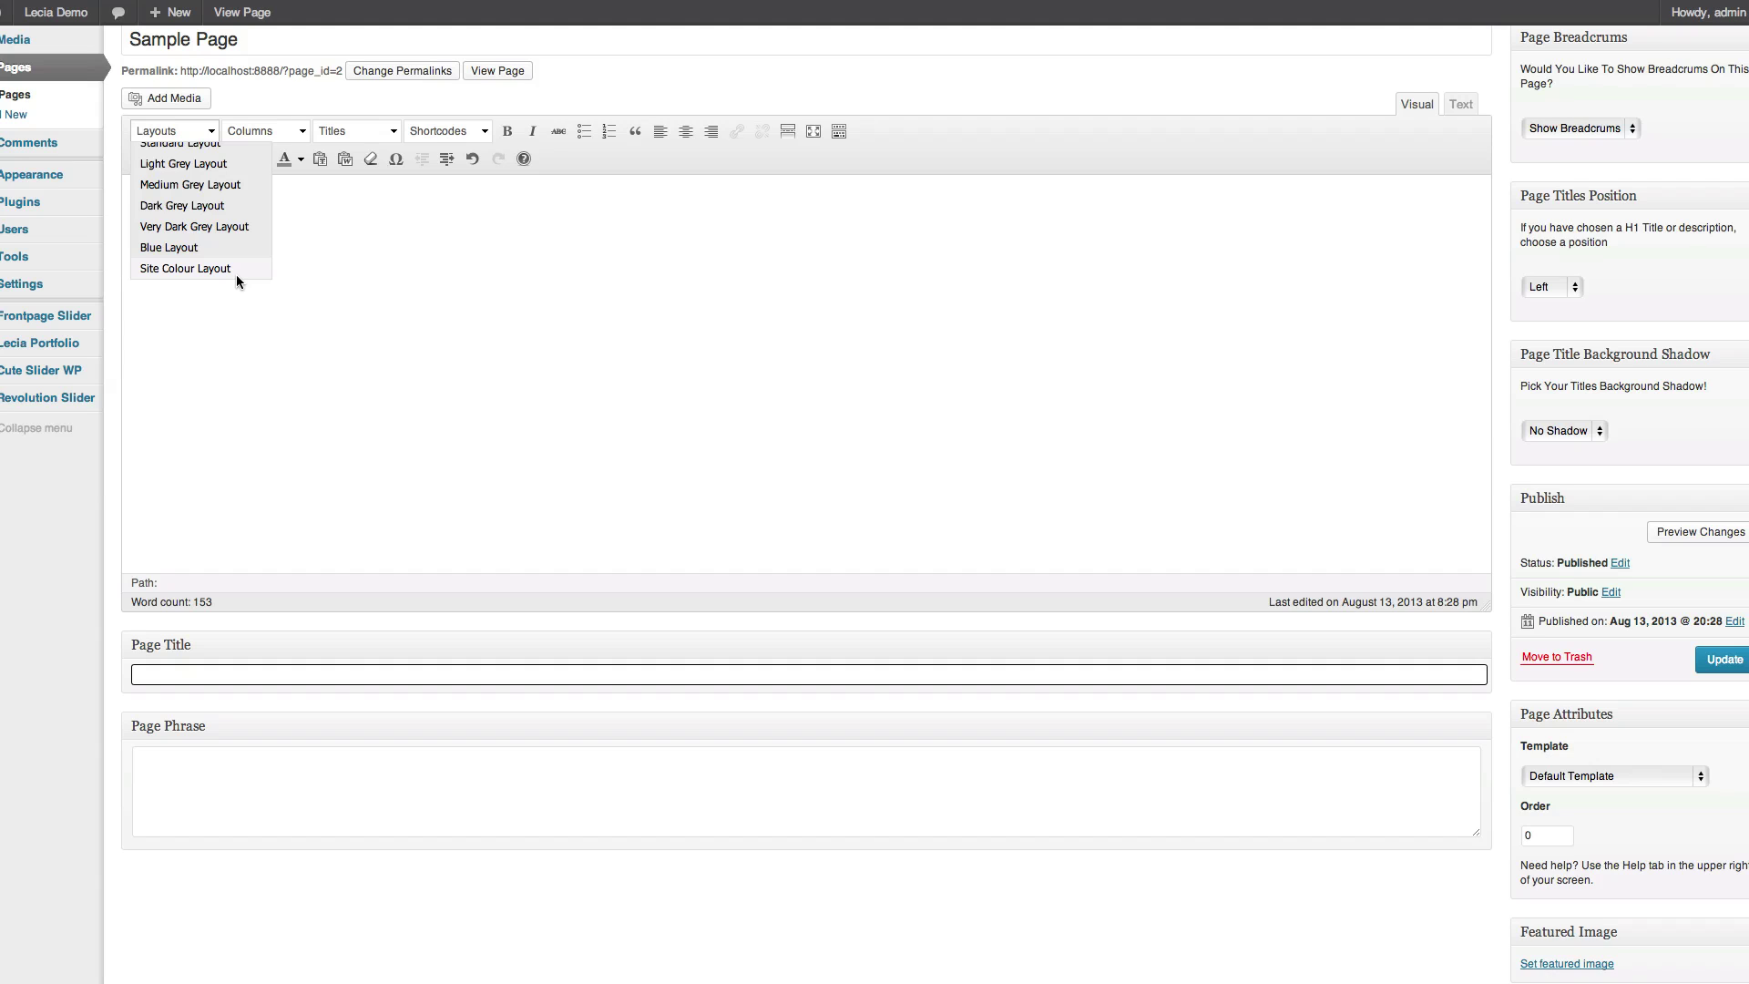
{"action": "scroll", "coordinate": [202, 221], "scroll_direction": "up", "scroll_amount": 4}
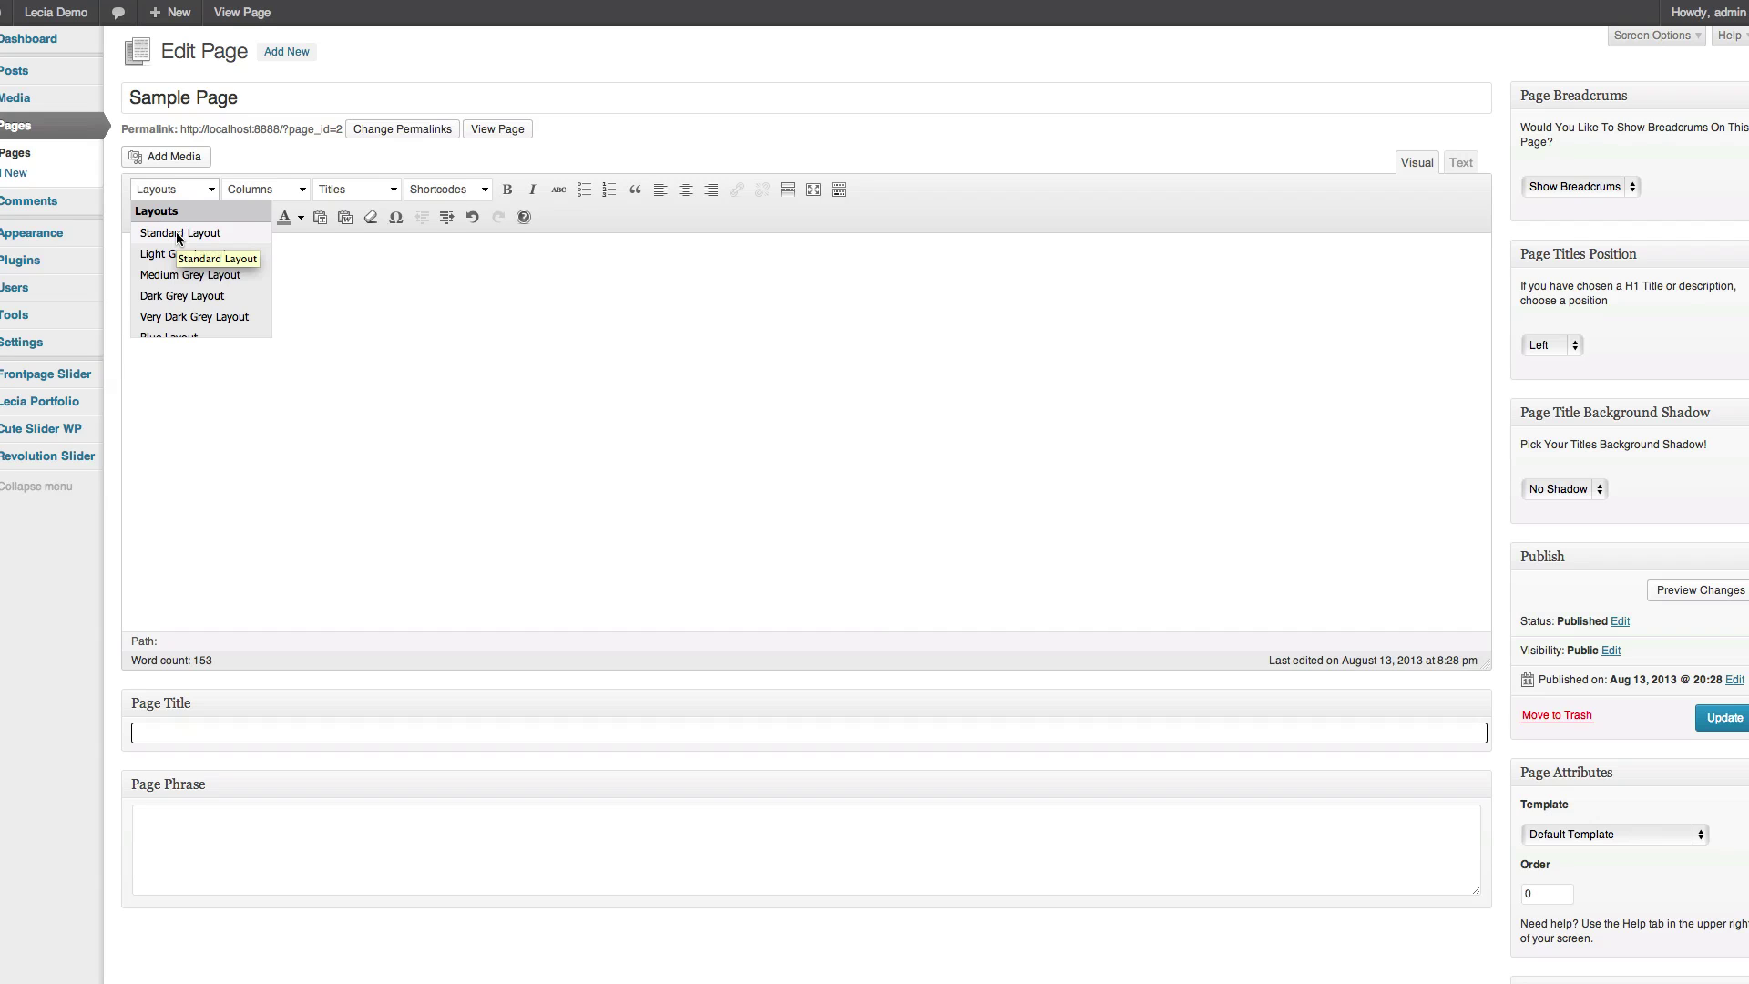
{"action": "left_click", "coordinate": [178, 234]}
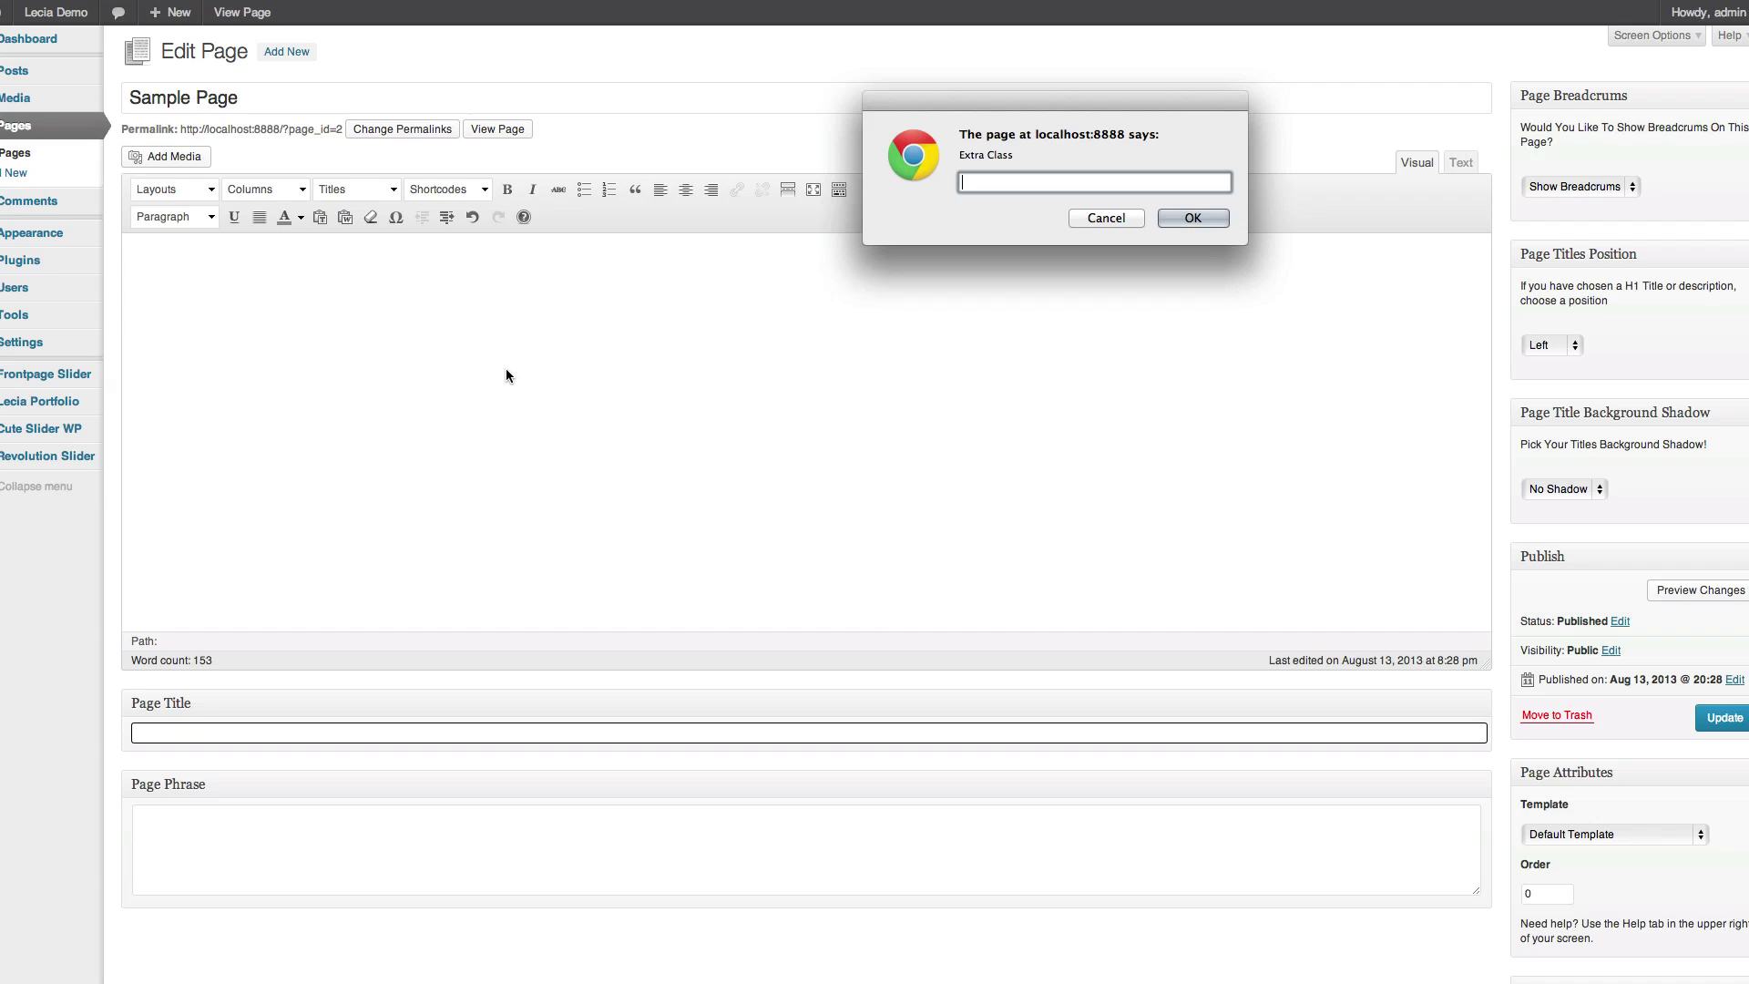
{"action": "left_click", "coordinate": [1124, 221]}
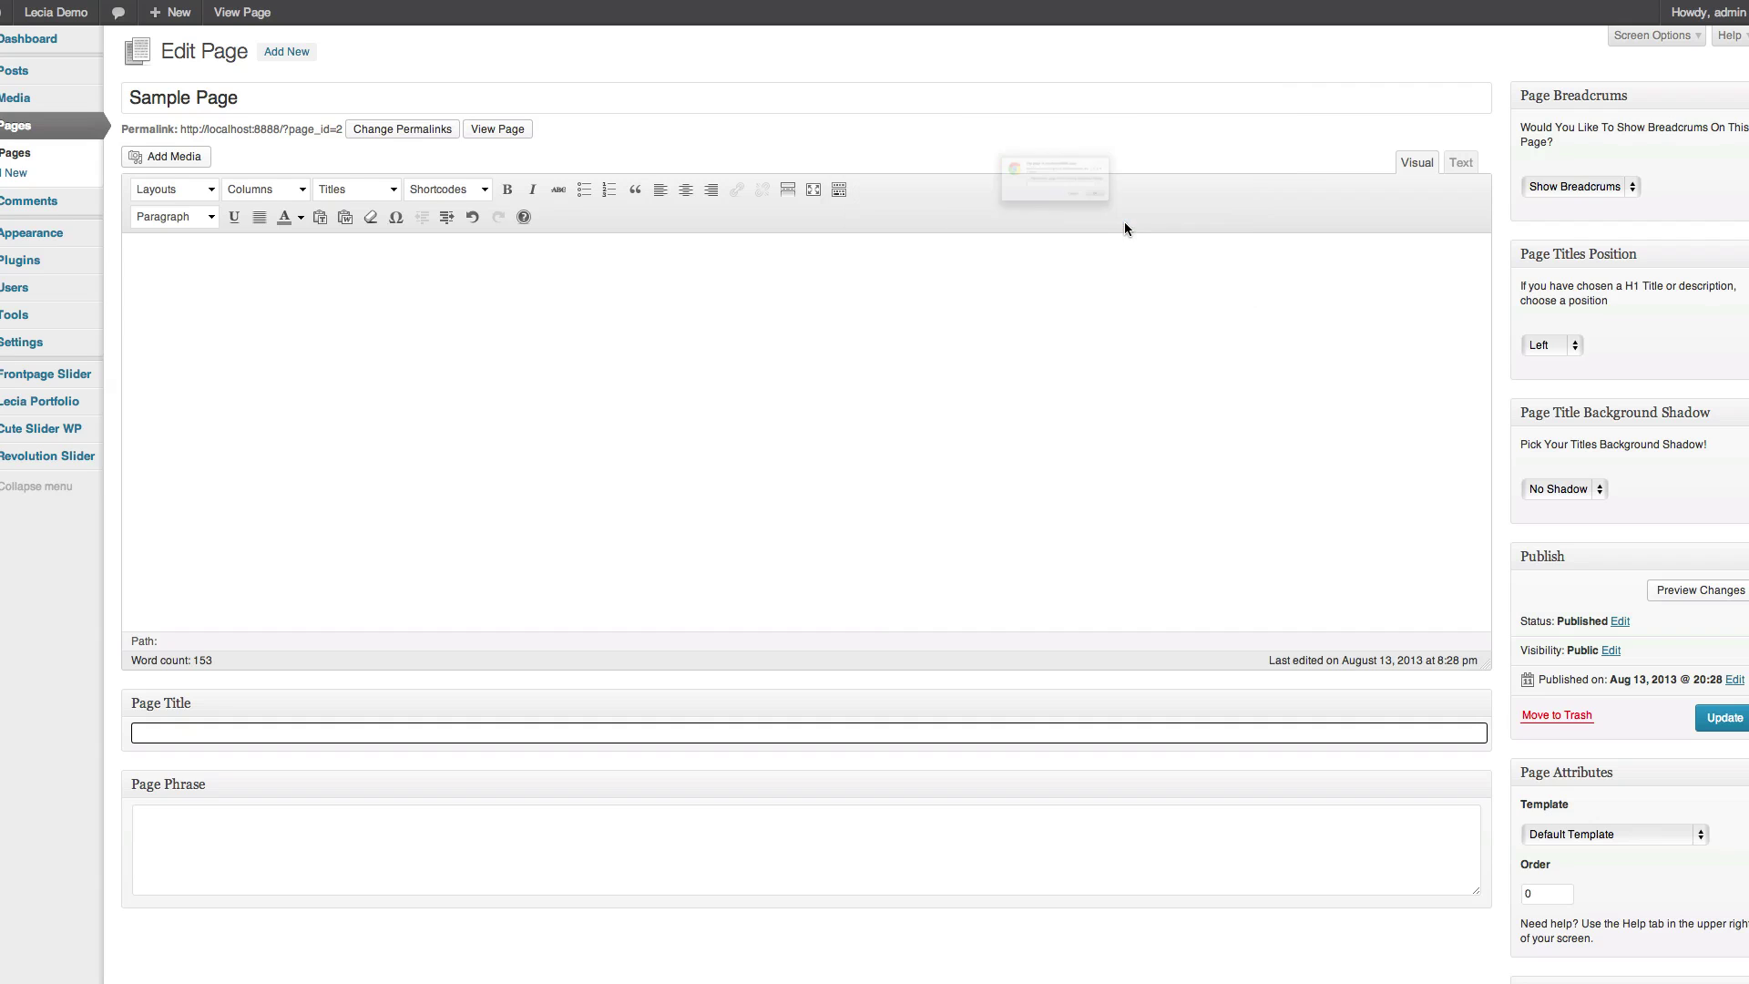
{"action": "left_click", "coordinate": [1126, 243]}
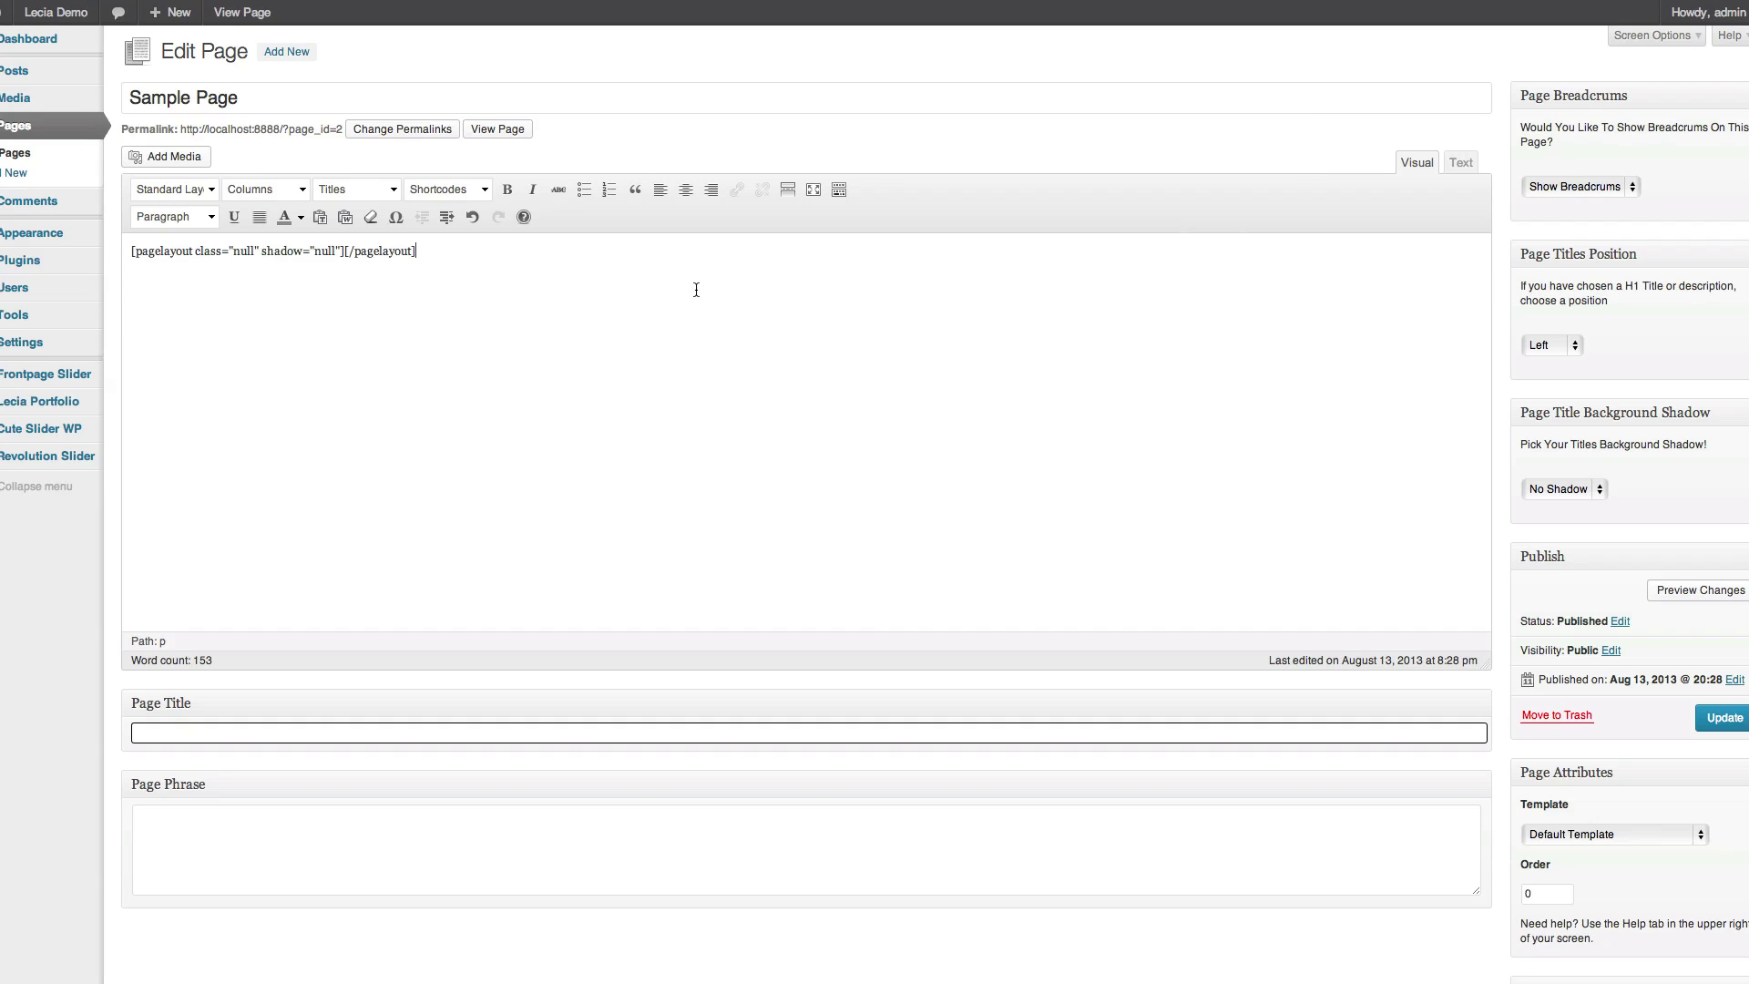
{"action": "key", "text": "ctrl+a"}
{"action": "key", "text": "BackSpace"}
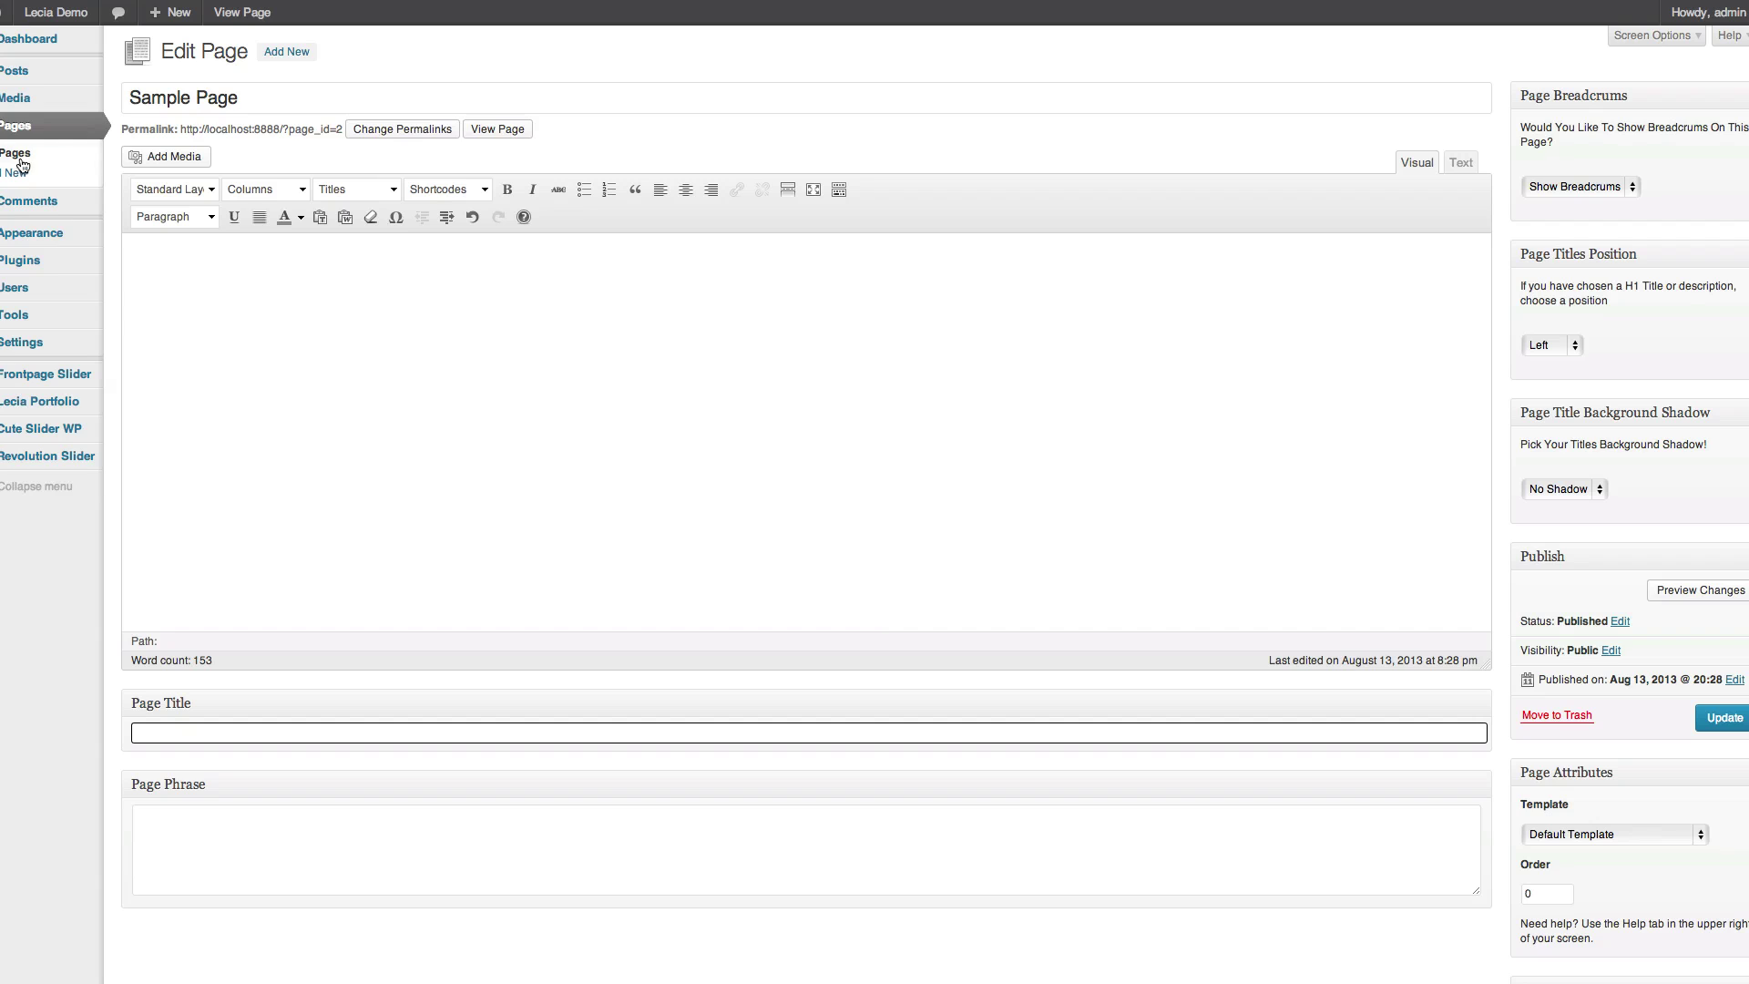
Step: Open the Lecia theme's support documentation and view its Updates and Features sections
{"action": "mouse_move", "coordinate": [49, 246]}
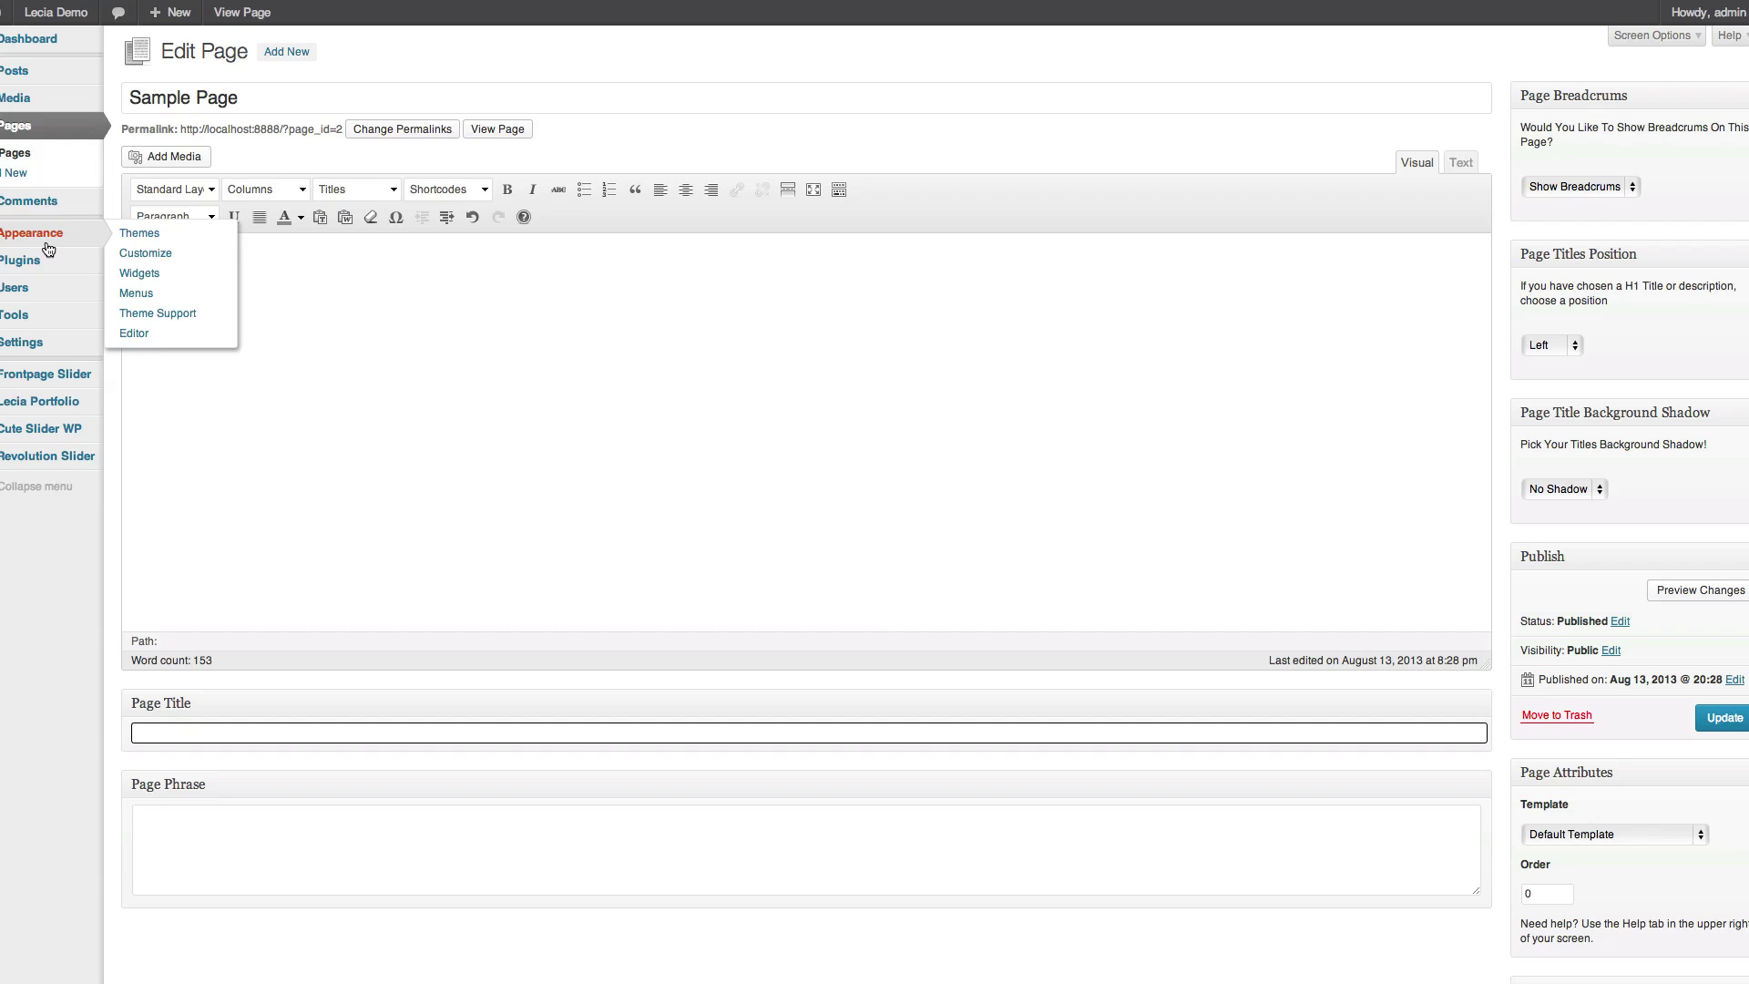
{"action": "right_click", "coordinate": [152, 243]}
{"action": "left_click", "coordinate": [141, 233]}
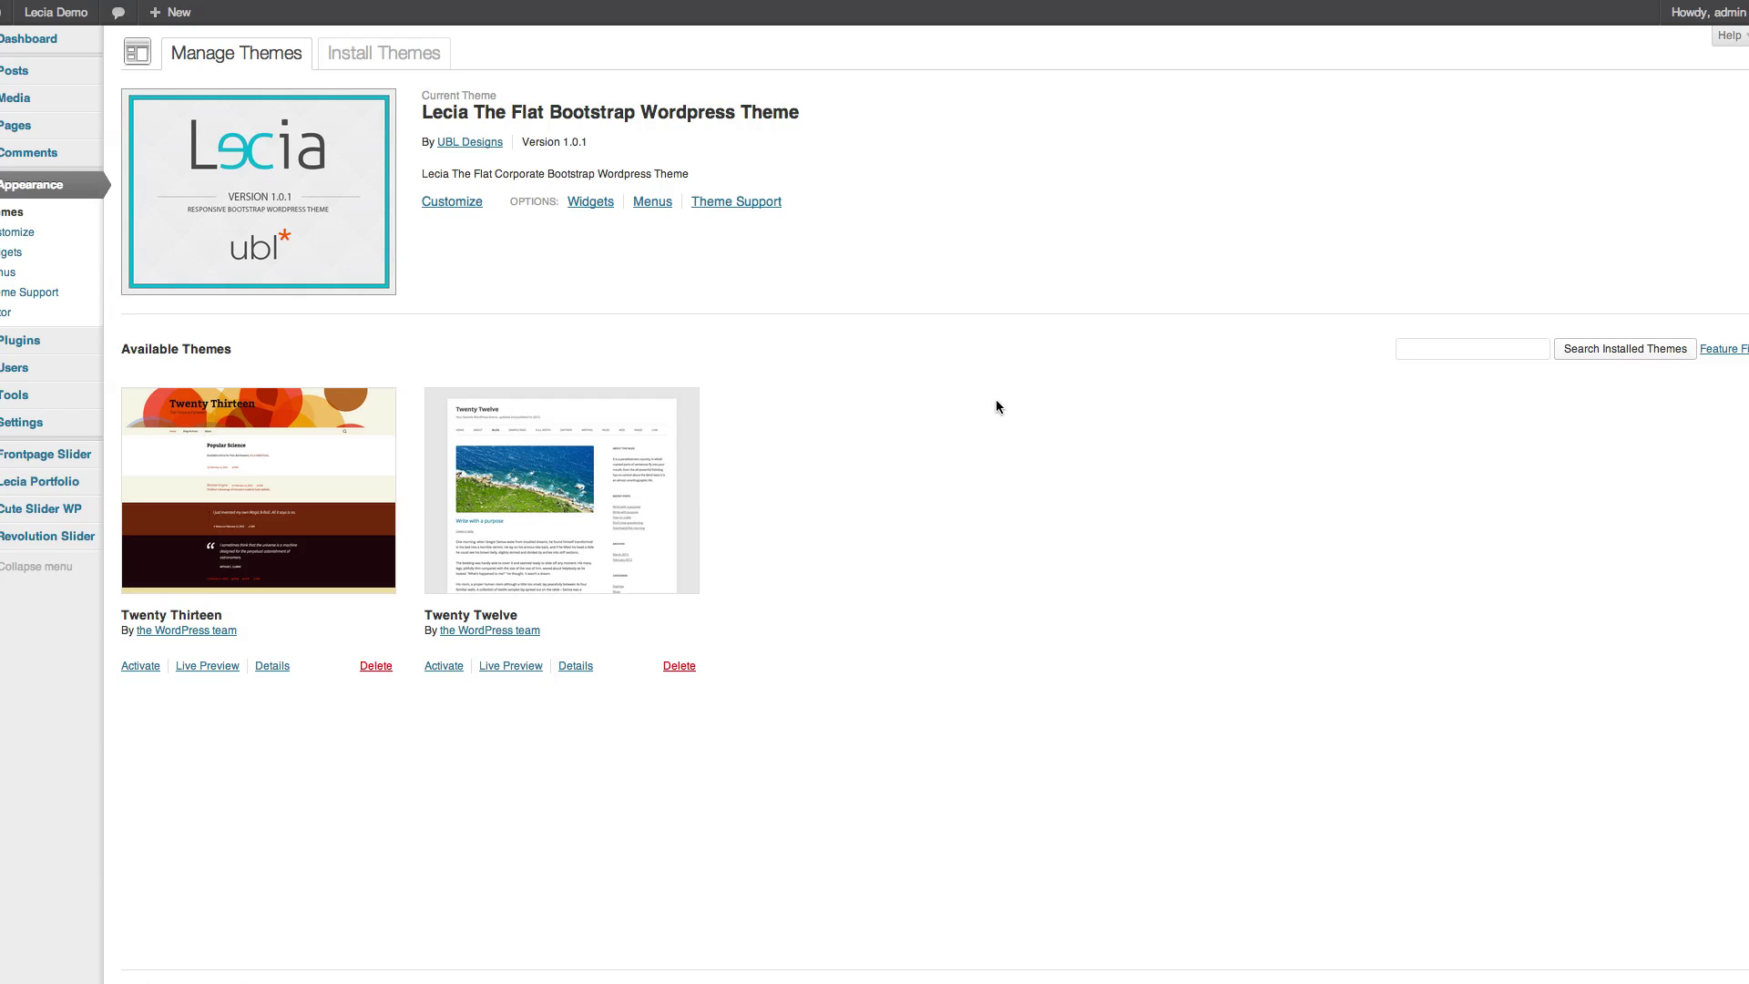
{"action": "left_click", "coordinate": [739, 203]}
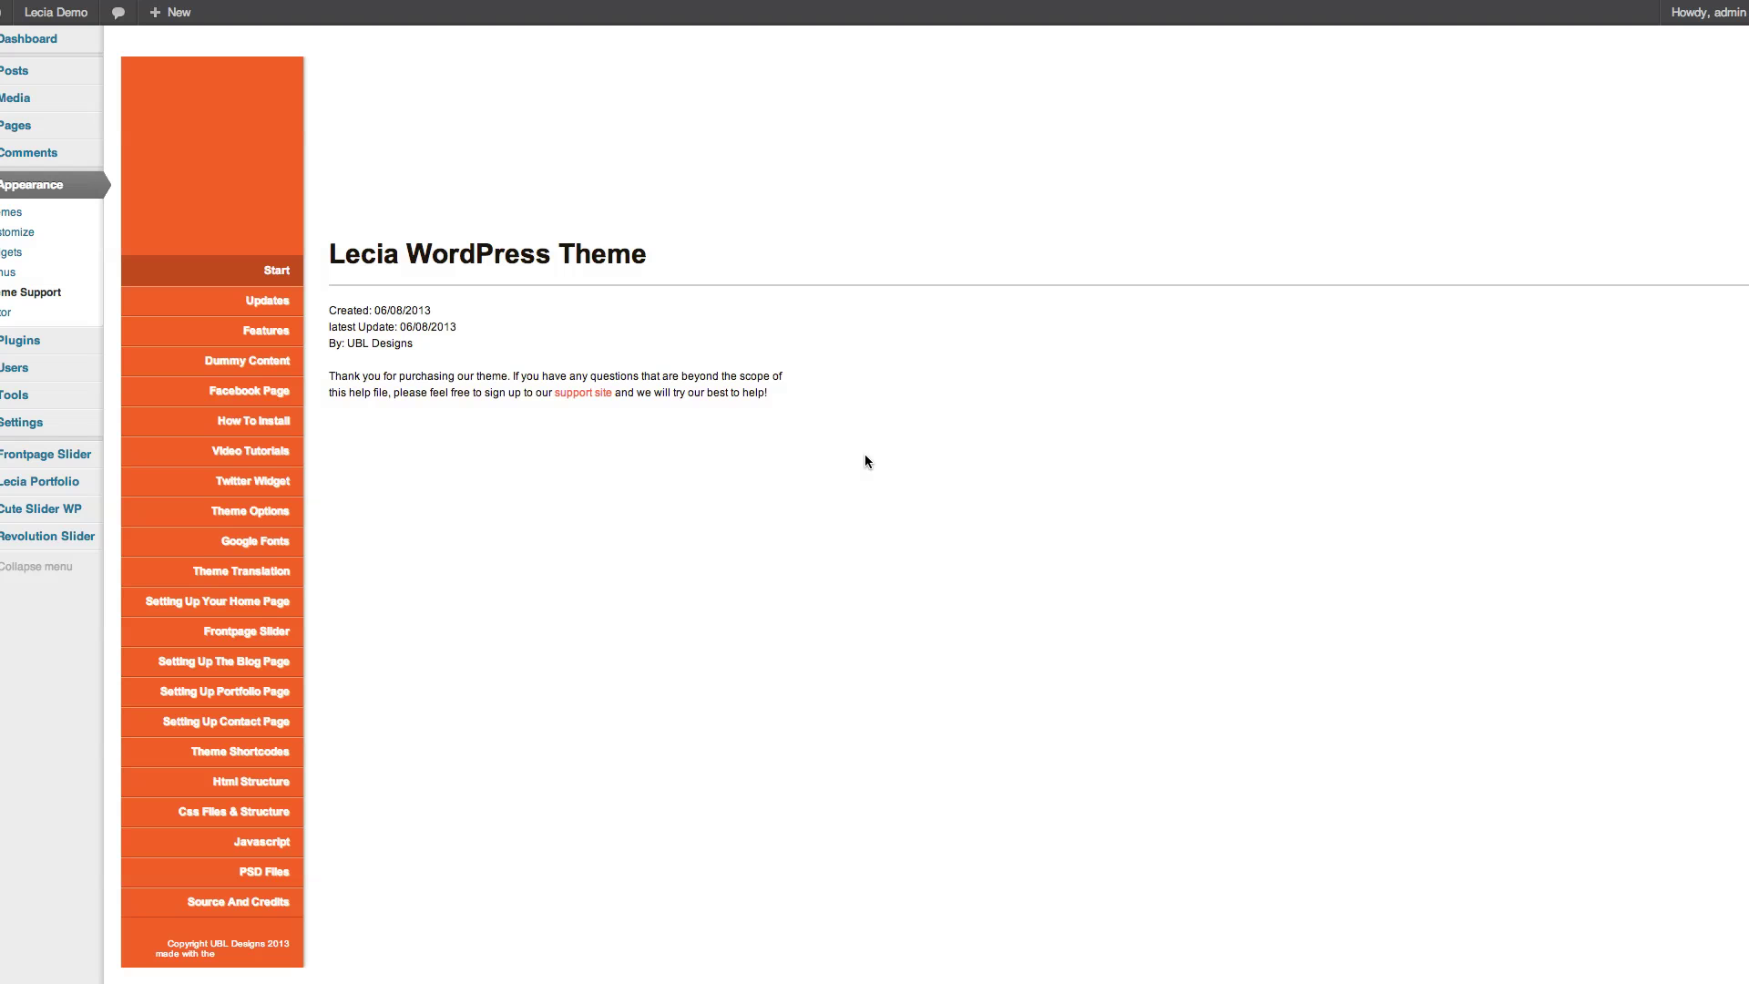
{"action": "left_click", "coordinate": [266, 299]}
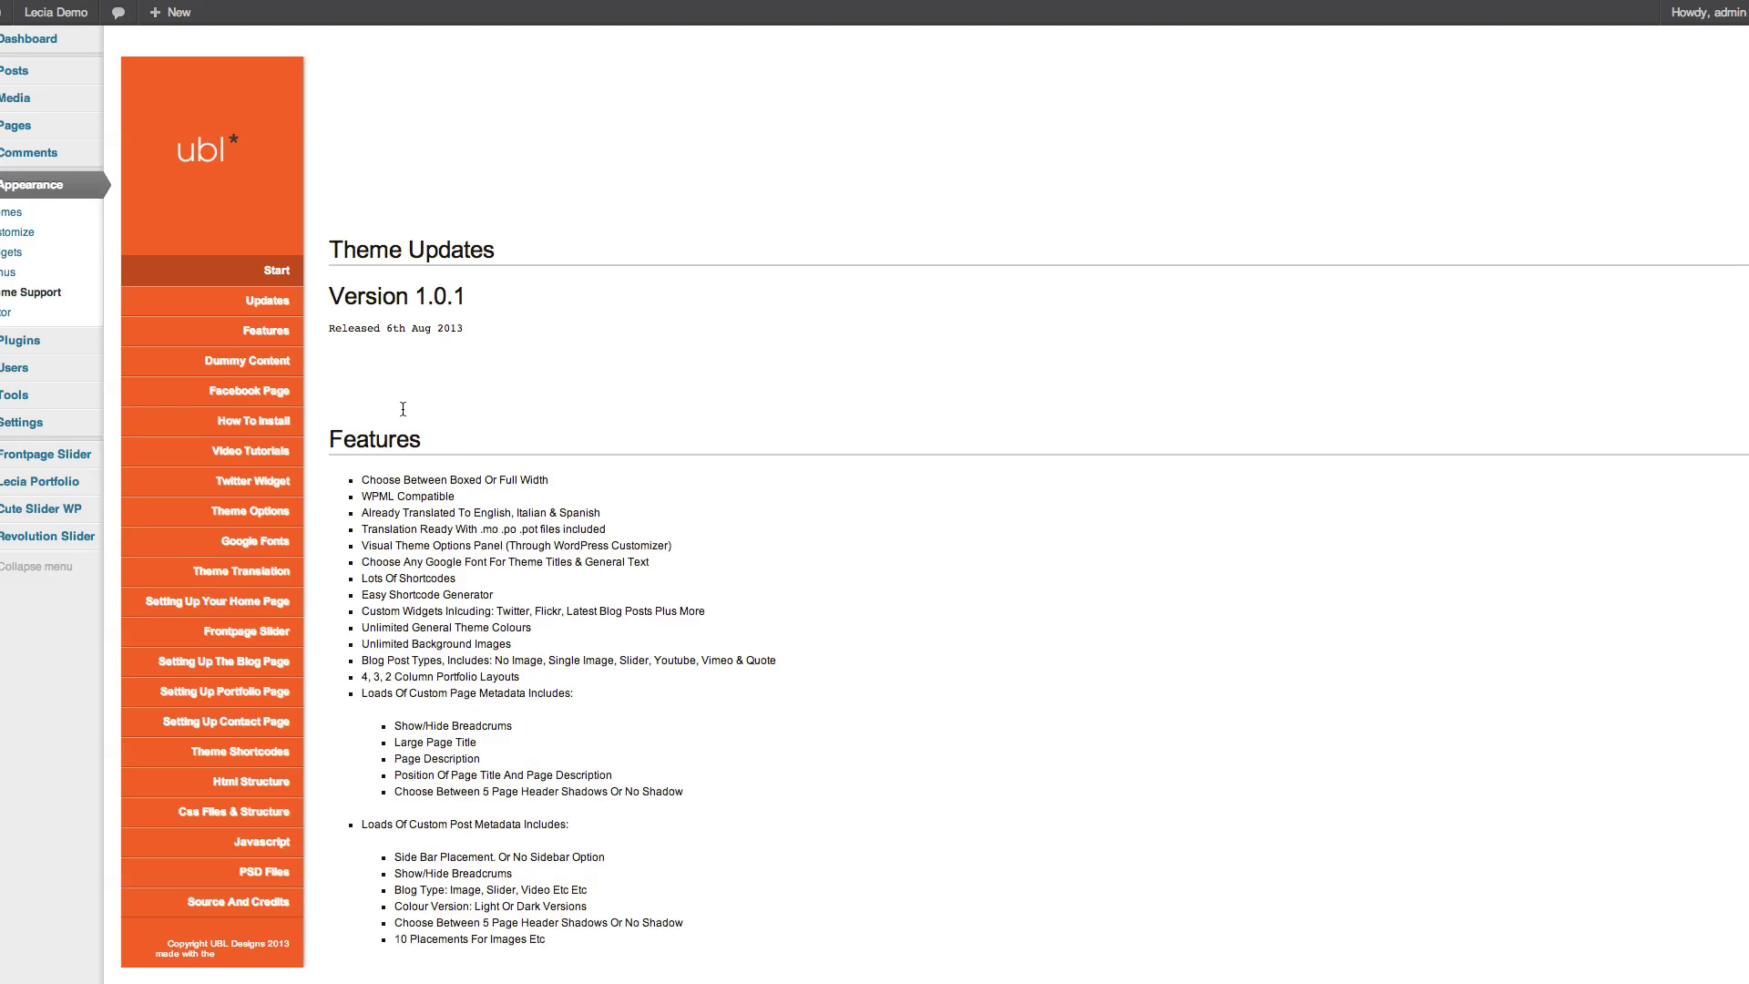
{"action": "left_click", "coordinate": [295, 340]}
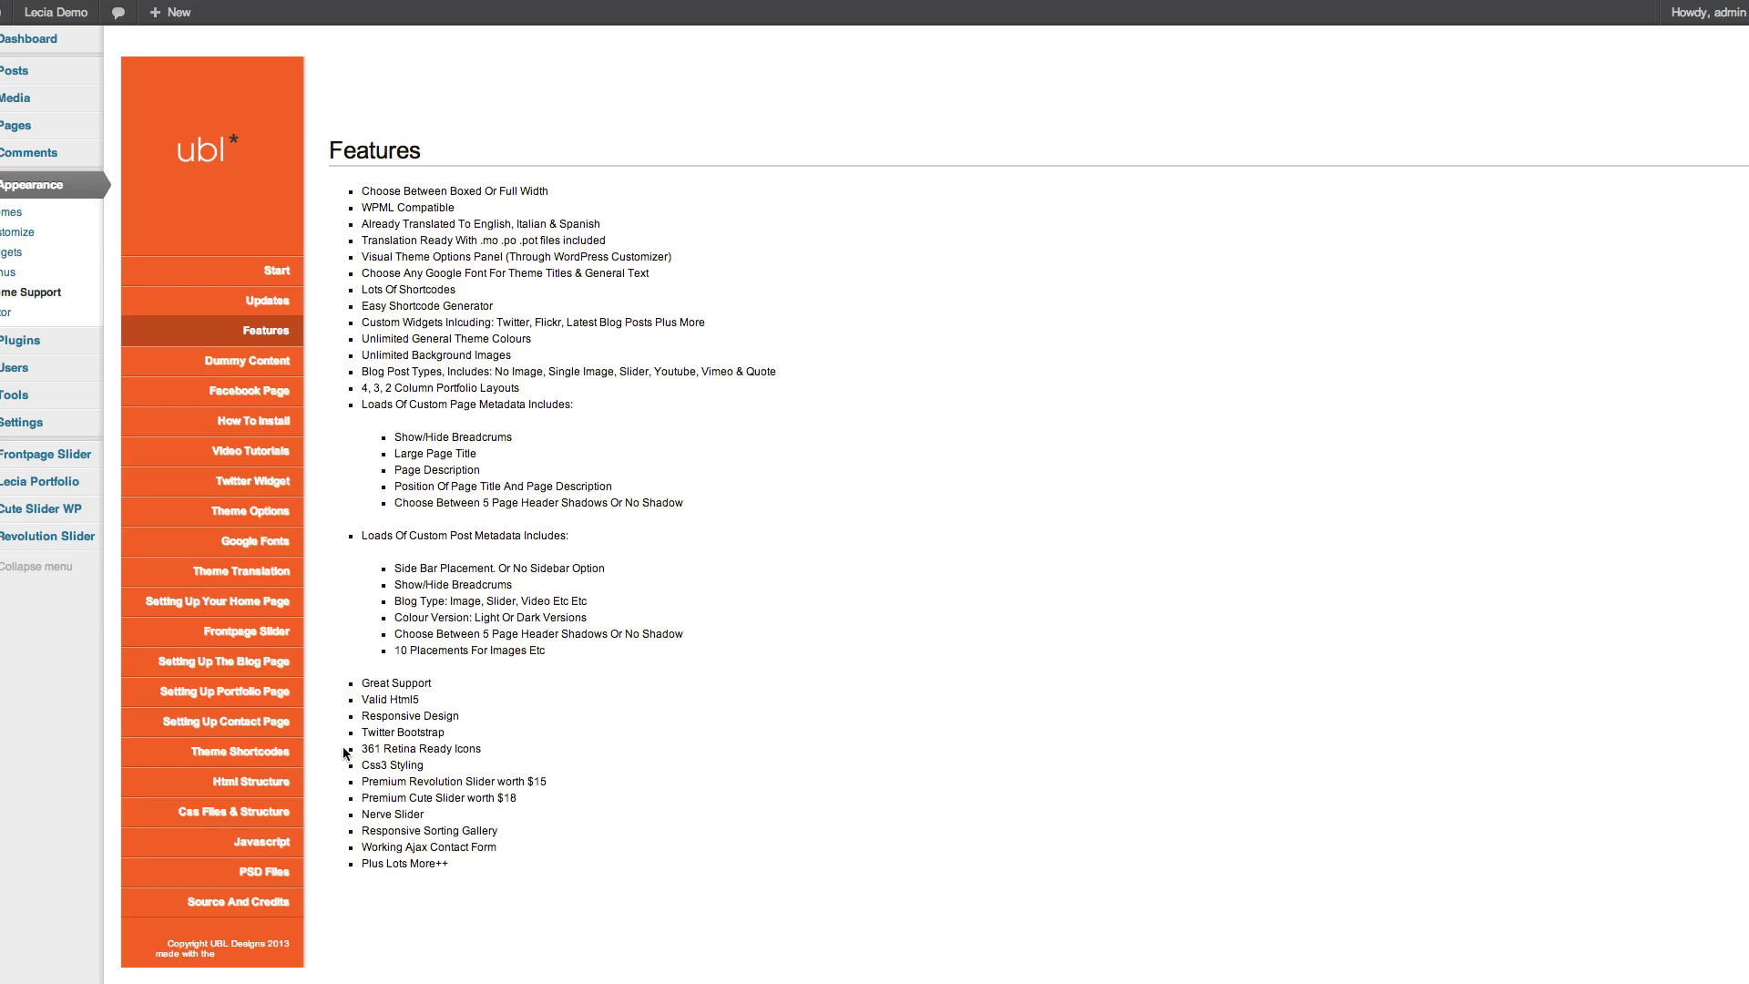
Step: Read the Theme Shortcodes documentation on page layouts, including the extra classes for top and bottom padding
{"action": "left_click", "coordinate": [242, 752]}
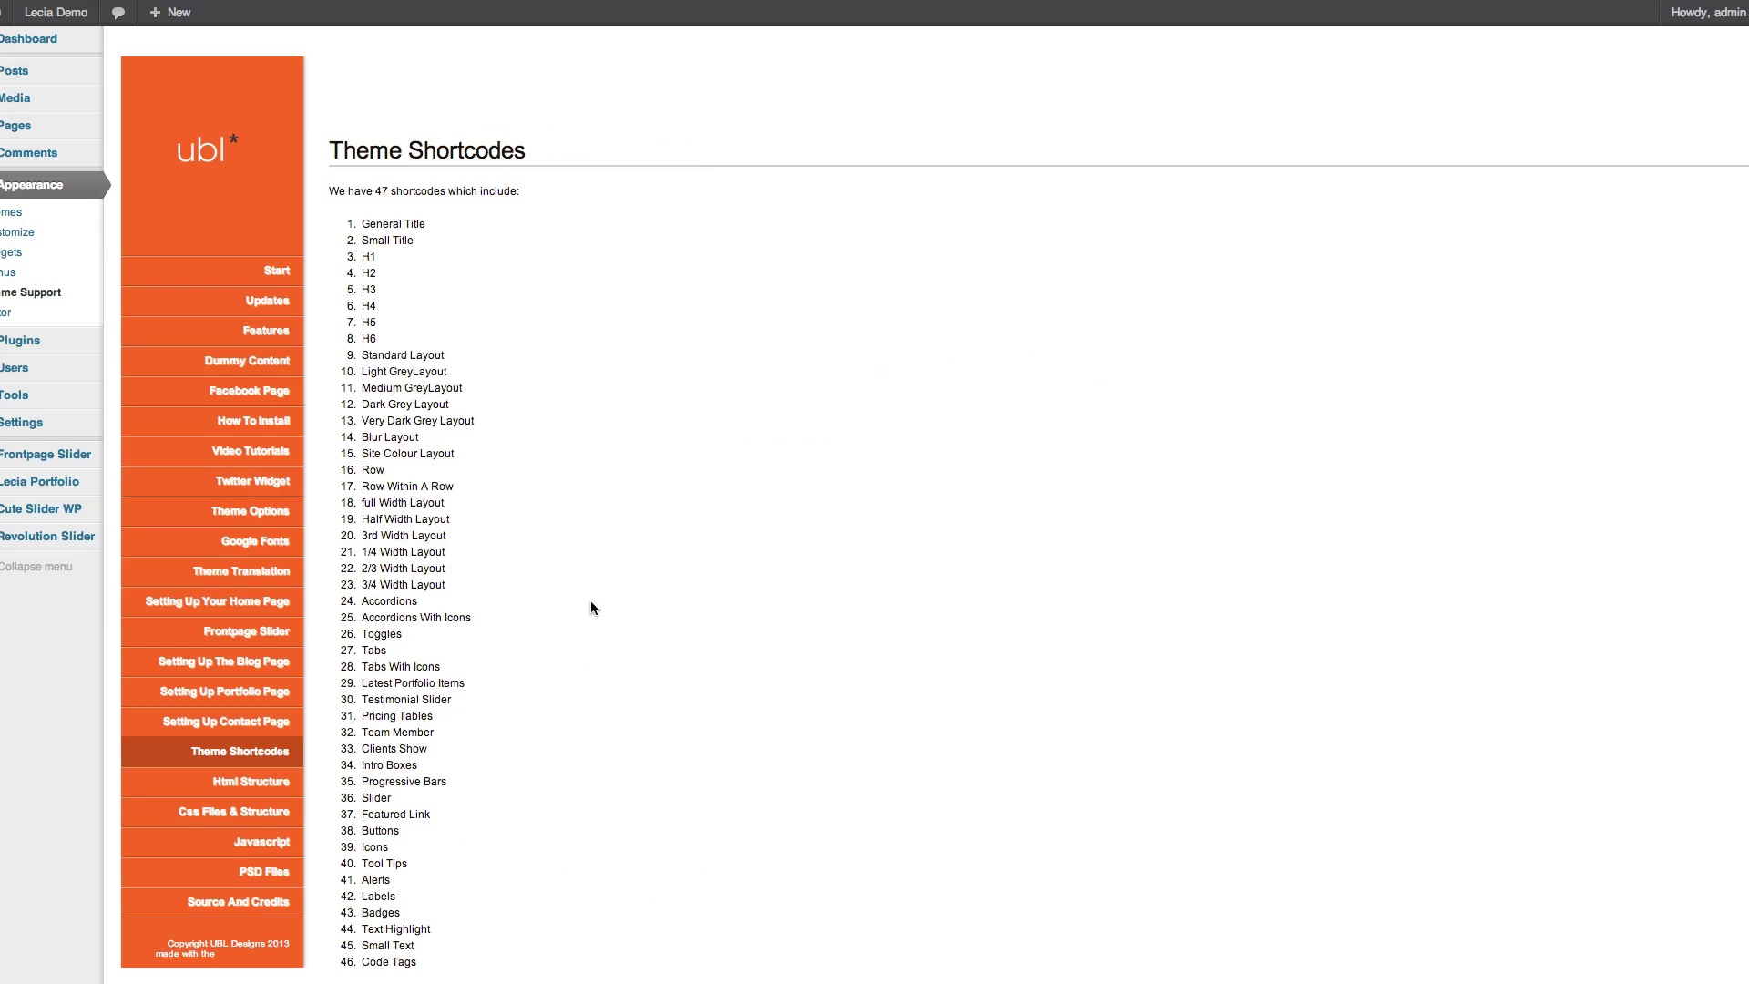
{"action": "scroll", "coordinate": [509, 416], "scroll_direction": "down", "scroll_amount": 7}
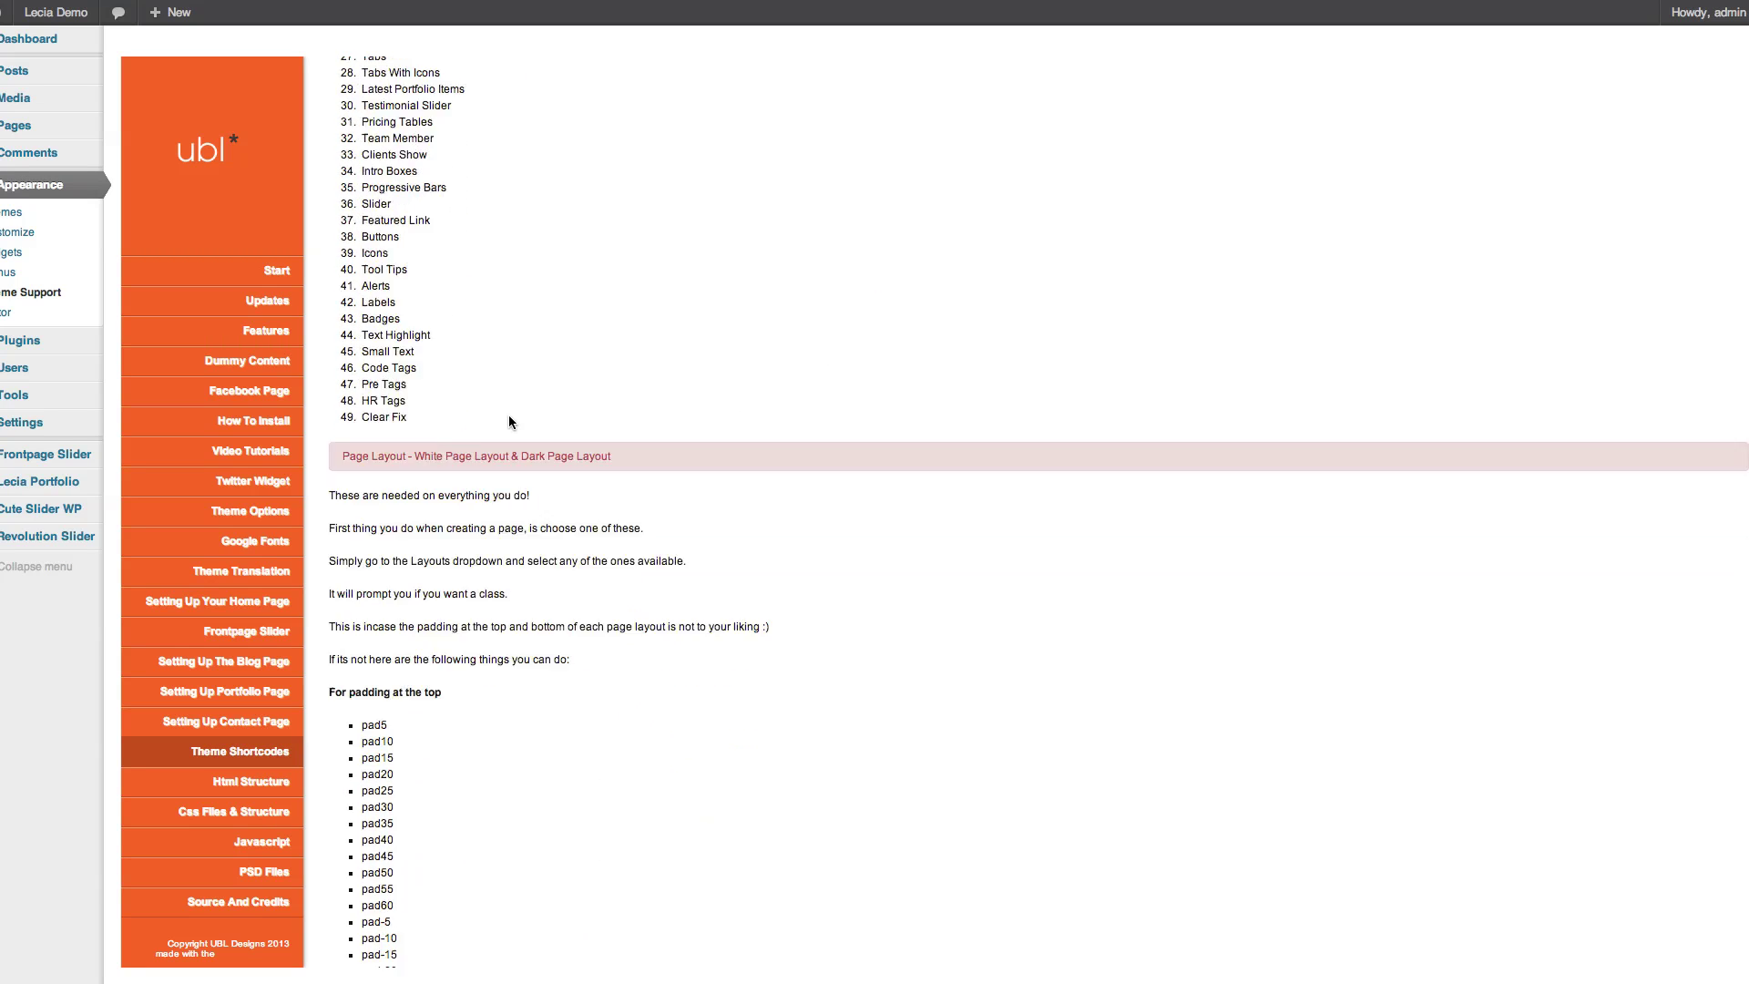
{"action": "scroll", "coordinate": [509, 422], "scroll_direction": "down", "scroll_amount": 4}
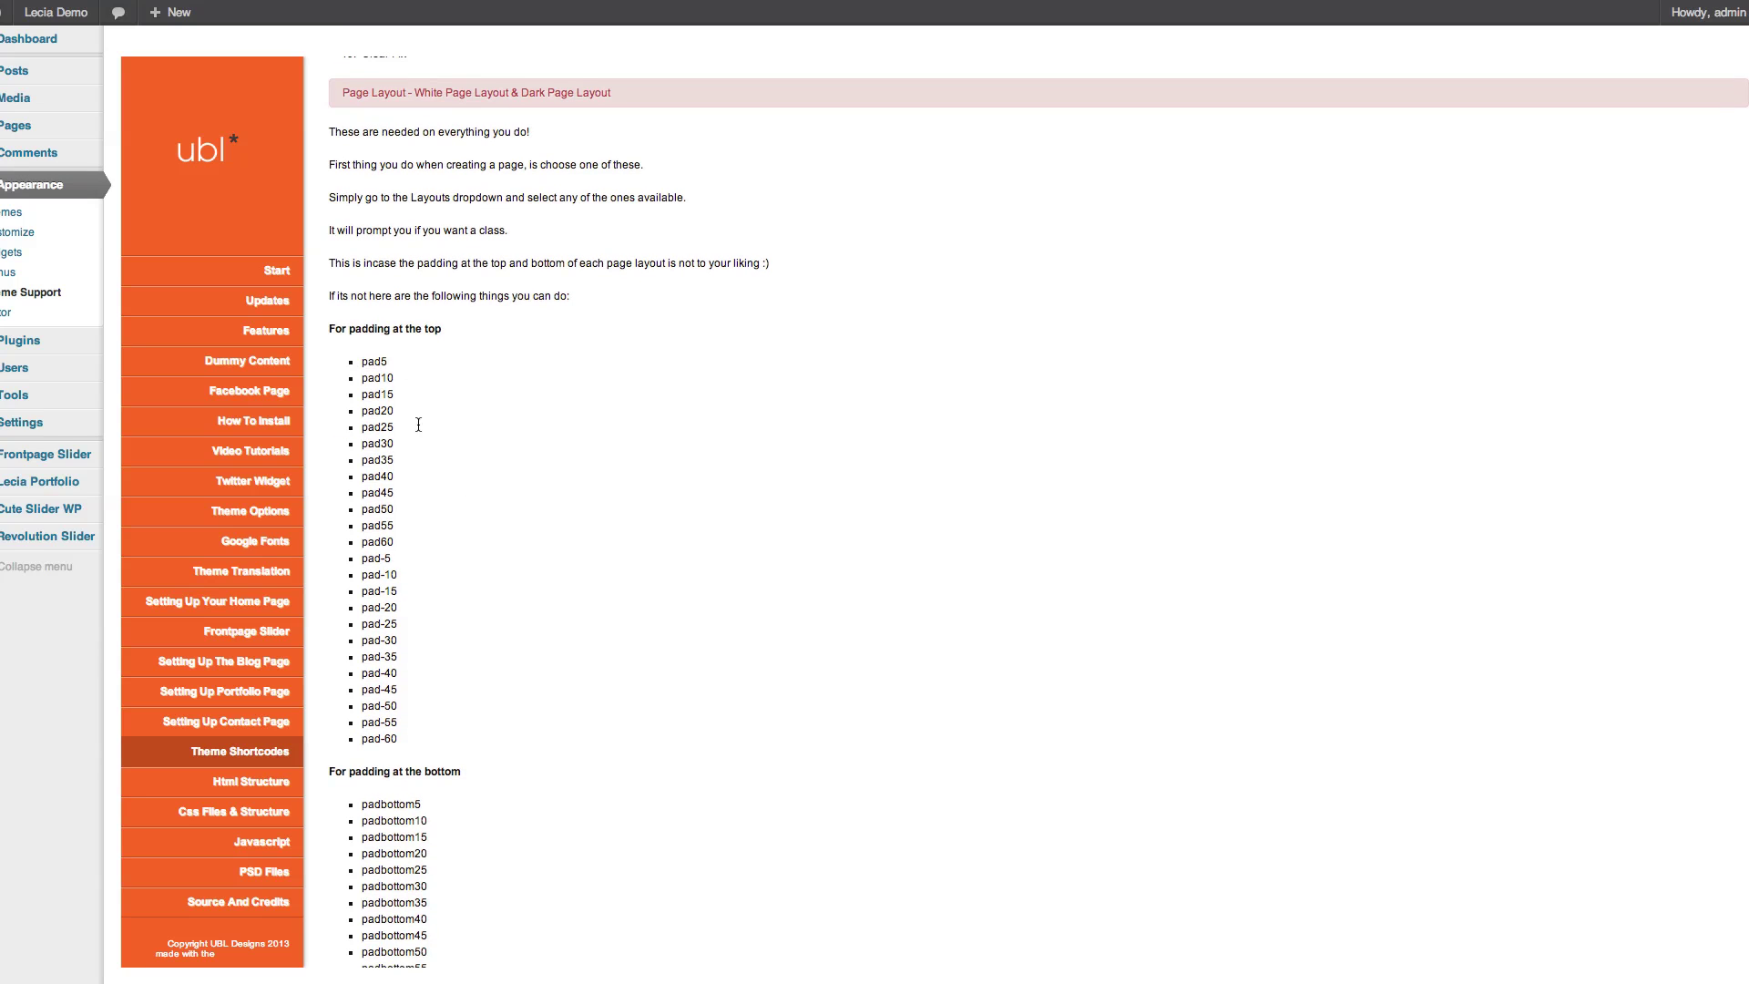
{"action": "left_click_drag", "start_coordinate": [361, 362], "coordinate": [570, 754]}
{"action": "scroll", "coordinate": [573, 753], "scroll_direction": "down", "scroll_amount": 3}
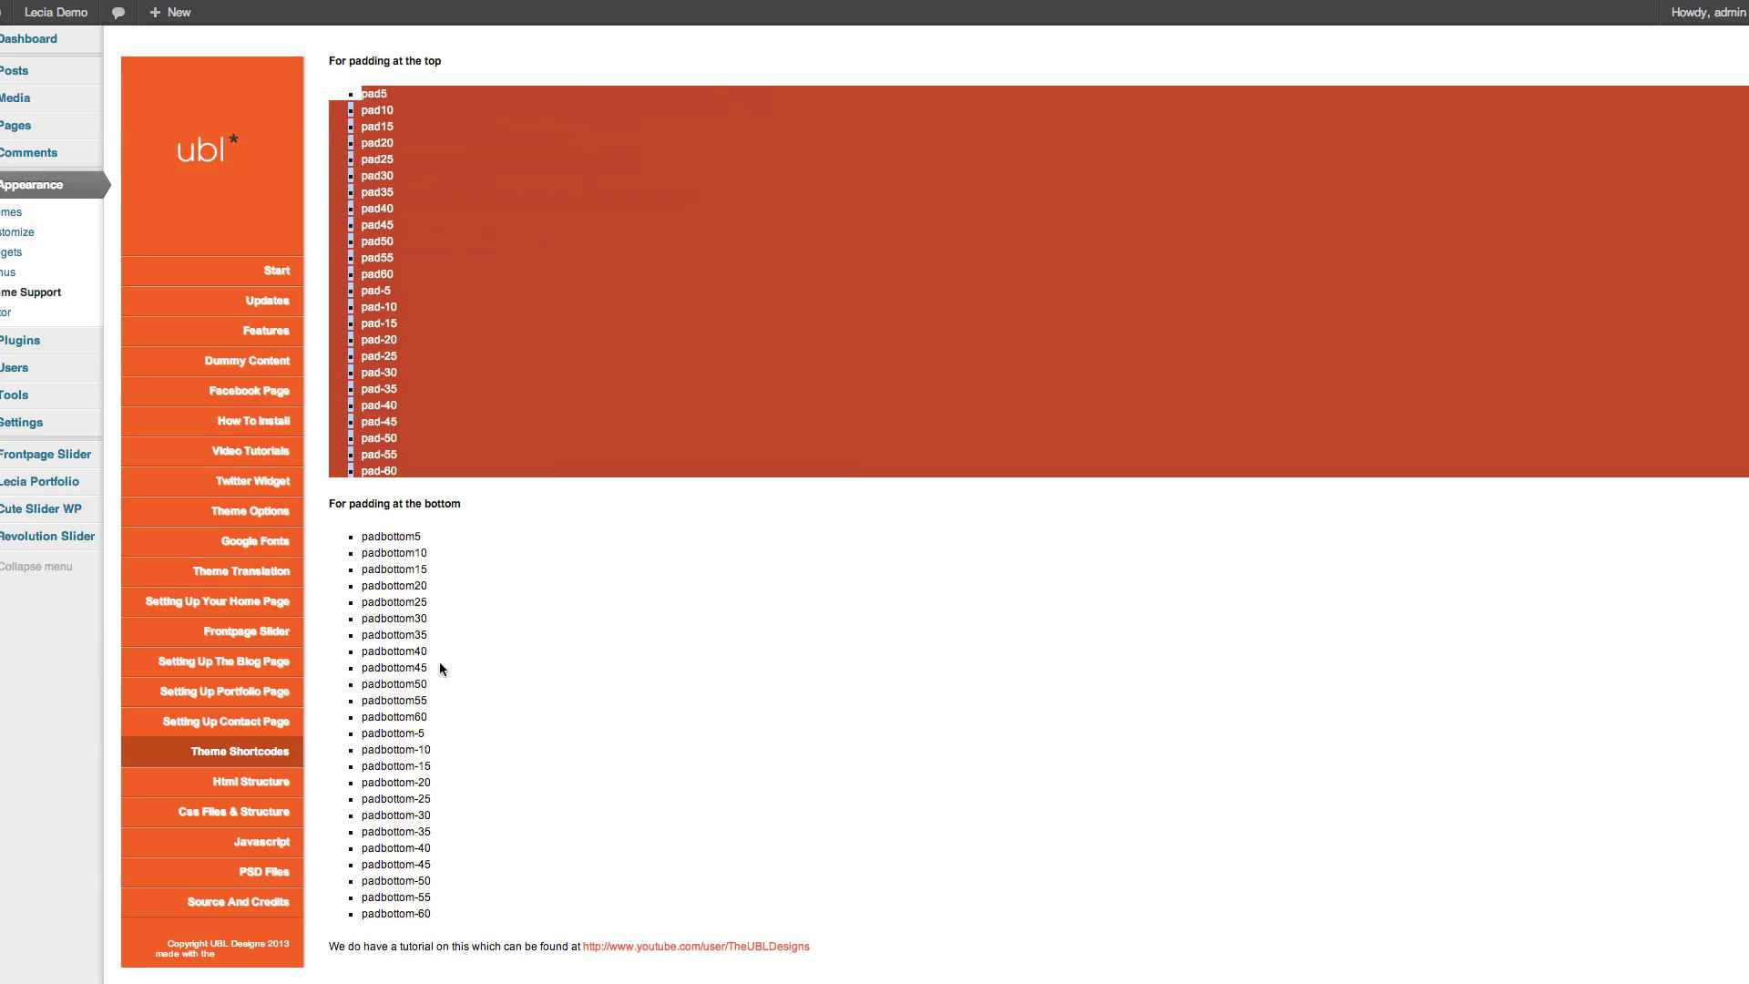
{"action": "scroll", "coordinate": [543, 670], "scroll_direction": "up", "scroll_amount": 15}
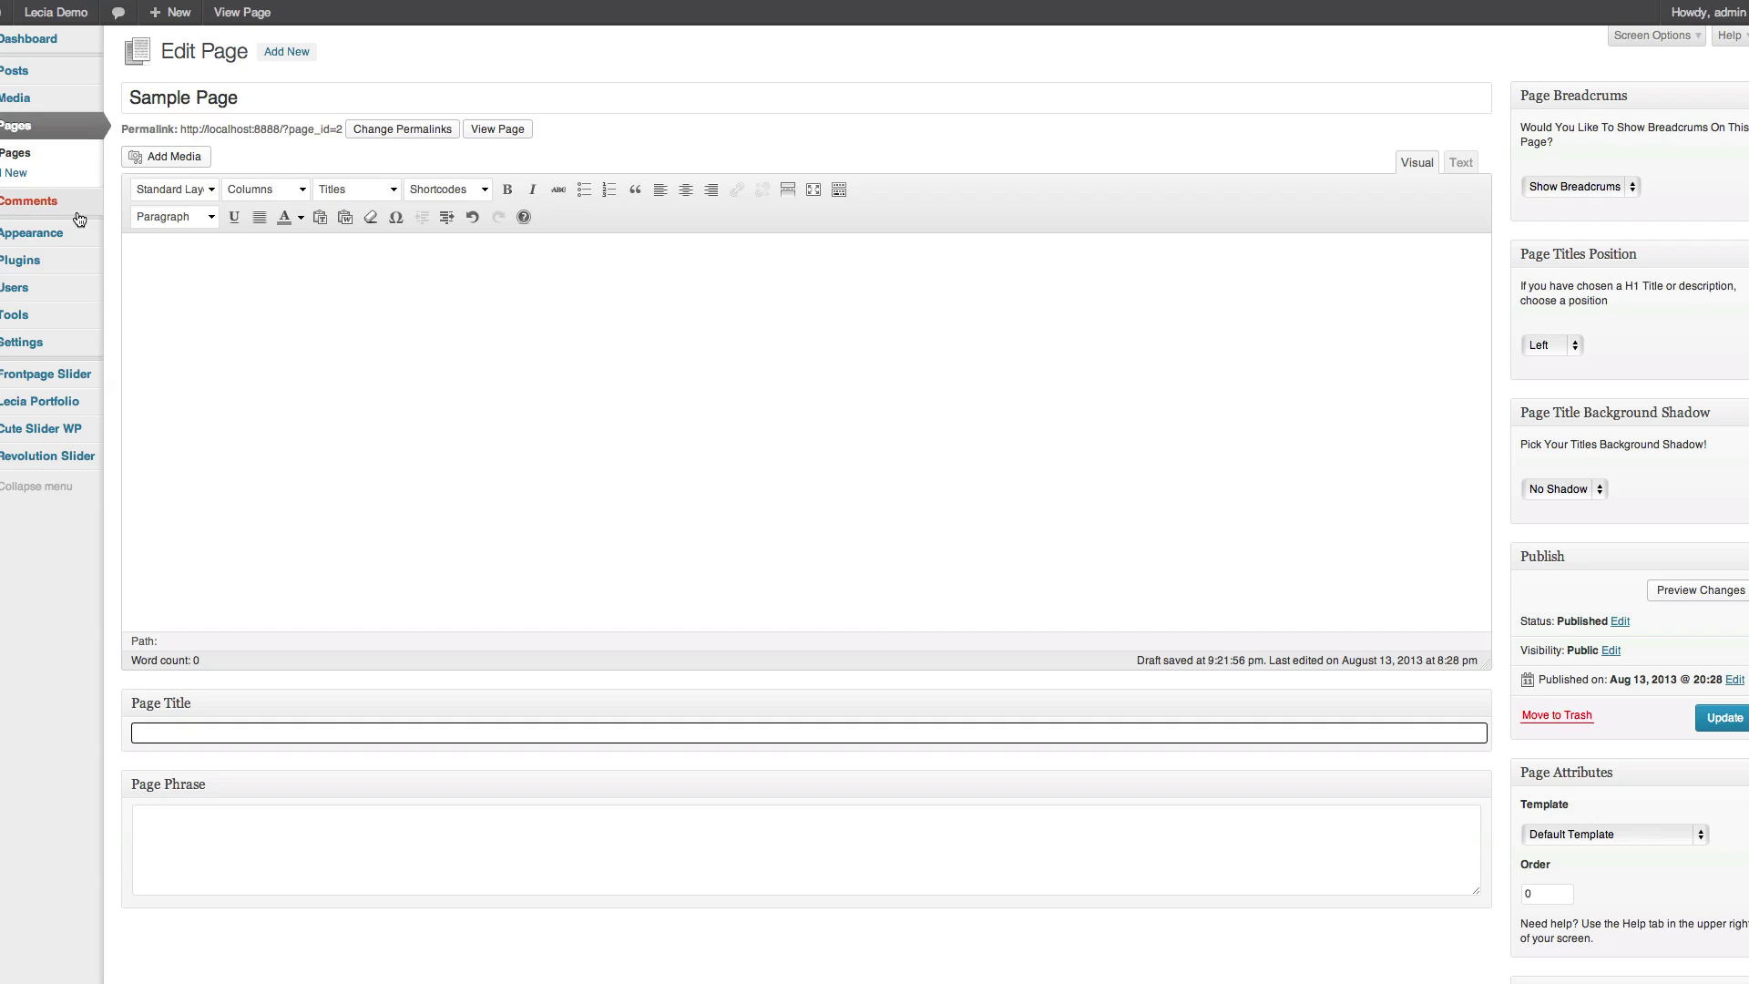
Step: Insert a Standard Layout shortcode into the Sample Page with no extra class and background shadow 4
{"action": "left_click", "coordinate": [173, 189]}
{"action": "left_click", "coordinate": [182, 248]}
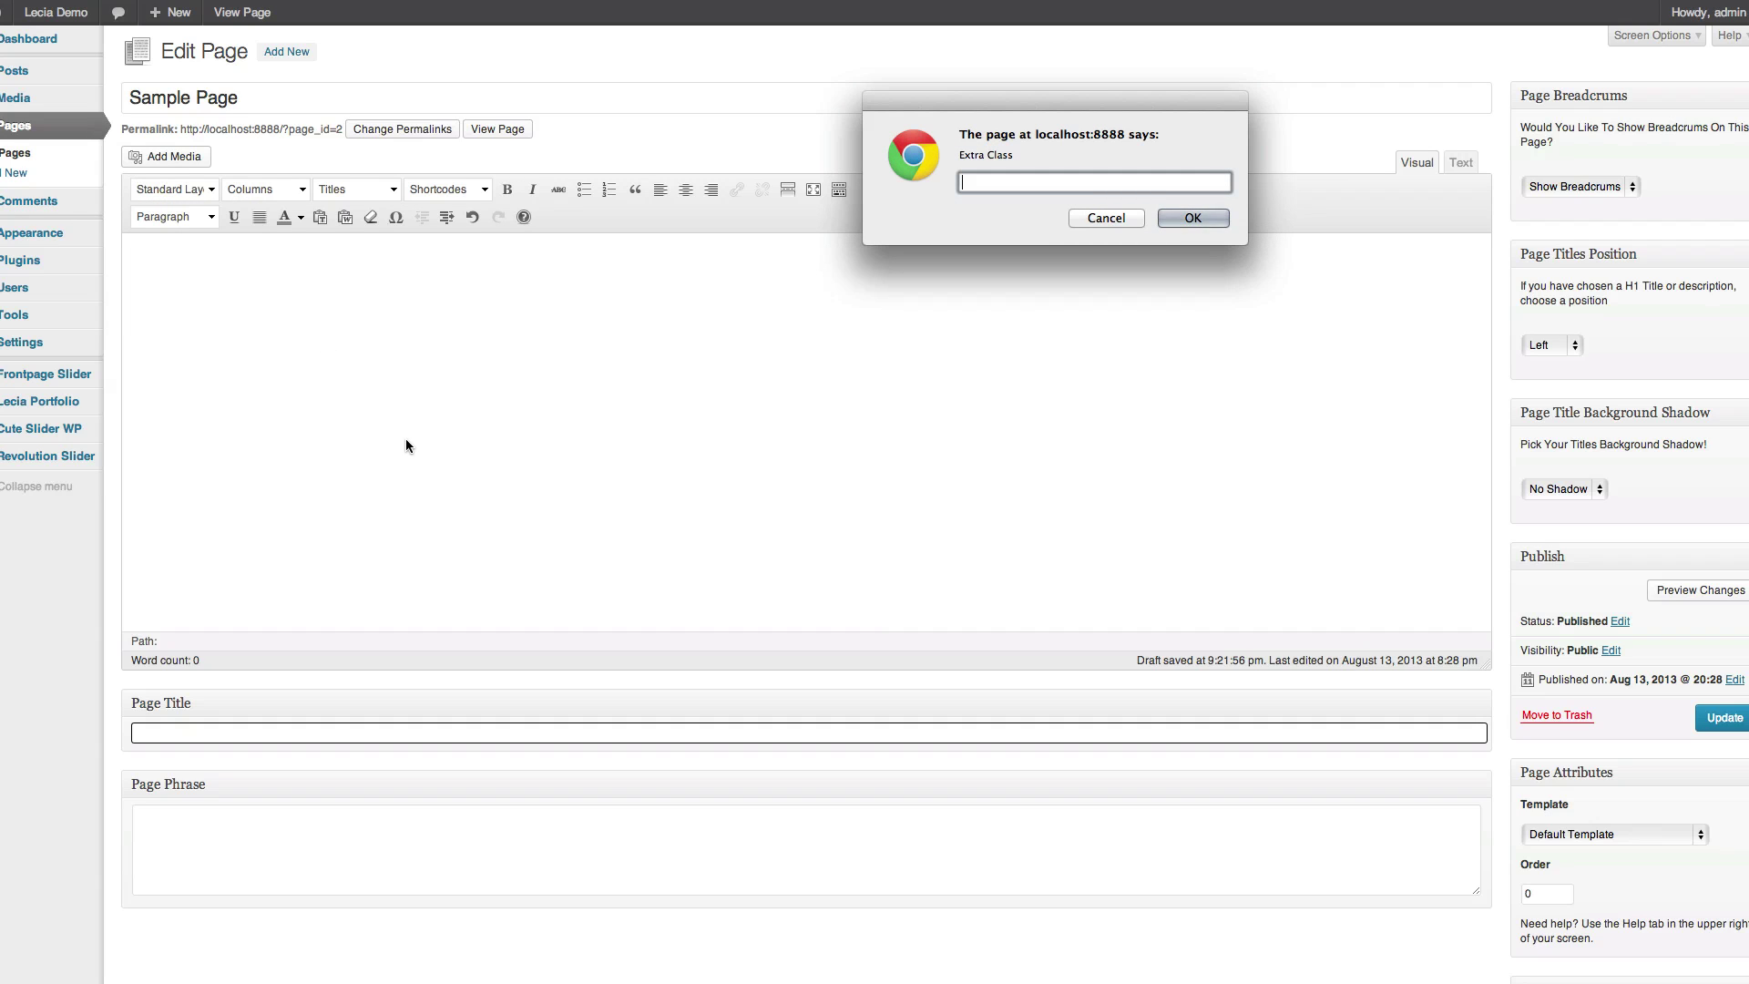
{"action": "key", "text": "Return"}
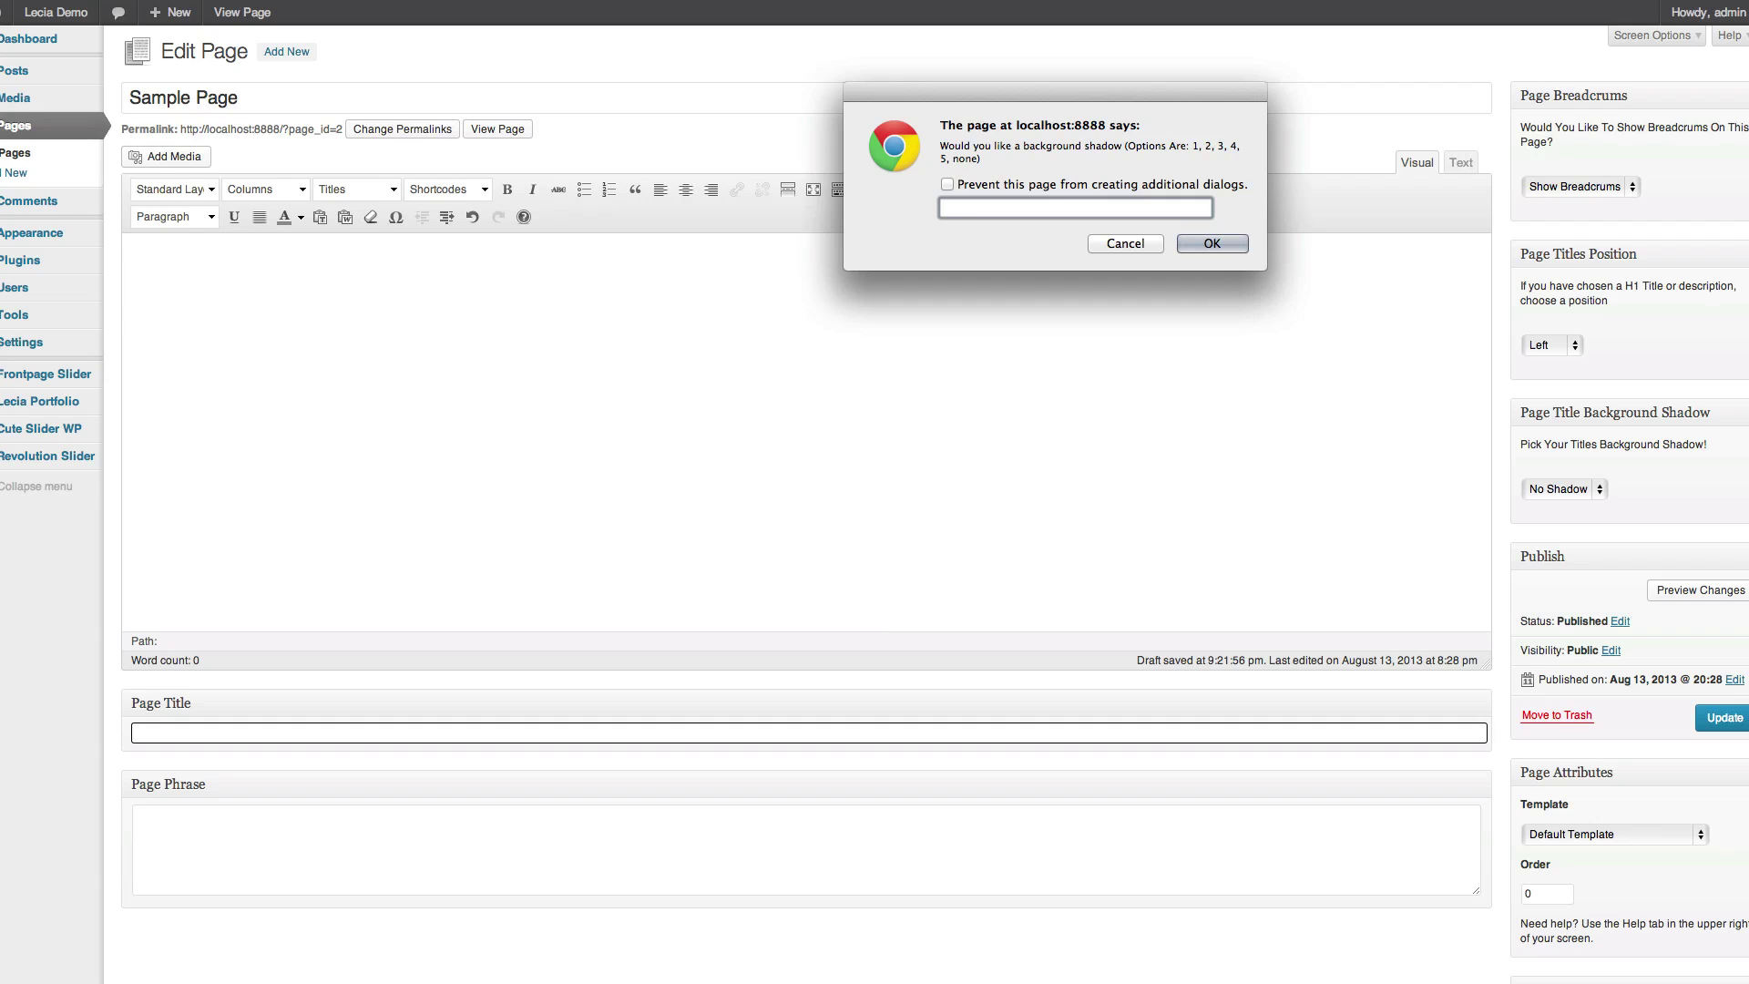
{"action": "type", "text": "4"}
{"action": "key", "text": "Return"}
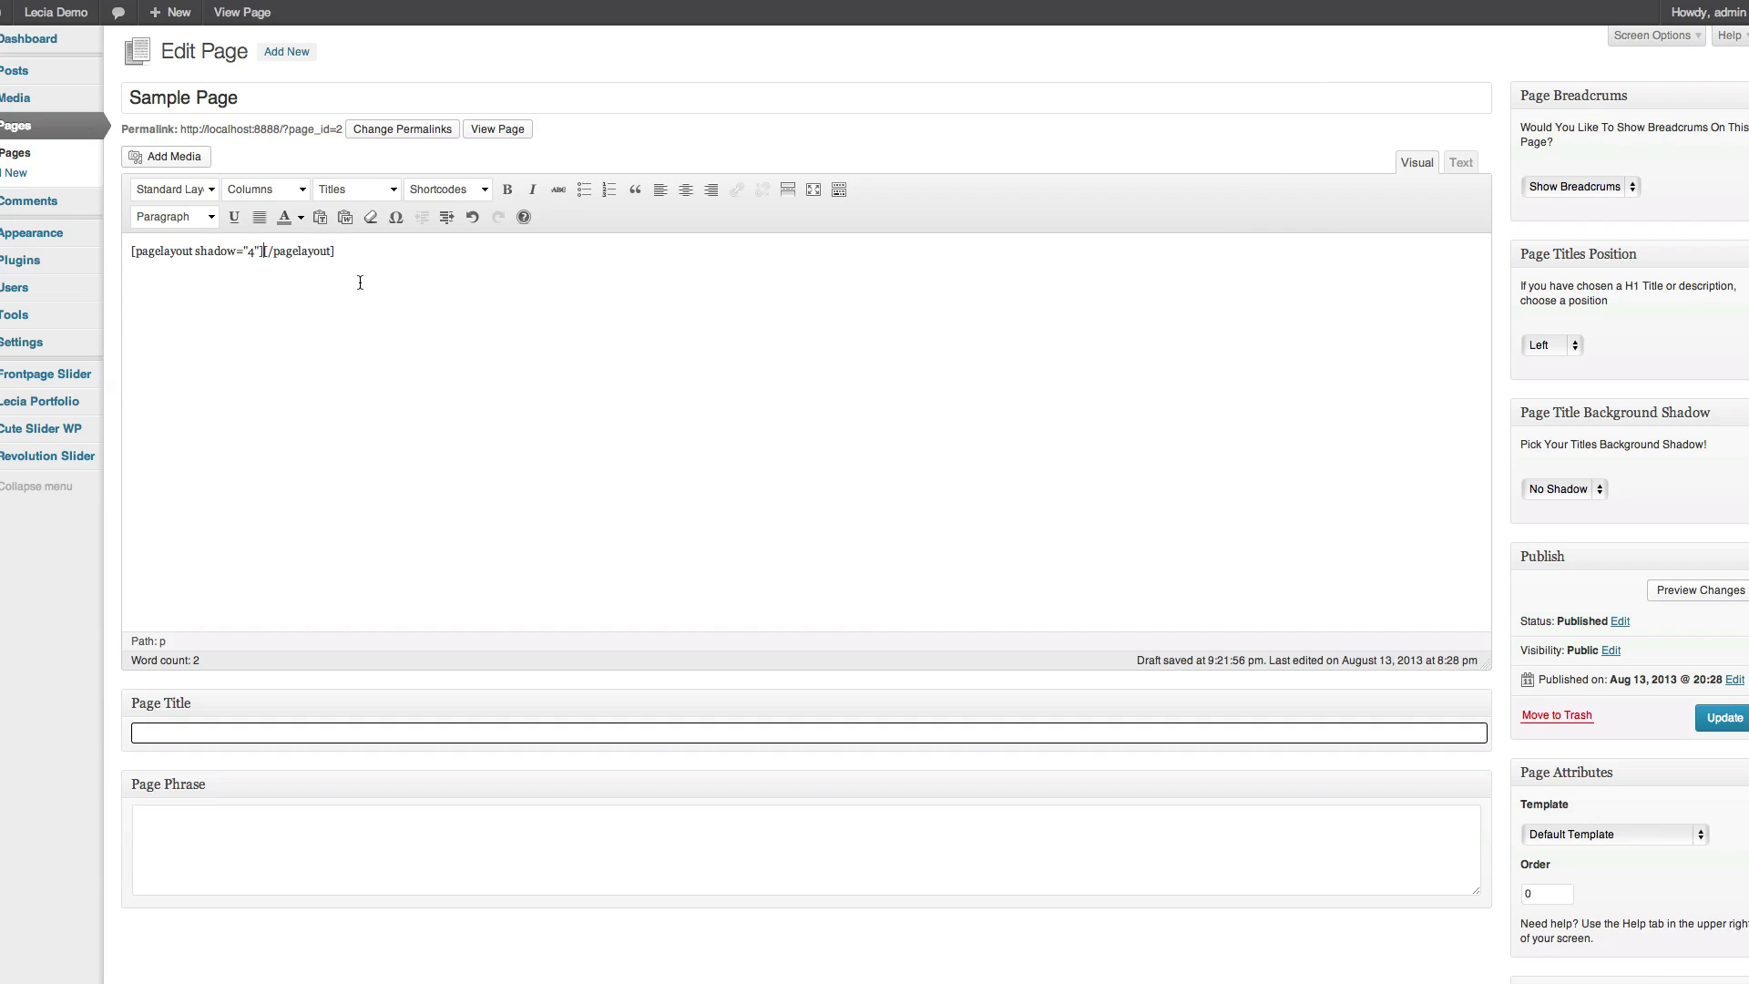
Step: Add the paragraph "This is a standard page layout with a shadow effect of 4" between the opening and closing pagelayout tags
{"action": "key", "text": "Return"}
{"action": "key", "text": "Return"}
{"action": "left_click", "coordinate": [190, 281]}
{"action": "type", "text": "This is a standar"}
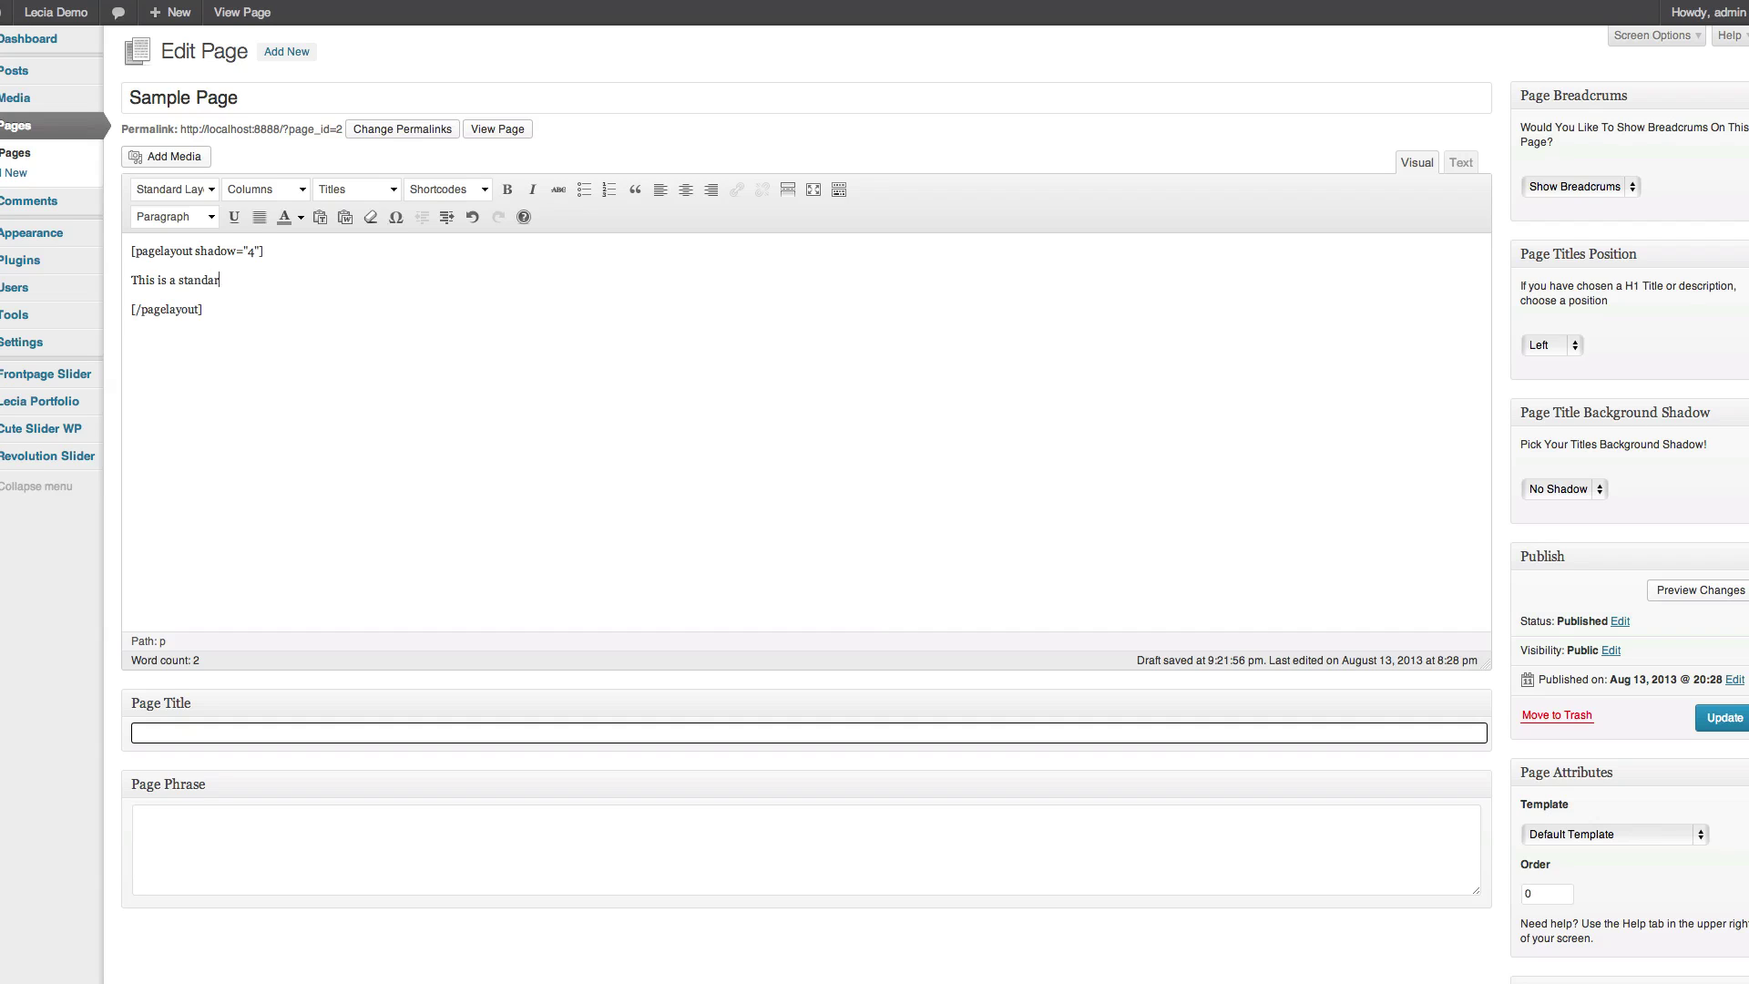
{"action": "type", "text": "d page layout with a shadow effect of 4"}
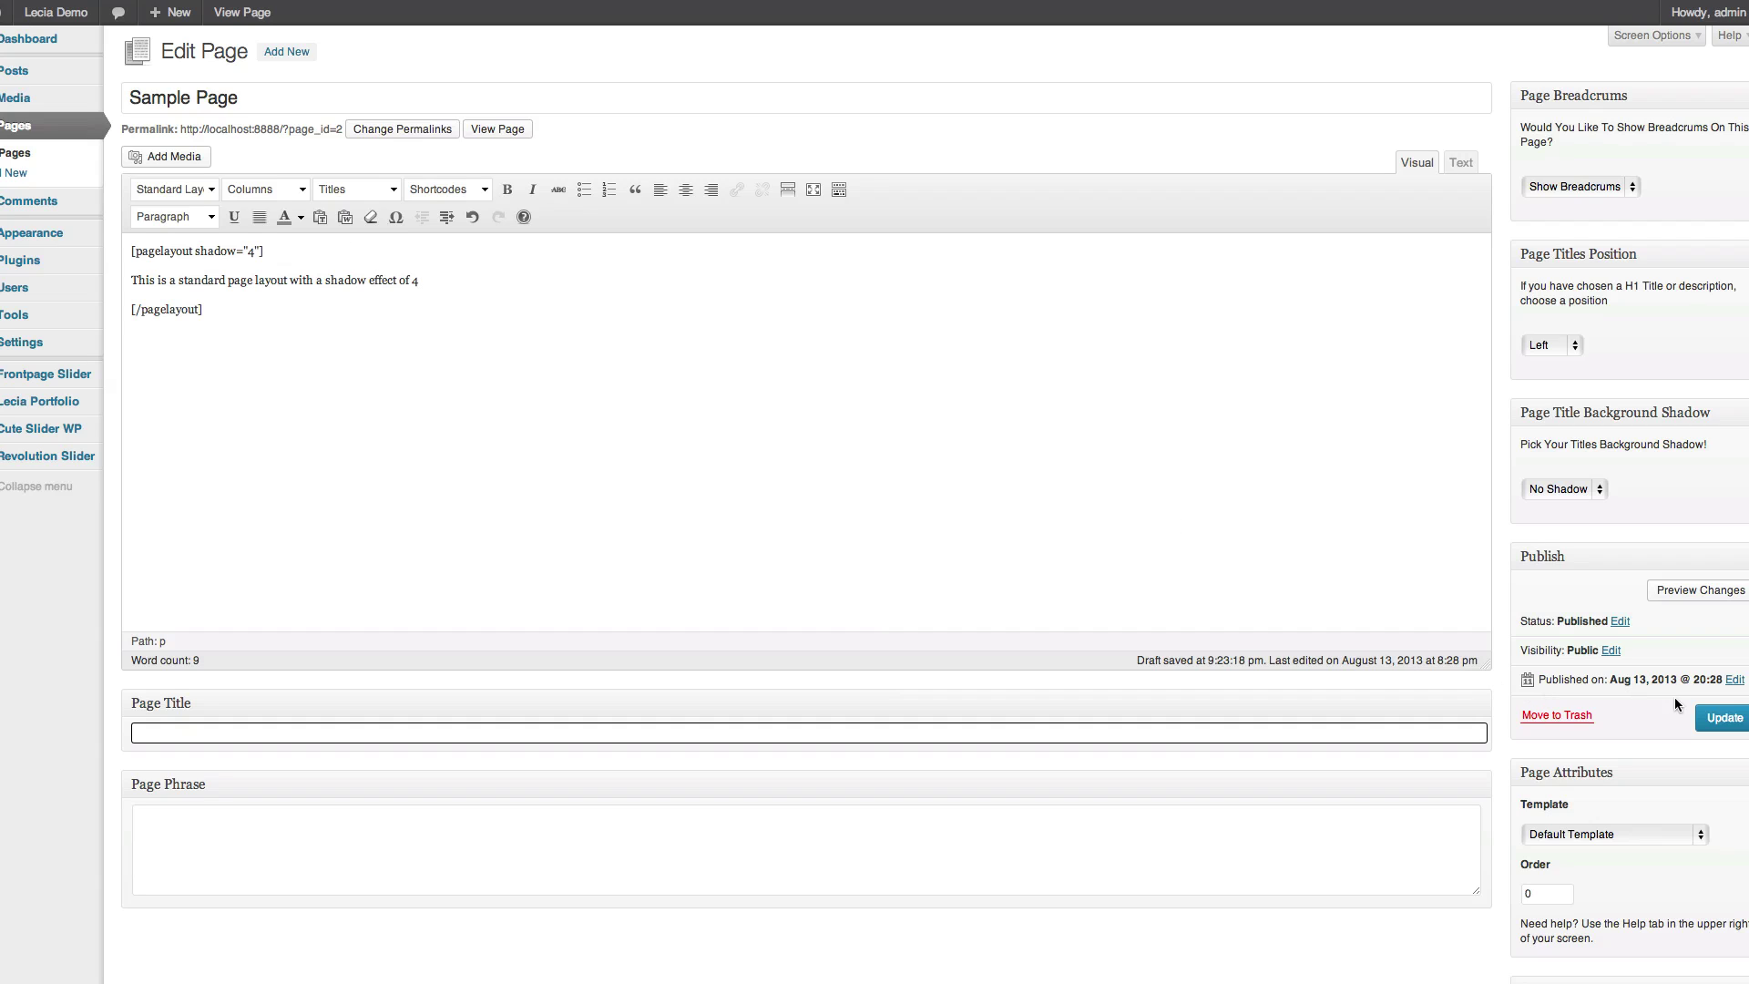
Step: Save the updated Sample Page and preview it on the site, highlighting the layout's text line
{"action": "left_click", "coordinate": [1721, 718]}
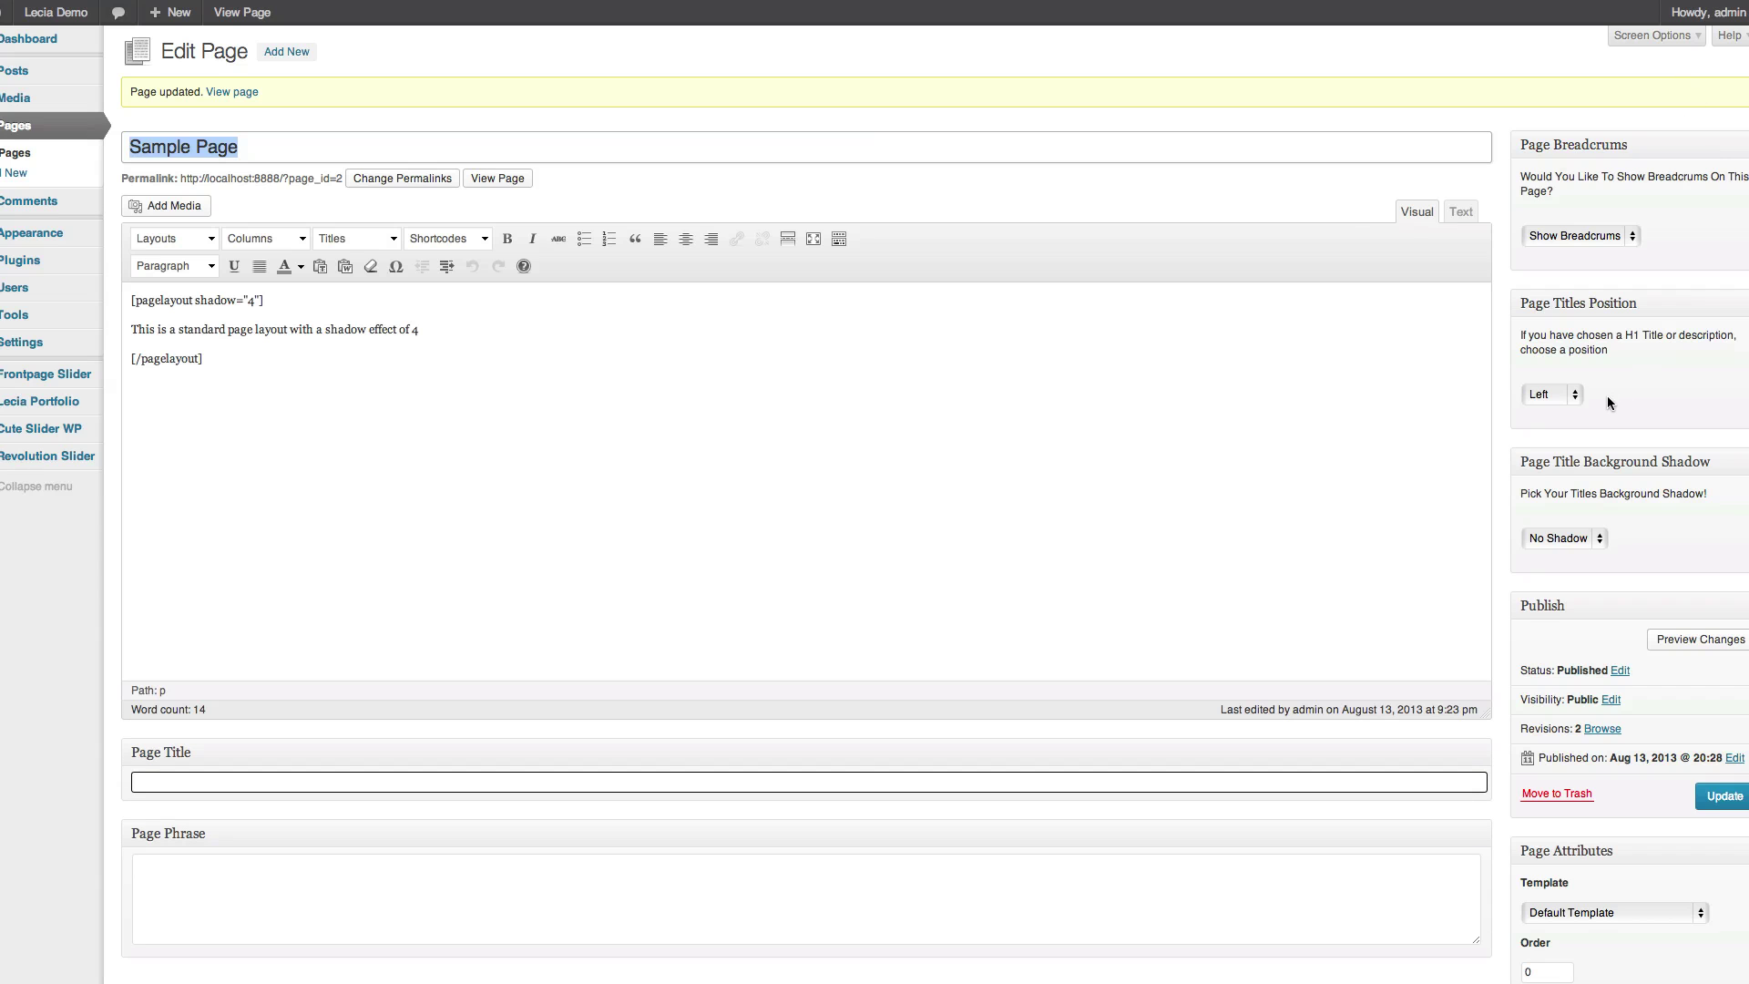
{"action": "left_click", "coordinate": [1700, 639]}
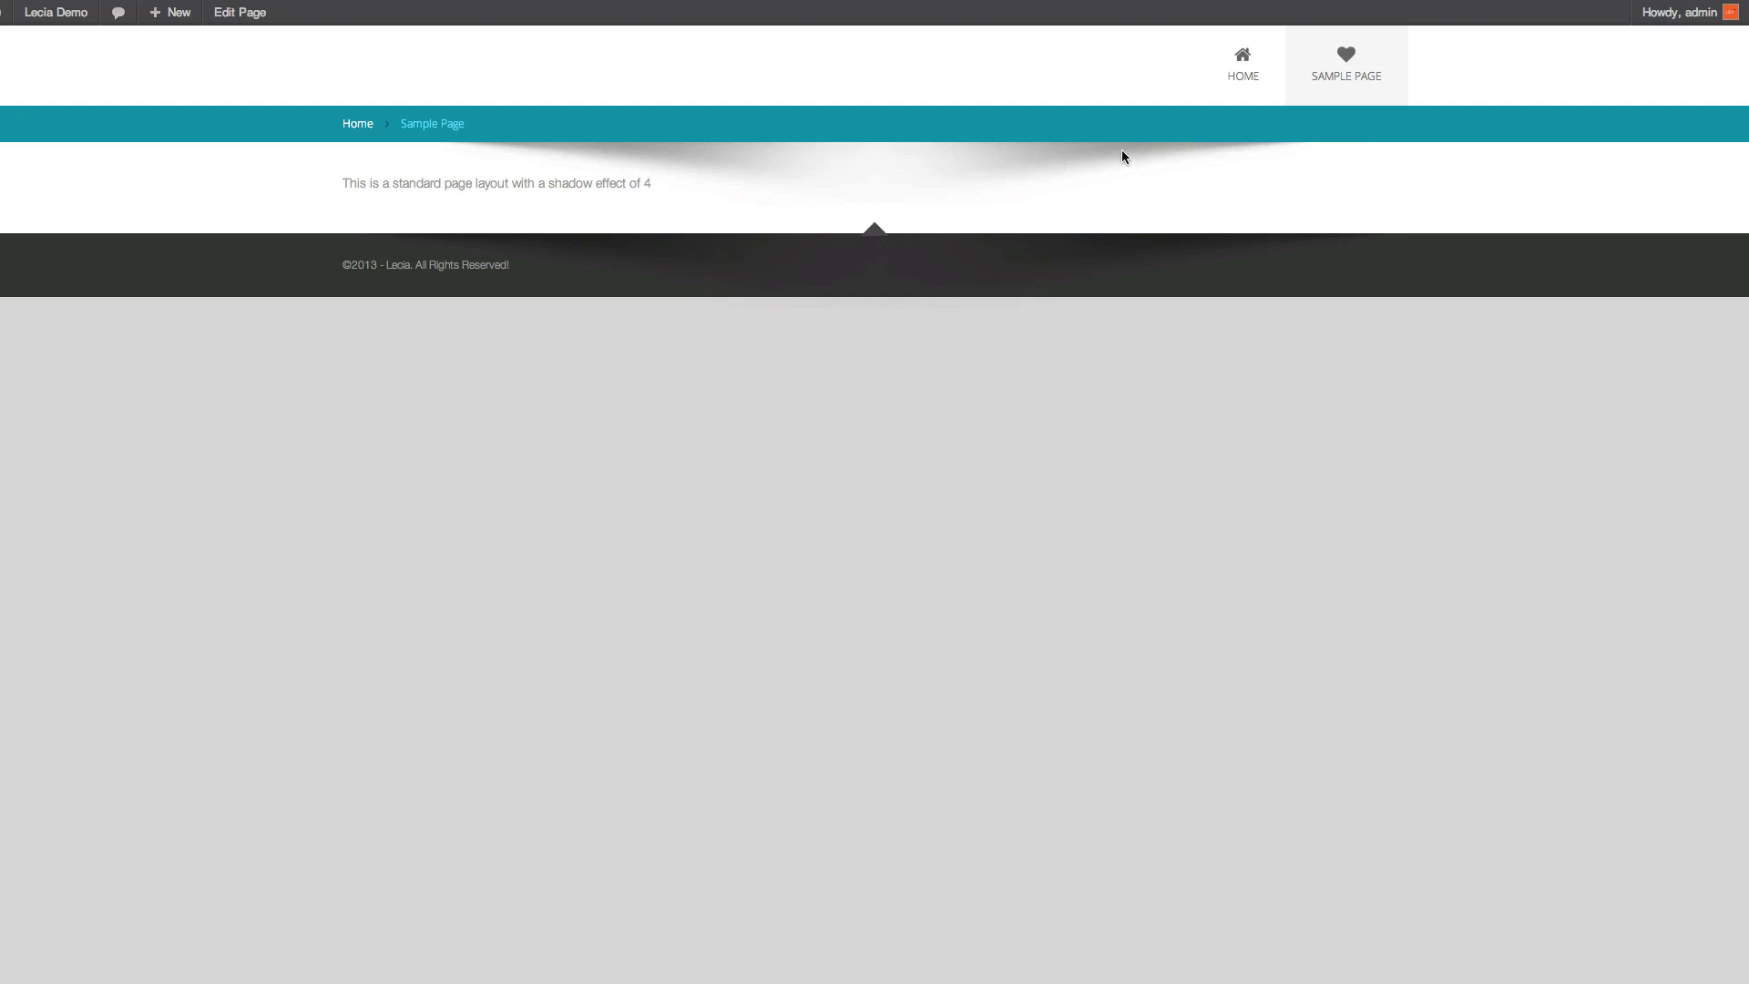
{"action": "left_click_drag", "start_coordinate": [338, 185], "coordinate": [665, 178]}
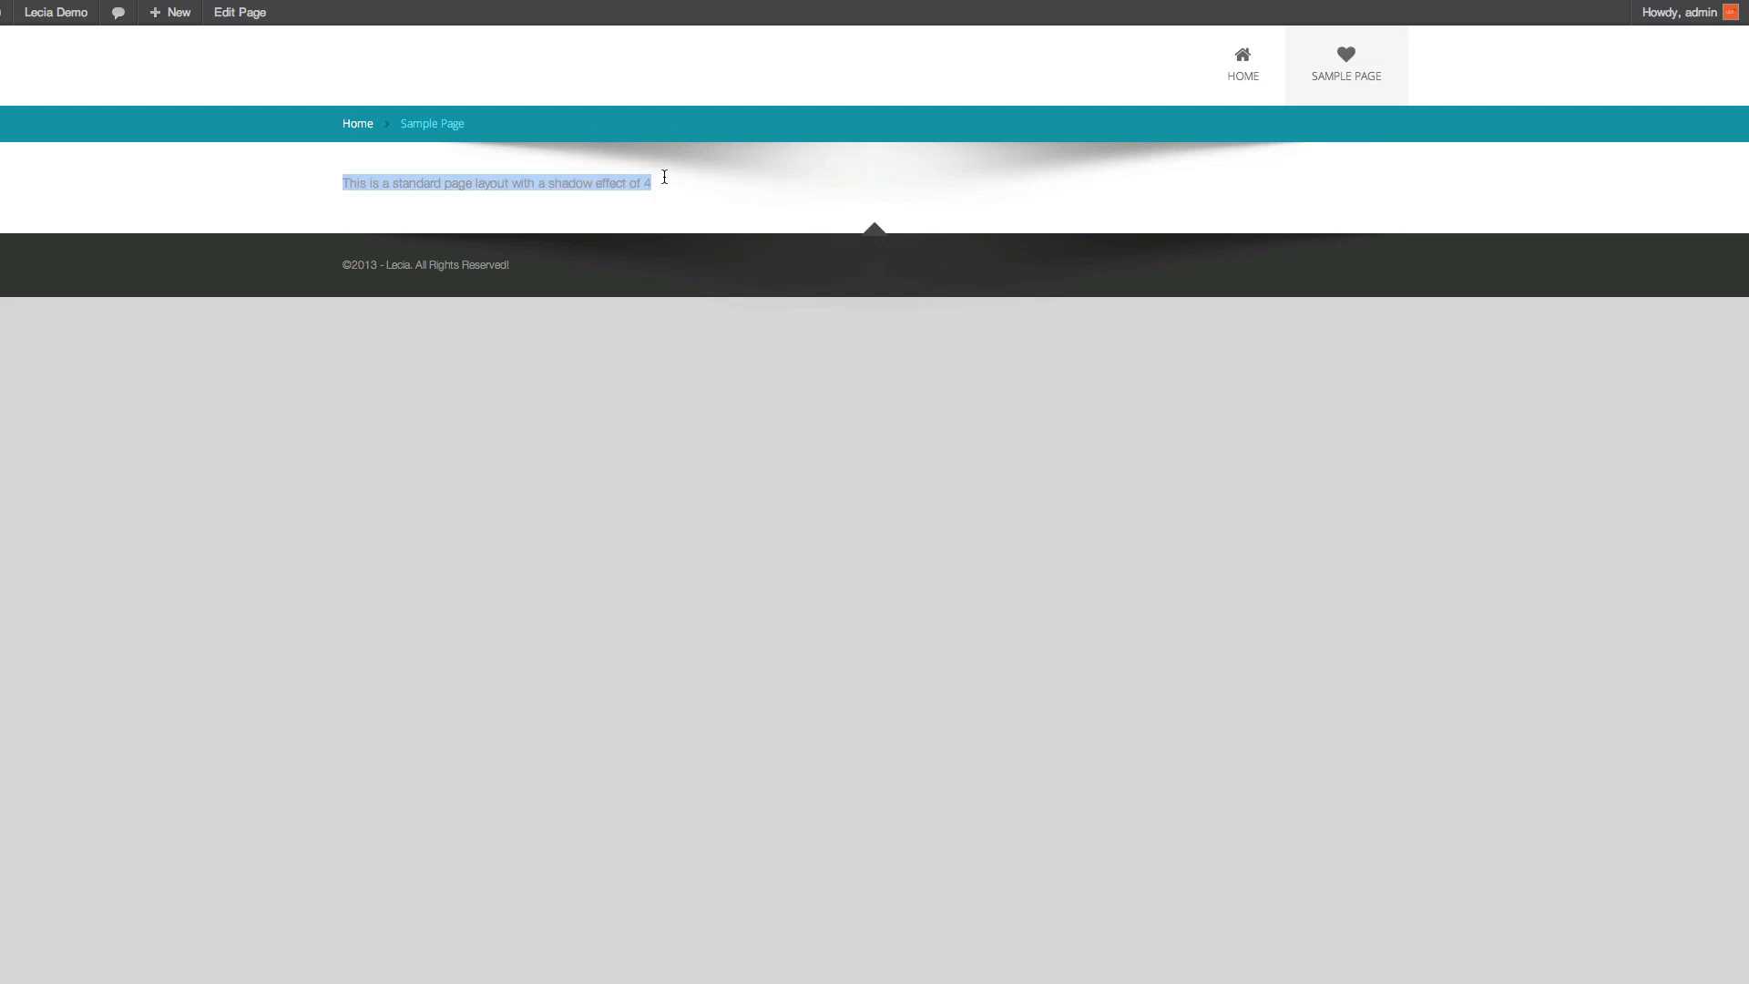
Step: Return to the Sample Page editor and duplicate the shadow 4 pagelayout block until there are six copies
{"action": "left_click", "coordinate": [720, 193]}
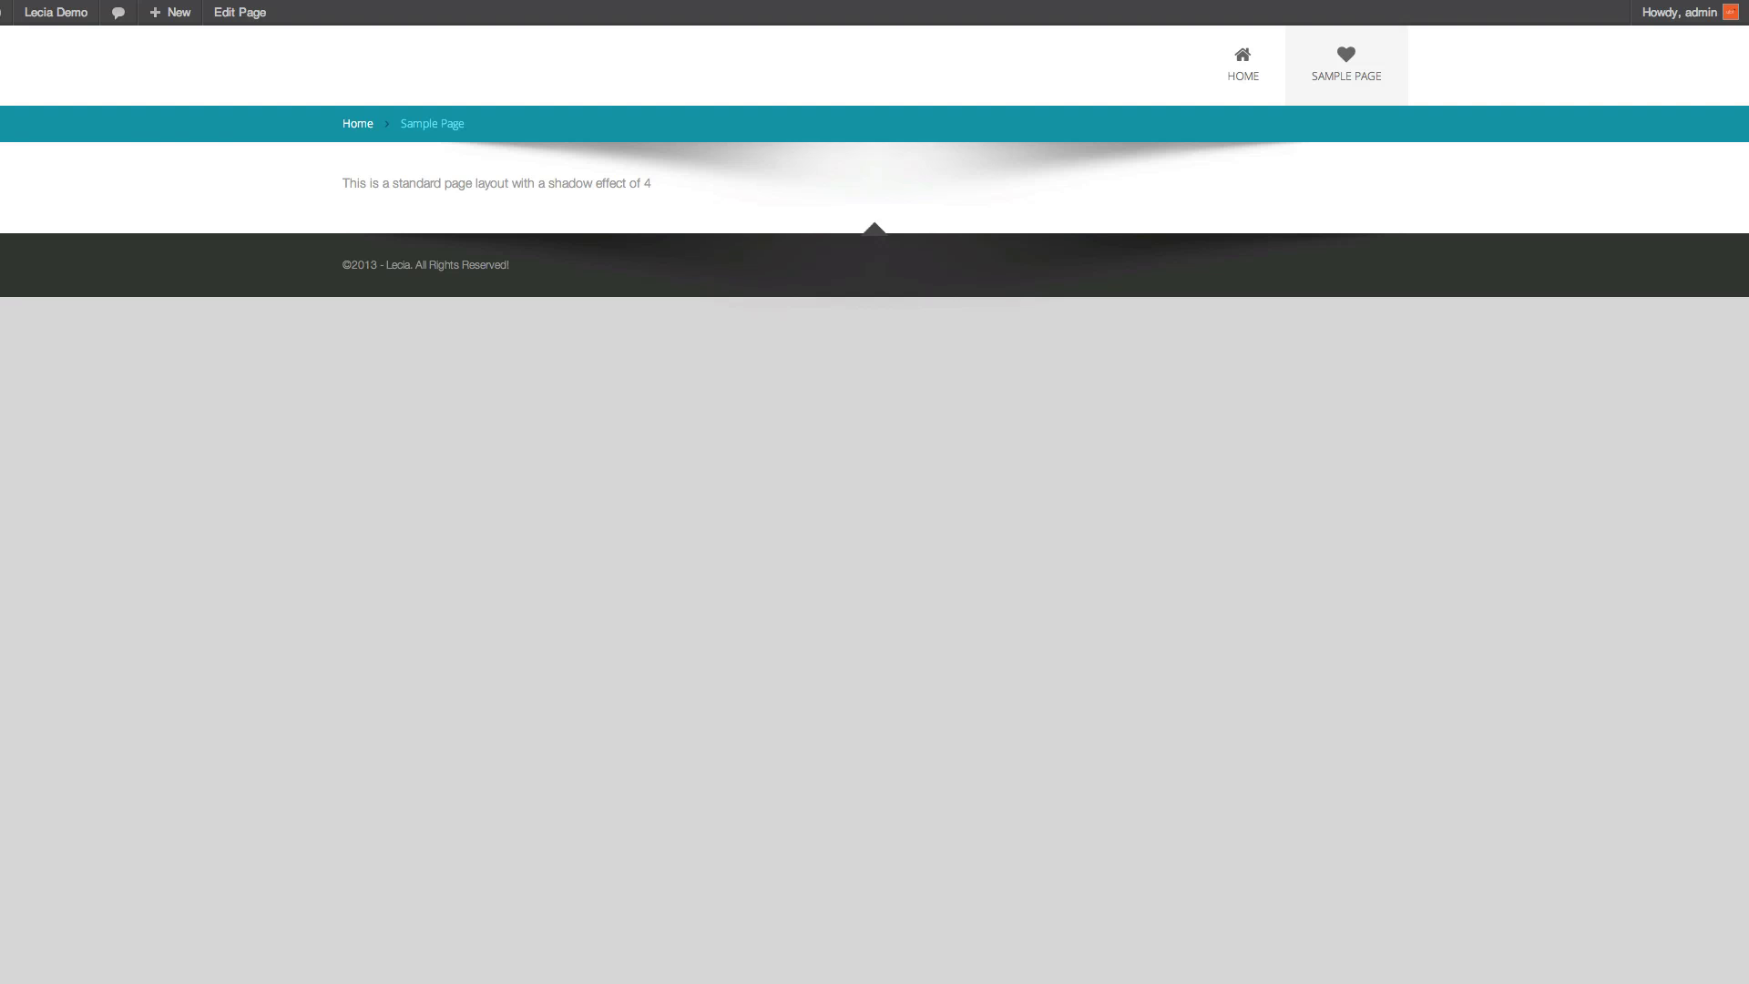
{"action": "key", "text": "ctrl+shift+Tab"}
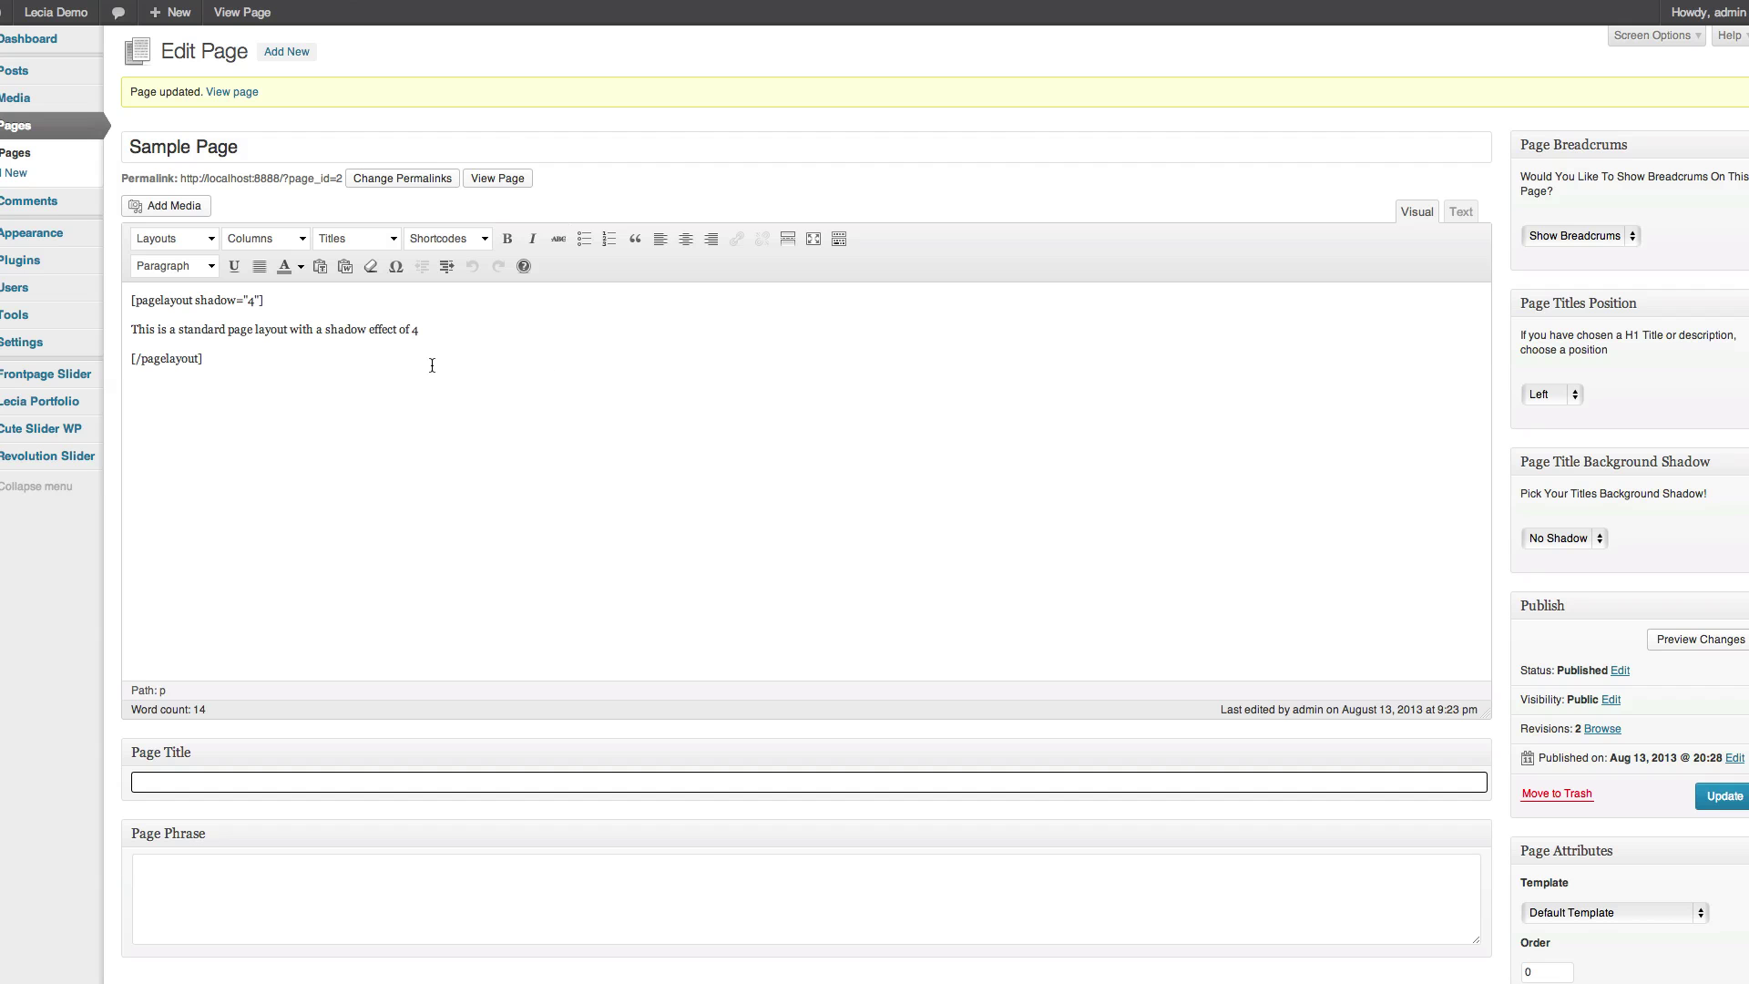
{"action": "left_click_drag", "start_coordinate": [235, 362], "coordinate": [93, 286]}
{"action": "type", "text": "[pagelayout shadow=\"4\"] This is a standard page layout with a shadow effect of 4 [/pagelayout]"}
{"action": "type", "text": "[pagelayout shadow=\"4\"] This is a standard page layout with a shadow effect of 4 [/pagelayout]"}
{"action": "type", "text": "[pagelayout shadow=\"4\"] This is a standard page layout with a shadow effect of 4 [/pagelayout]"}
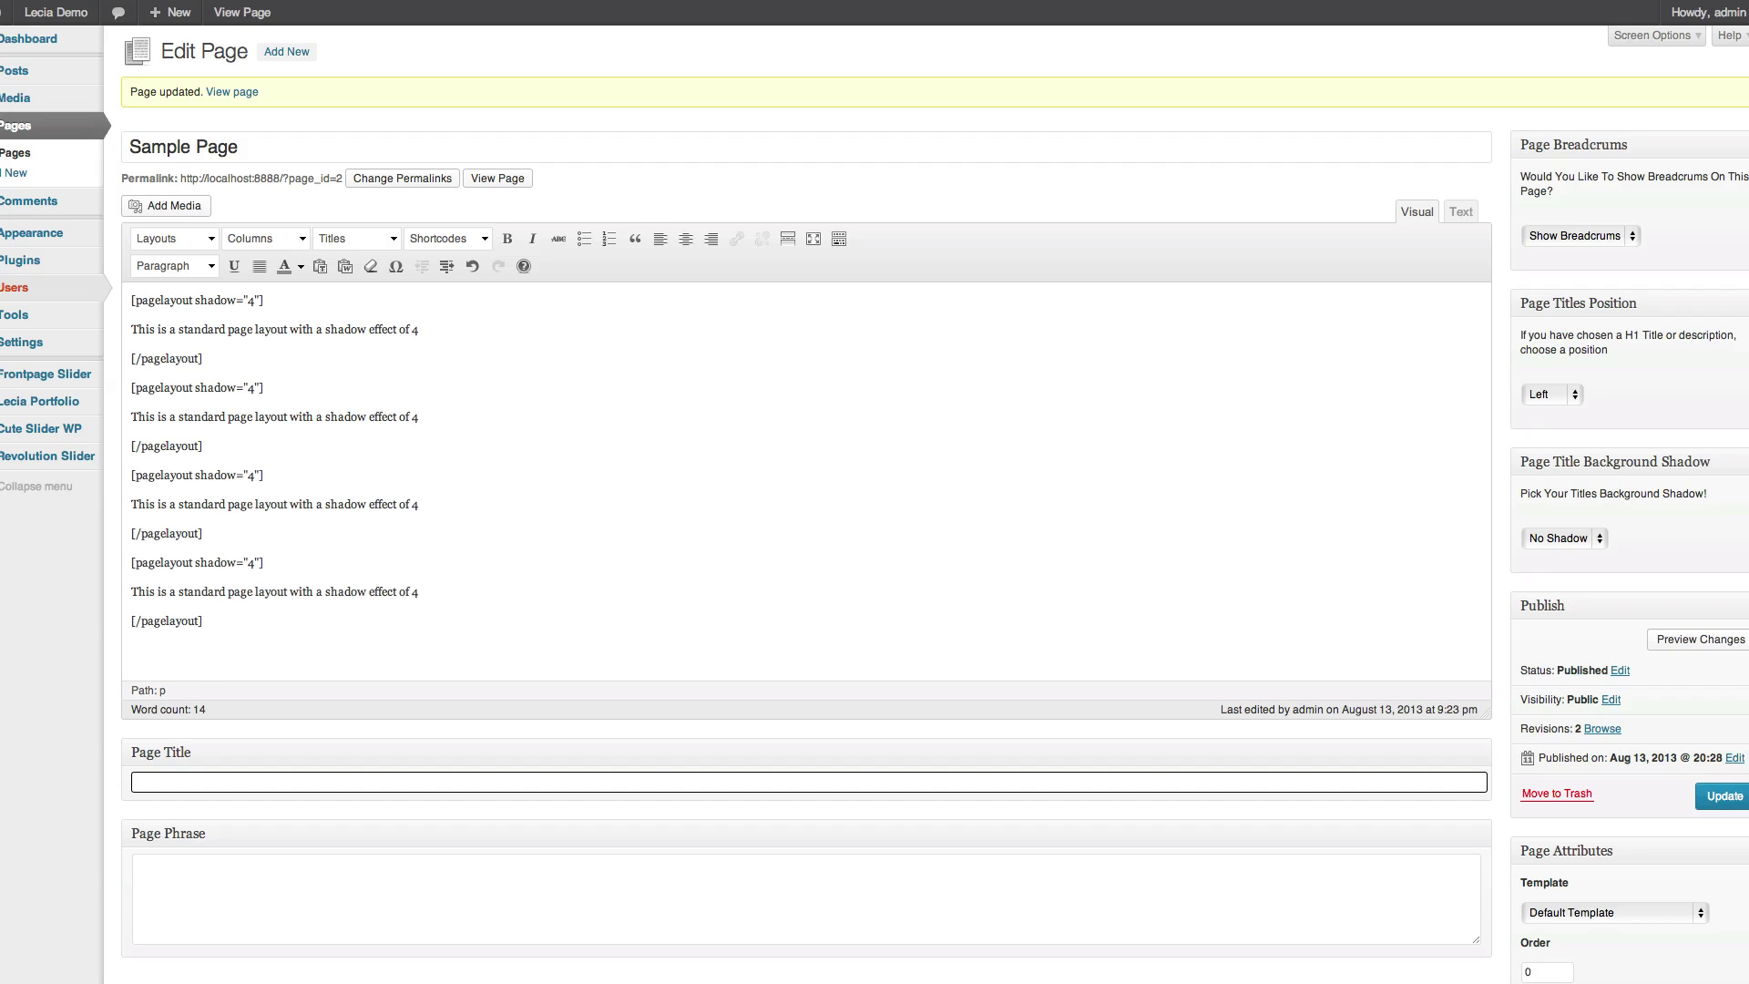
{"action": "type", "text": "[pagelayout shadow=\"4\"] This is a standard page layout with a shadow effect of 4 [/pagelayout]"}
{"action": "scroll", "coordinate": [319, 306], "scroll_direction": "up", "scroll_amount": 2}
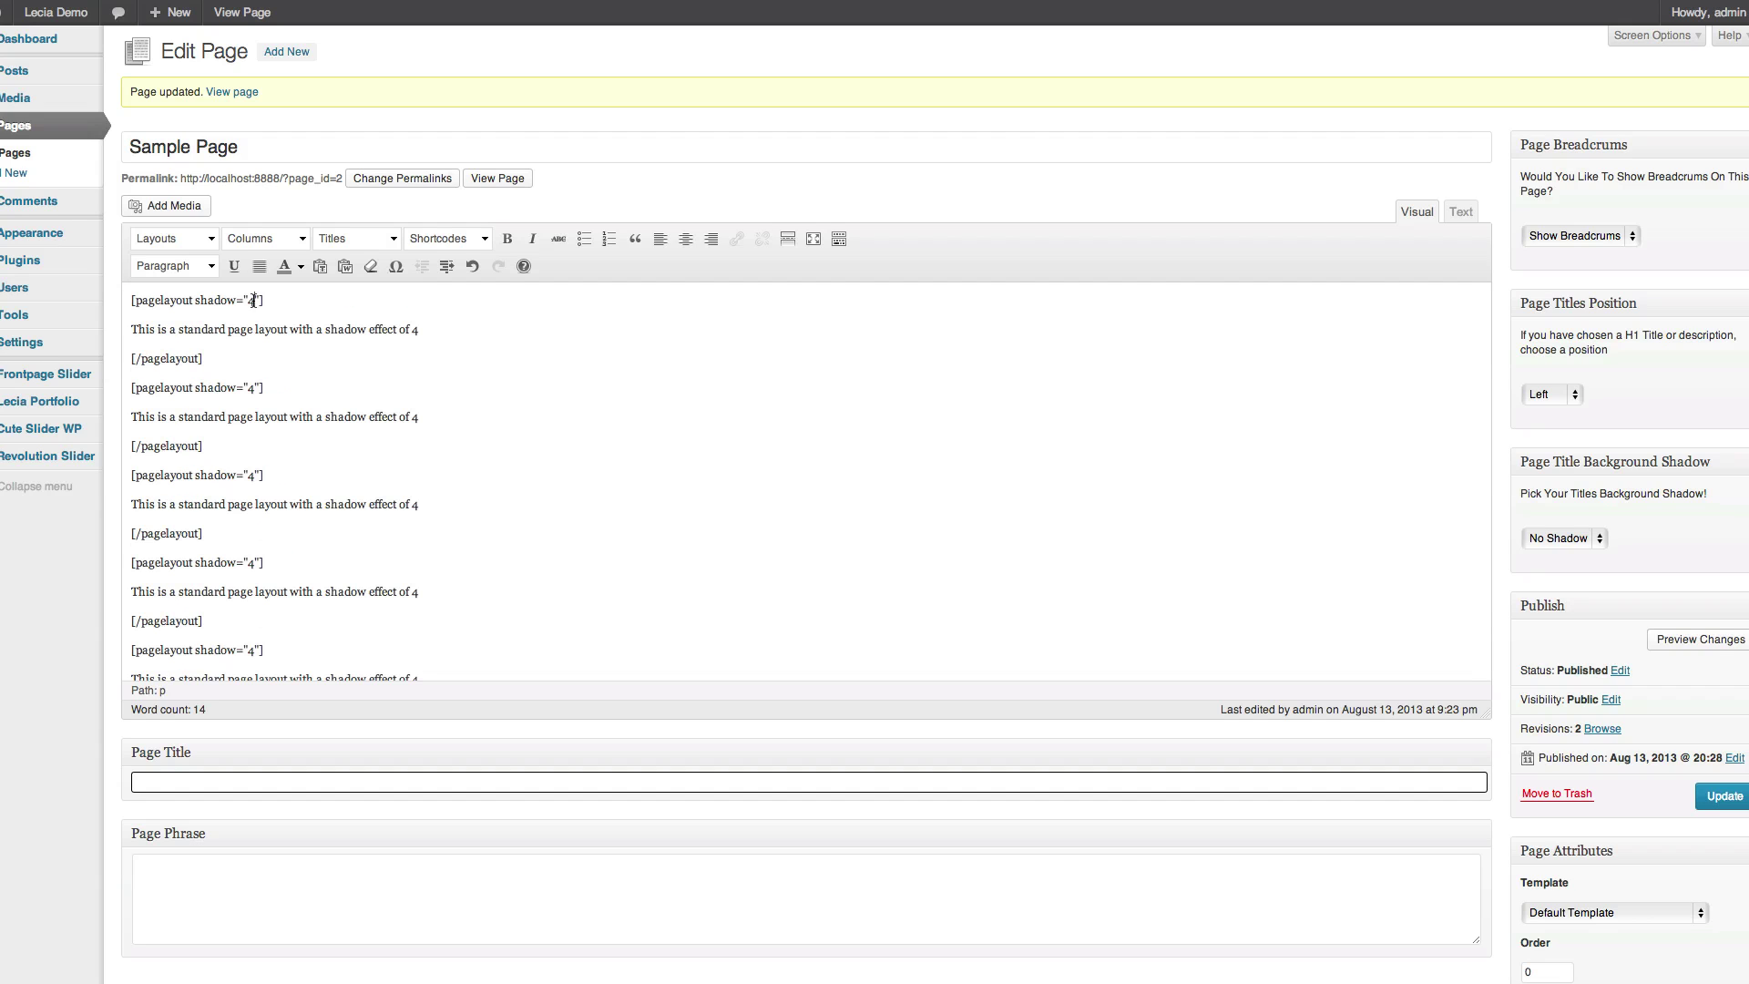
{"action": "scroll", "coordinate": [359, 429], "scroll_direction": "down", "scroll_amount": 5}
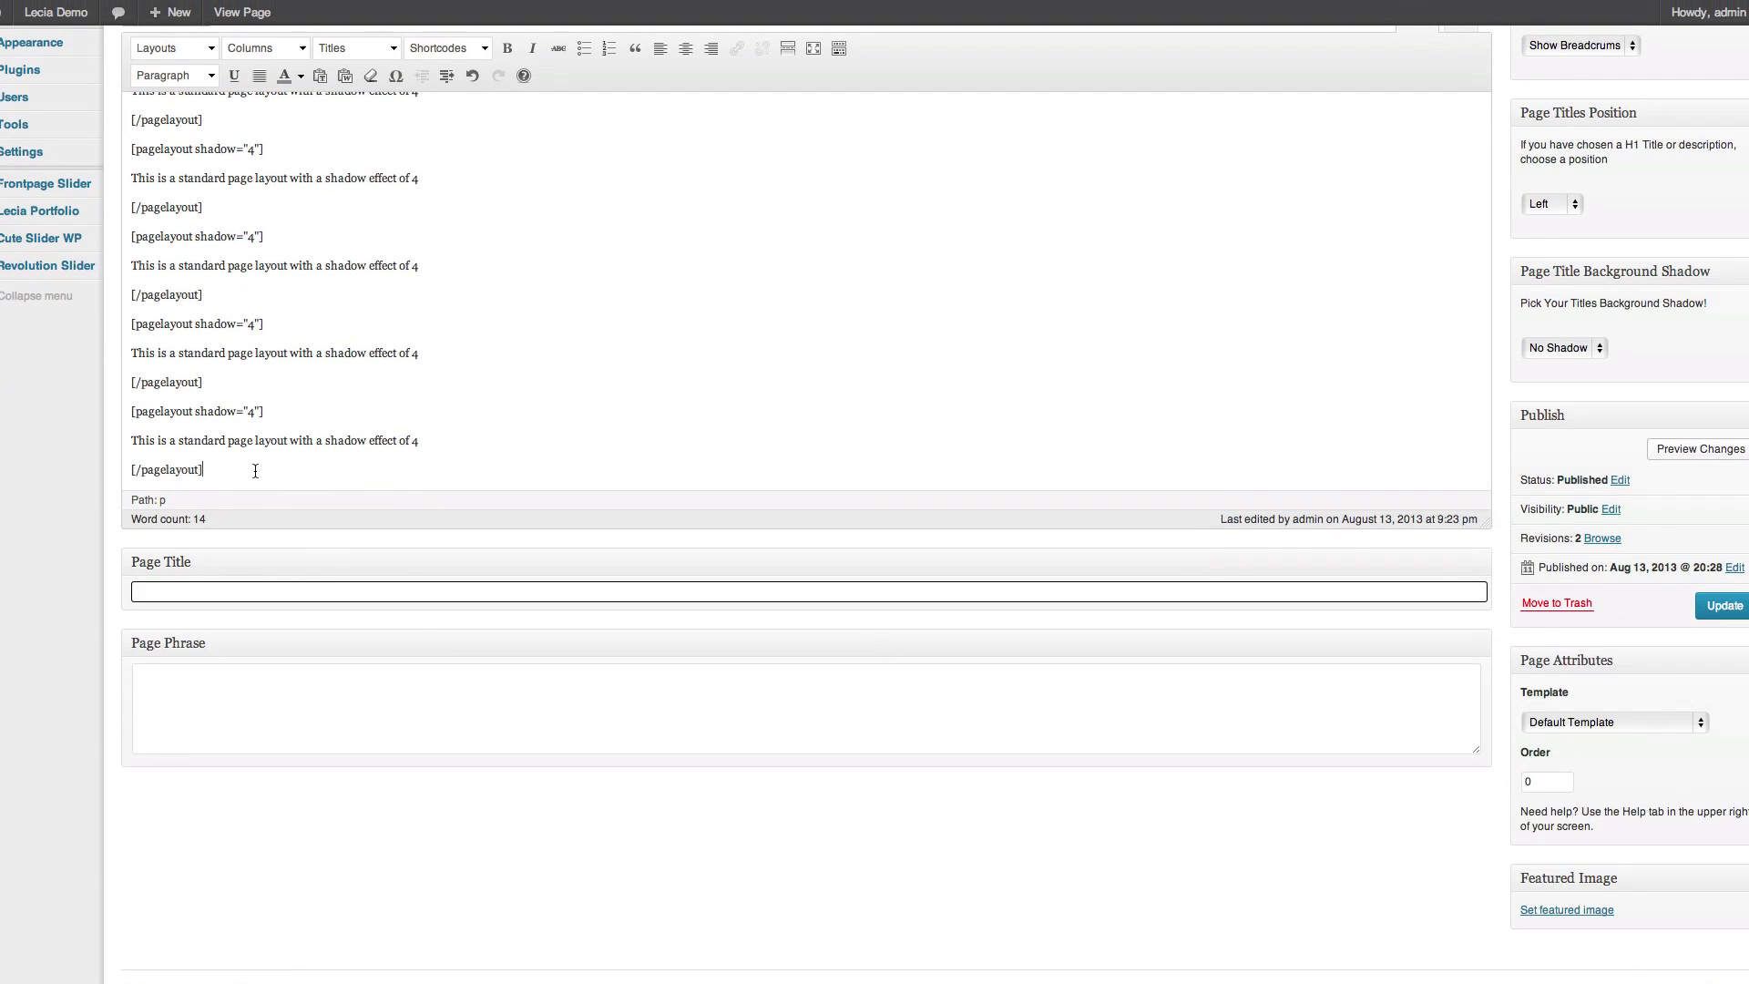
Step: Remove the shadow attribute from the first pagelayout tag
{"action": "scroll", "coordinate": [404, 392], "scroll_direction": "up", "scroll_amount": 10}
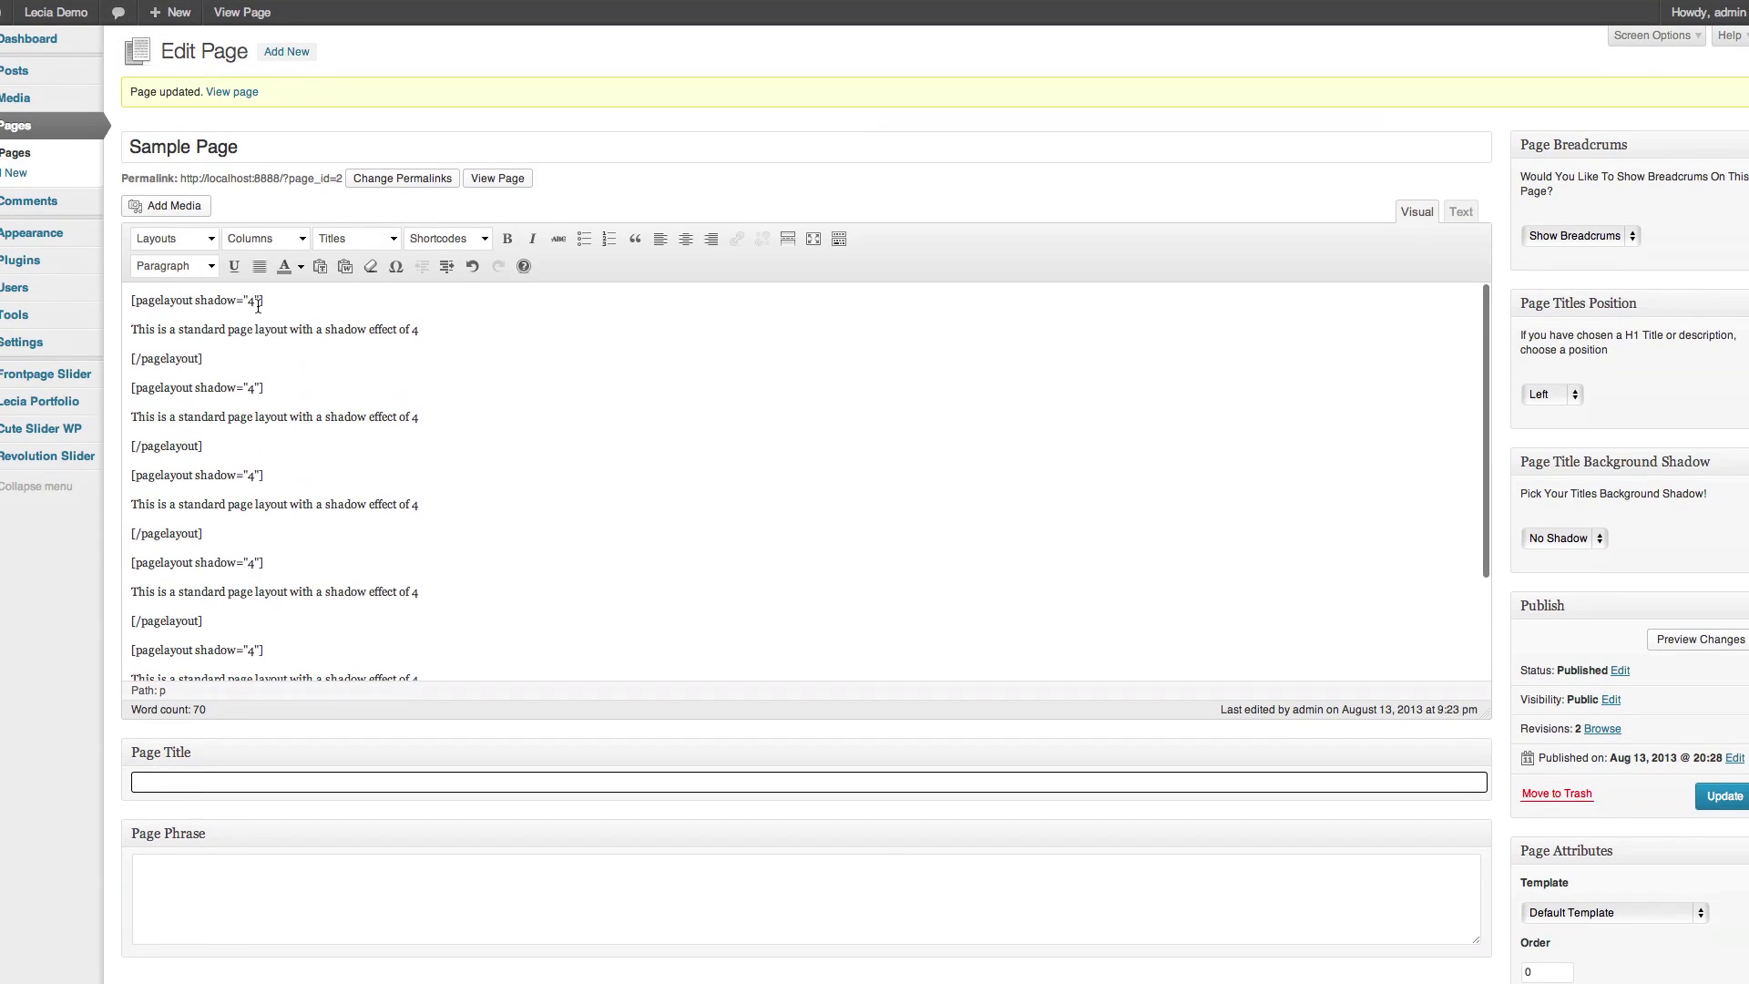
{"action": "double_click", "coordinate": [250, 302]}
{"action": "type", "text": "none"}
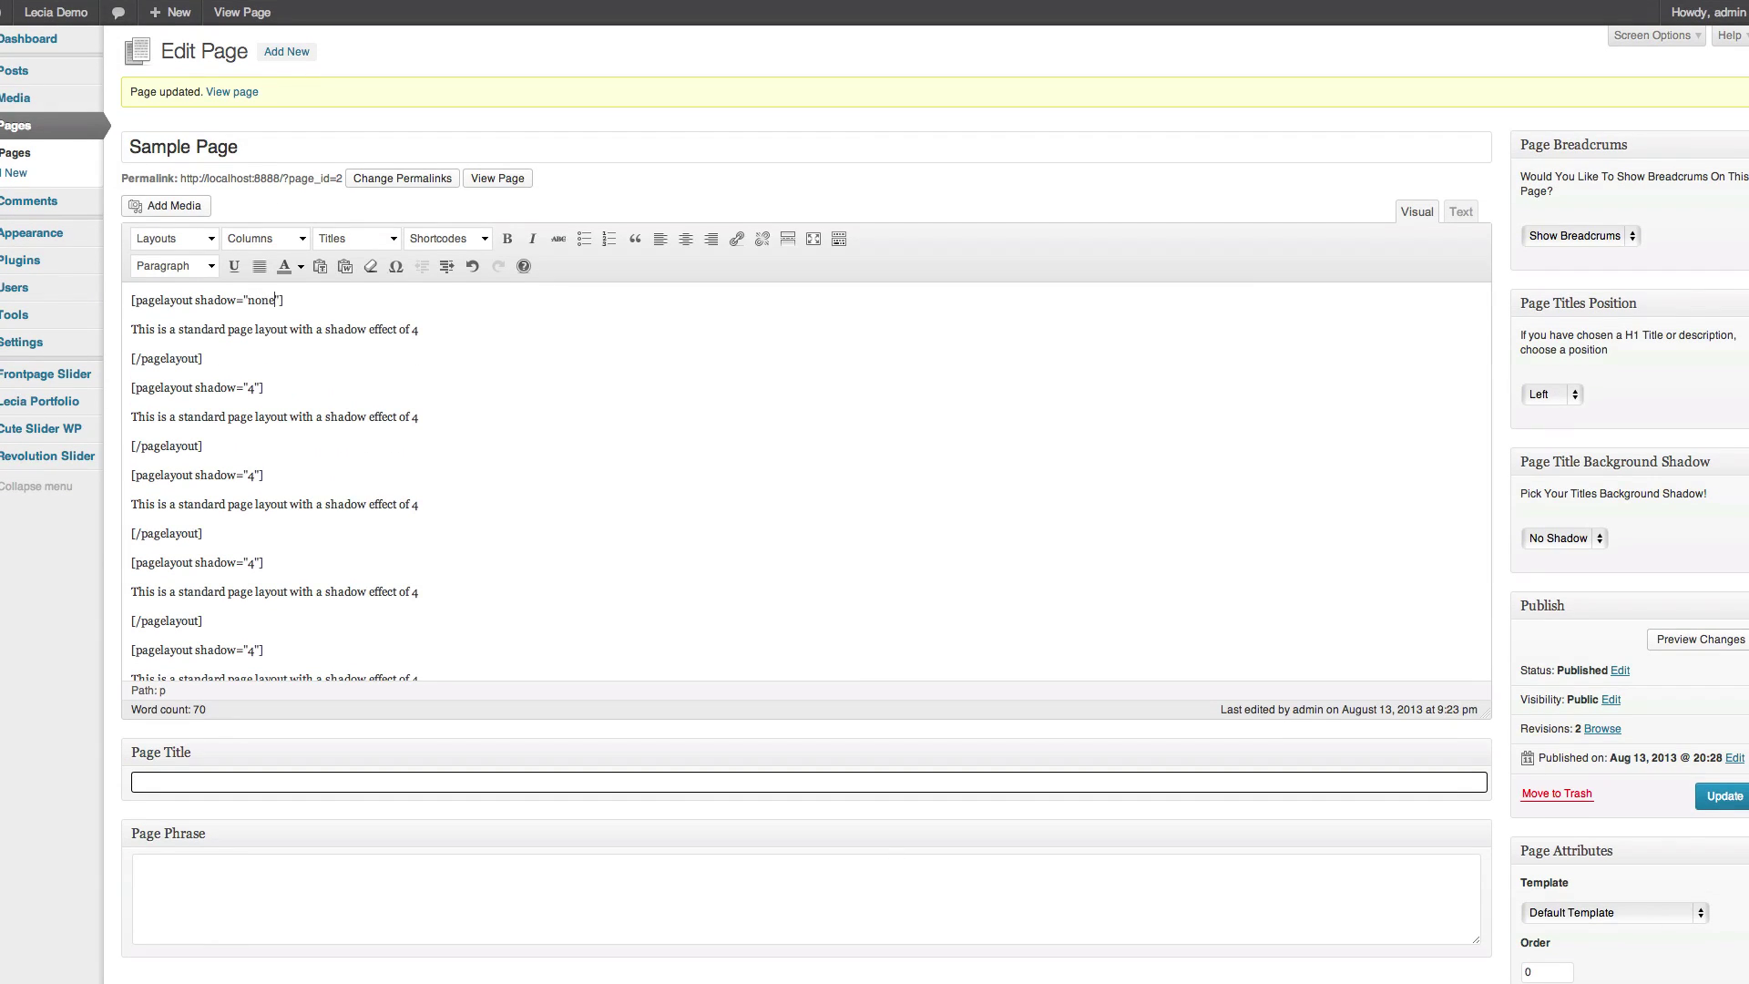
{"action": "left_click_drag", "start_coordinate": [278, 300], "coordinate": [194, 301]}
{"action": "key", "text": "BackSpace"}
Step: Set the shadow attributes of the second, third, fourth and sixth pagelayout tags to 1, 2, 3 and 5, and update the page
{"action": "double_click", "coordinate": [256, 390]}
{"action": "type", "text": "1"}
{"action": "double_click", "coordinate": [254, 476]}
{"action": "type", "text": "2"}
{"action": "double_click", "coordinate": [251, 563]}
{"action": "type", "text": "3"}
{"action": "scroll", "coordinate": [246, 565], "scroll_direction": "down", "scroll_amount": 5}
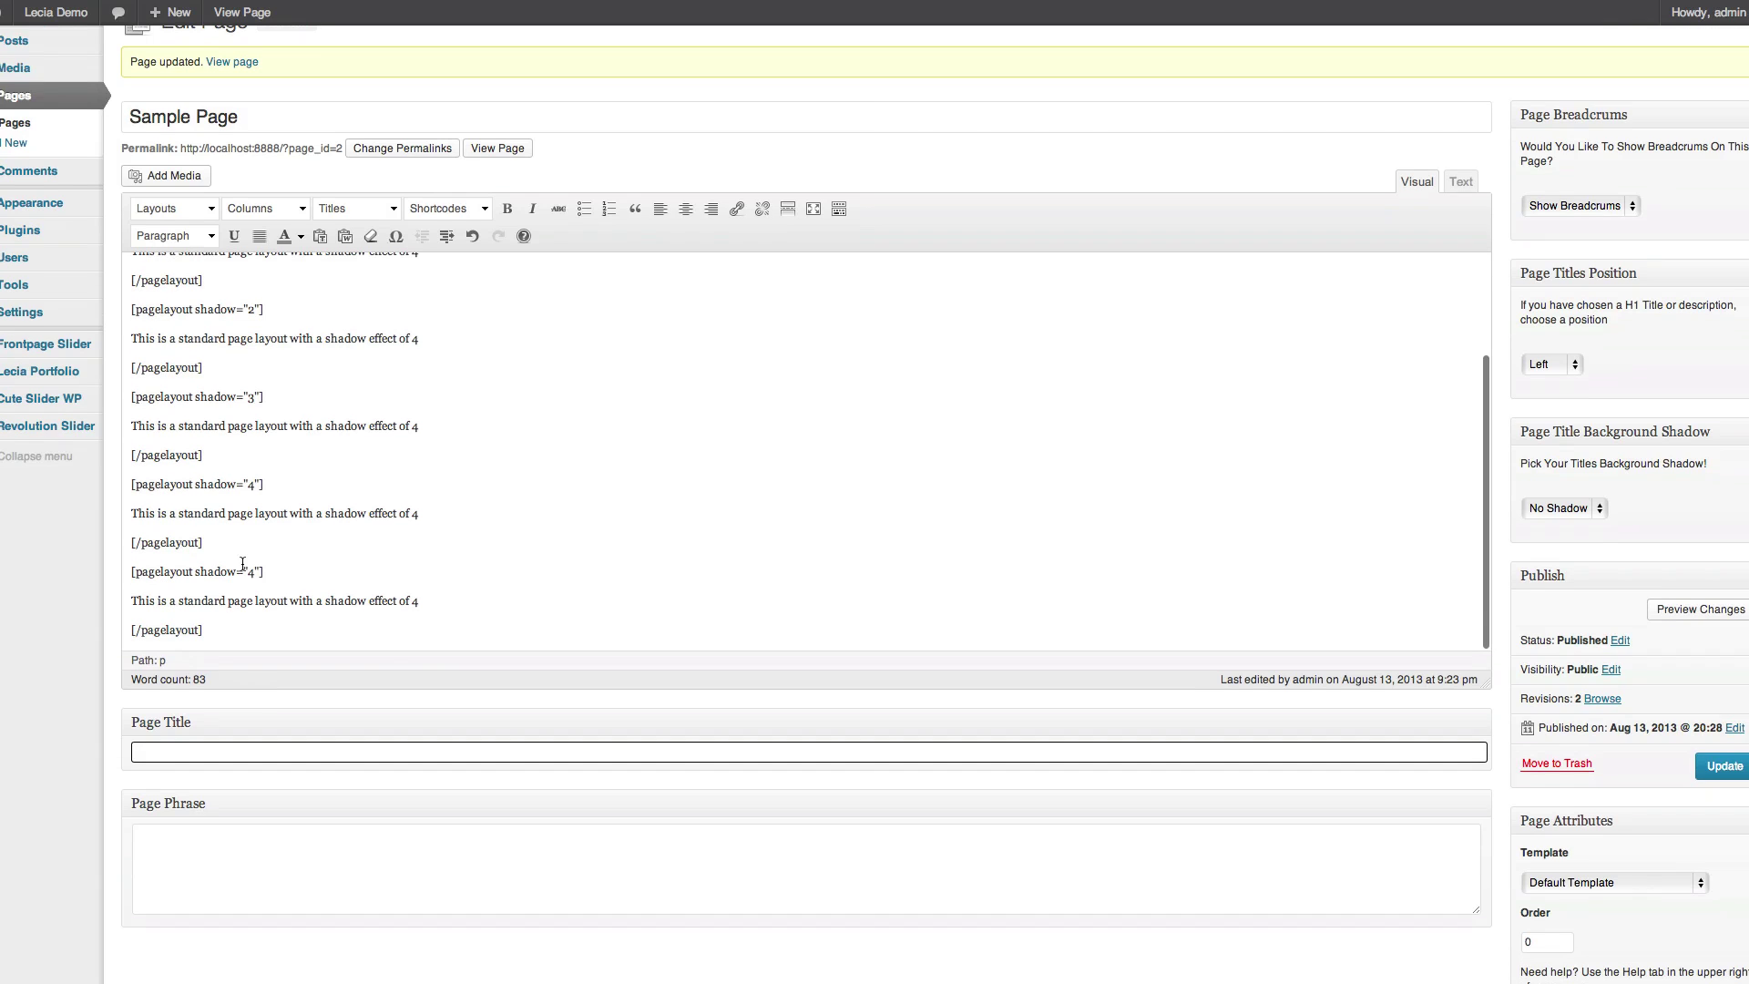
{"action": "double_click", "coordinate": [251, 571]}
{"action": "type", "text": "5"}
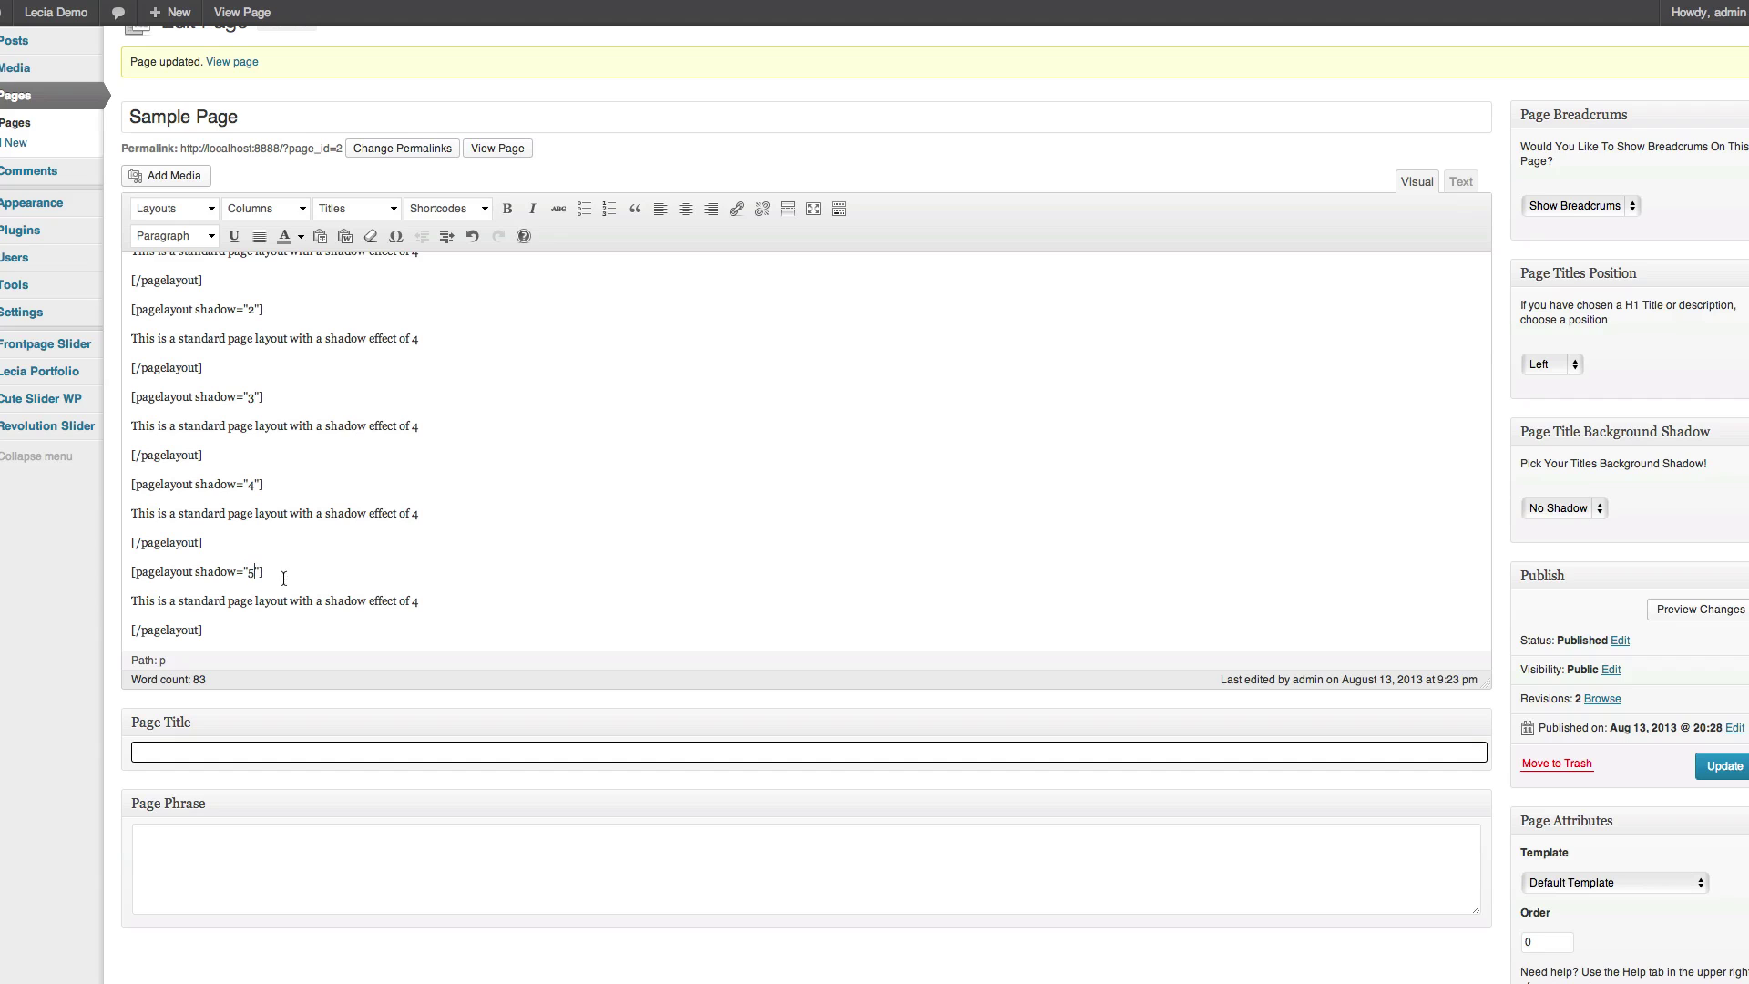
{"action": "left_click", "coordinate": [1725, 768]}
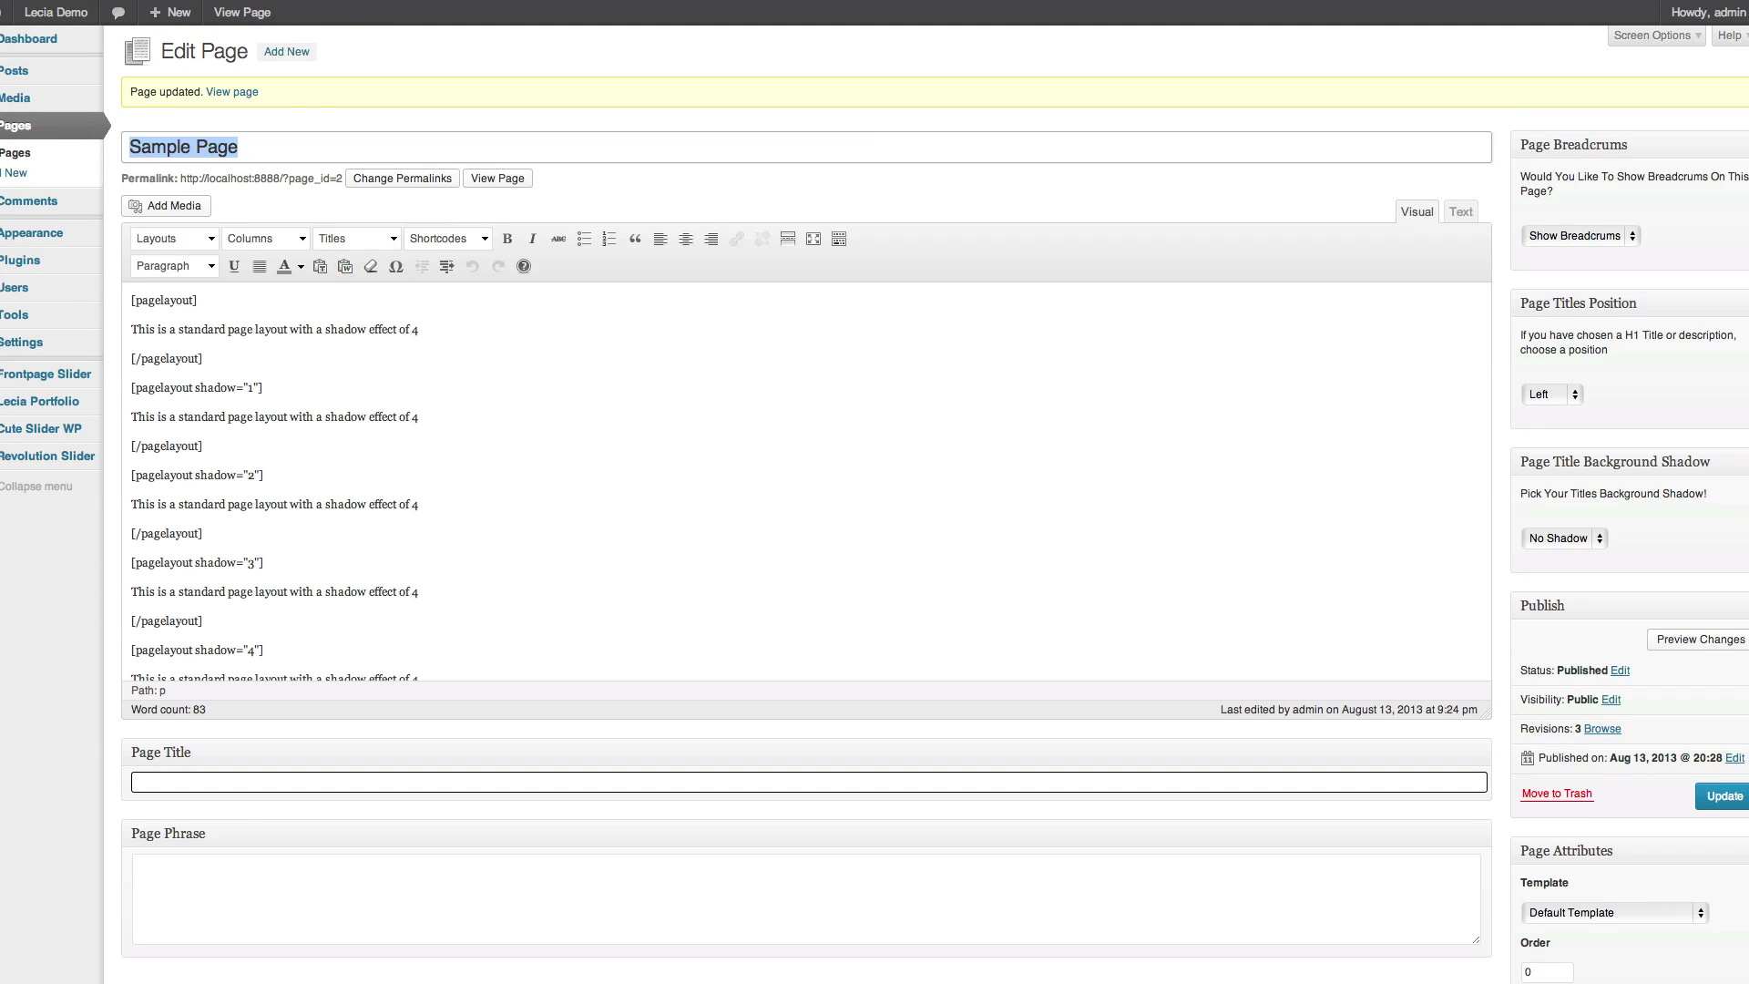
Step: Reword the first block's text to "This is a standard page layout with no shadow effect"
{"action": "left_click_drag", "start_coordinate": [418, 329], "coordinate": [323, 326]}
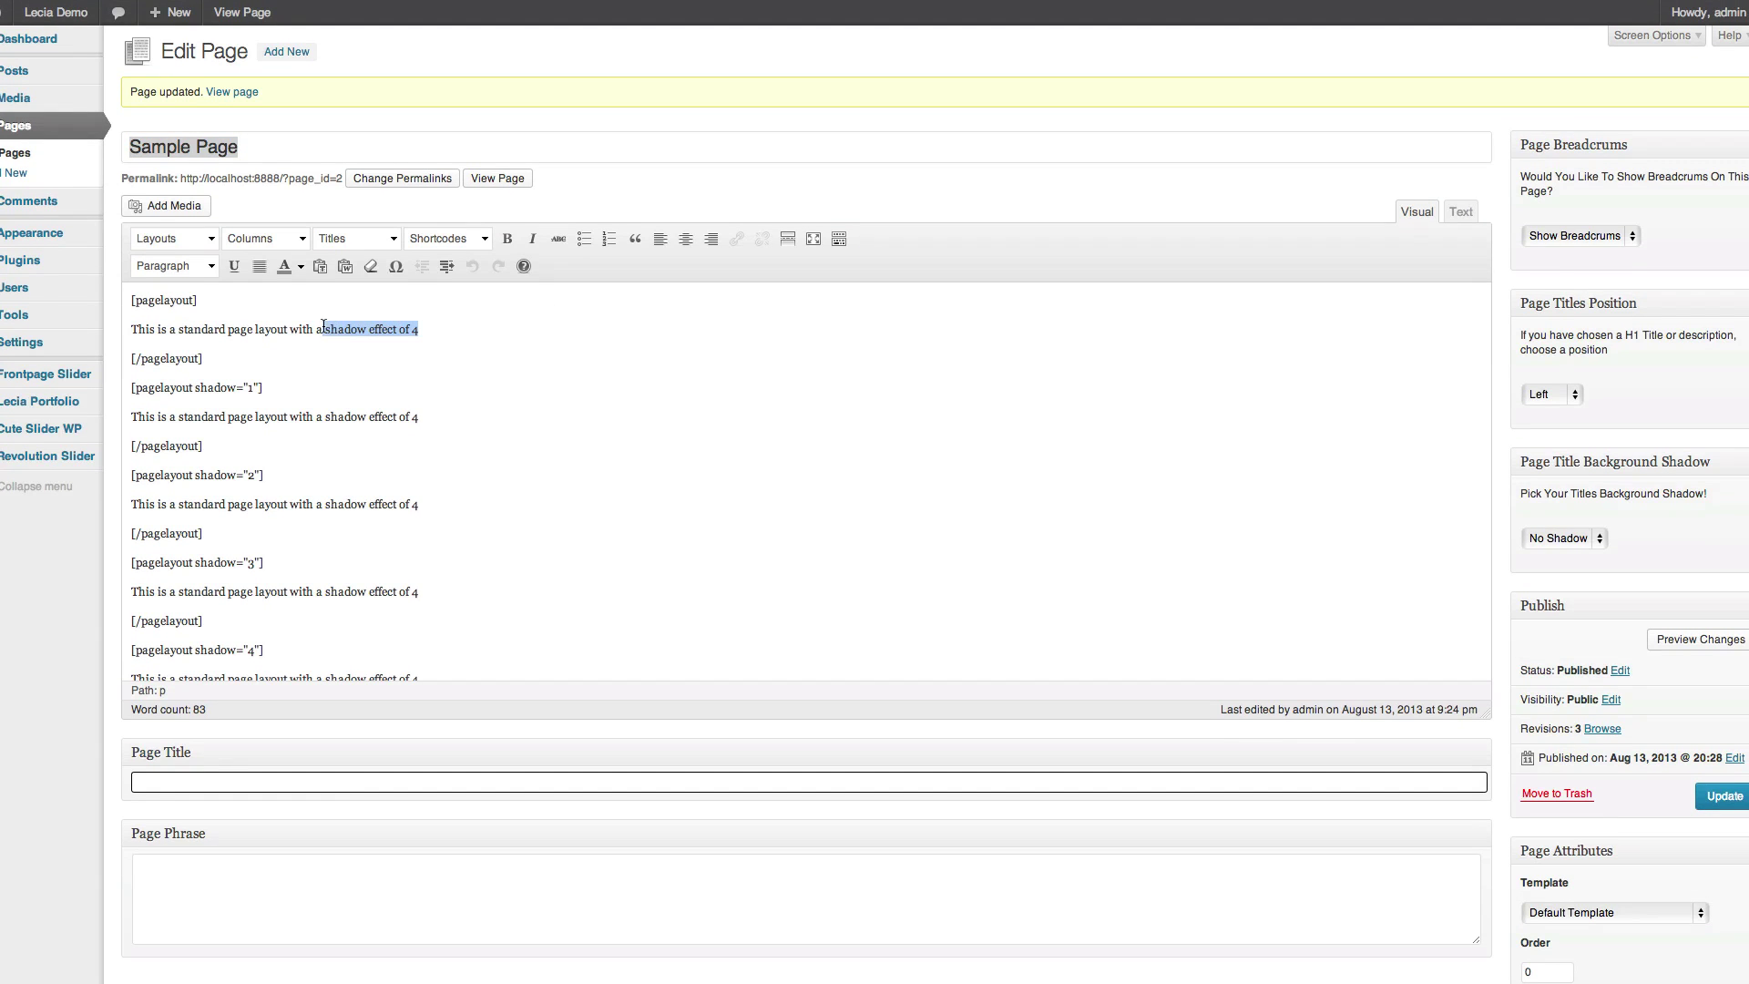
{"action": "left_click", "coordinate": [437, 328]}
{"action": "key", "text": "BackSpace"}
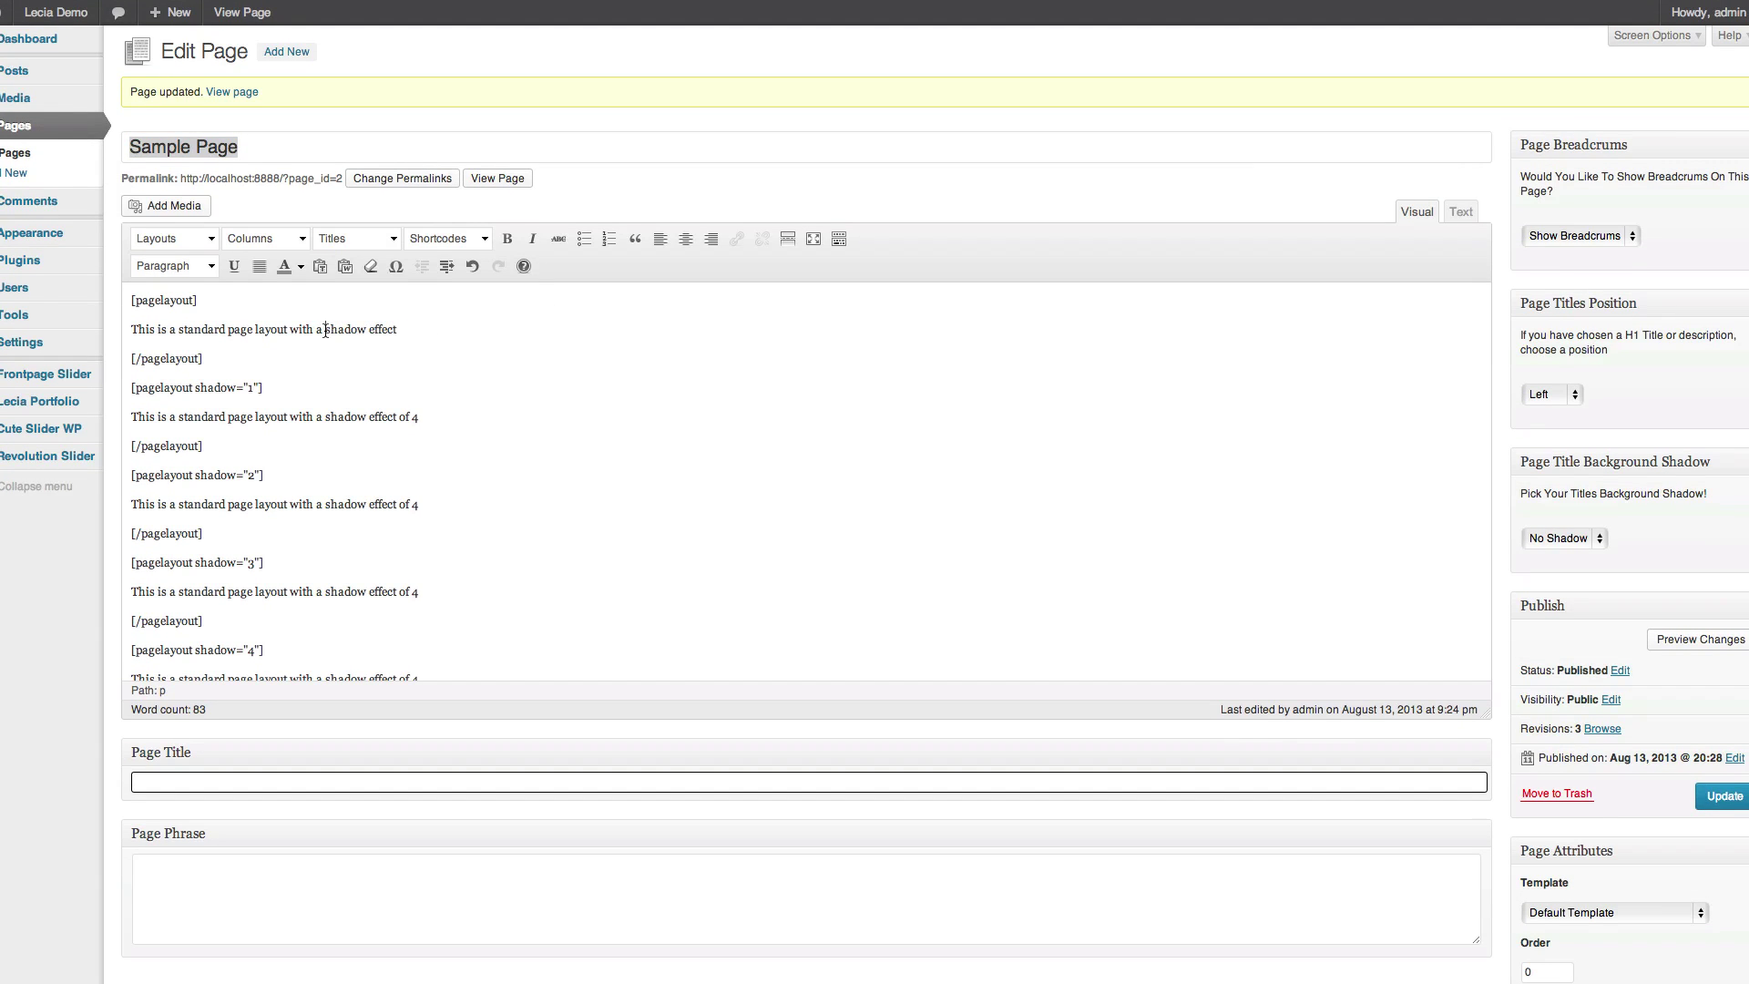
{"action": "left_click", "coordinate": [326, 331]}
{"action": "key", "text": "BackSpace"}
{"action": "key", "text": "BackSpace"}
{"action": "type", "text": "no"}
Step: Change the shadow numbers in the second, third, fourth and sixth paragraphs to 1, 2, 3 and 5, and update the page
{"action": "double_click", "coordinate": [414, 416]}
{"action": "type", "text": "1"}
{"action": "type", "text": "2"}
{"action": "double_click", "coordinate": [414, 591]}
{"action": "type", "text": "3"}
{"action": "scroll", "coordinate": [438, 574], "scroll_direction": "down", "scroll_amount": 5}
{"action": "double_click", "coordinate": [414, 537]}
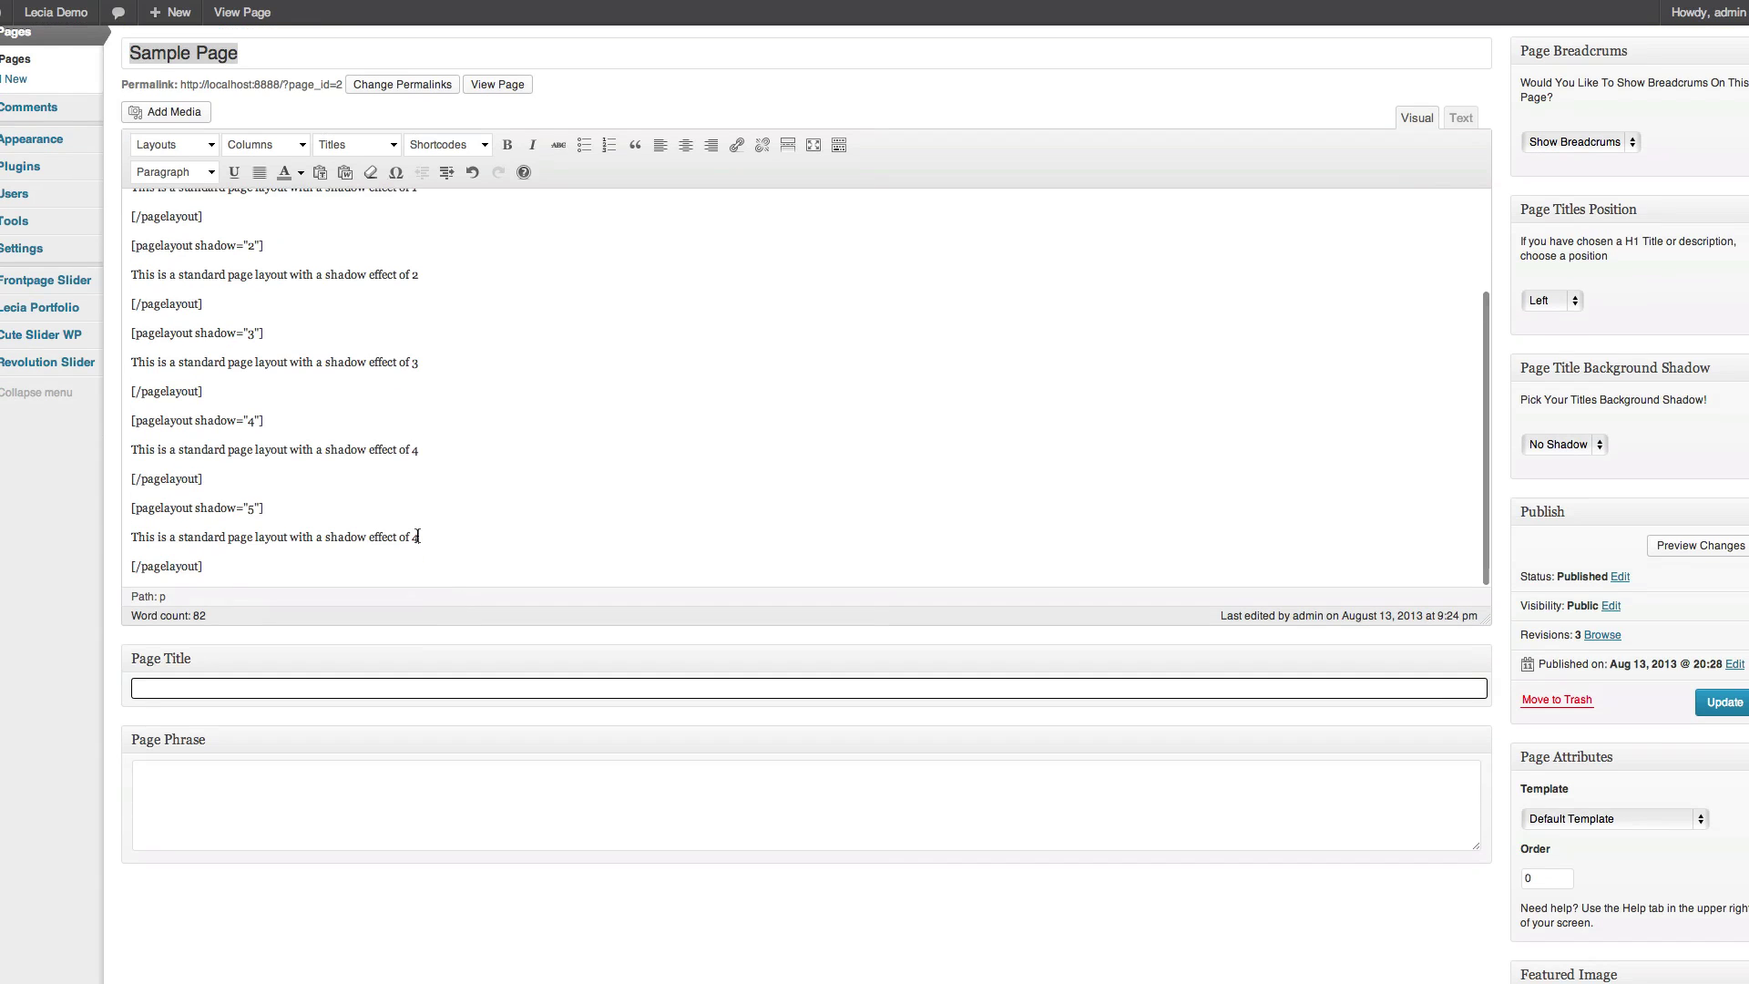
{"action": "type", "text": "5"}
{"action": "left_click", "coordinate": [1734, 706]}
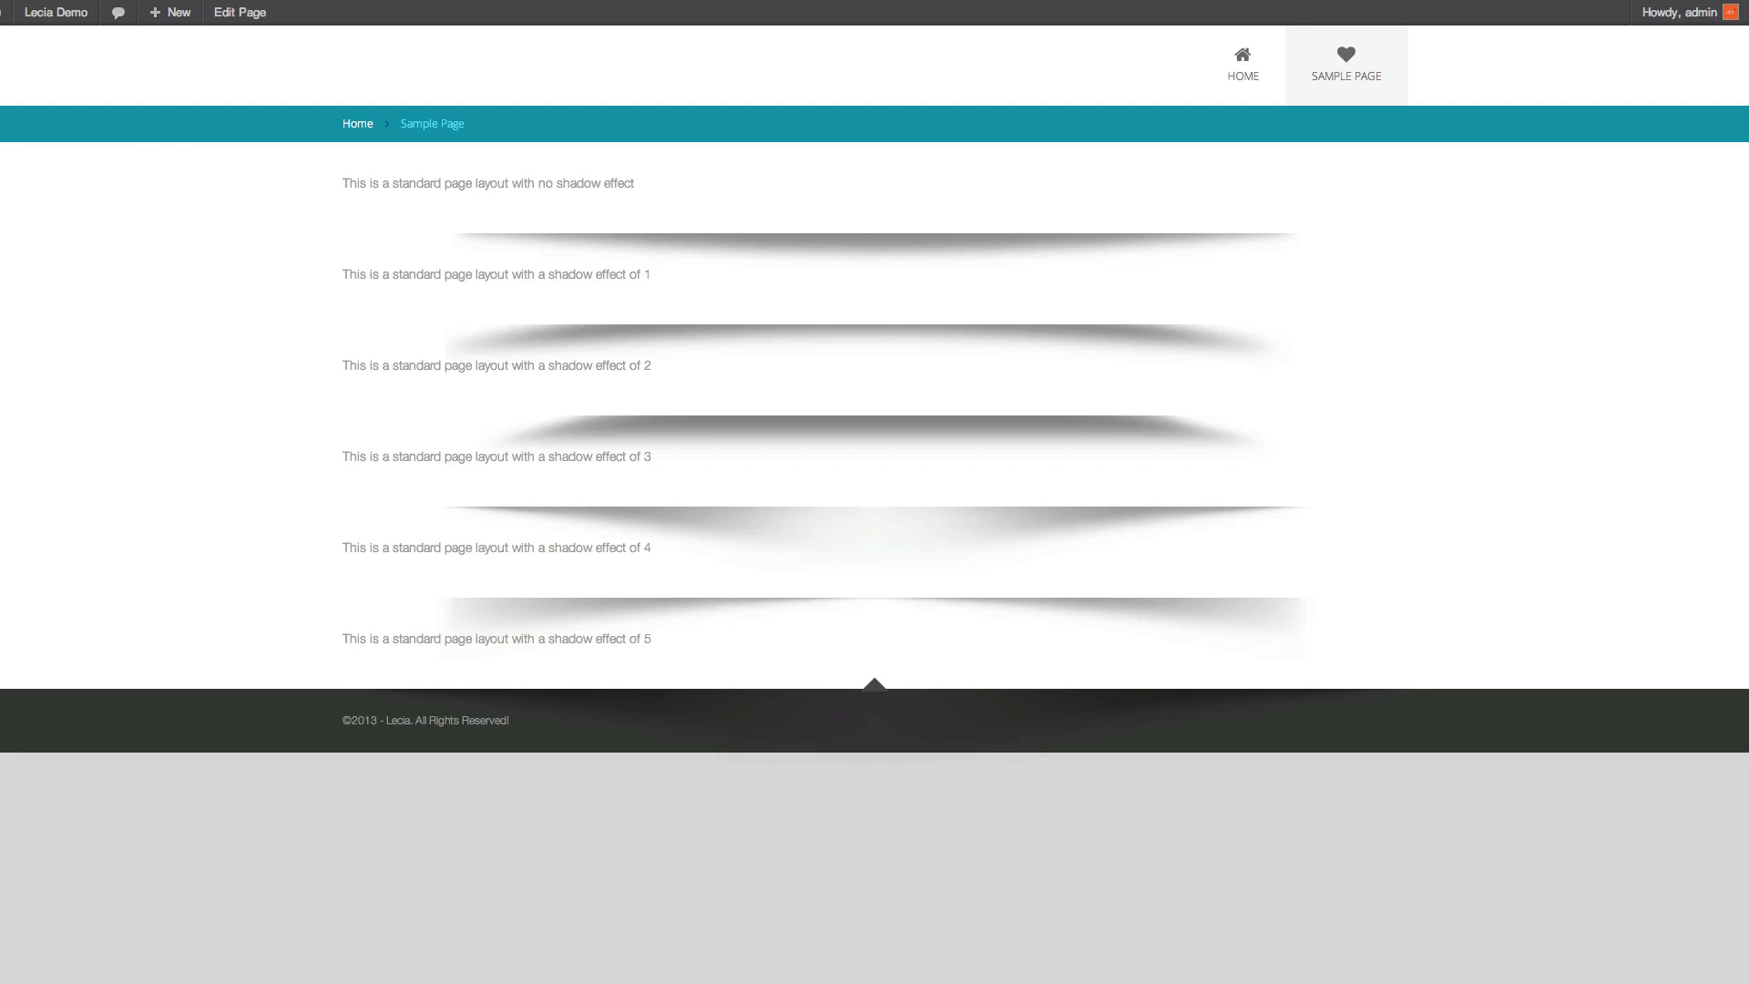
Step: Return from the site preview to the page editor and delete all of the Sample Page's content
{"action": "key", "text": "ctrl+Tab"}
{"action": "scroll", "coordinate": [591, 369], "scroll_direction": "down", "scroll_amount": 5}
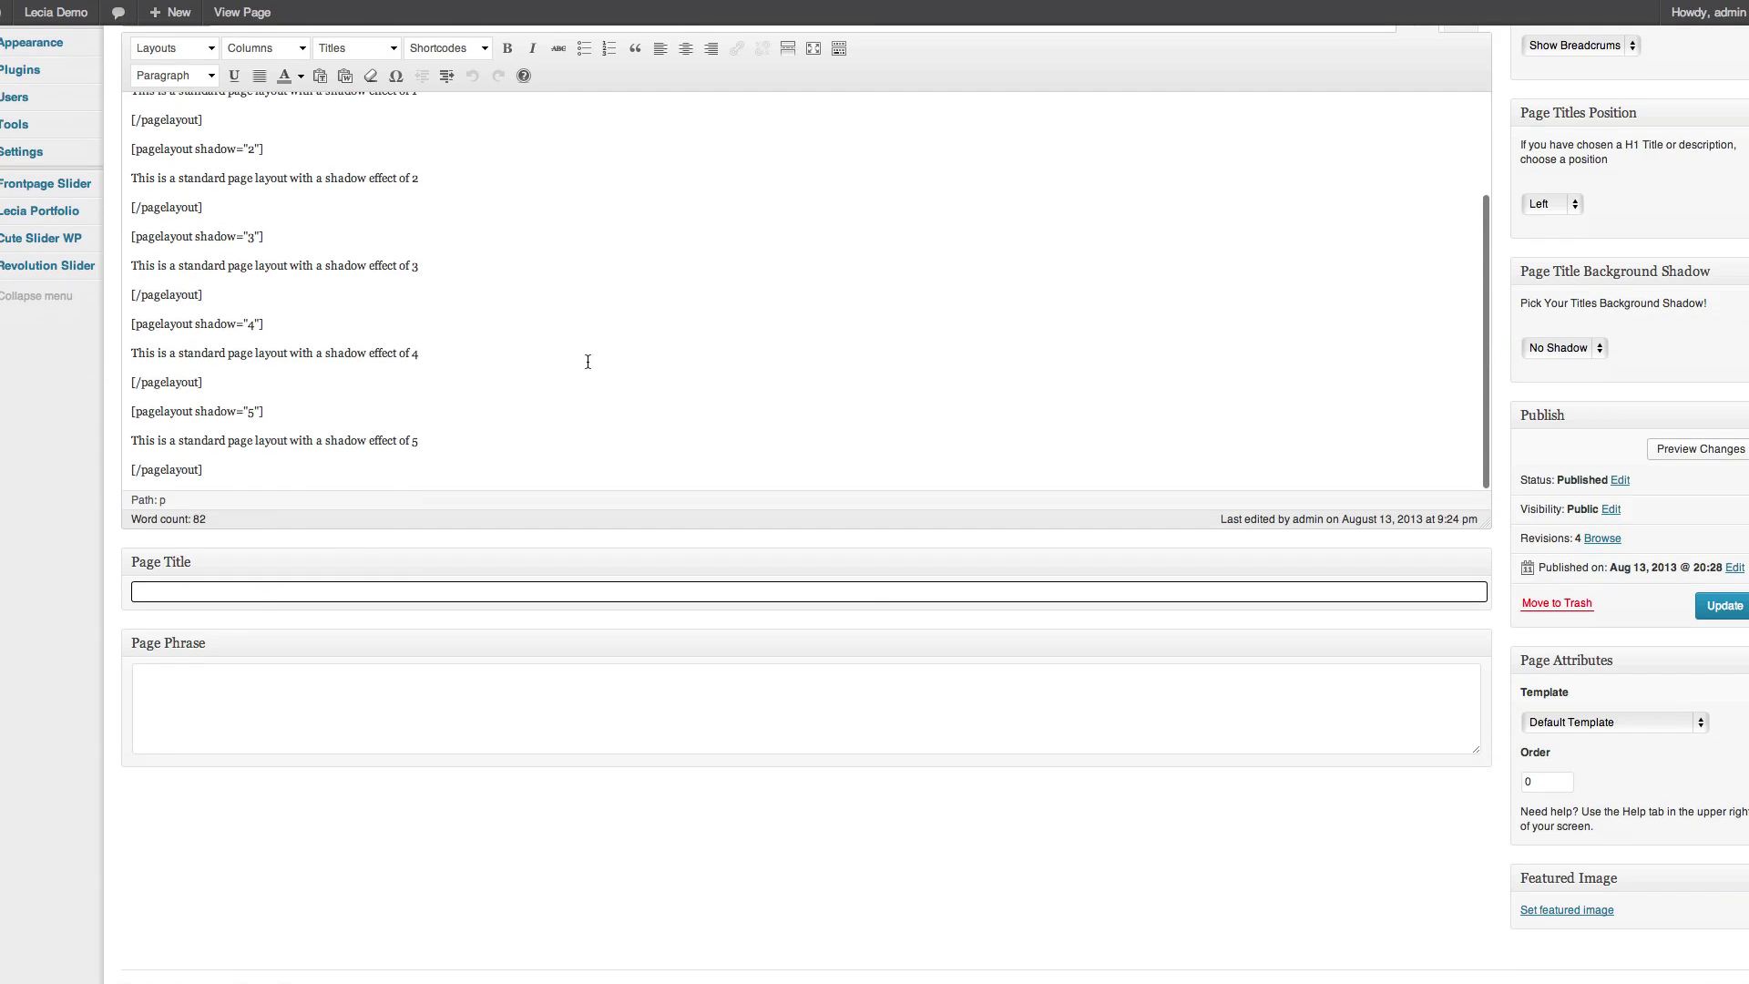
{"action": "key", "text": "ctrl+a"}
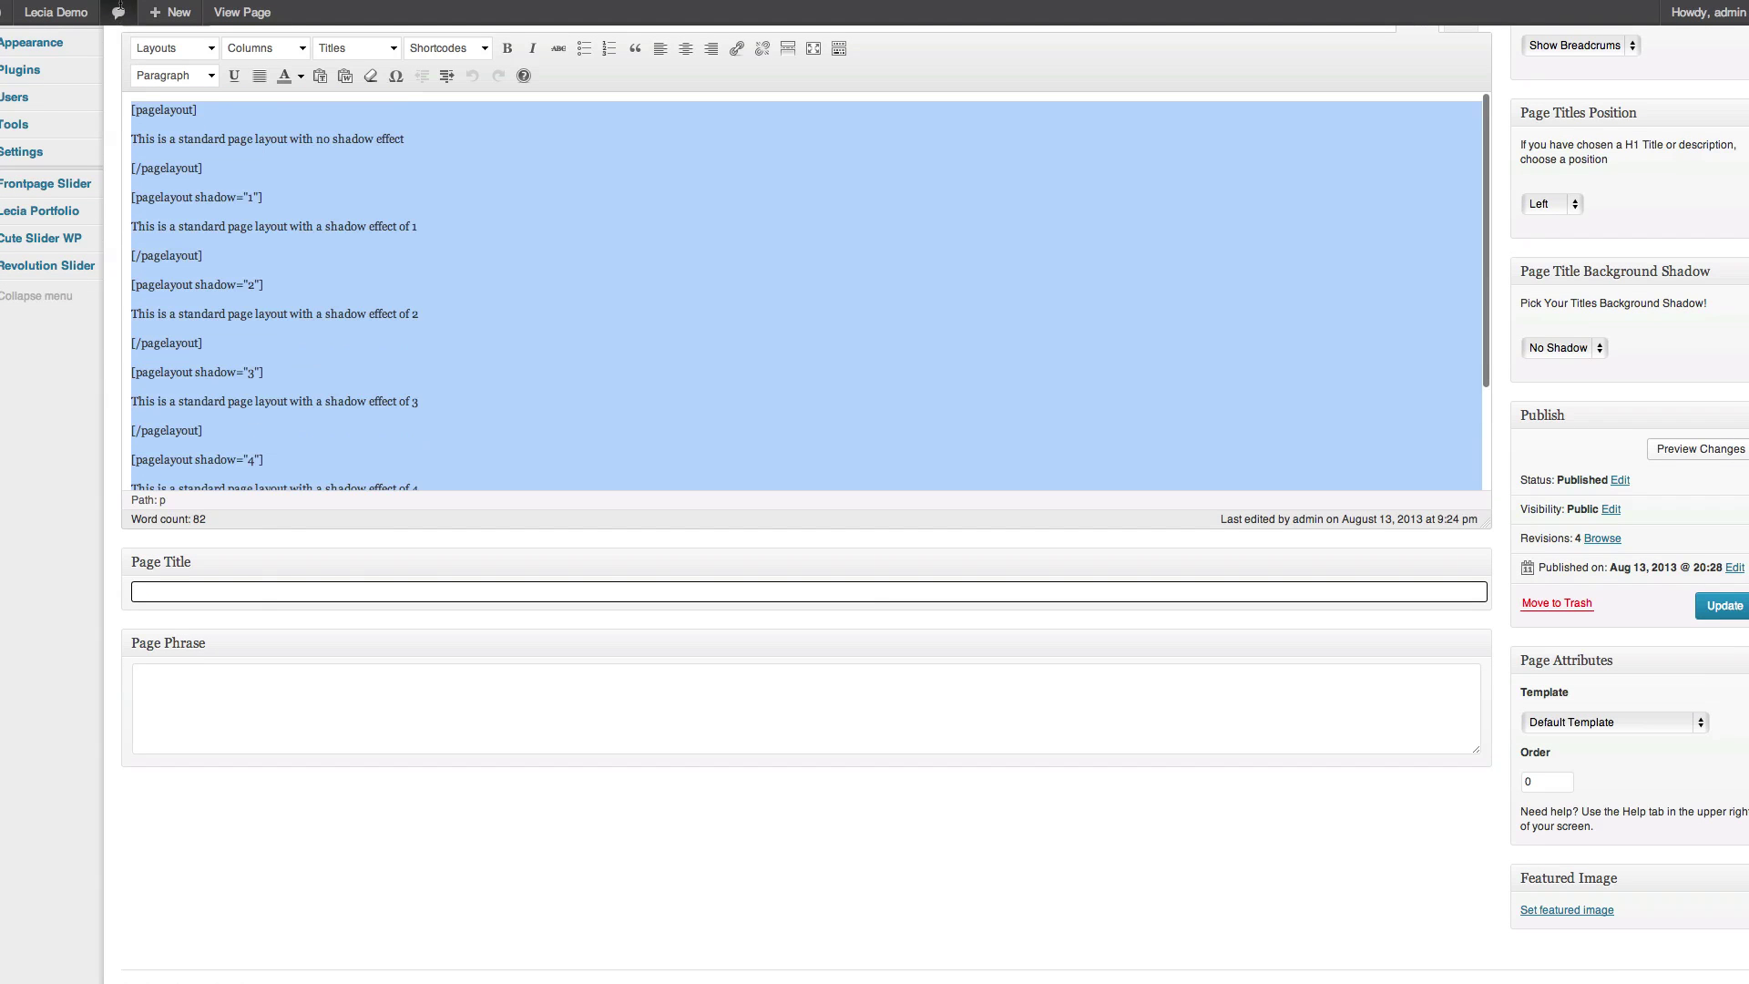
{"action": "key", "text": "BackSpace"}
Step: Insert a Light Grey Layout shortcode with no extra class and no background shadow
{"action": "left_click", "coordinate": [208, 51]}
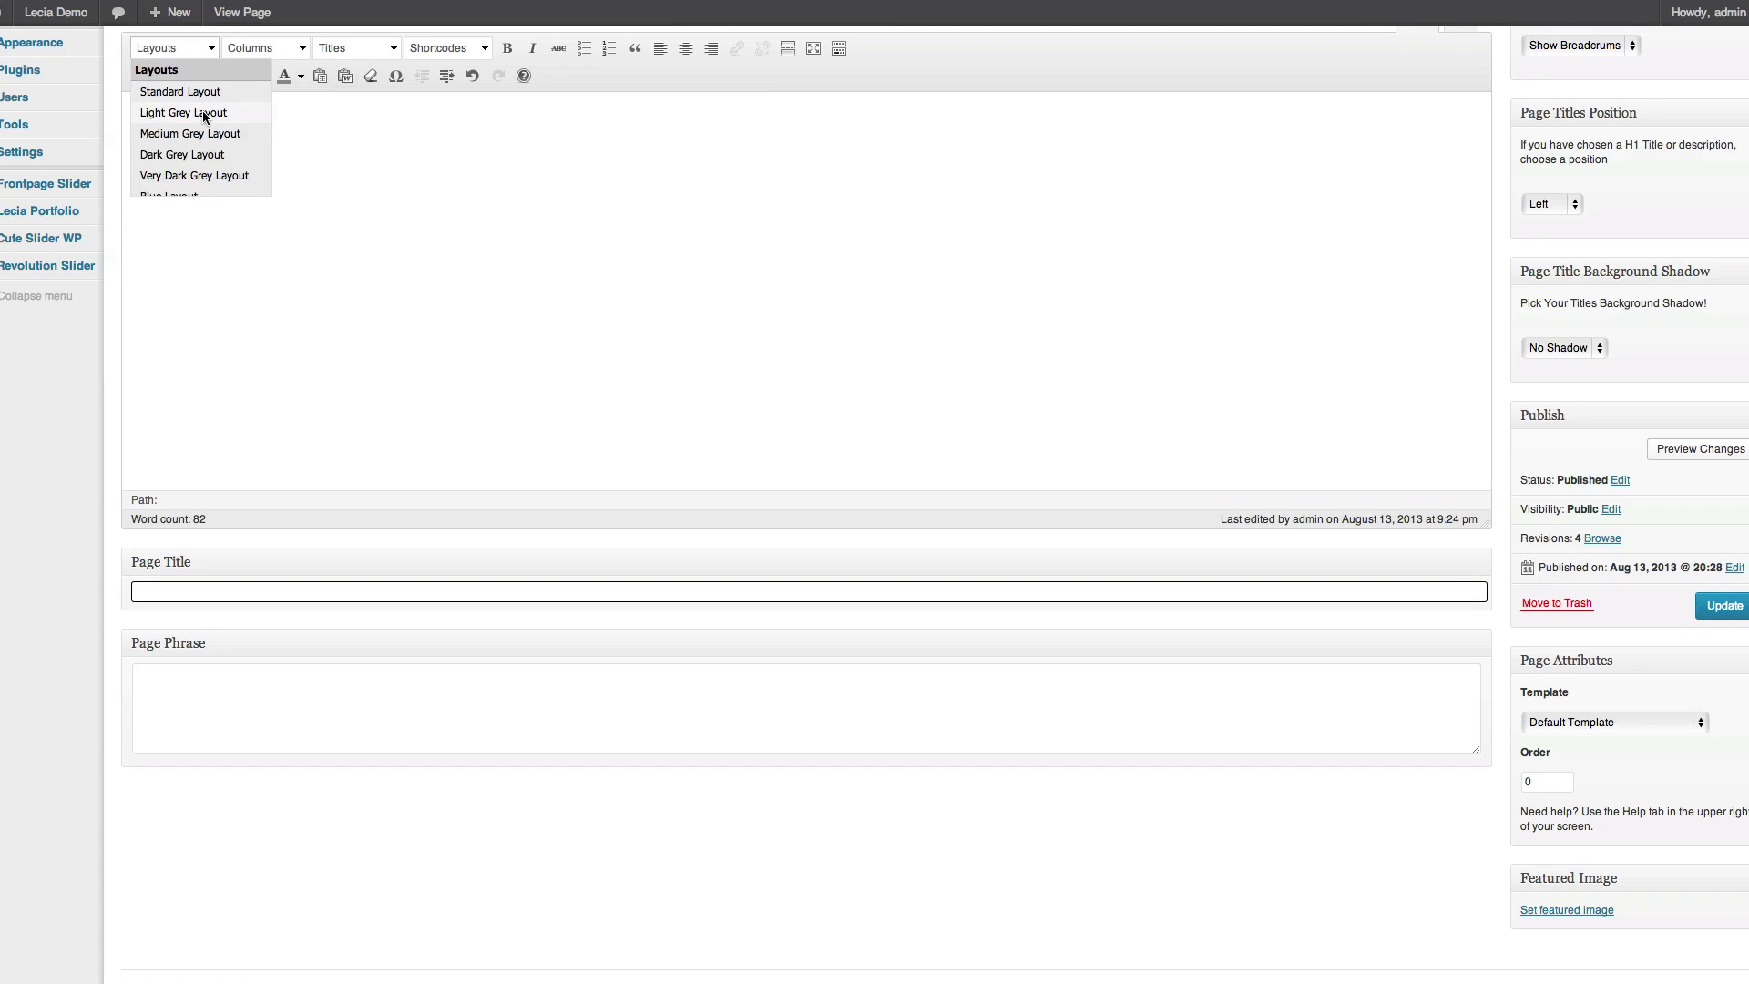
{"action": "left_click", "coordinate": [202, 113]}
{"action": "key", "text": "Return"}
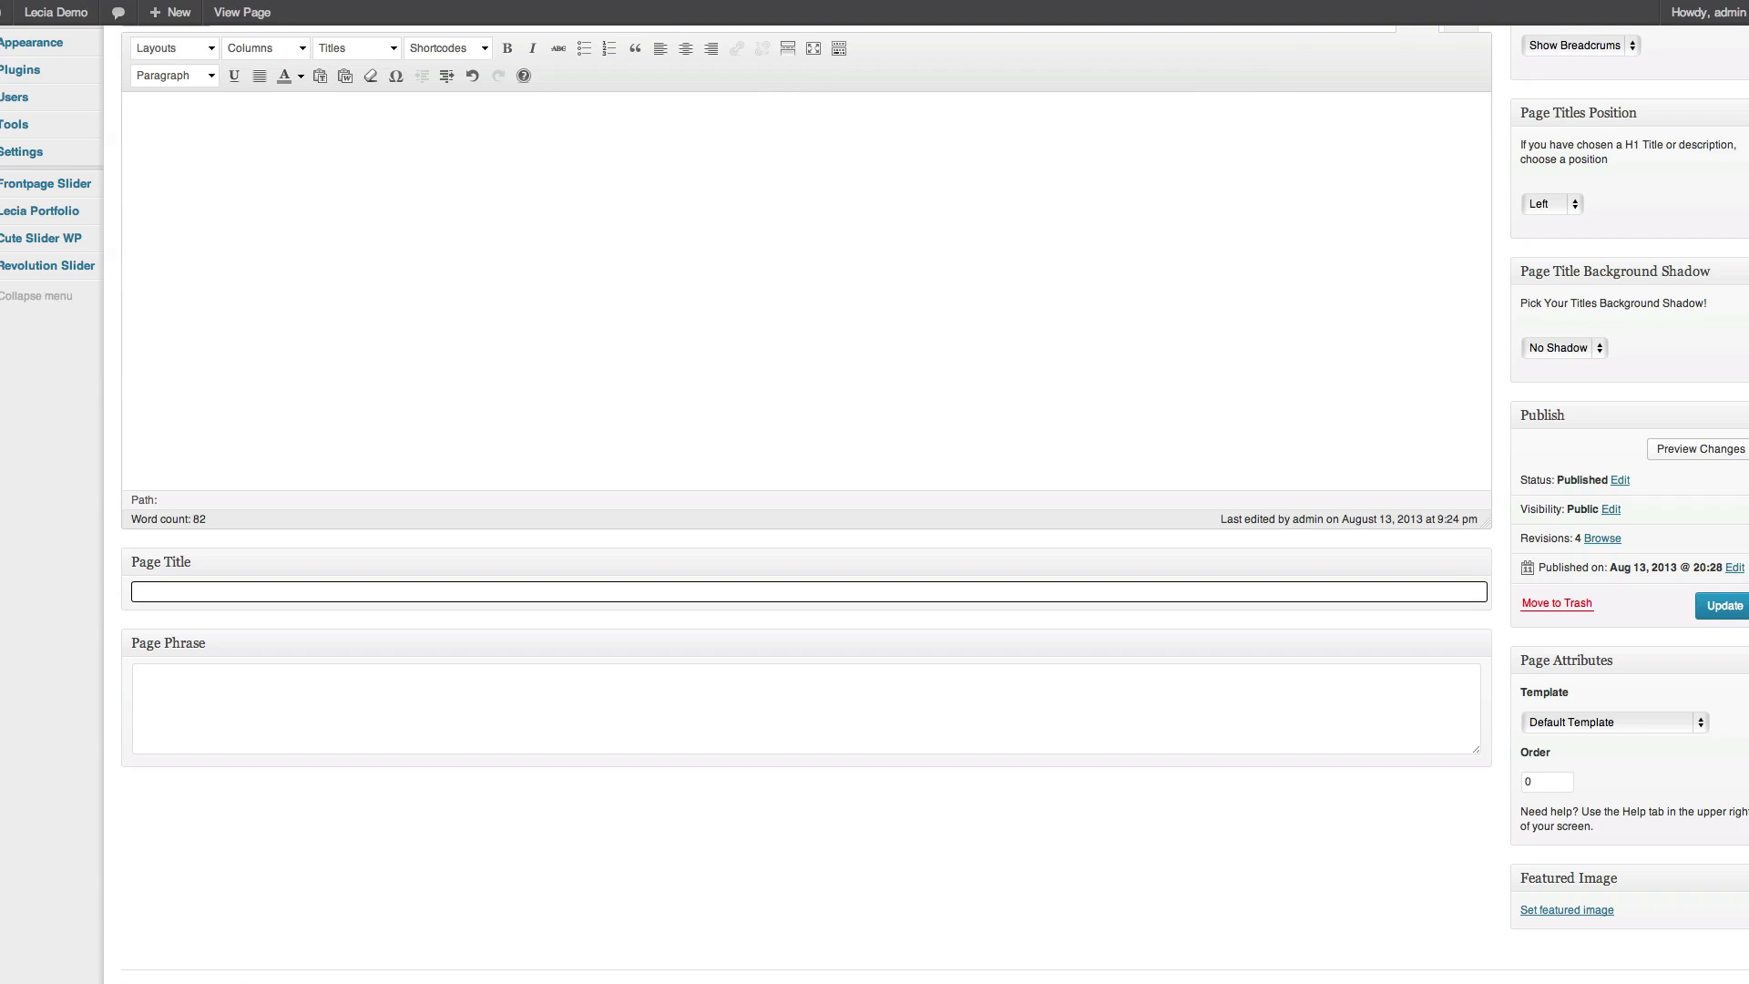
{"action": "key", "text": "Return"}
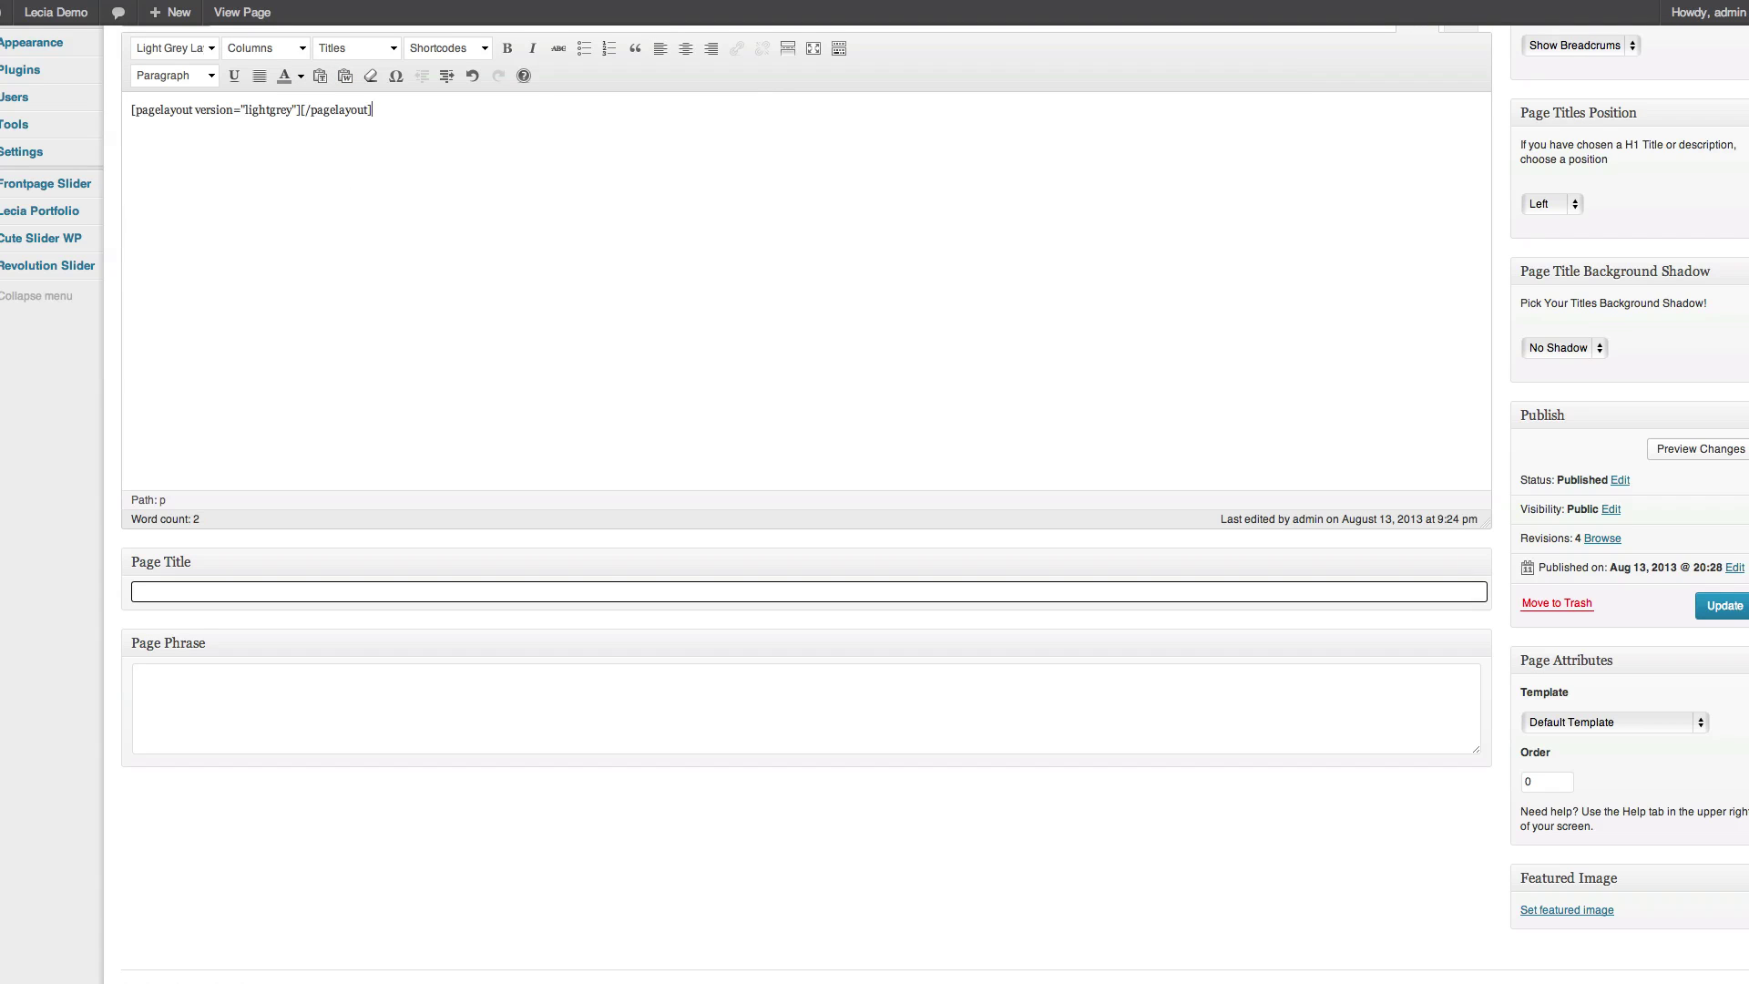
Step: Add the paragraph "This is a light grey background" between the light grey layout's opening and closing tags
{"action": "left_click", "coordinate": [300, 110]}
{"action": "key", "text": "Return"}
{"action": "key", "text": "Return"}
{"action": "left_click", "coordinate": [210, 137]}
{"action": "type", "text": "This is a "}
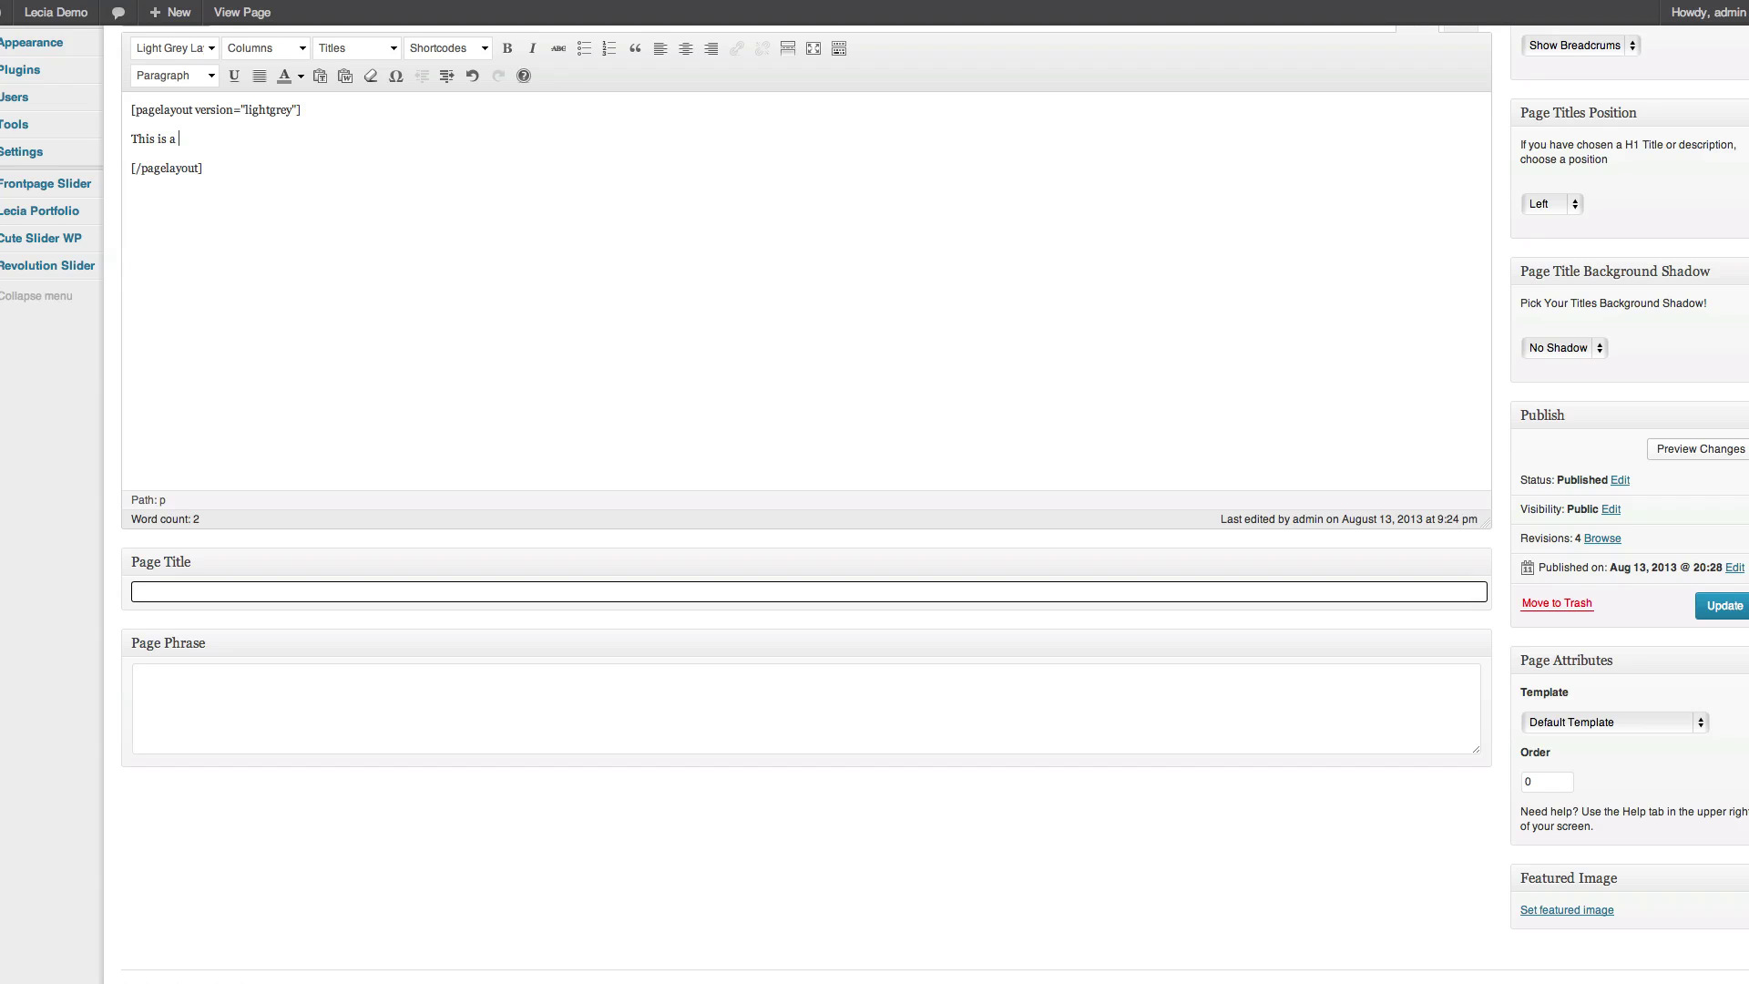
{"action": "type", "text": "light grey background"}
Step: Insert a Medium Grey Layout shortcode below the light grey block with no extra class and background shadow 5
{"action": "key", "text": "Return"}
{"action": "key", "text": "BackSpace"}
{"action": "left_click", "coordinate": [169, 48]}
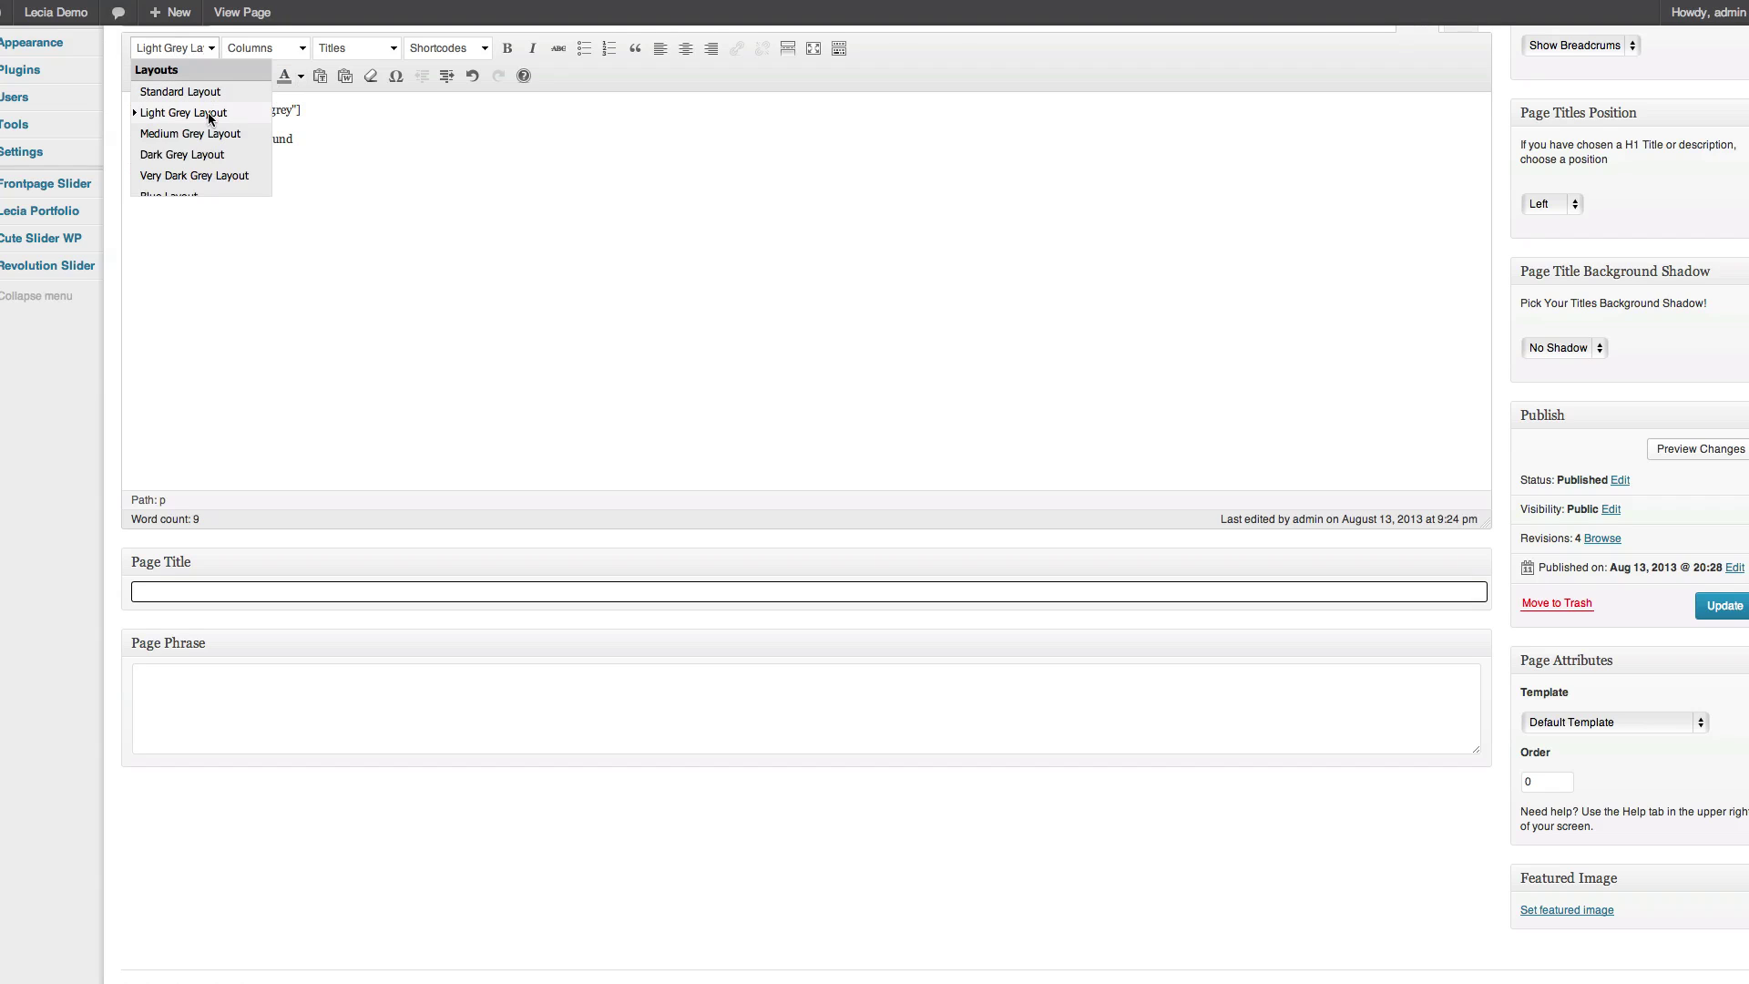
{"action": "left_click", "coordinate": [201, 134]}
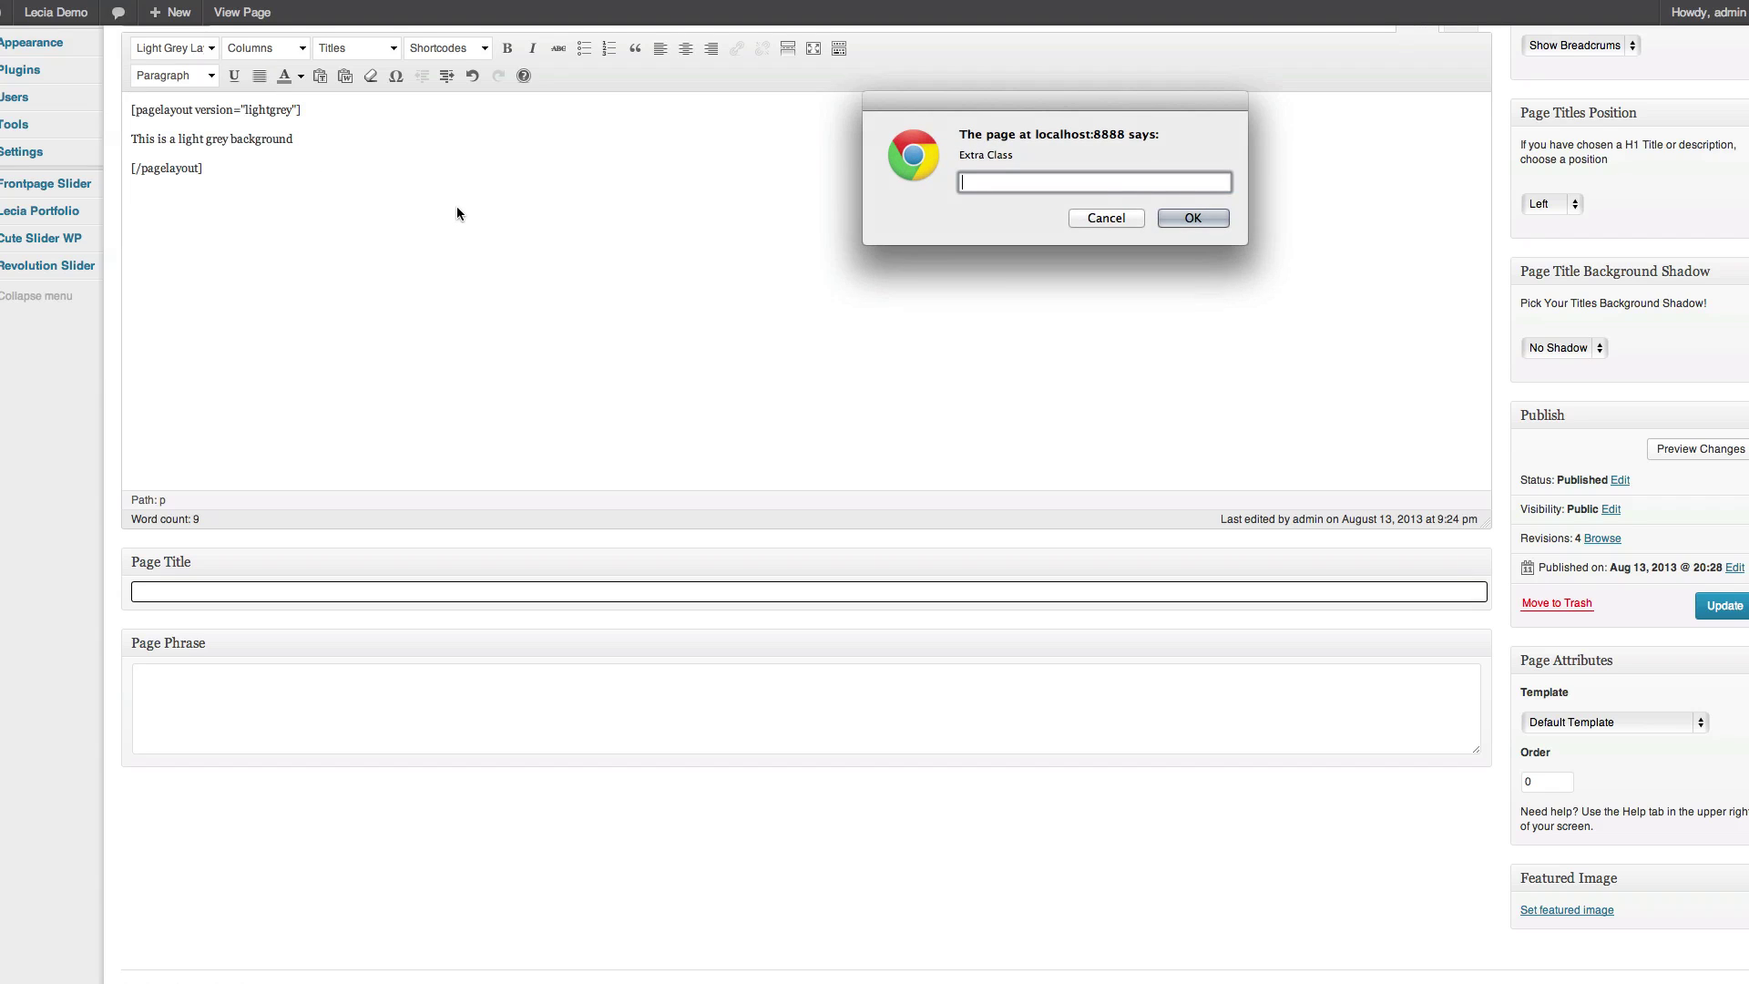
{"action": "key", "text": "Return"}
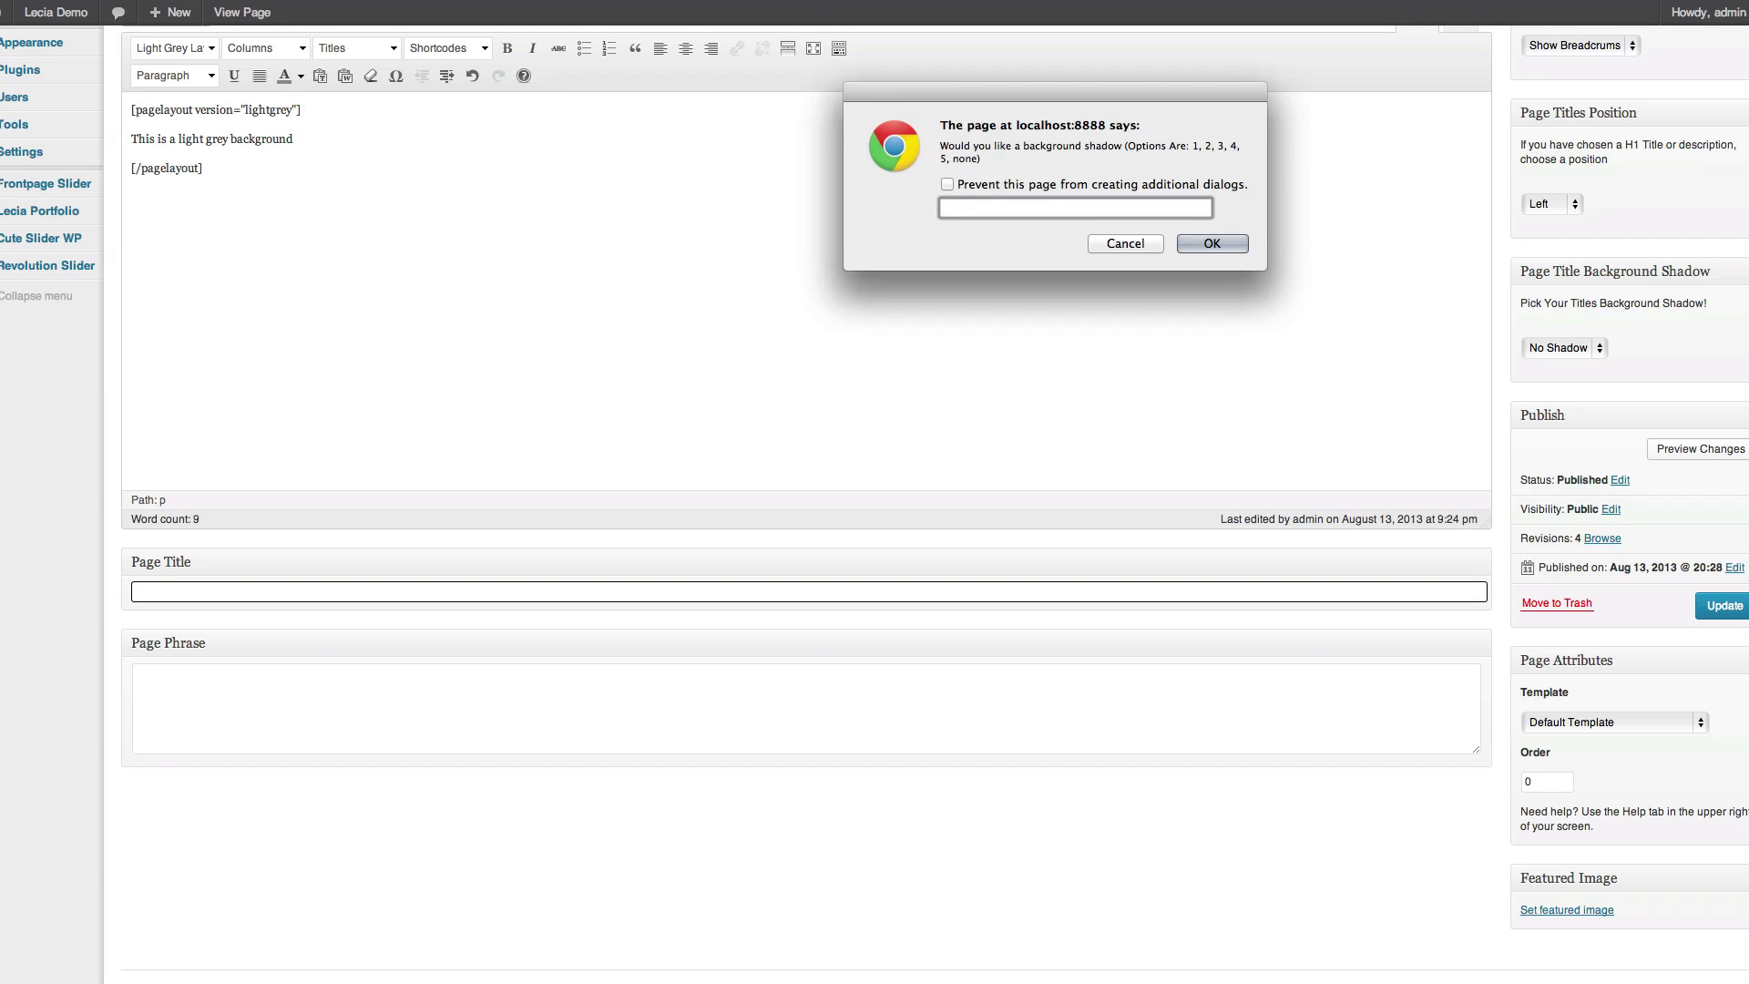
{"action": "type", "text": "5"}
{"action": "key", "text": "Return"}
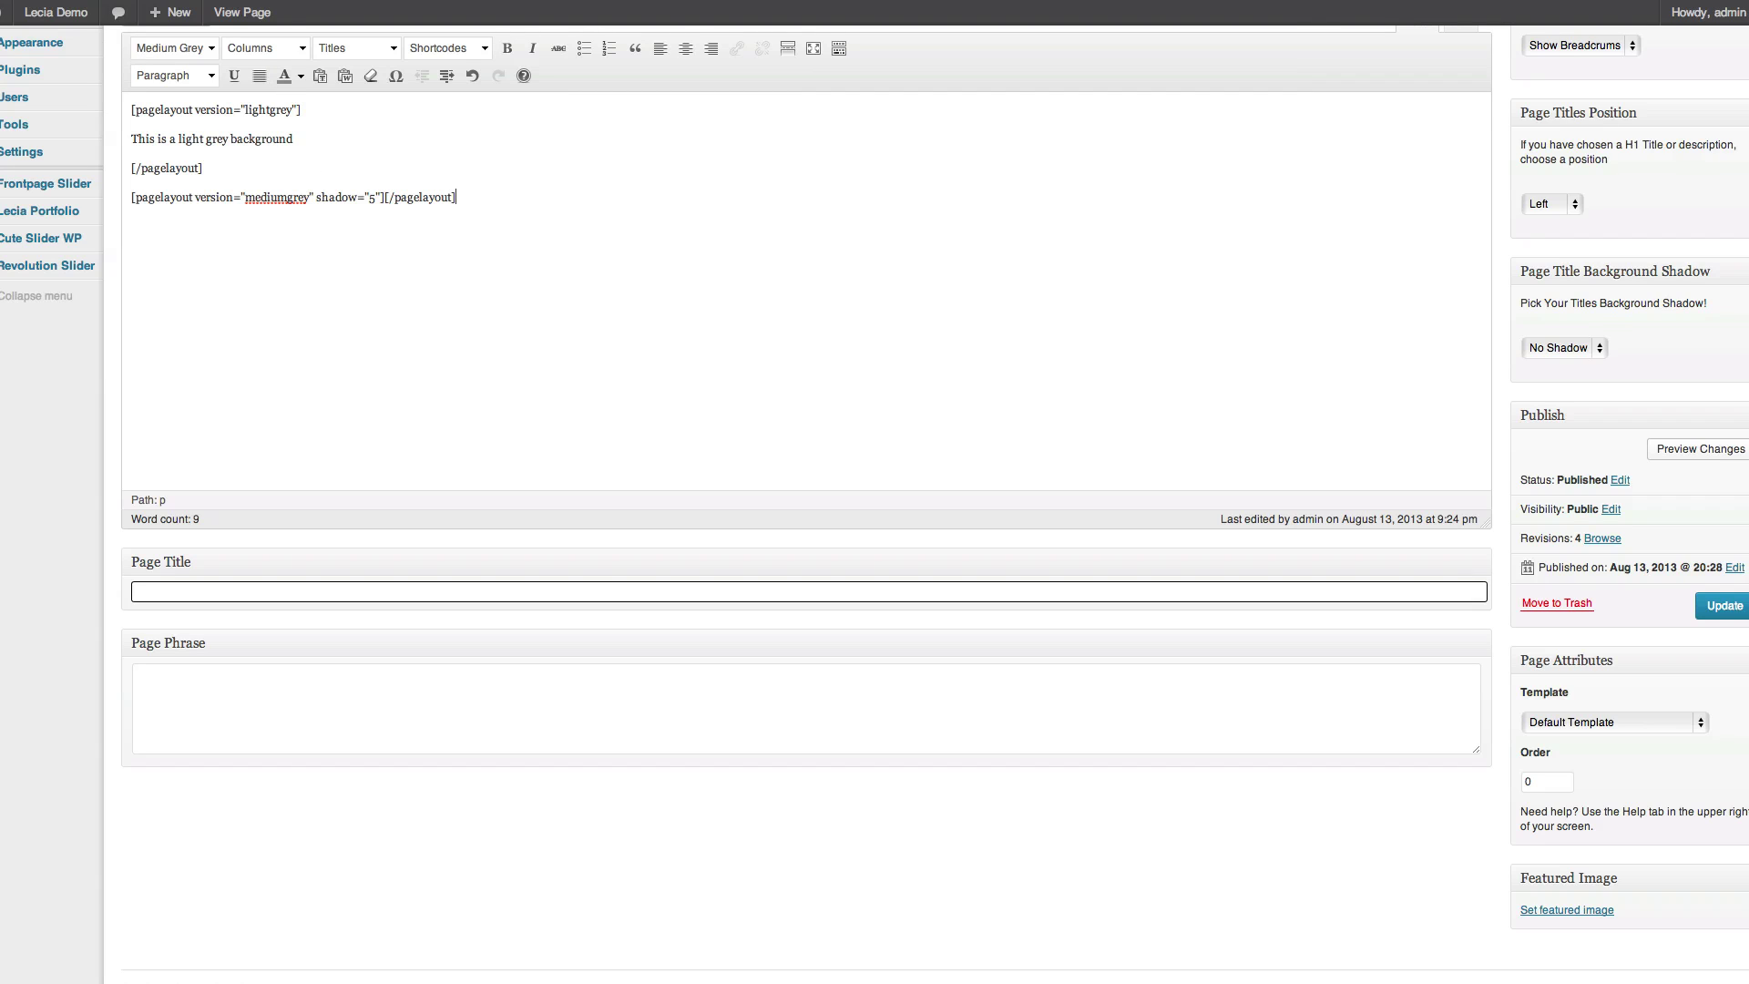
Step: Add the paragraph "This is a medium grey background" between the medium grey layout's opening and closing tags
{"action": "left_click", "coordinate": [385, 199]}
{"action": "key", "text": "Return"}
{"action": "key", "text": "Return"}
{"action": "left_click", "coordinate": [212, 228]}
{"action": "type", "text": "This is a"}
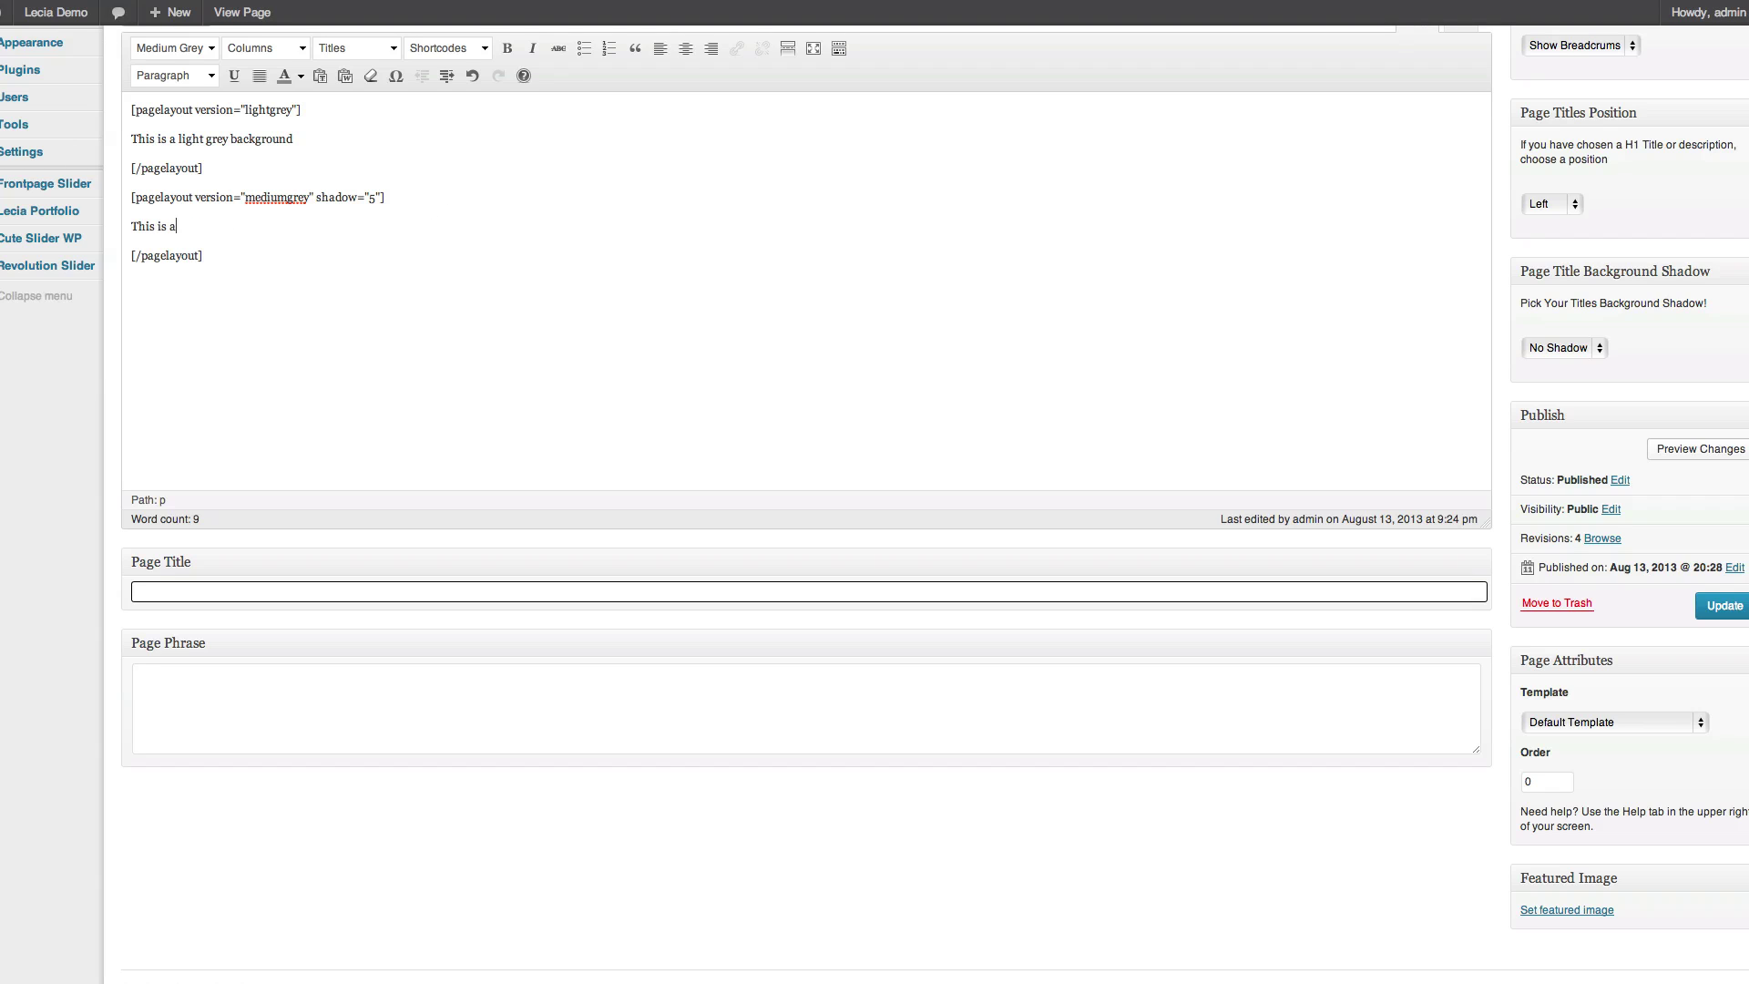
{"action": "type", "text": " medium grey background"}
Step: Insert a Dark Grey Layout shortcode below the medium grey block with no extra class and background shadow none
{"action": "left_click", "coordinate": [277, 257]}
{"action": "key", "text": "Return"}
{"action": "left_click", "coordinate": [188, 48]}
{"action": "left_click", "coordinate": [194, 154]}
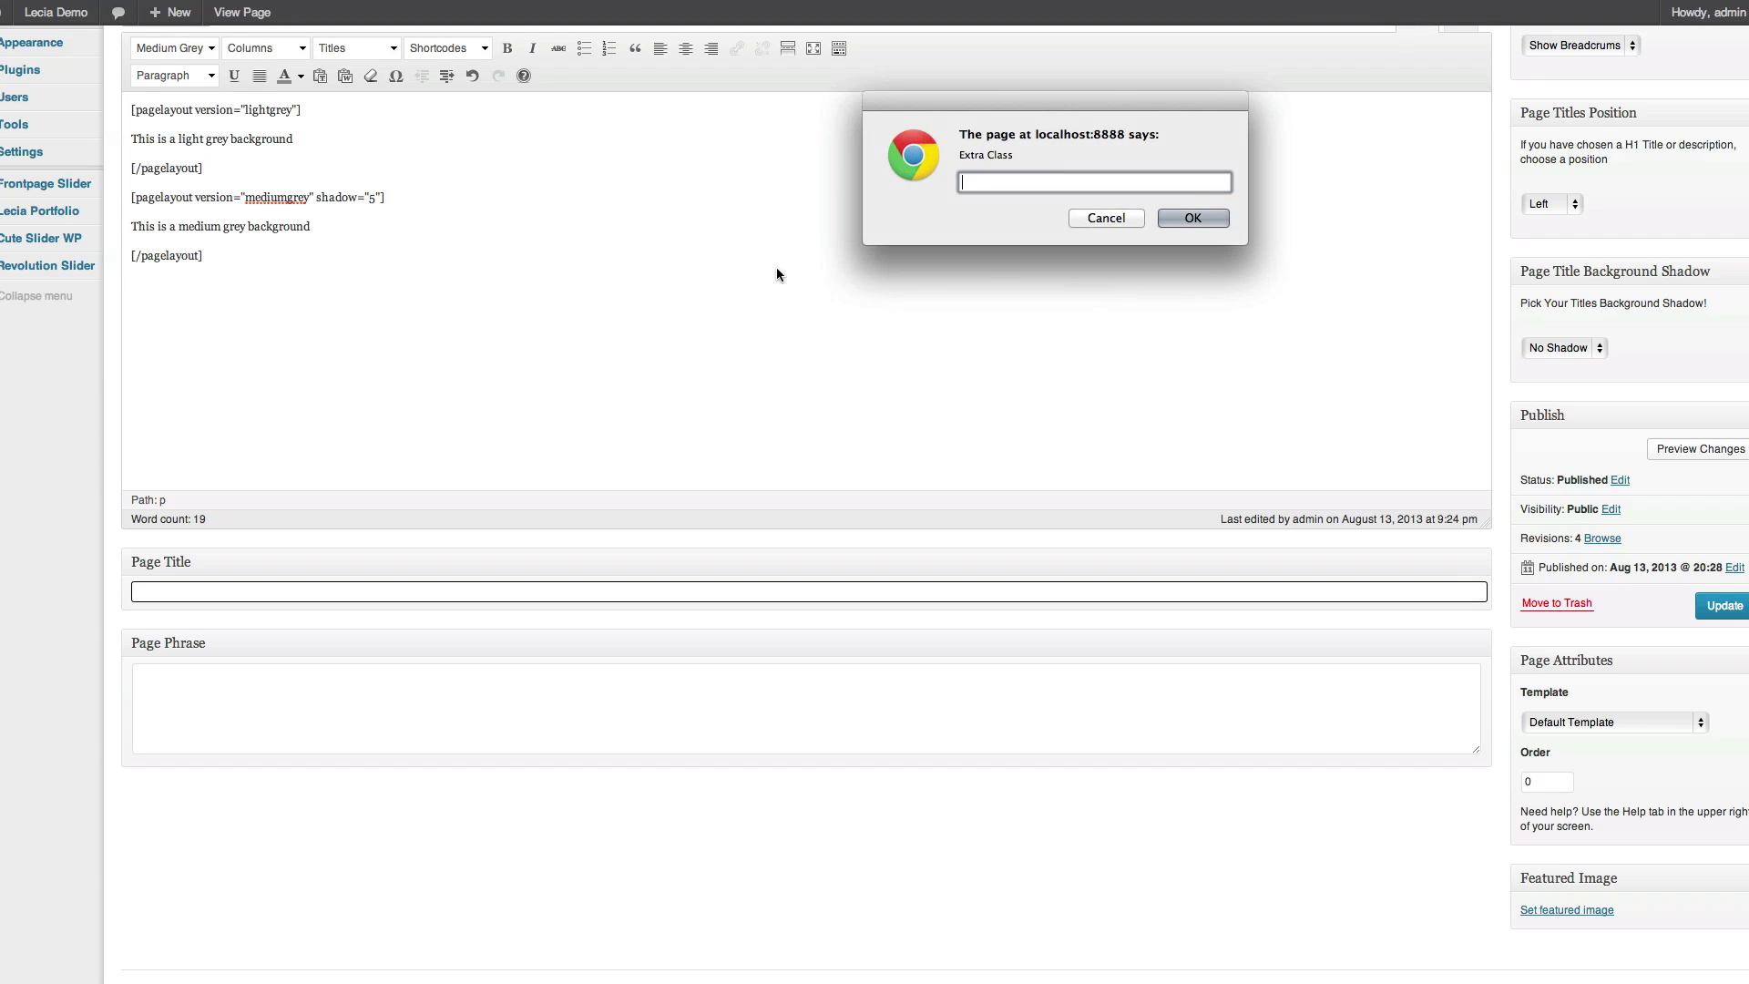
{"action": "left_click", "coordinate": [1194, 218]}
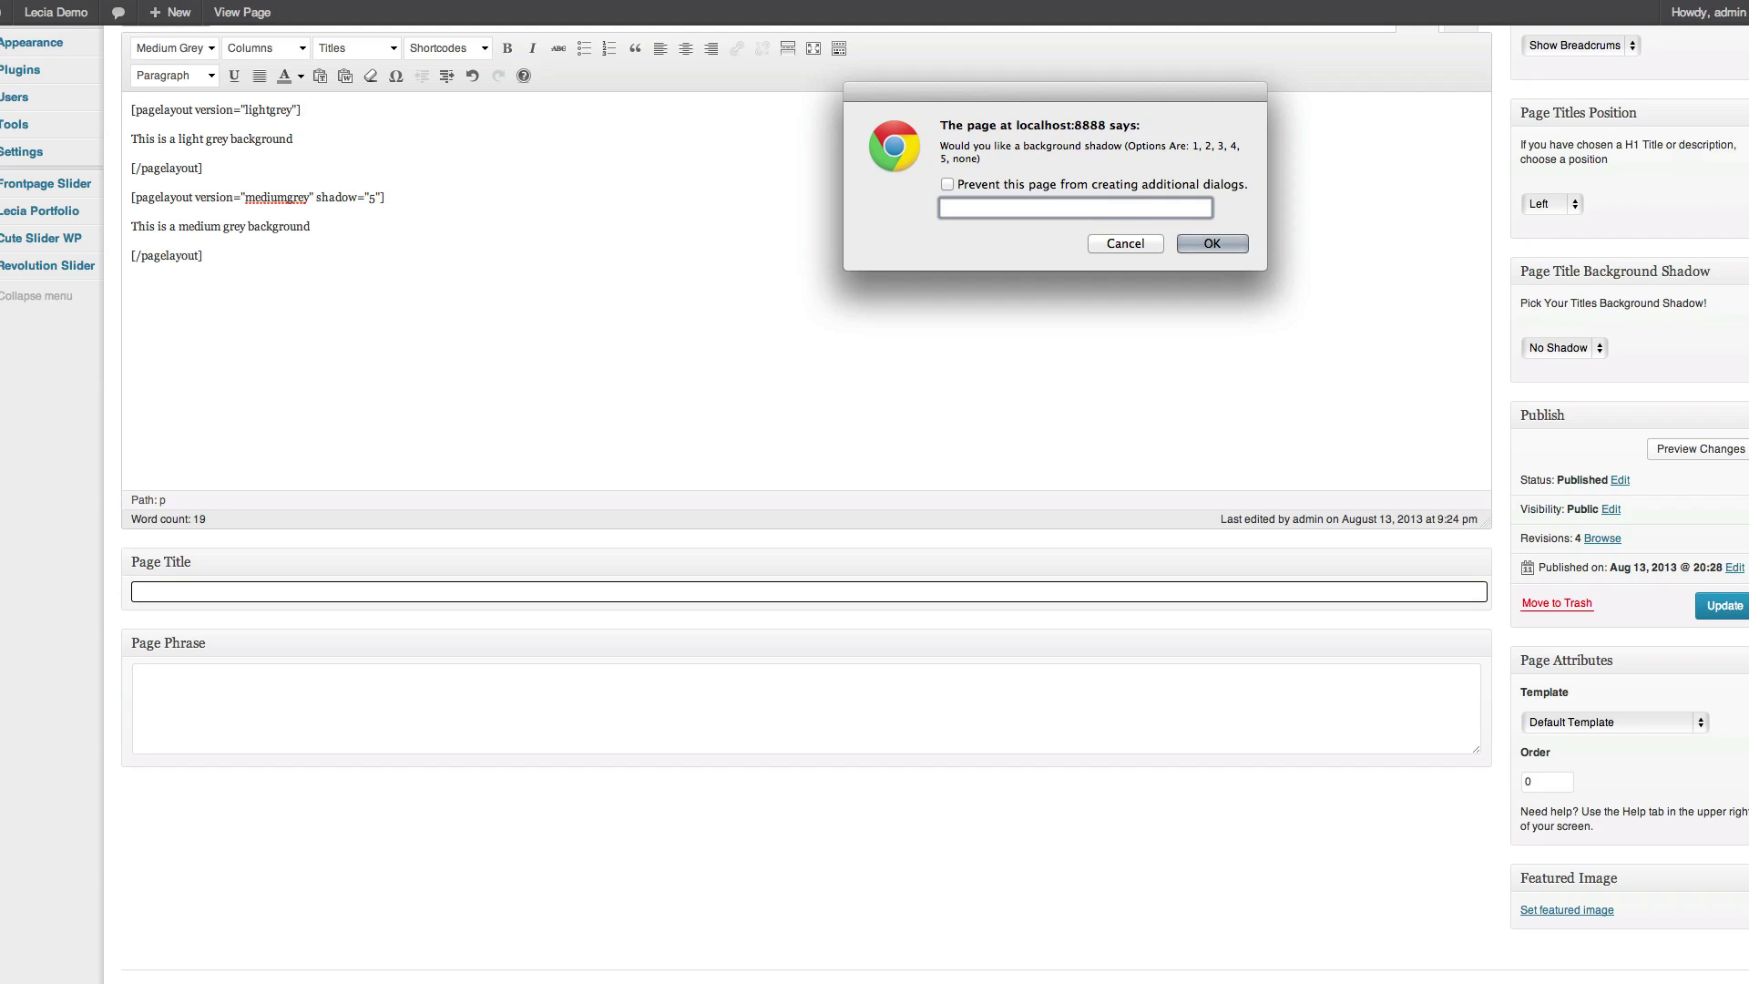
{"action": "type", "text": "none"}
{"action": "key", "text": "Return"}
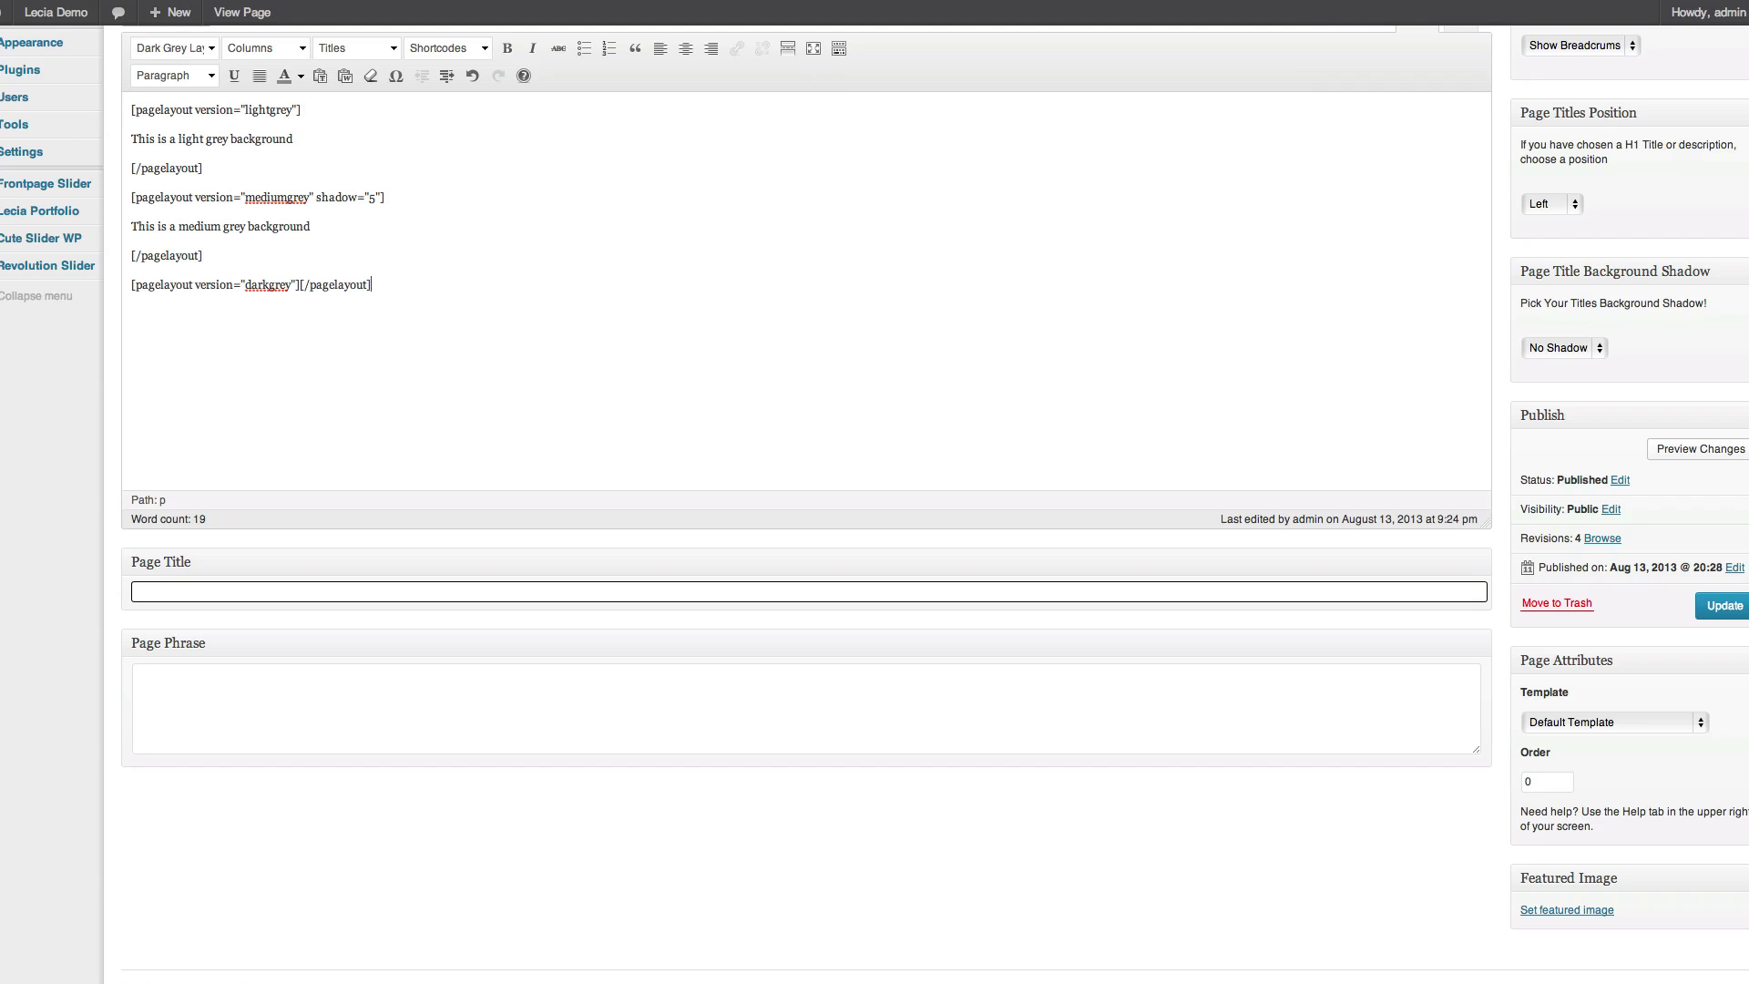
Step: Add the paragraph "This is a dark grey background" between the dark grey layout's opening and closing tags
{"action": "left_click", "coordinate": [299, 285]}
{"action": "key", "text": "Return"}
{"action": "key", "text": "Return"}
{"action": "left_click", "coordinate": [181, 311]}
{"action": "type", "text": "This is a dark"}
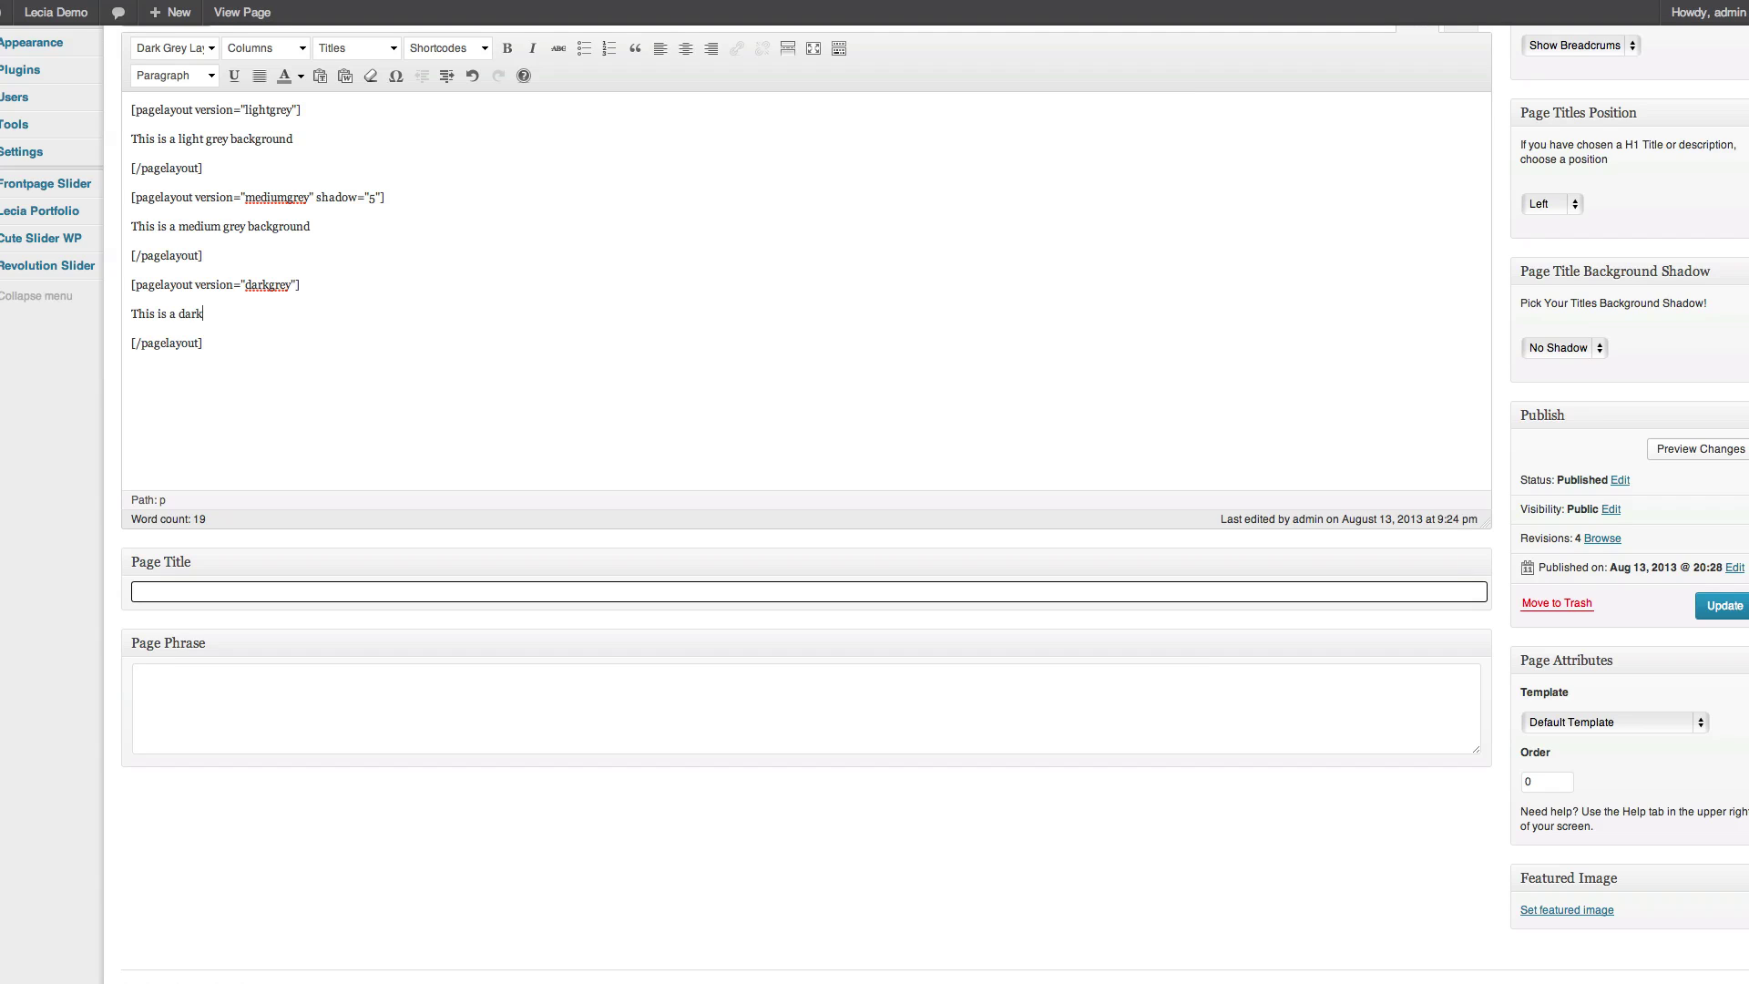
{"action": "type", "text": " grey background"}
Step: Insert a Very Dark Grey Layout shortcode below the dark grey block with no extra class and no background shadow
{"action": "left_click", "coordinate": [187, 48]}
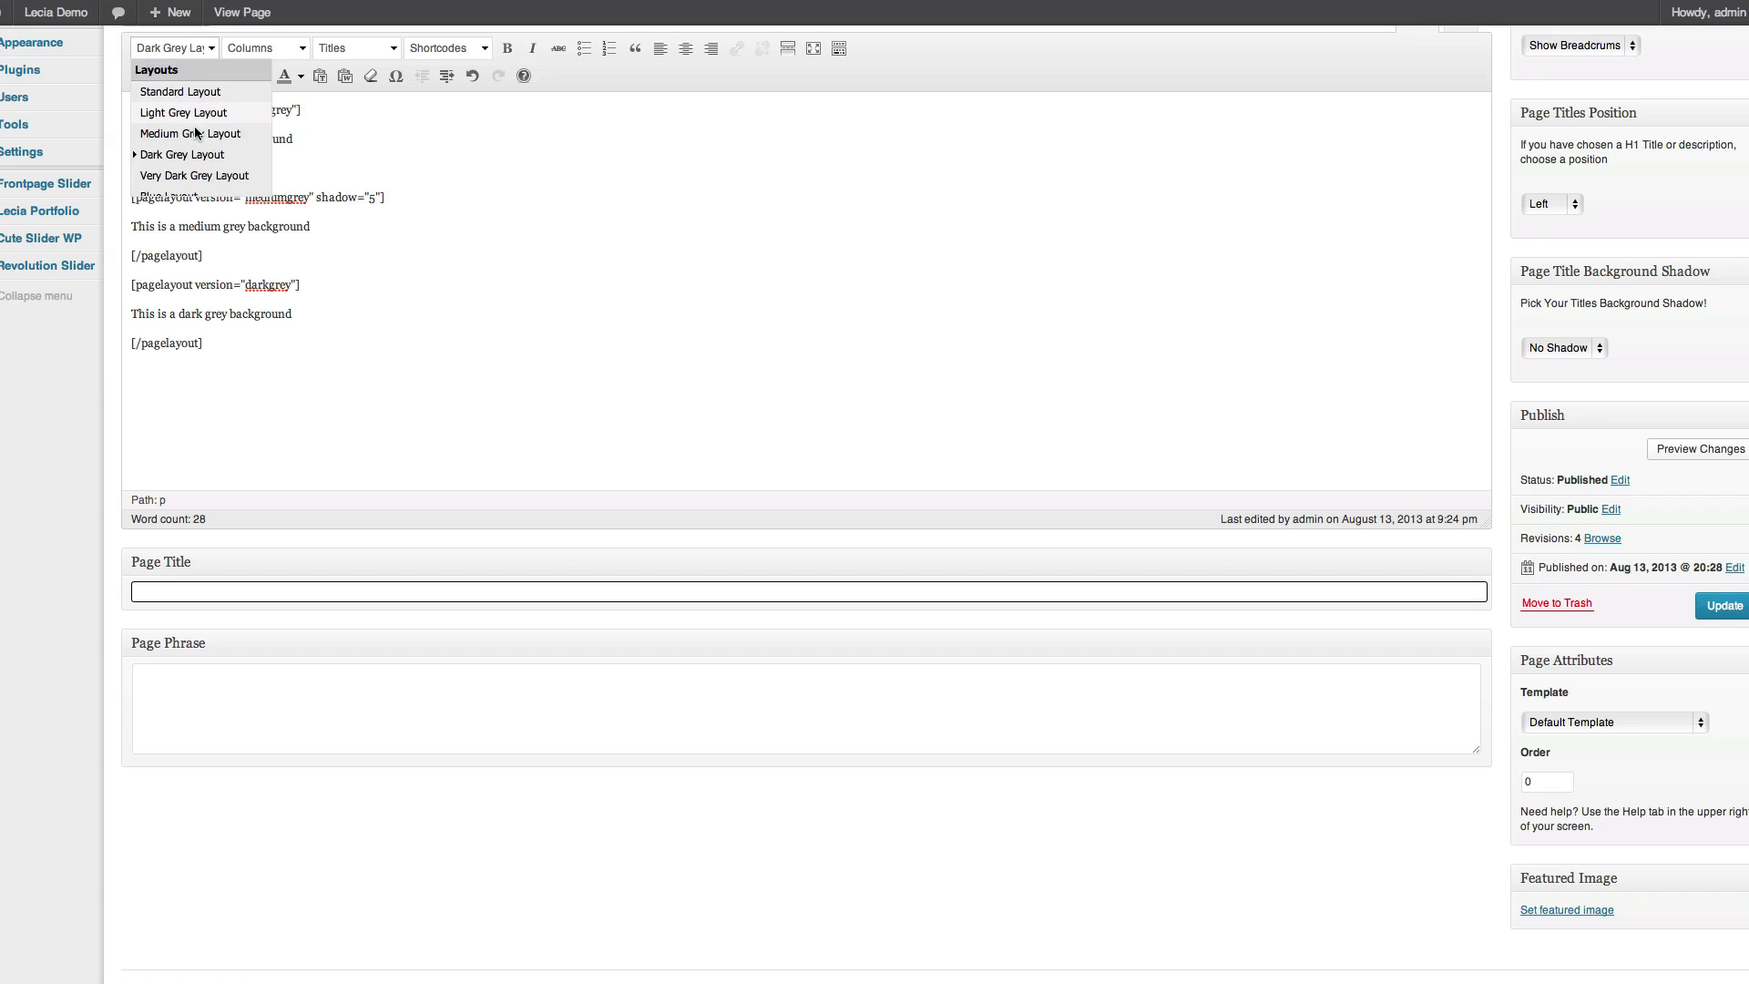
{"action": "left_click", "coordinate": [179, 176]}
{"action": "key", "text": "Return"}
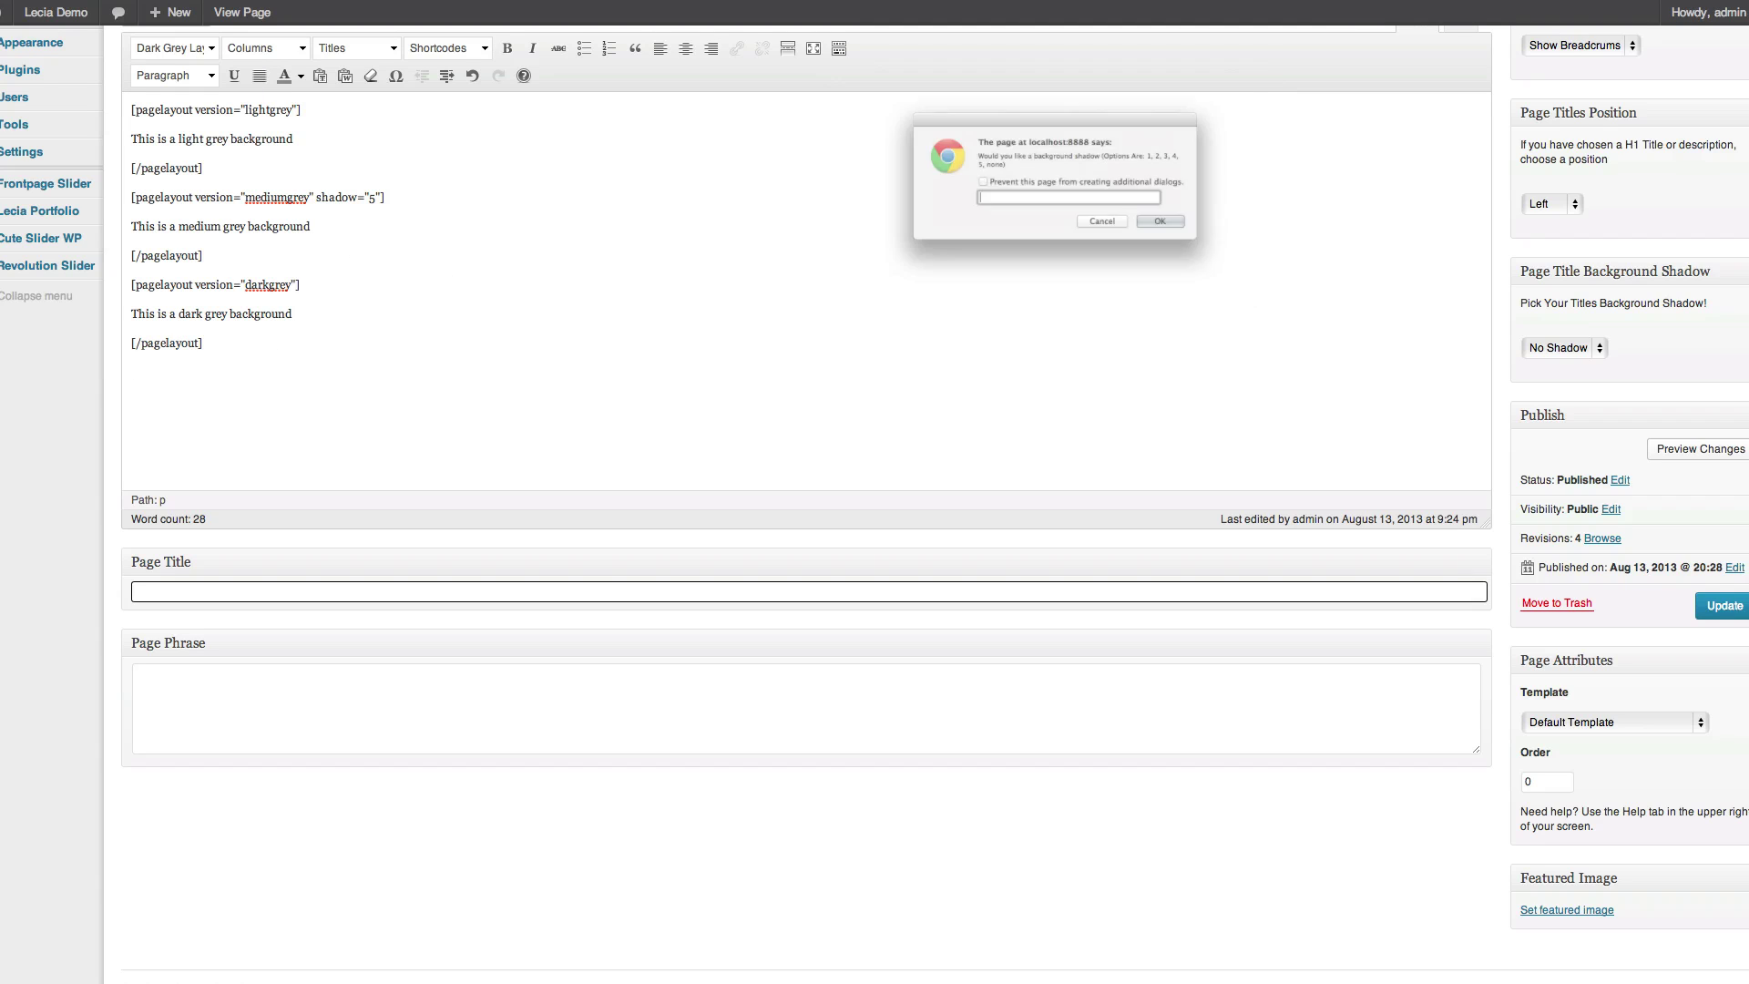
{"action": "key", "text": "Return"}
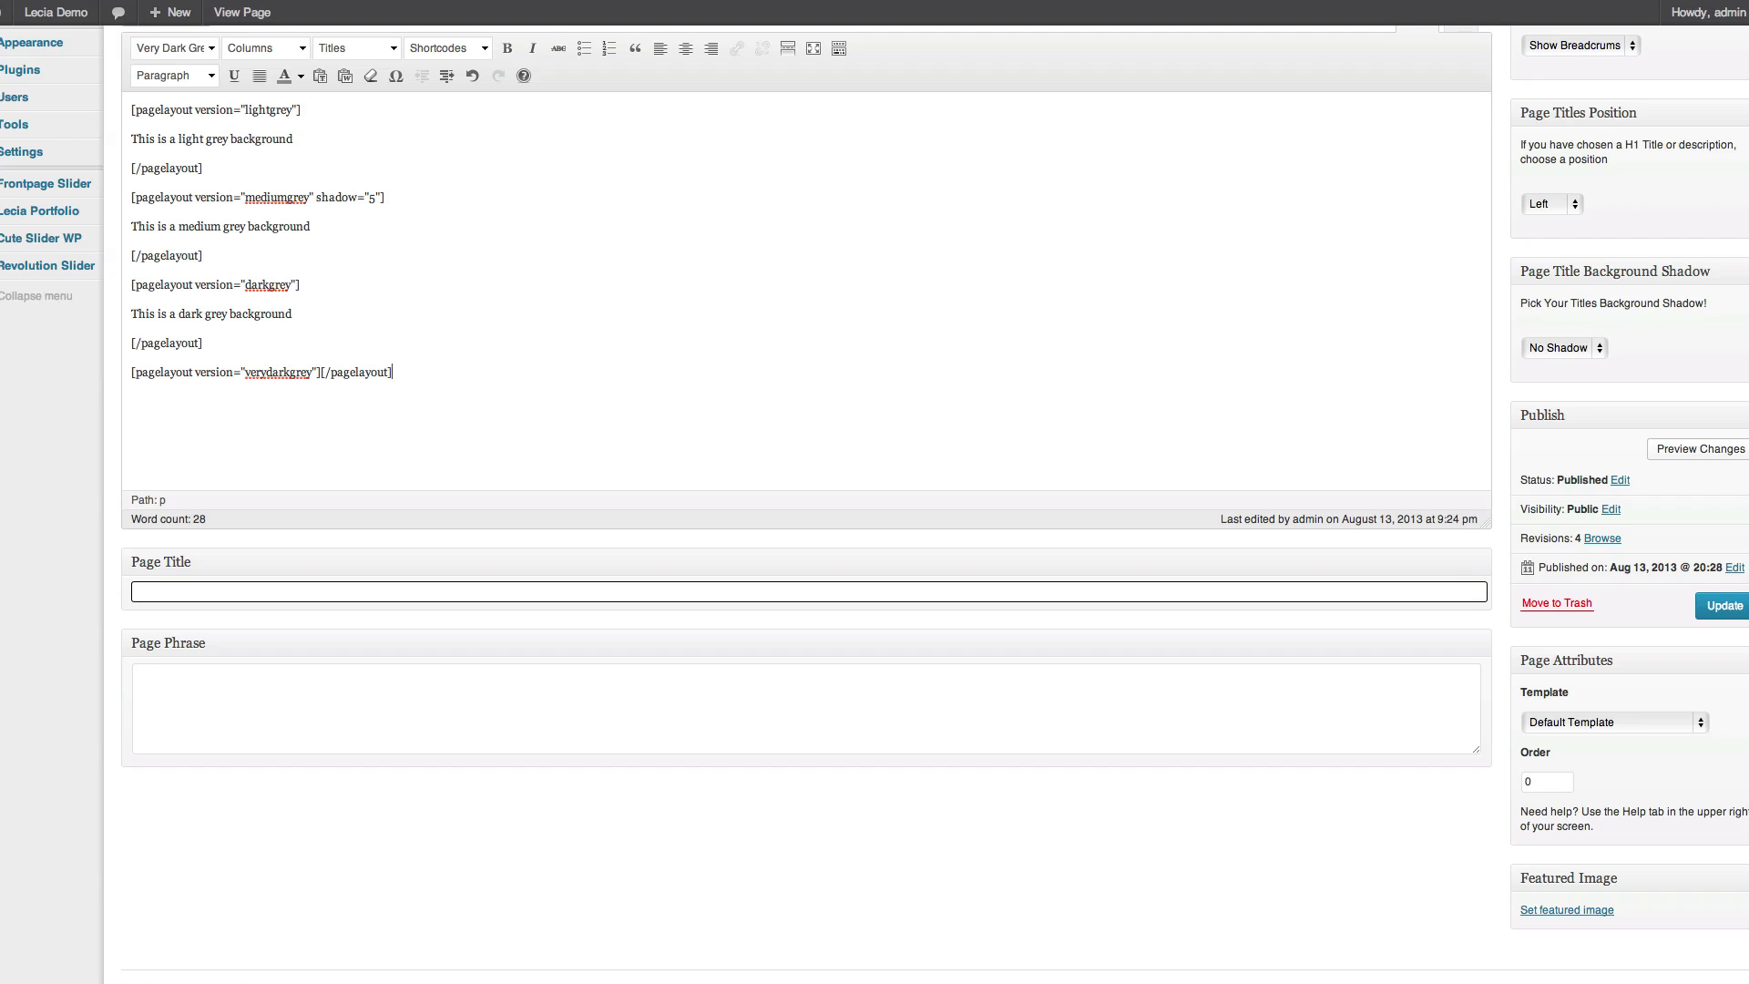
Step: Add the paragraph "This is a very dark grey background" between the very dark grey layout's opening and closing tags
{"action": "key", "text": "Return"}
{"action": "key", "text": "Return"}
{"action": "type", "text": "This is a very "}
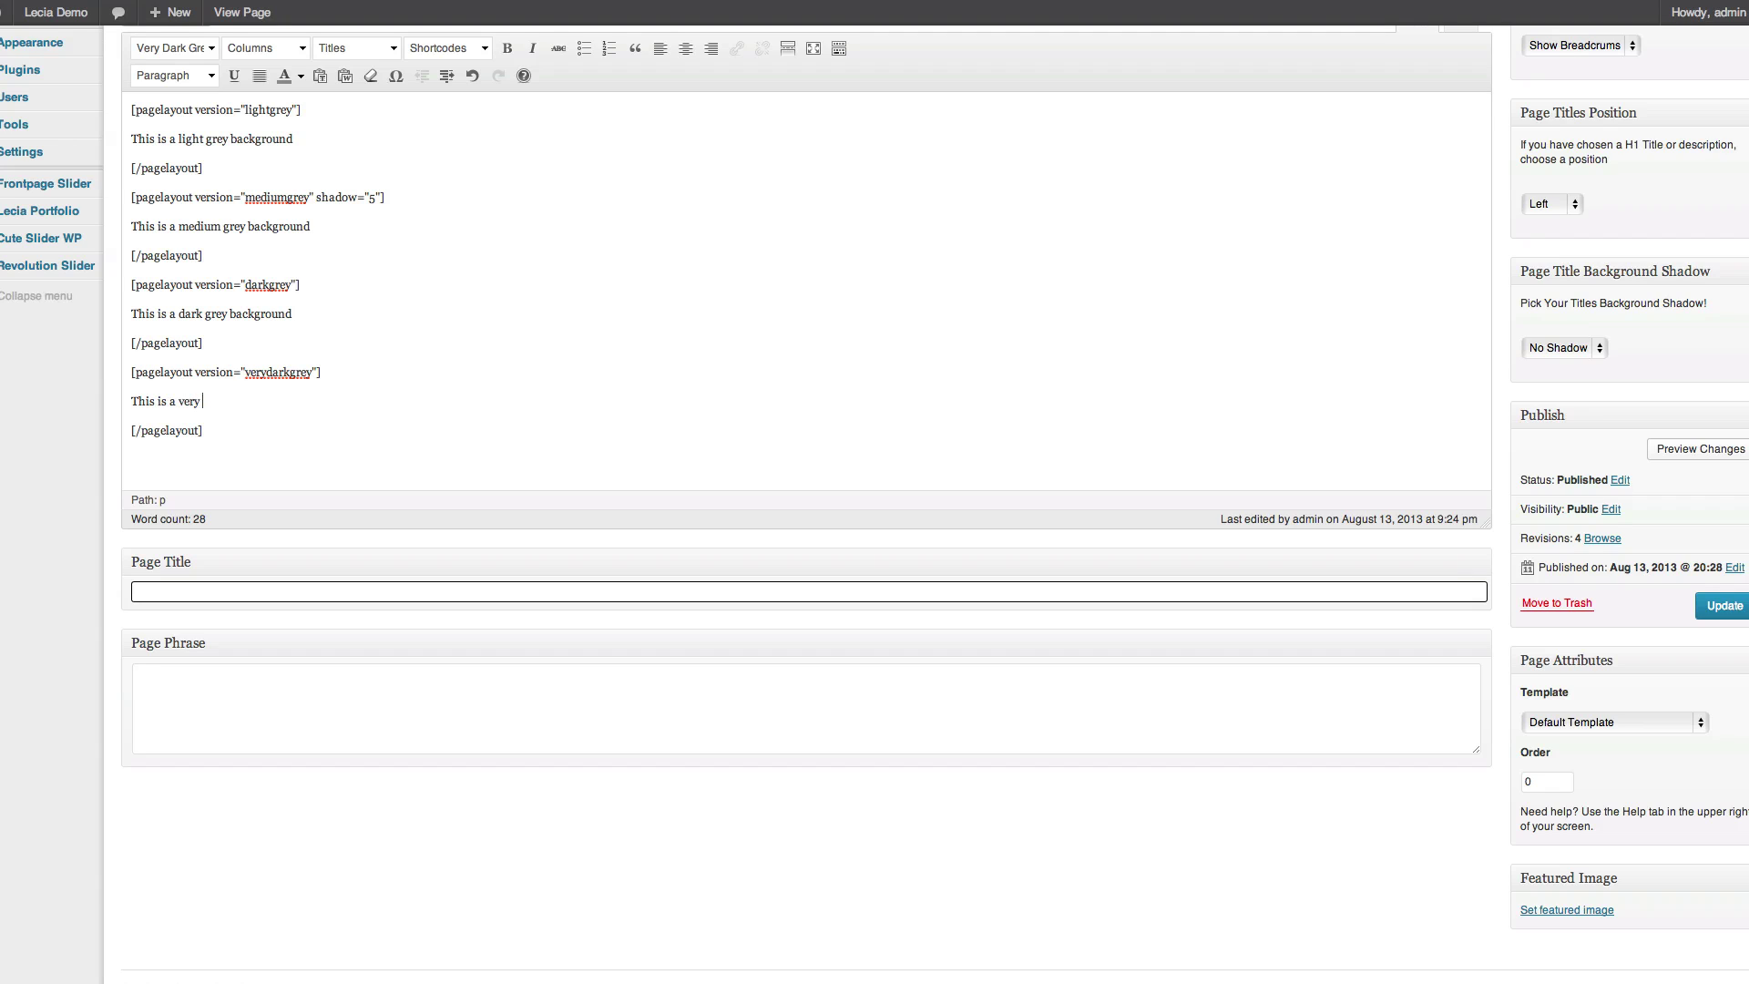
{"action": "type", "text": "dark dark grey background"}
Step: Insert a Blue Layout shortcode below the very dark grey block with no extra class and no background shadow
{"action": "left_click", "coordinate": [178, 50]}
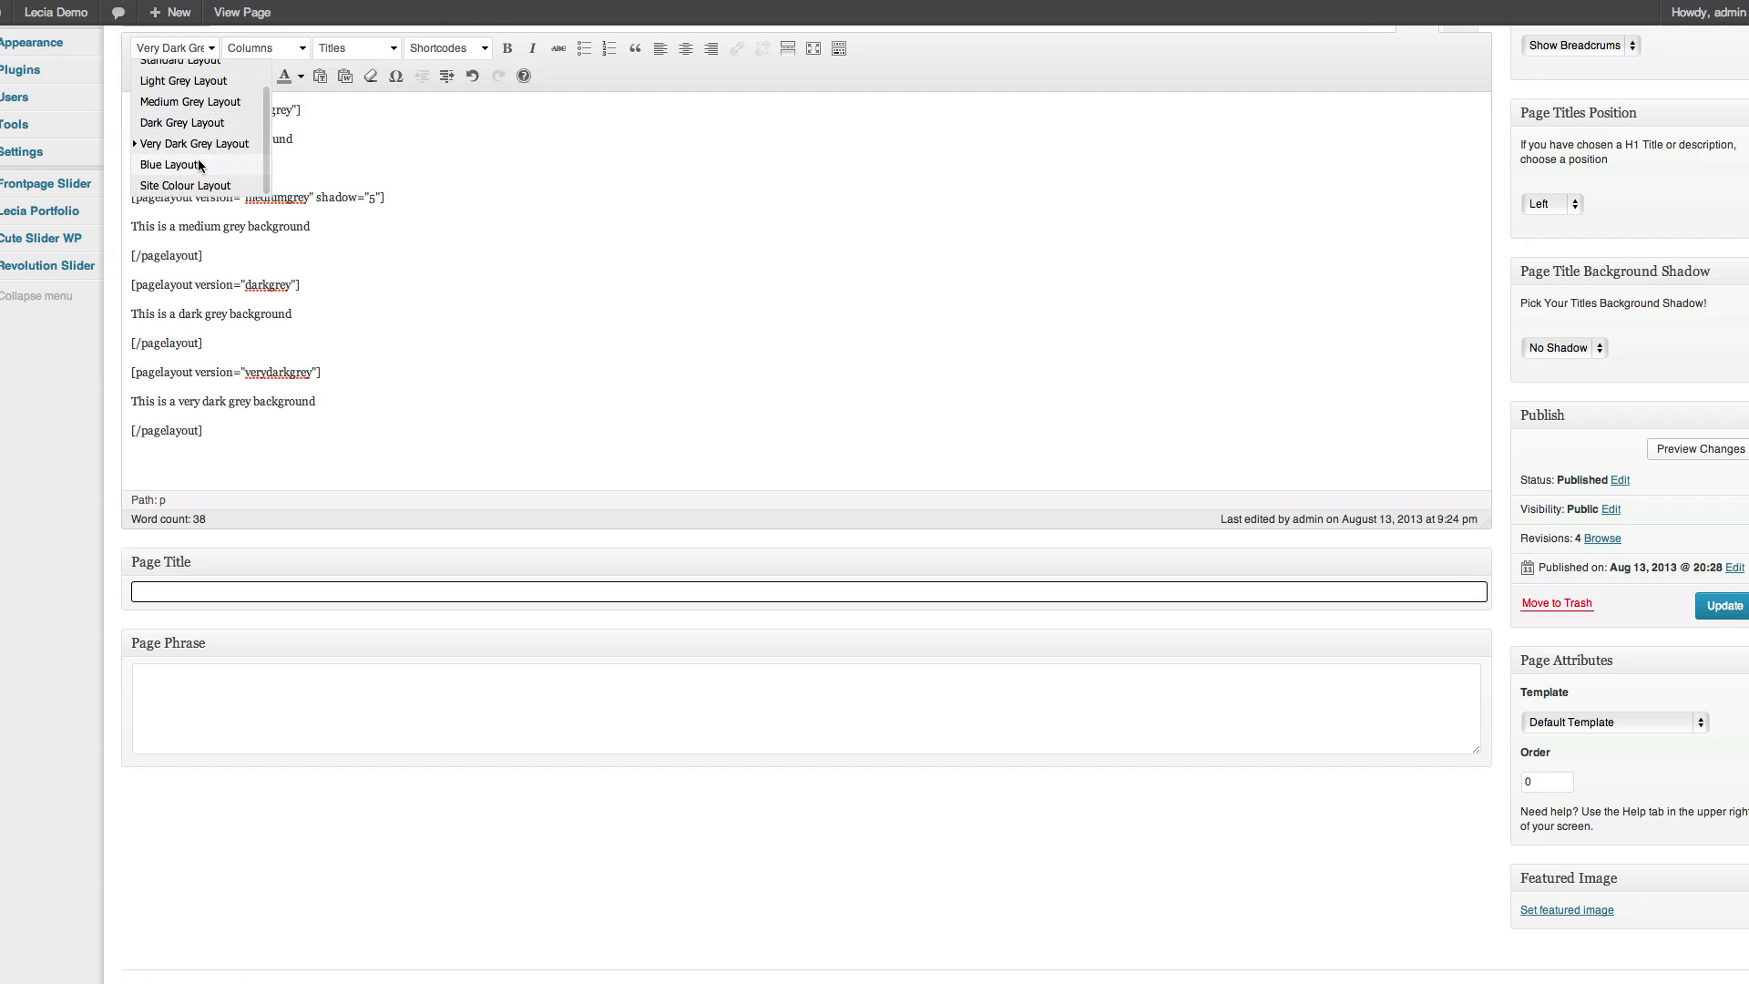
{"action": "left_click", "coordinate": [215, 151]}
{"action": "key", "text": "Return"}
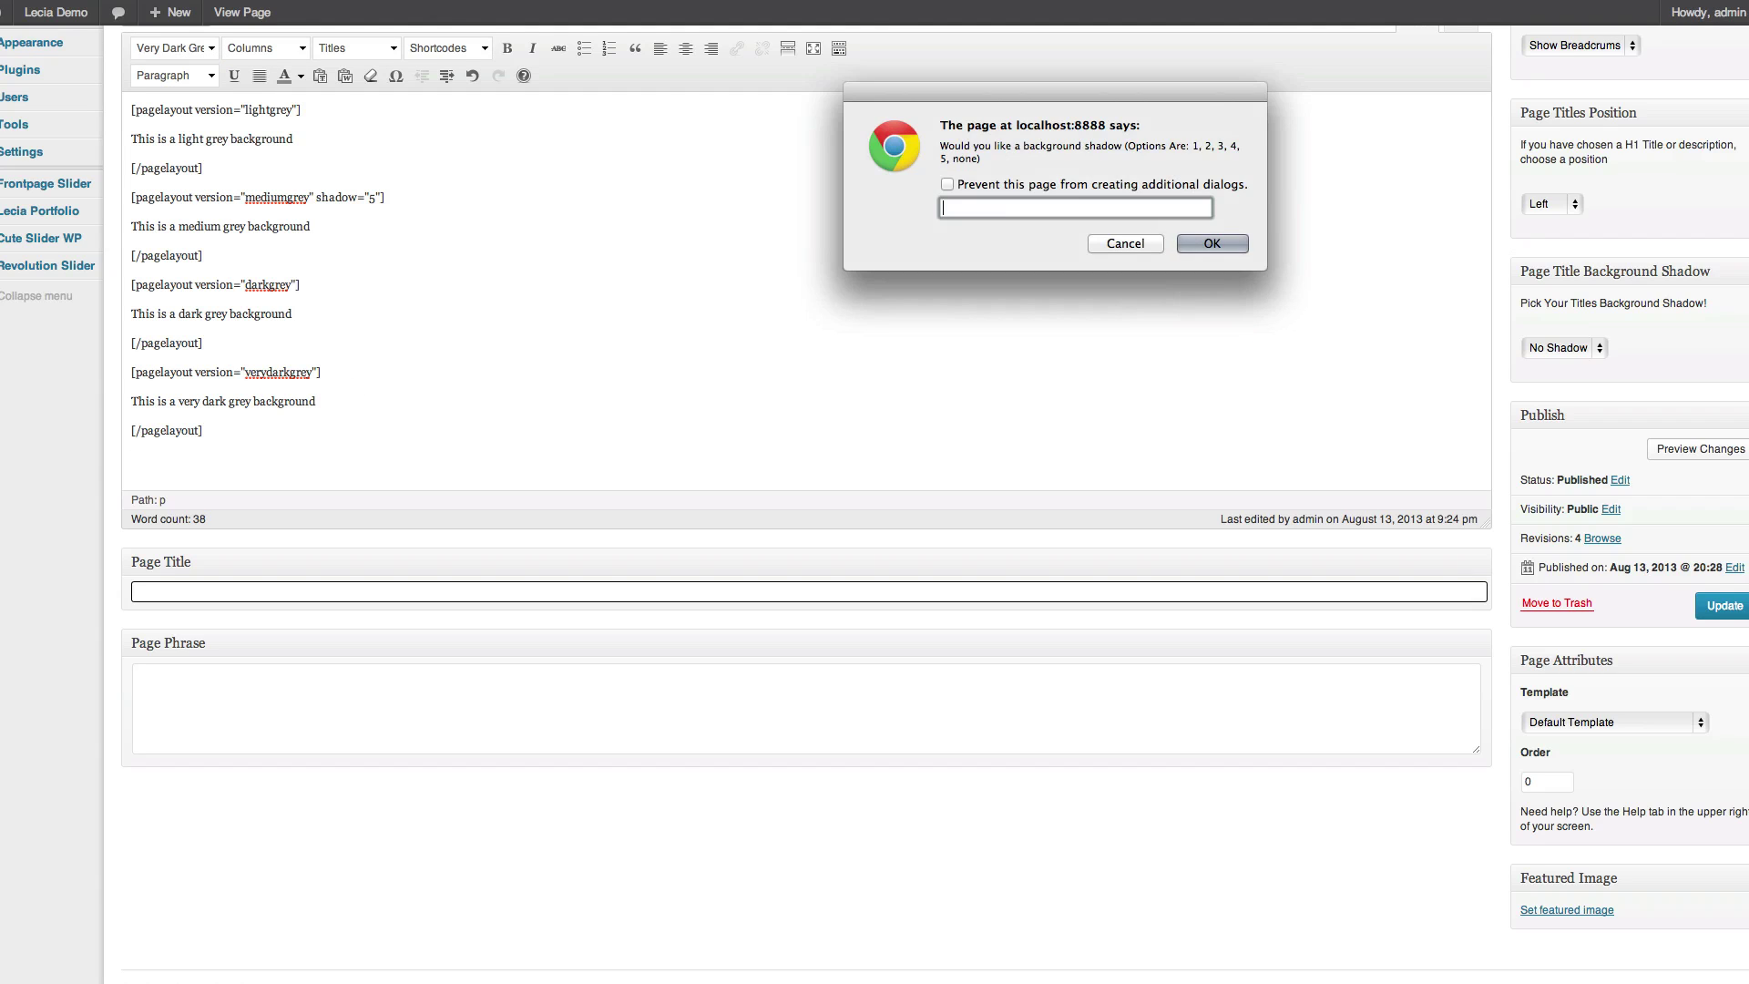
{"action": "key", "text": "Return"}
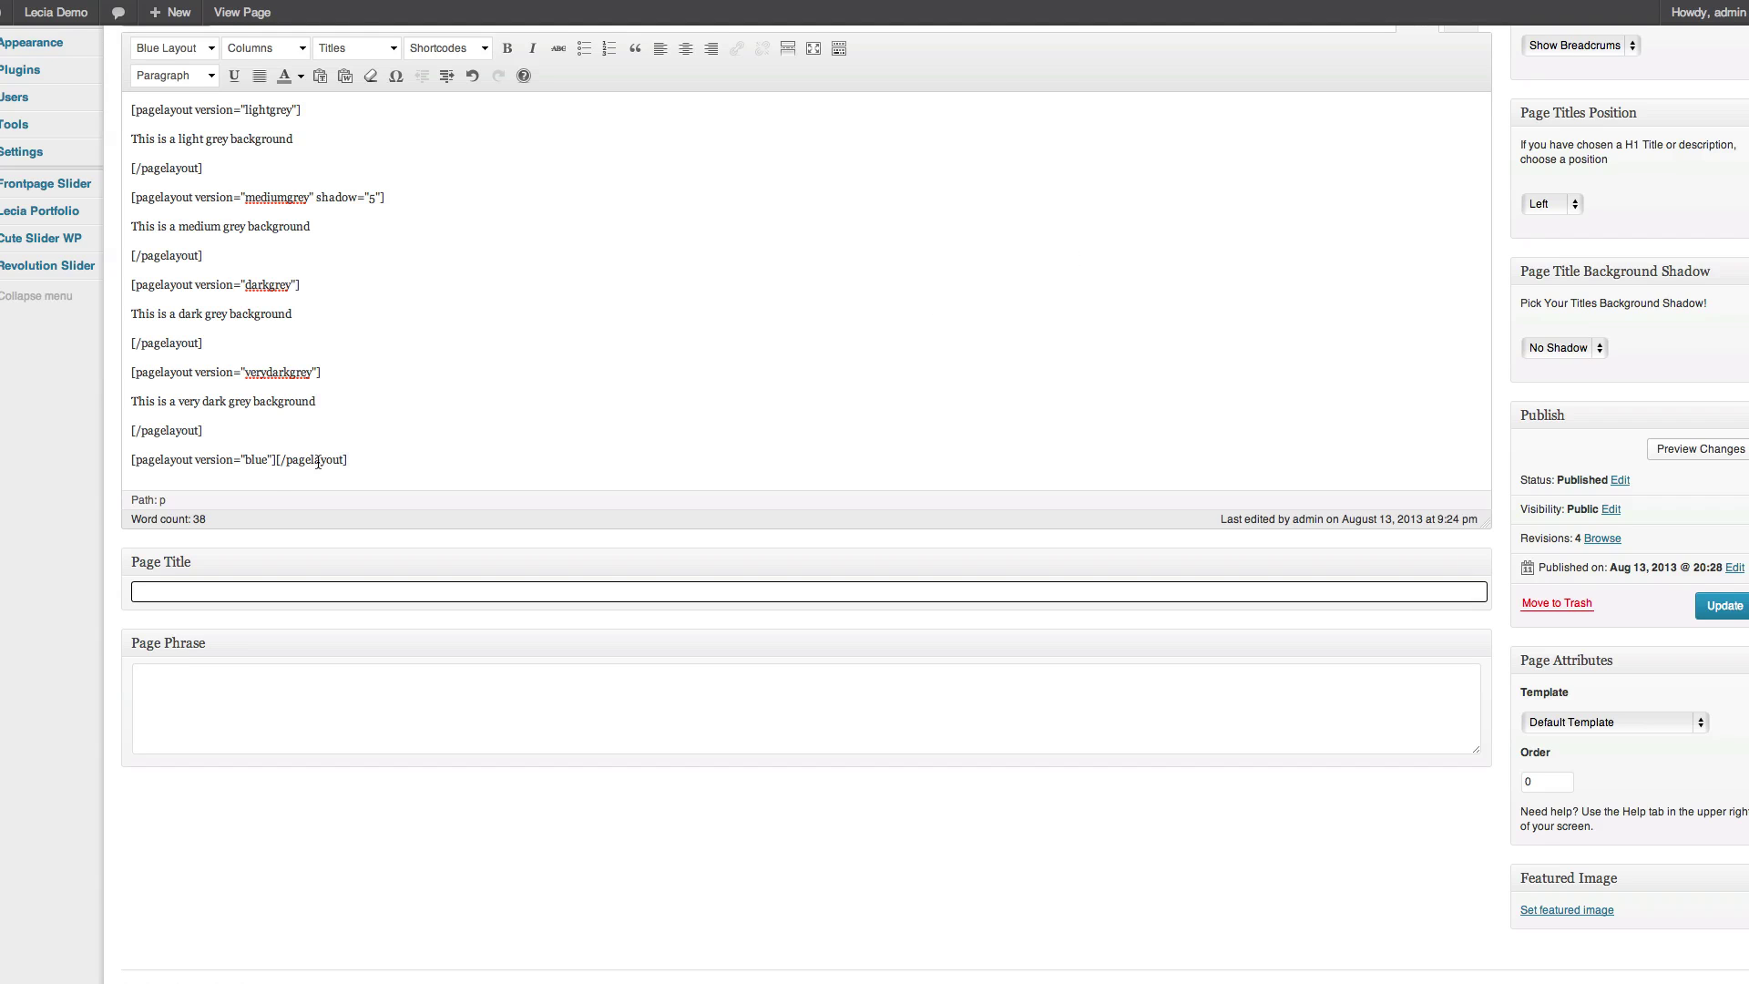
Step: Add the paragraph "This is a blue background" between the blue layout's opening and closing tags
{"action": "left_click", "coordinate": [277, 459]}
{"action": "key", "text": "Return"}
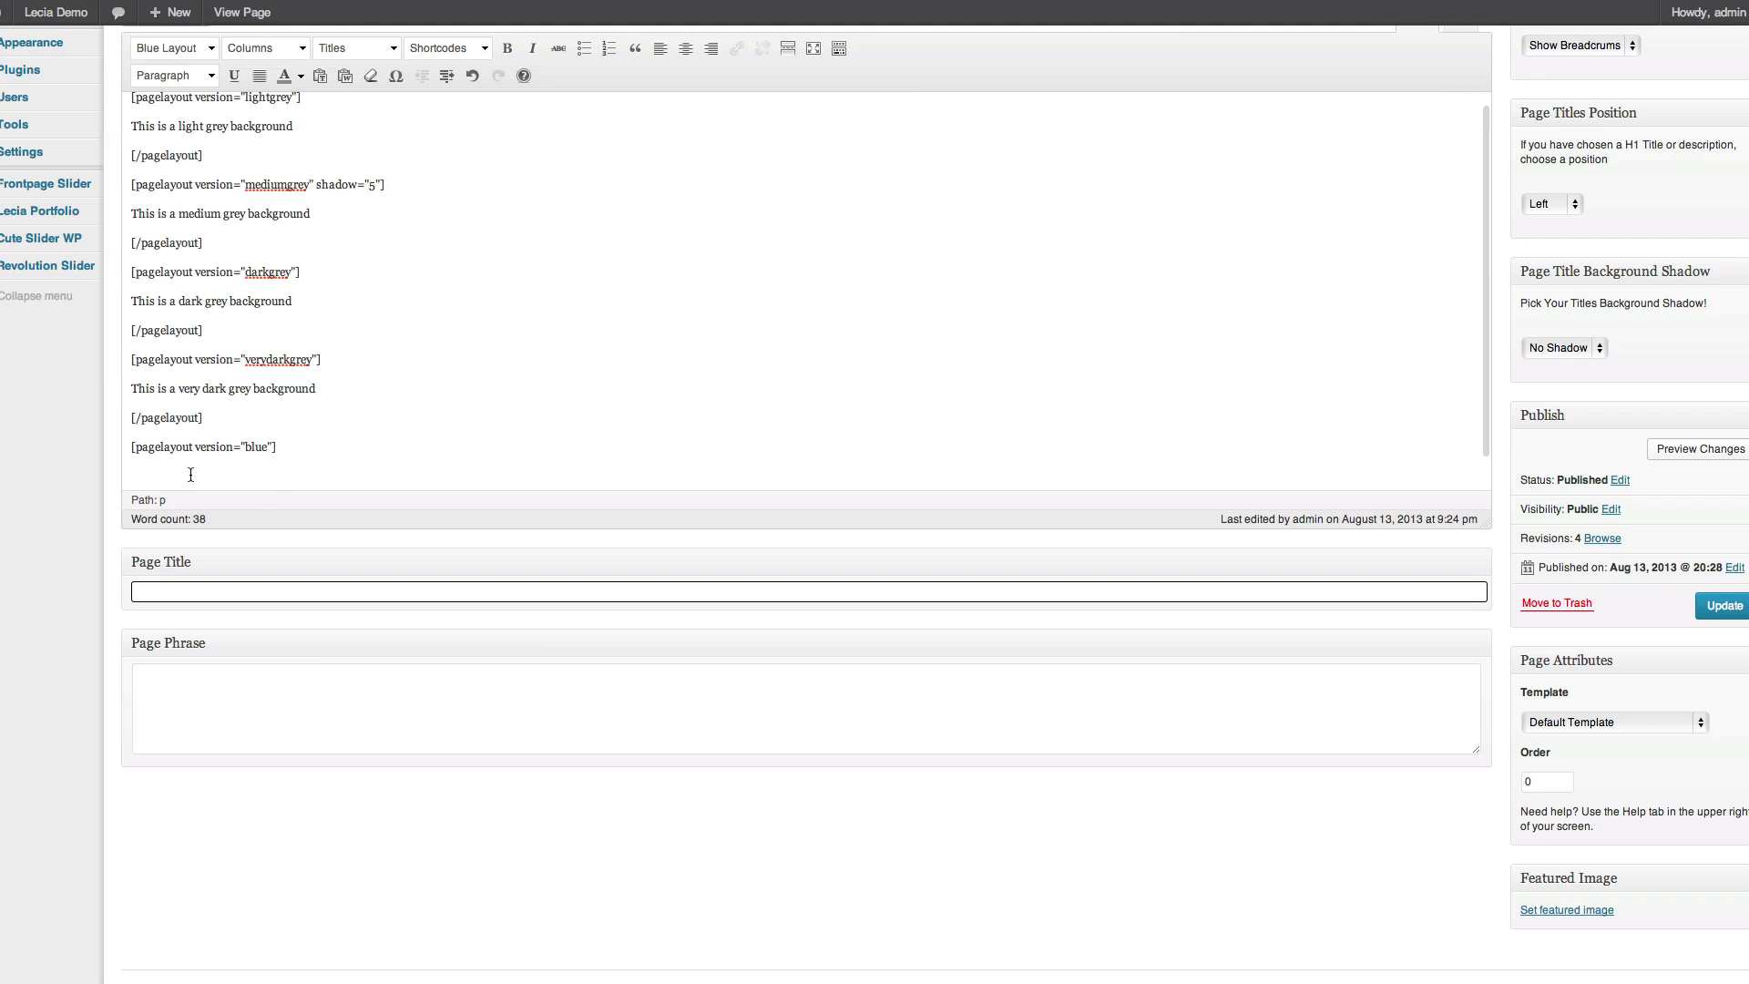
{"action": "key", "text": "Return"}
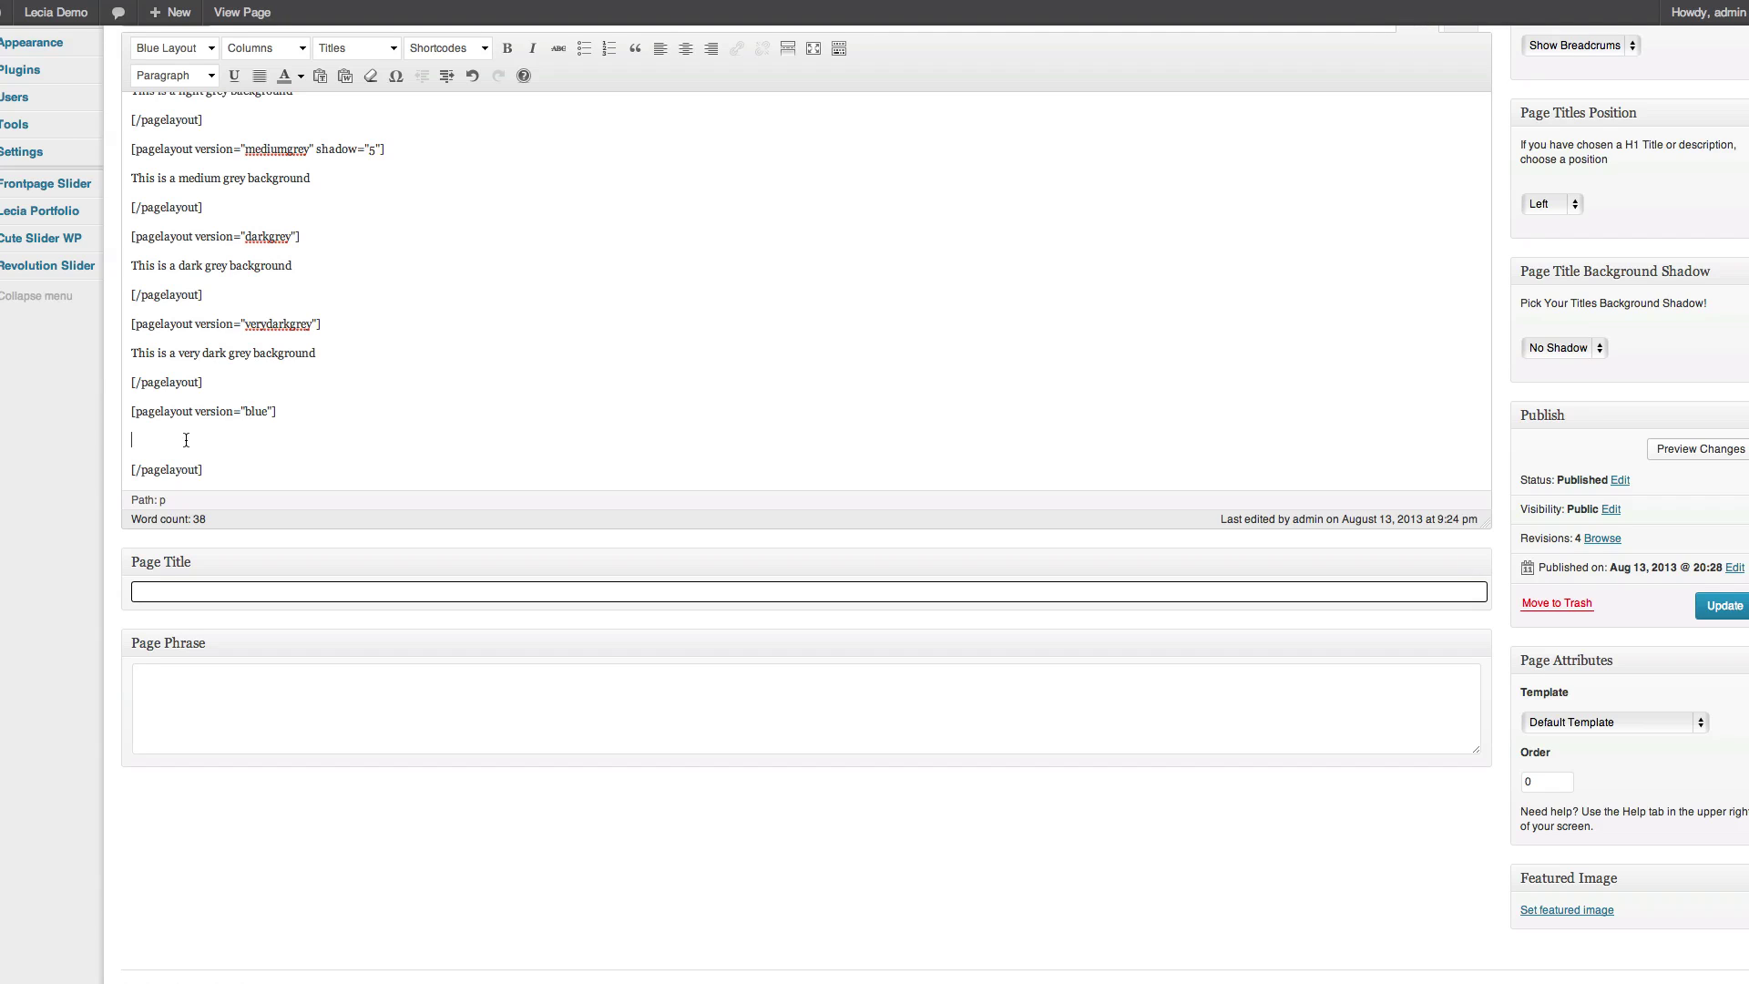
{"action": "type", "text": "This is a blue backgroudn"}
{"action": "key", "text": "BackSpace"}
{"action": "key", "text": "BackSpace"}
{"action": "type", "text": "nd"}
Step: Update the page and check its published version, returning to the page editor
{"action": "left_click", "coordinate": [1712, 607]}
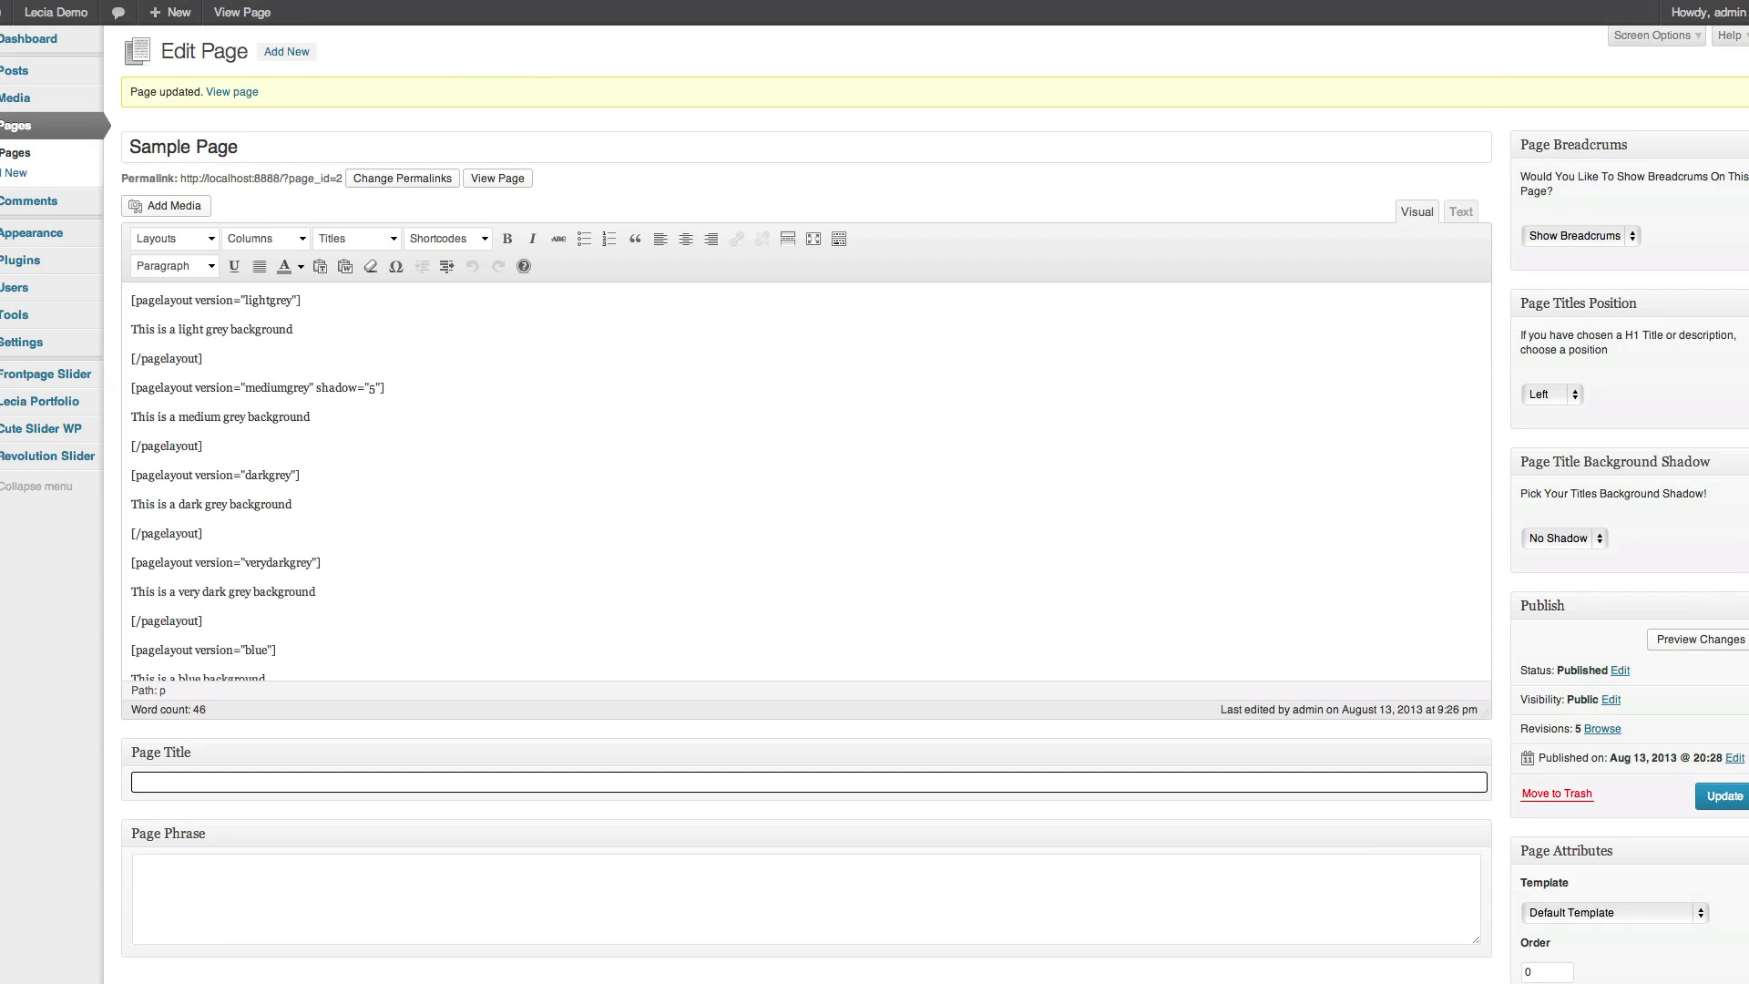
{"action": "left_click", "coordinate": [232, 91]}
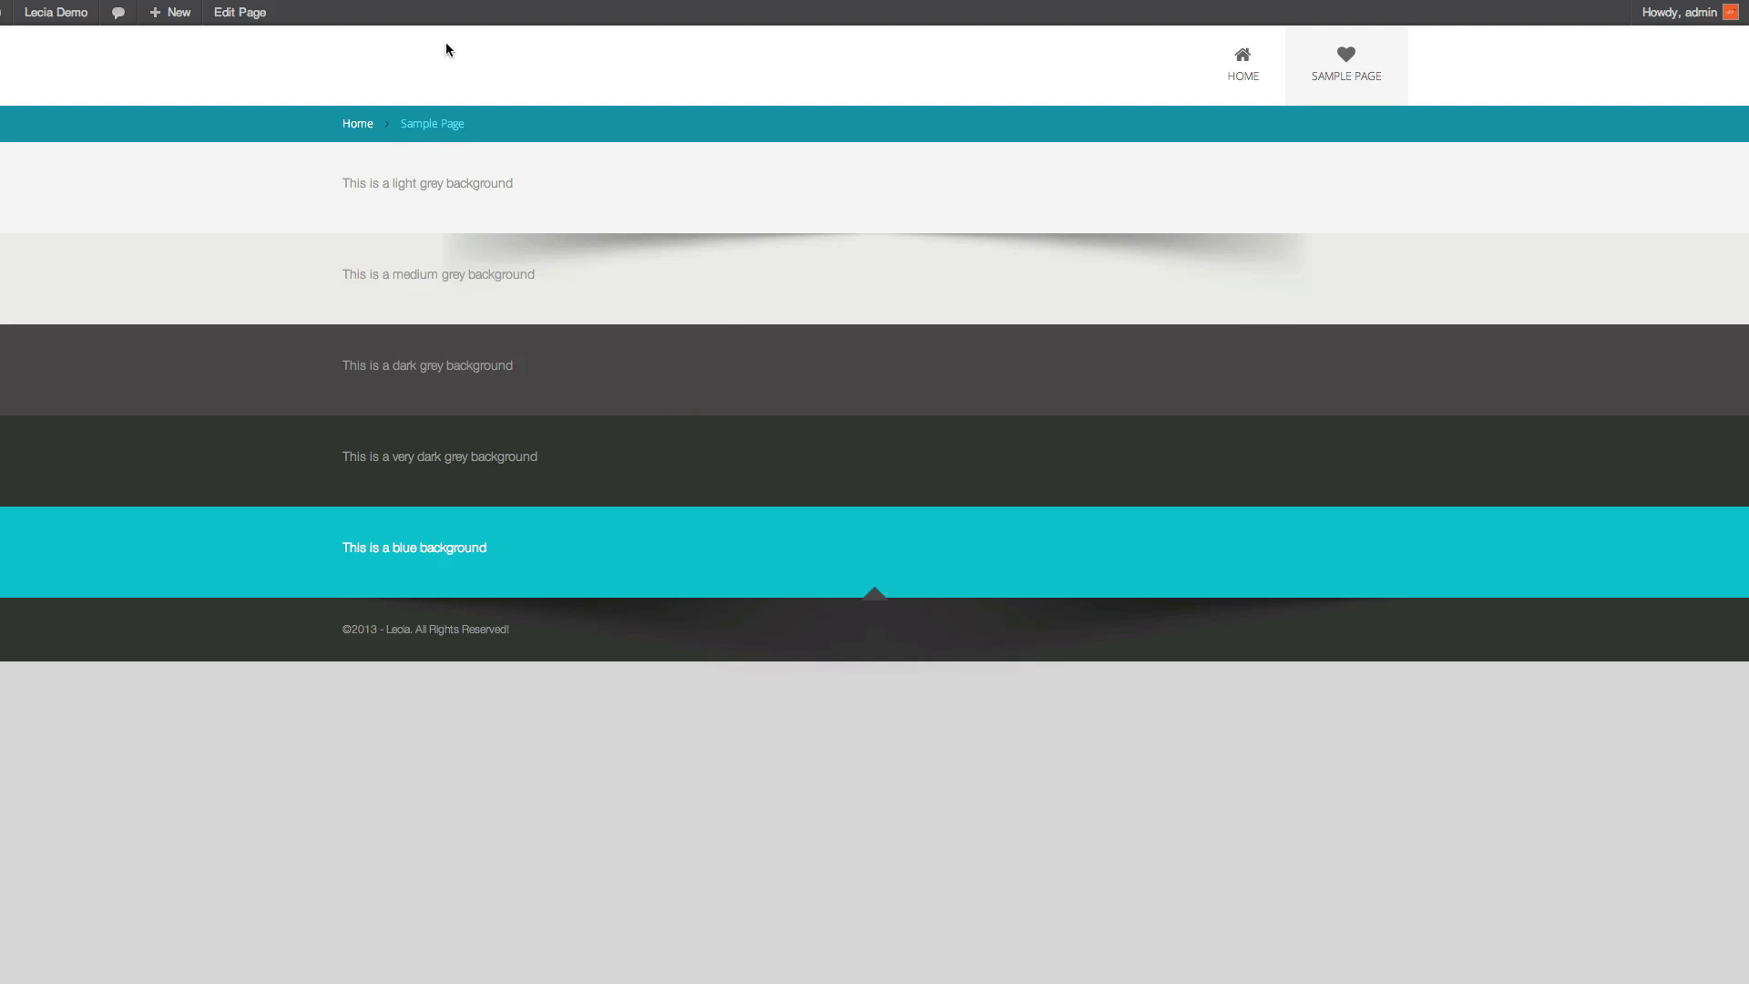
{"action": "left_click", "coordinate": [221, 7]}
Step: Delete all the layout shortcodes and text from the page content
{"action": "scroll", "coordinate": [477, 608], "scroll_direction": "down", "scroll_amount": 3}
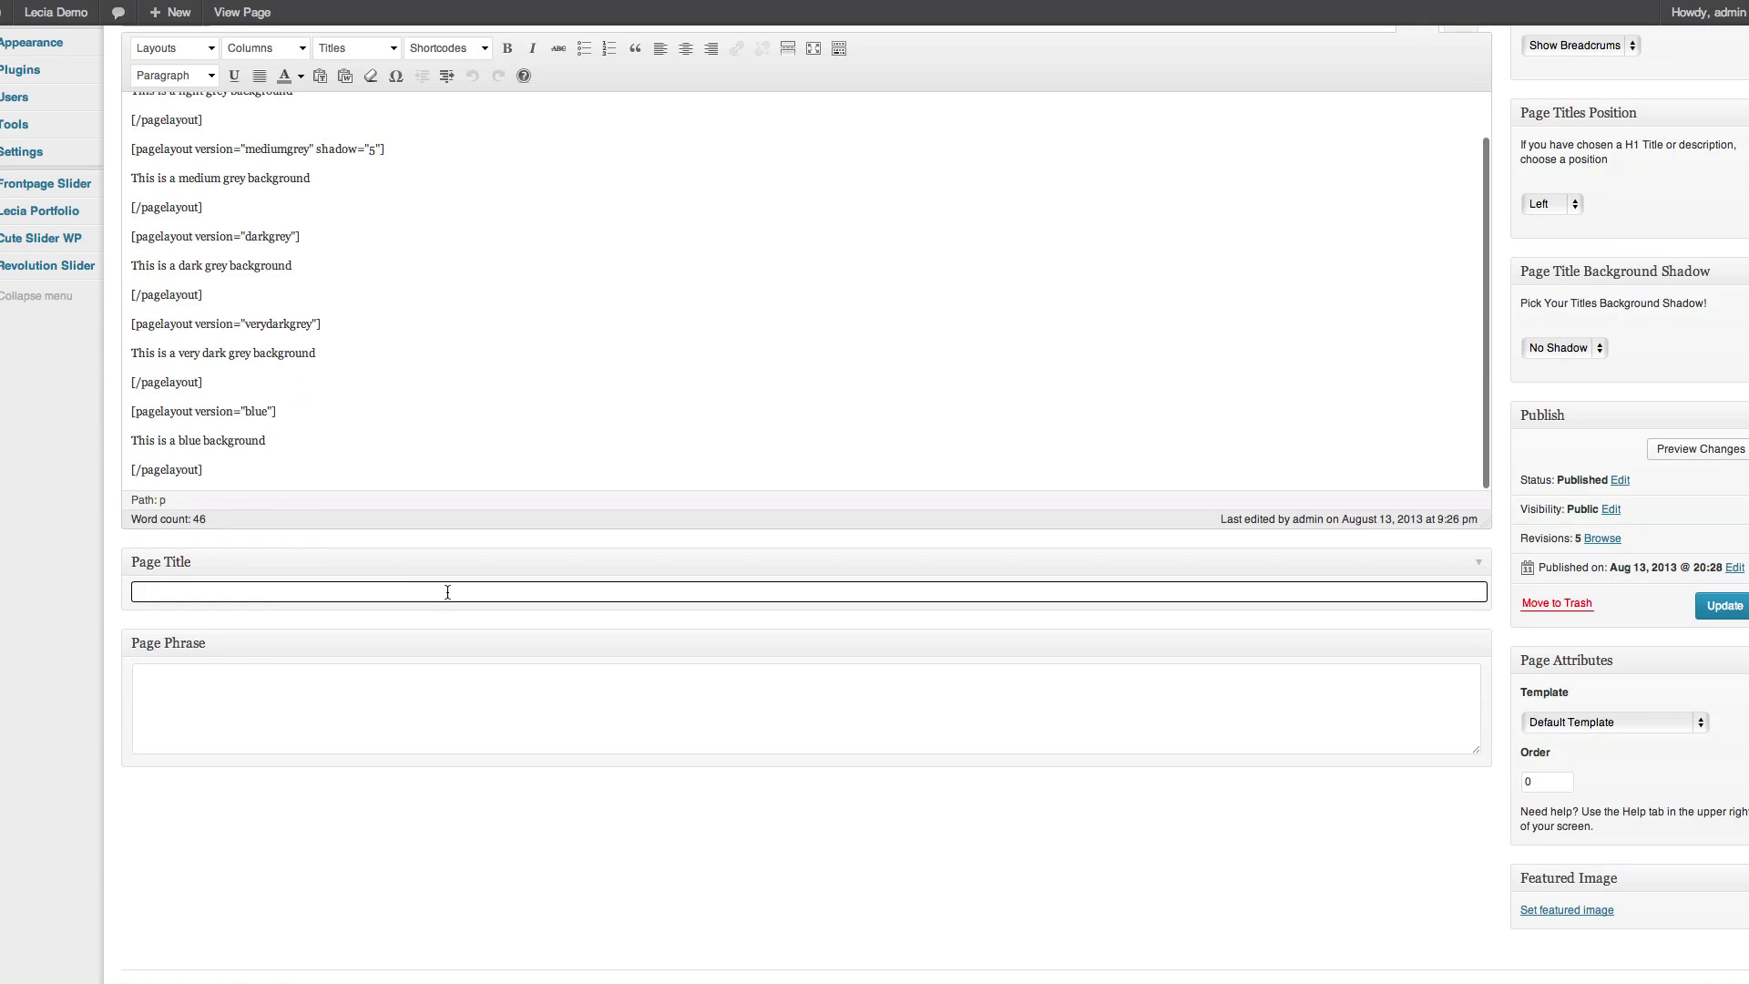
{"action": "key", "text": "super+a"}
{"action": "key", "text": "BackSpace"}
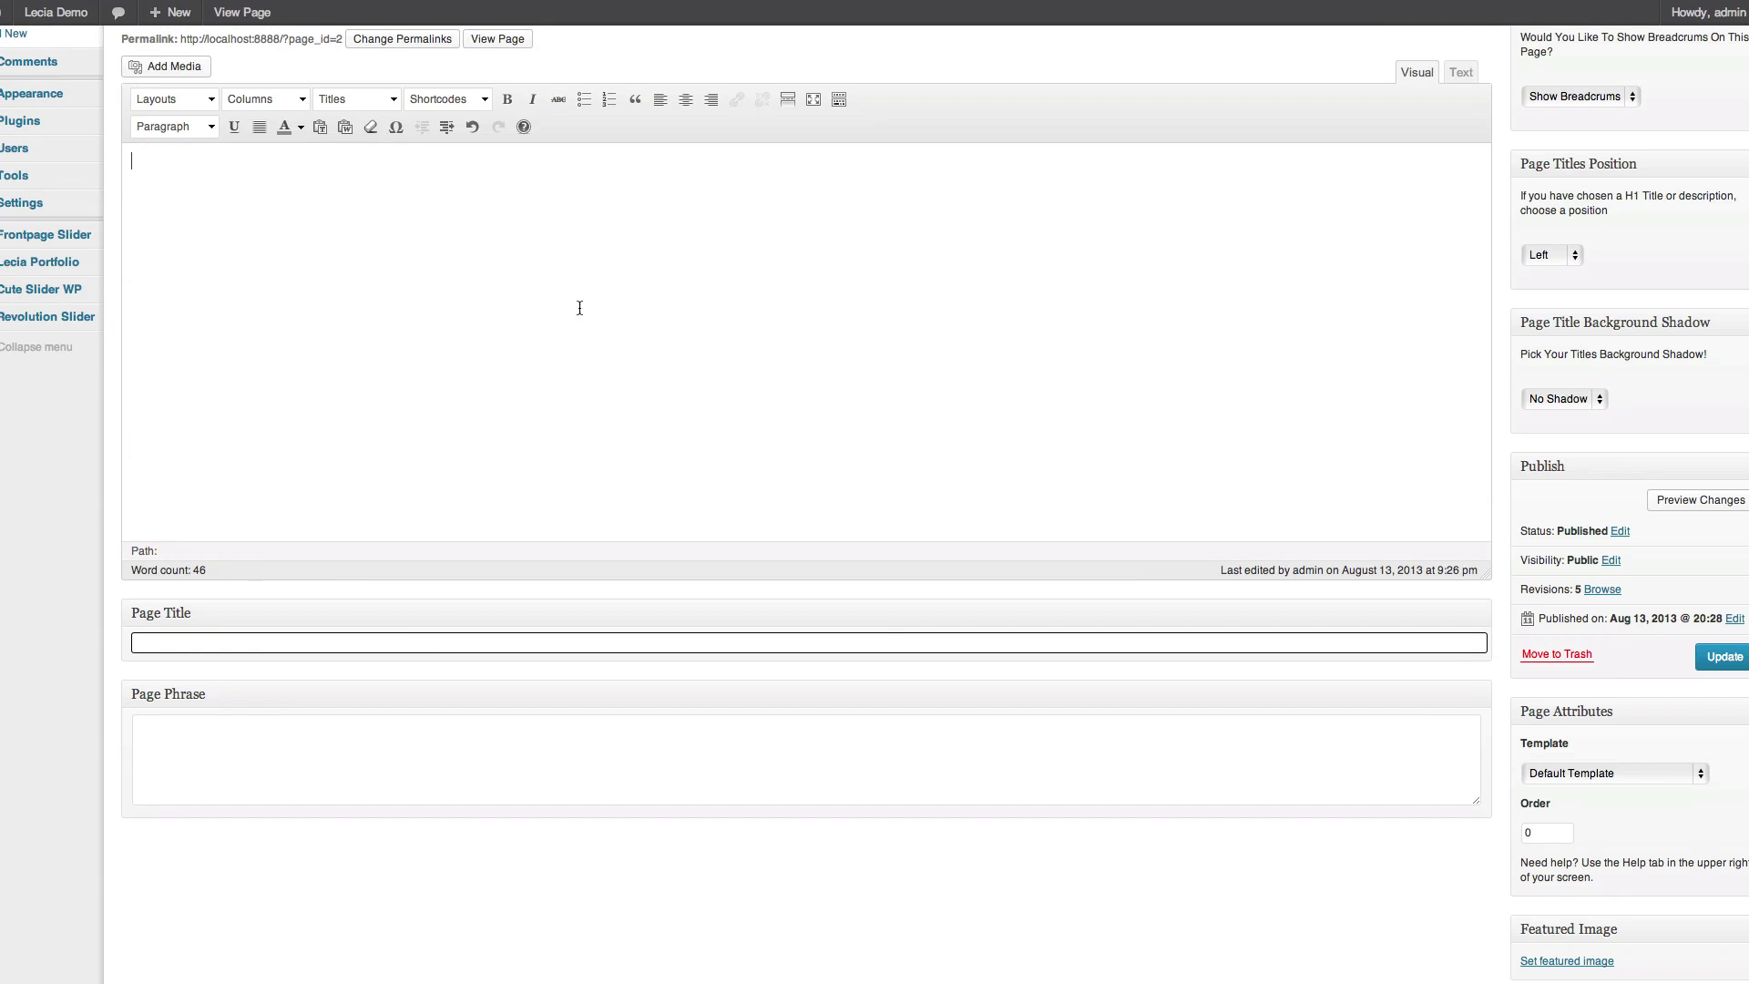
Step: Insert a Standard Layout shortcode into the empty page with no extra class and background shadow 4
{"action": "scroll", "coordinate": [578, 304], "scroll_direction": "up", "scroll_amount": 3}
{"action": "left_click", "coordinate": [173, 238]}
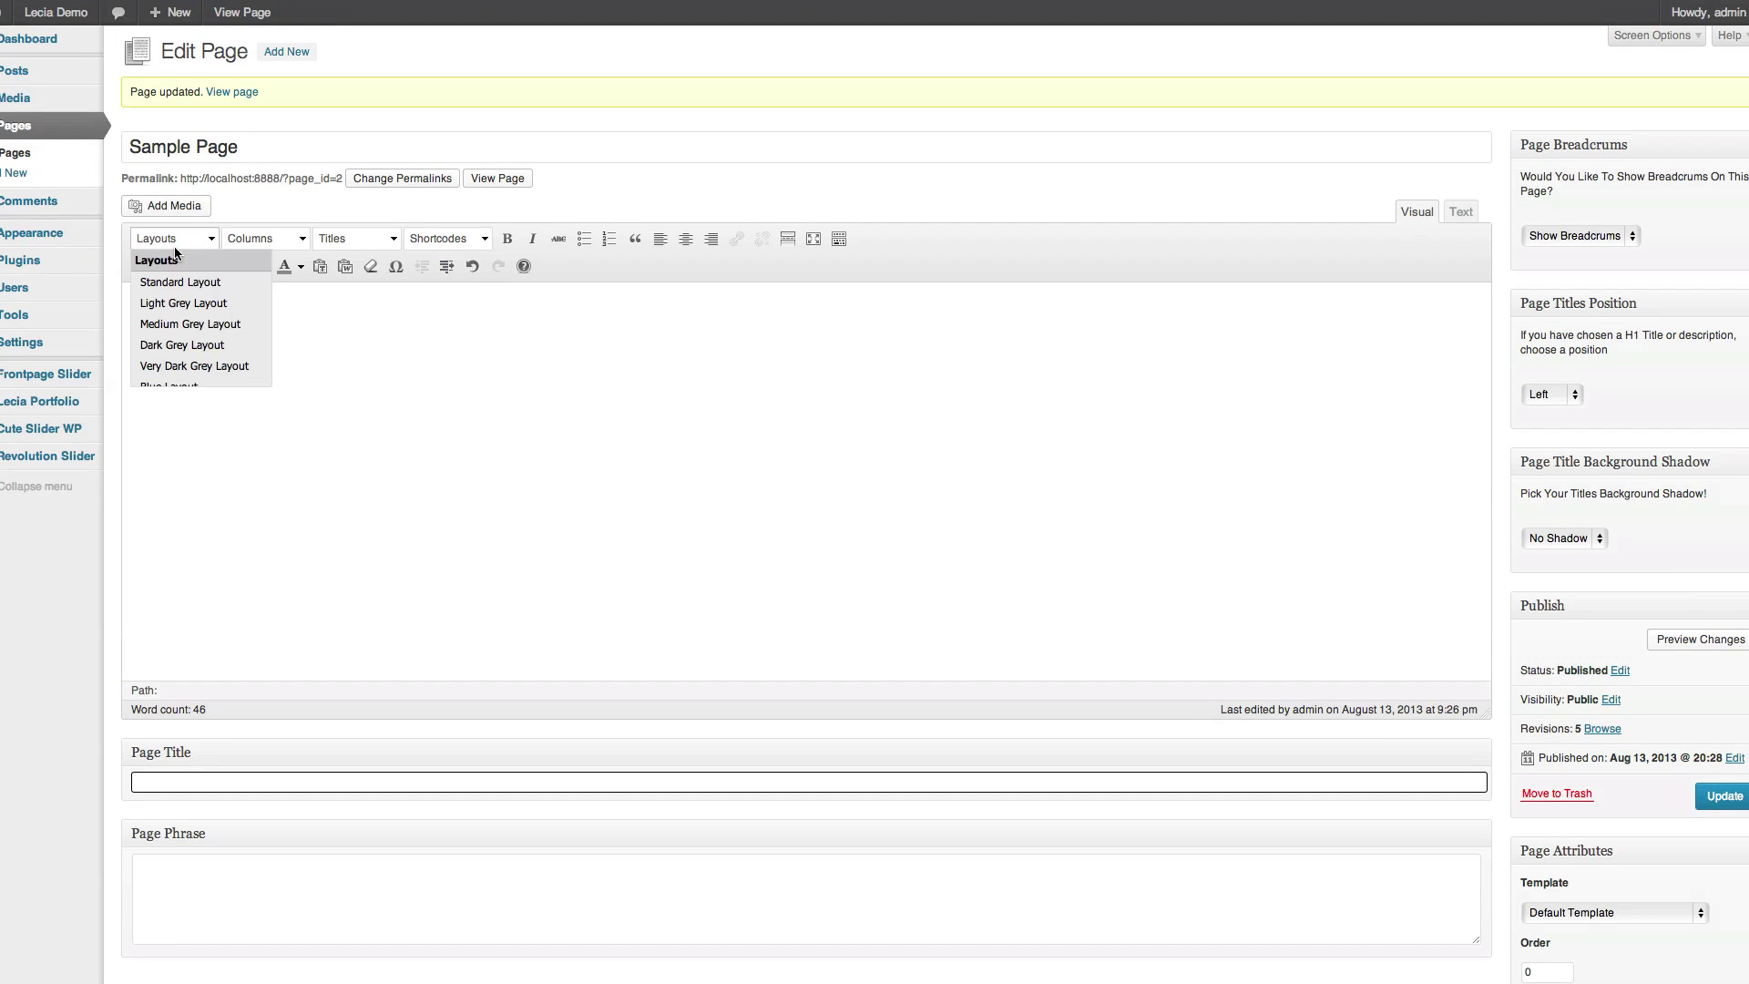
{"action": "left_click", "coordinate": [198, 279]}
{"action": "key", "text": "Return"}
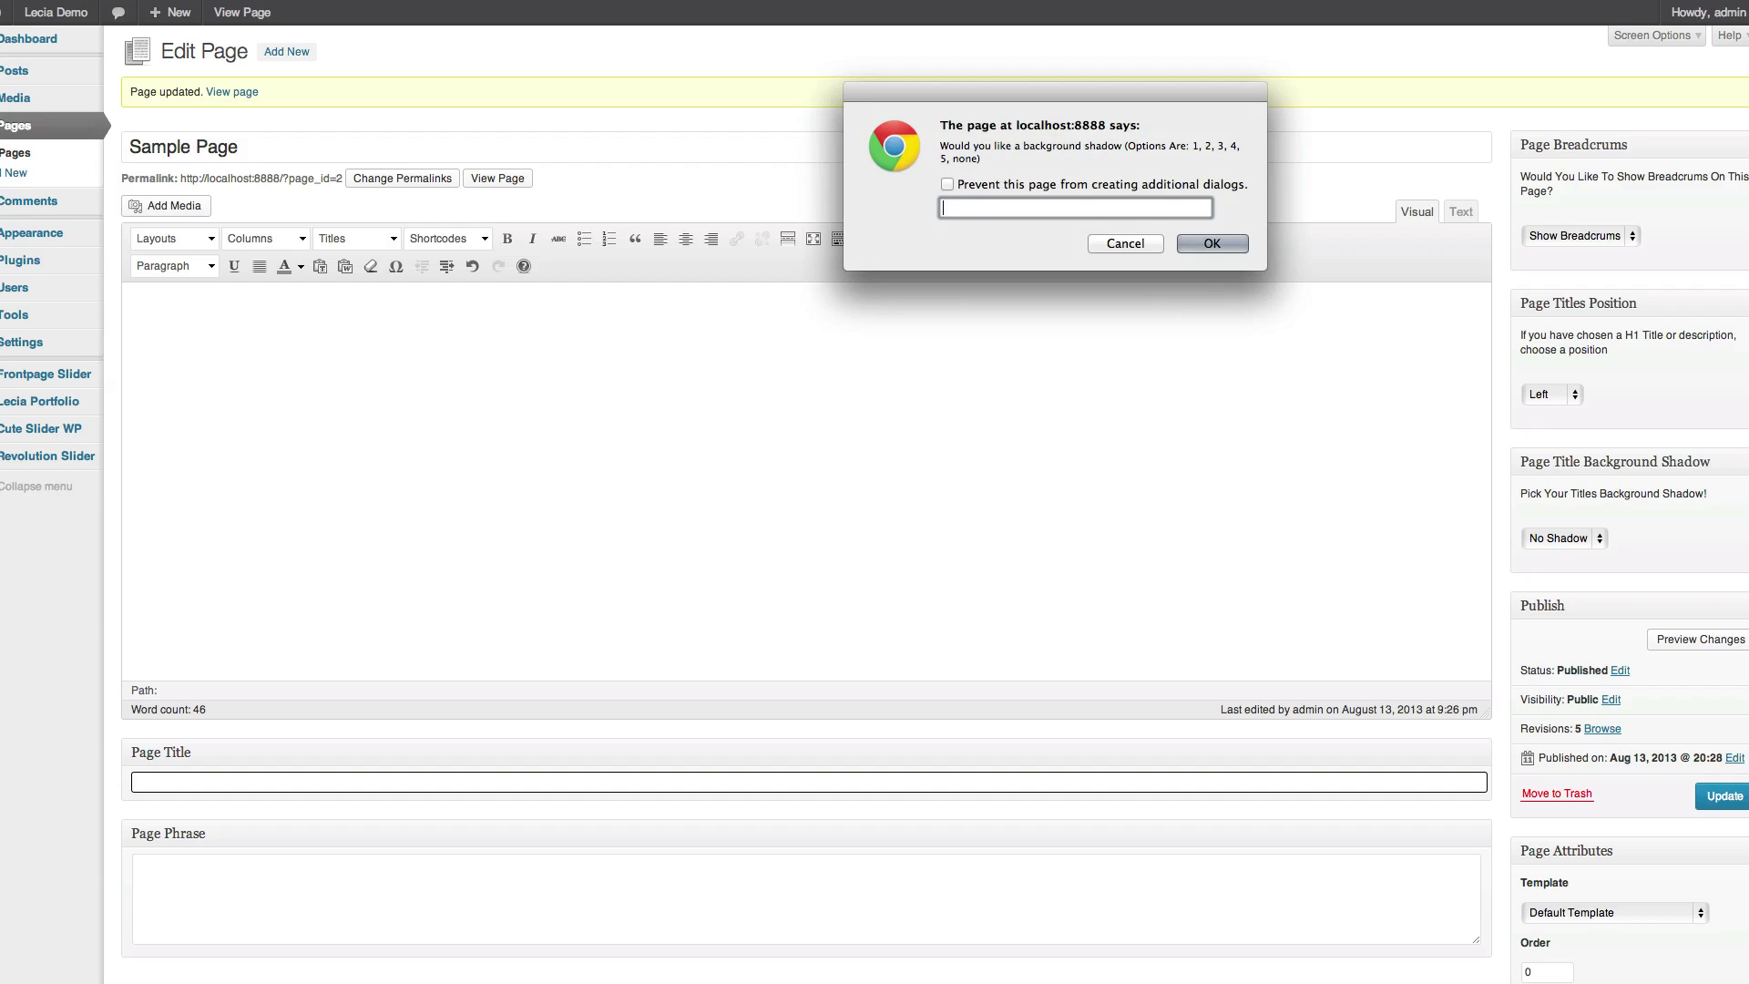
{"action": "key", "text": "Return"}
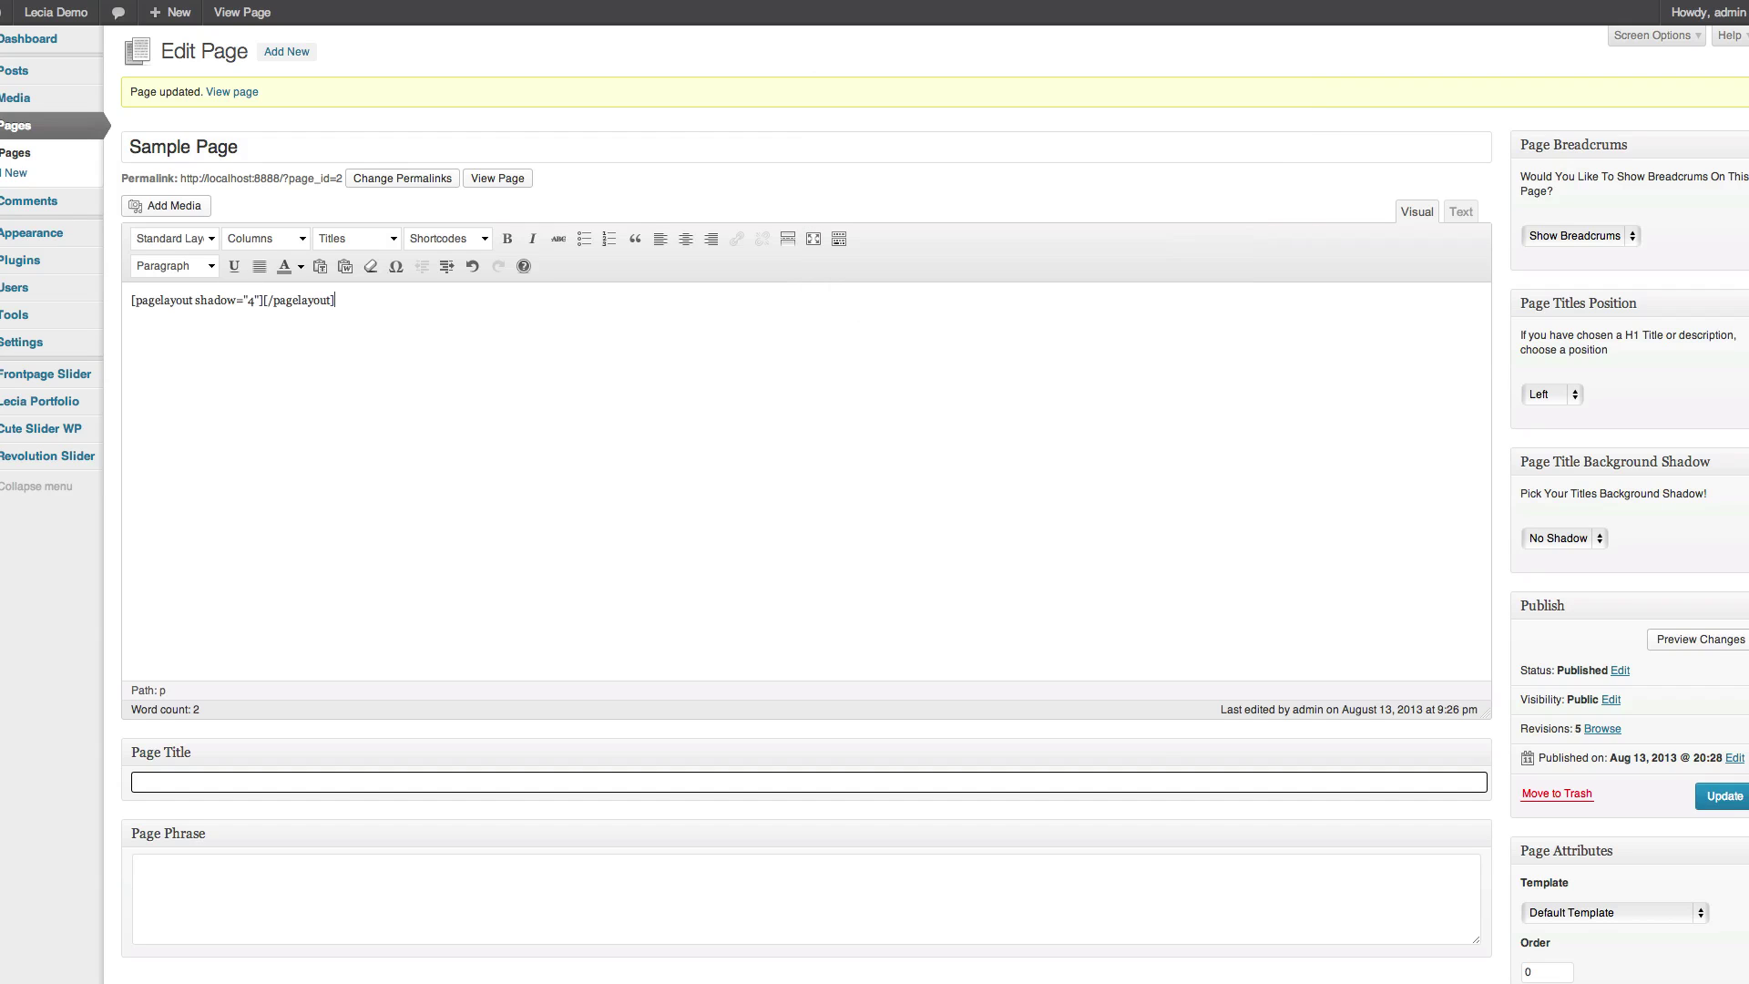
Step: Insert a Row shortcode with no extra class on its own line between the page layout tags
{"action": "left_click", "coordinate": [262, 300]}
{"action": "key", "text": "Return"}
{"action": "key", "text": "Return"}
{"action": "left_click", "coordinate": [300, 240]}
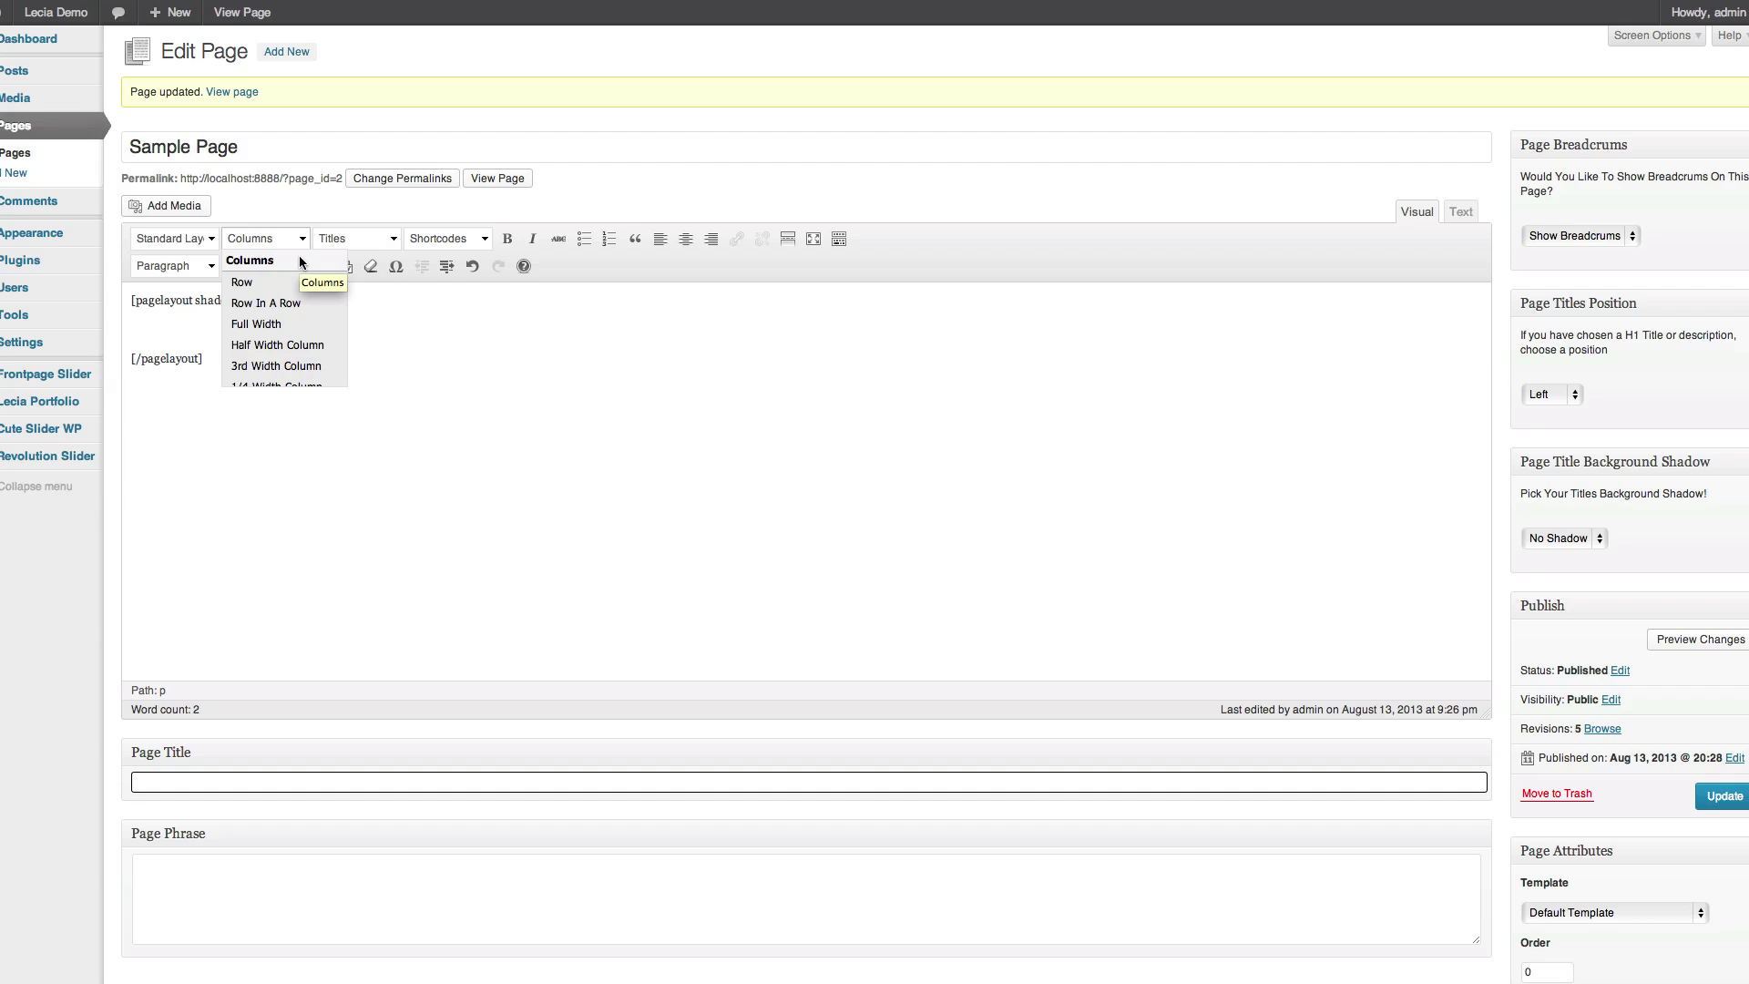
{"action": "left_click", "coordinate": [275, 281]}
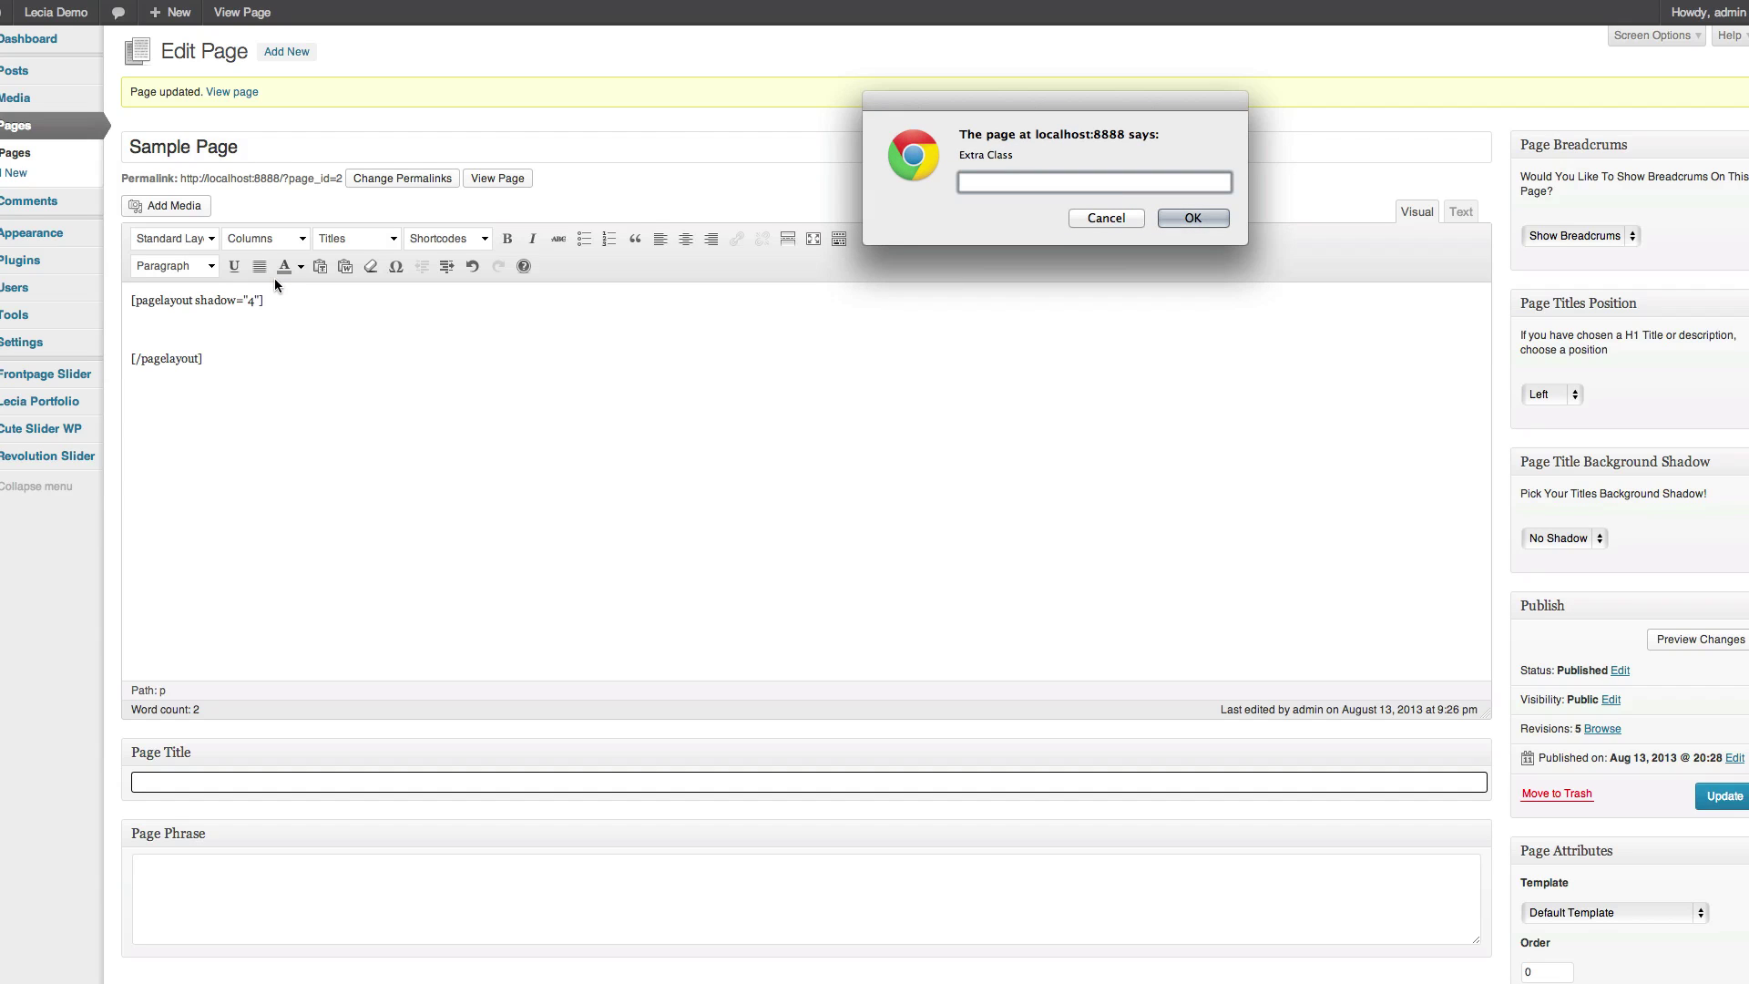
{"action": "key", "text": "Return"}
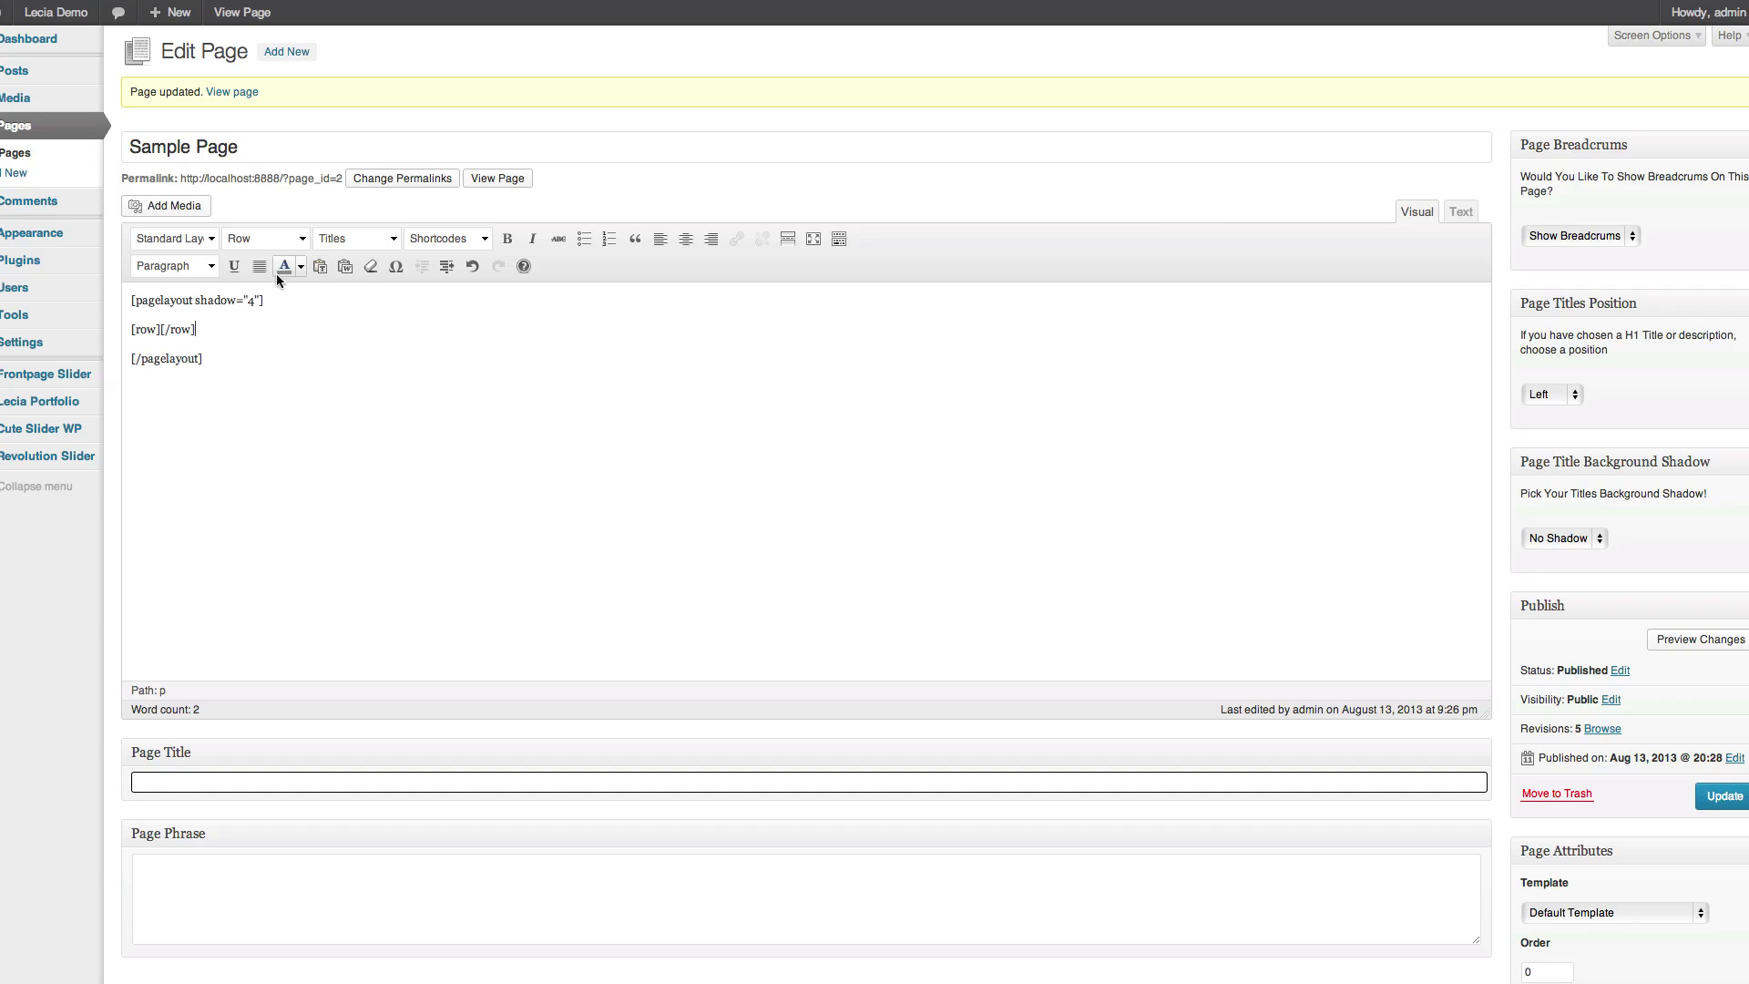
Step: Insert a Full Width column shortcode with no extra class on its own line between the row tags
{"action": "key", "text": "Return"}
{"action": "key", "text": "Return"}
{"action": "left_click", "coordinate": [283, 250]}
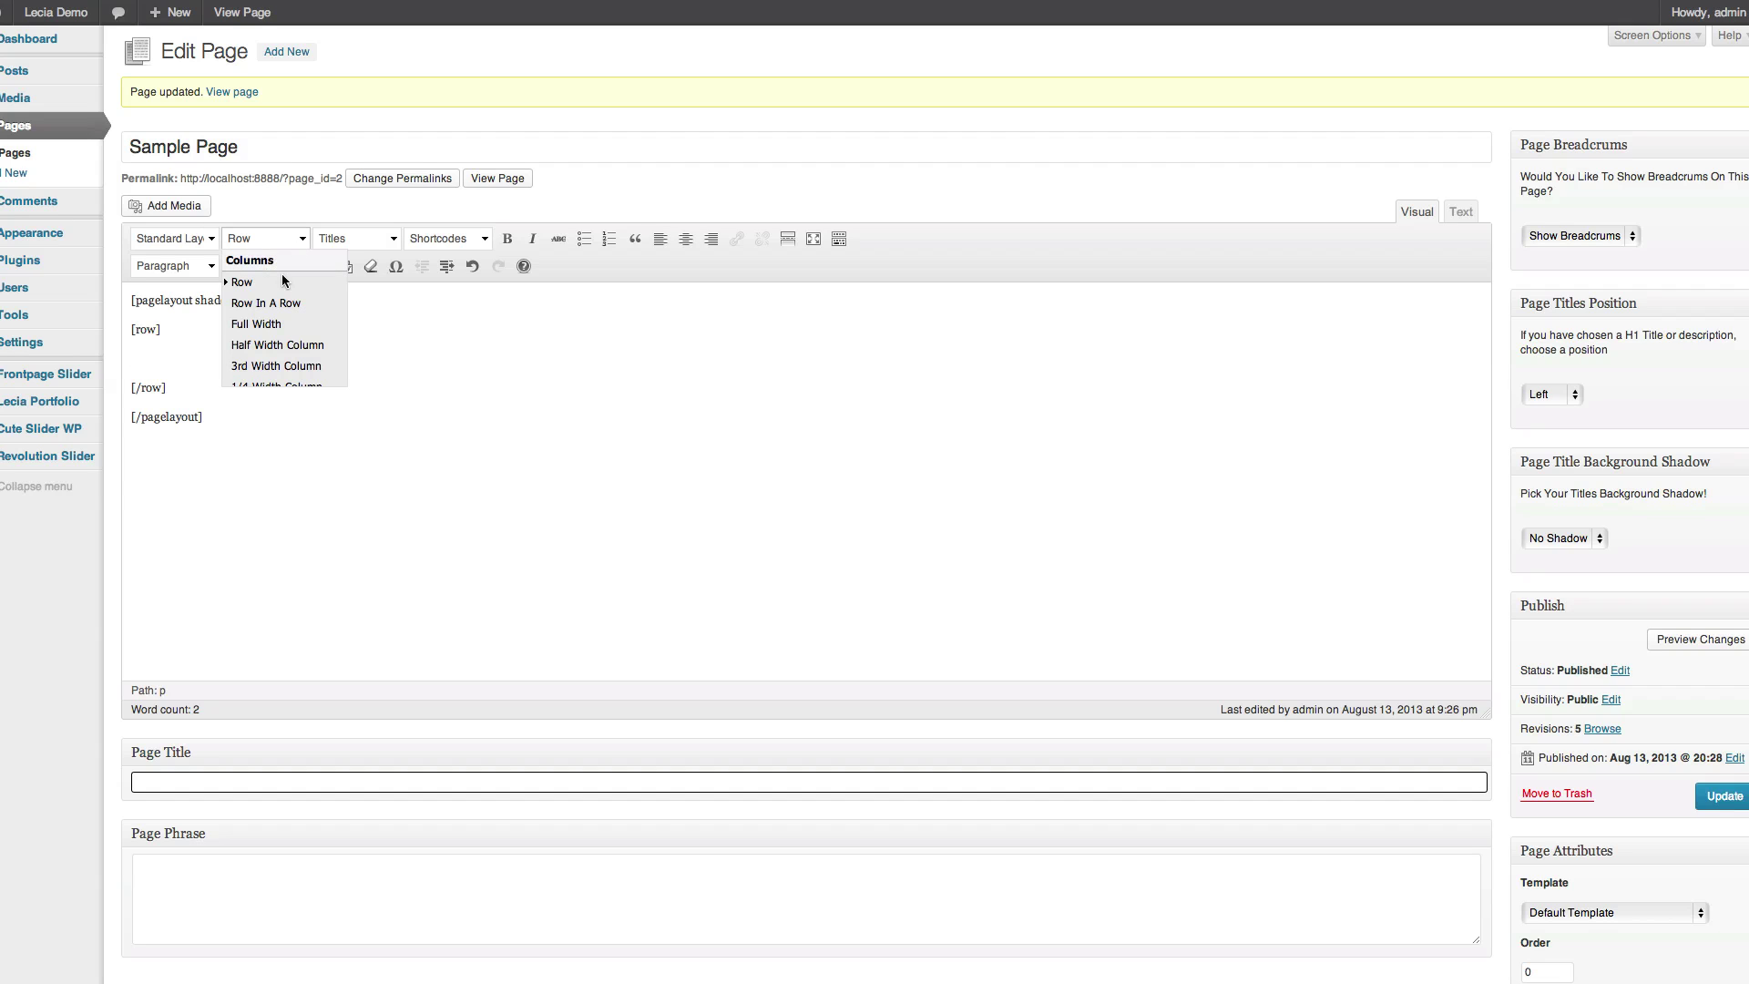
{"action": "left_click", "coordinate": [275, 325]}
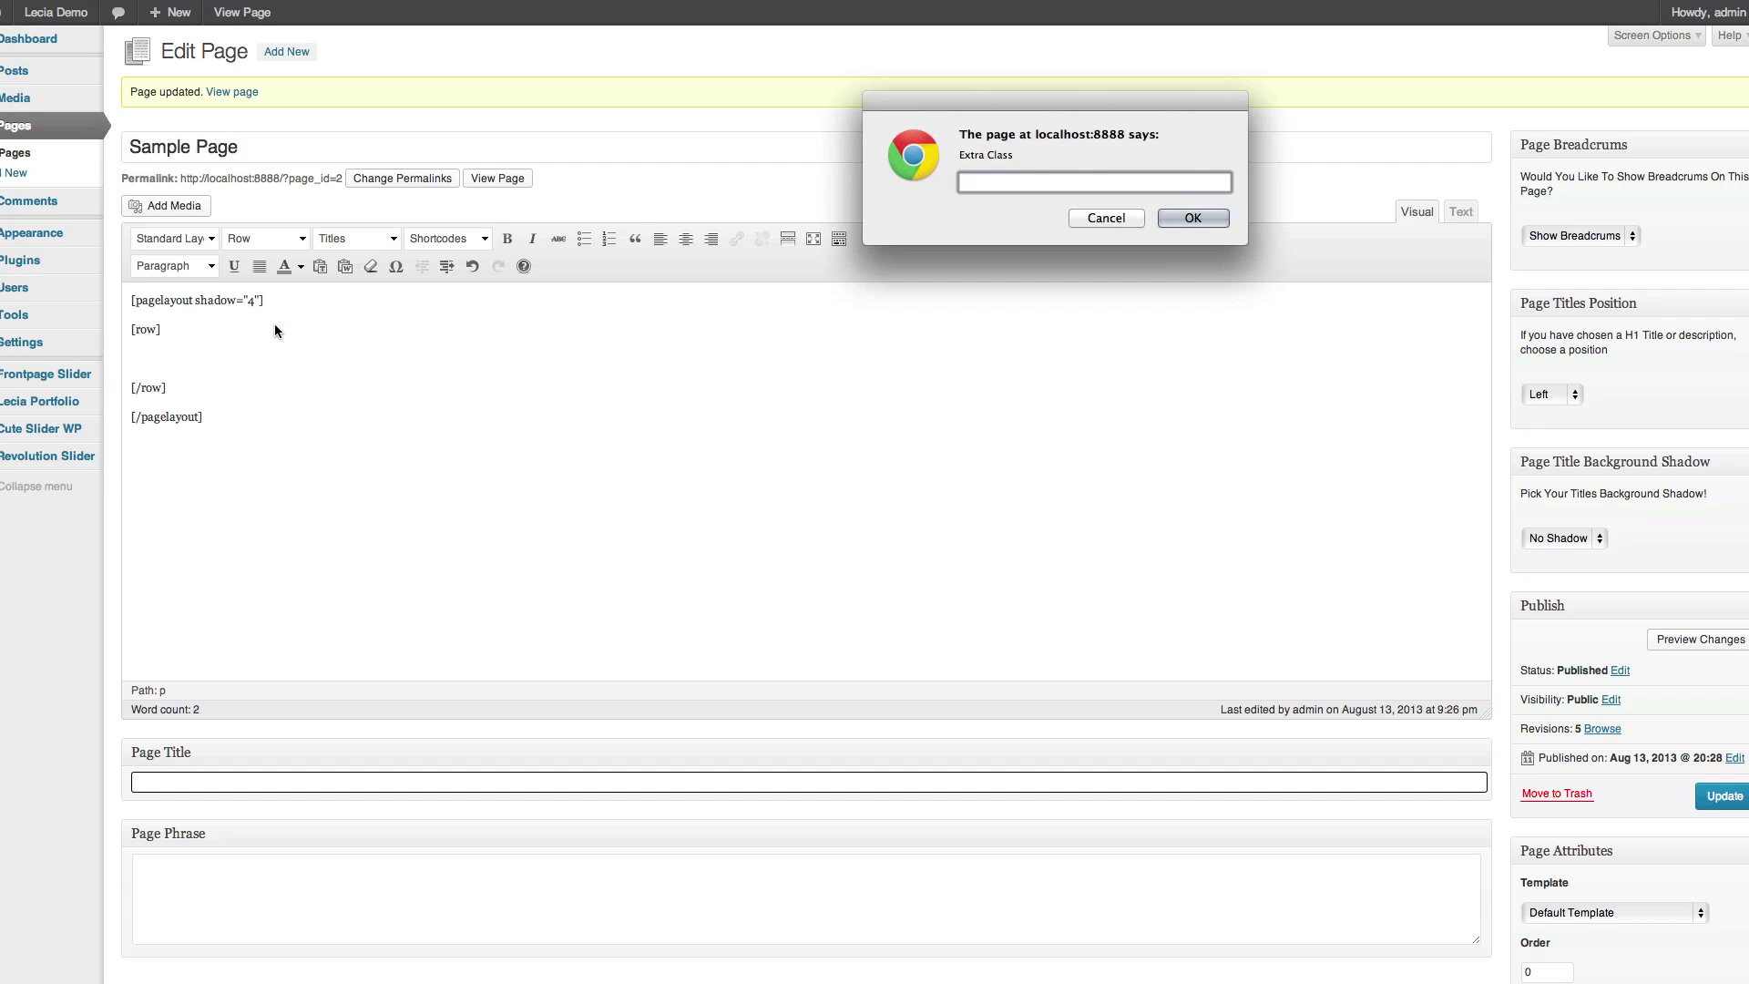
{"action": "key", "text": "Return"}
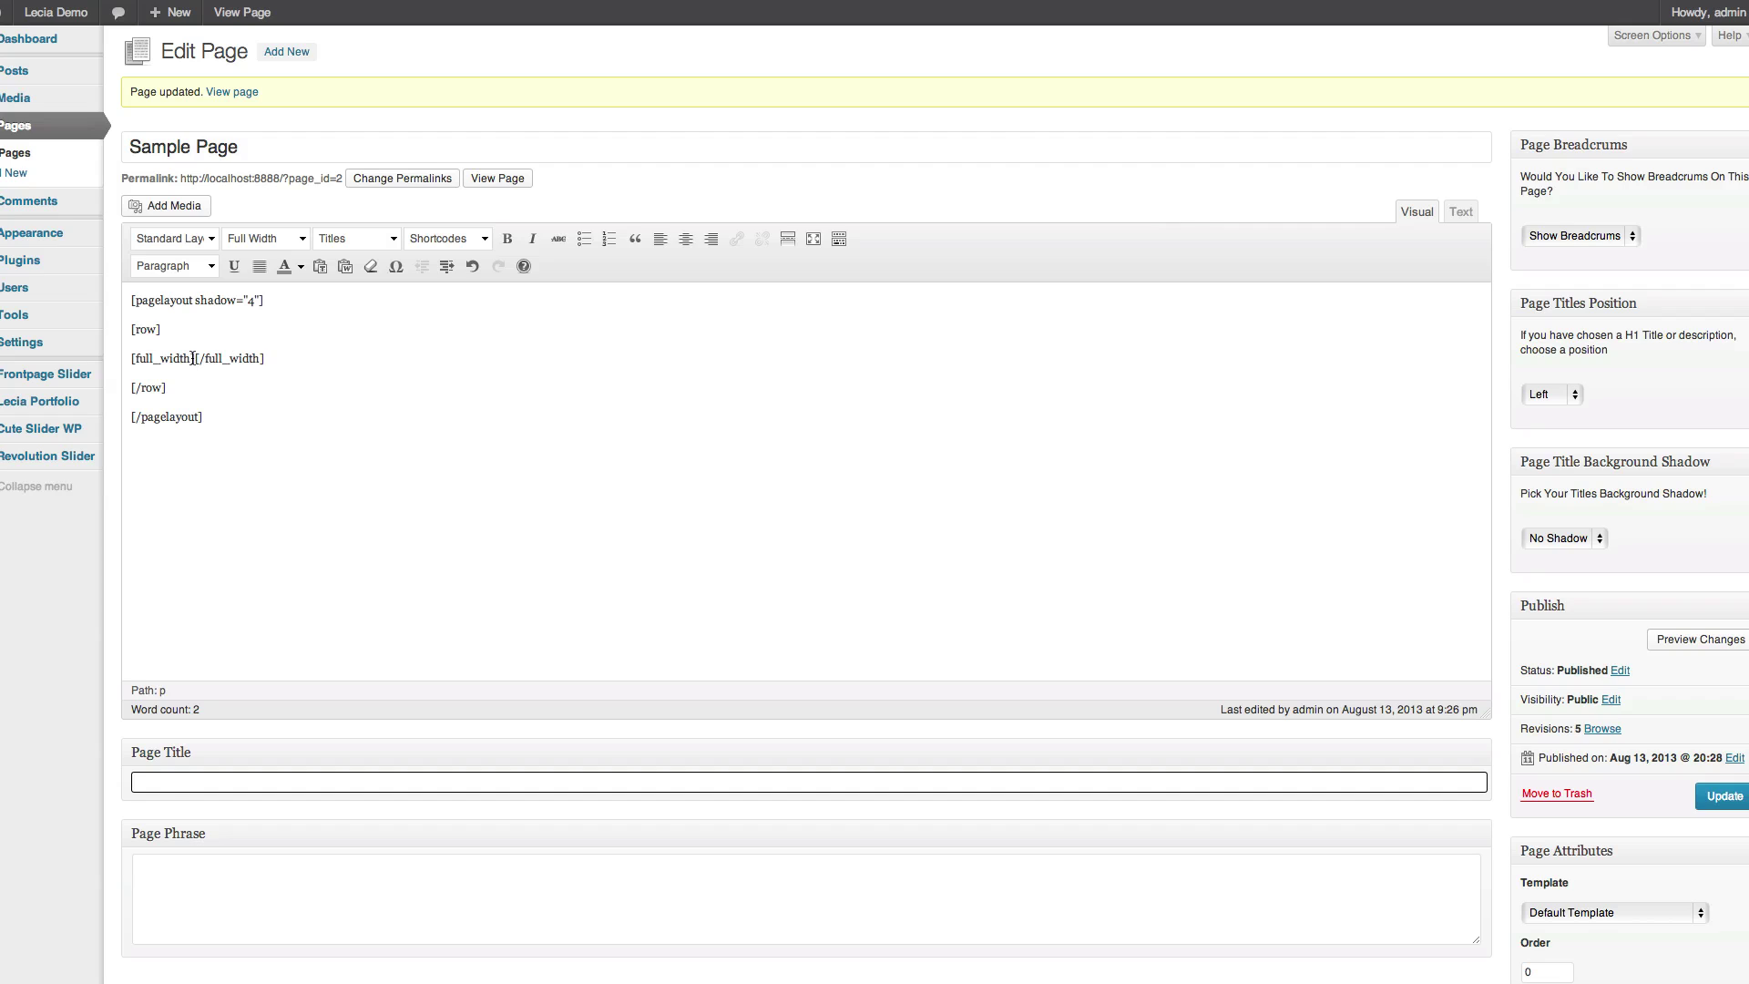
Step: Add the paragraph "This is a full width layout" between the full width column's opening and closing tags
{"action": "key", "text": "Return"}
{"action": "key", "text": "Return"}
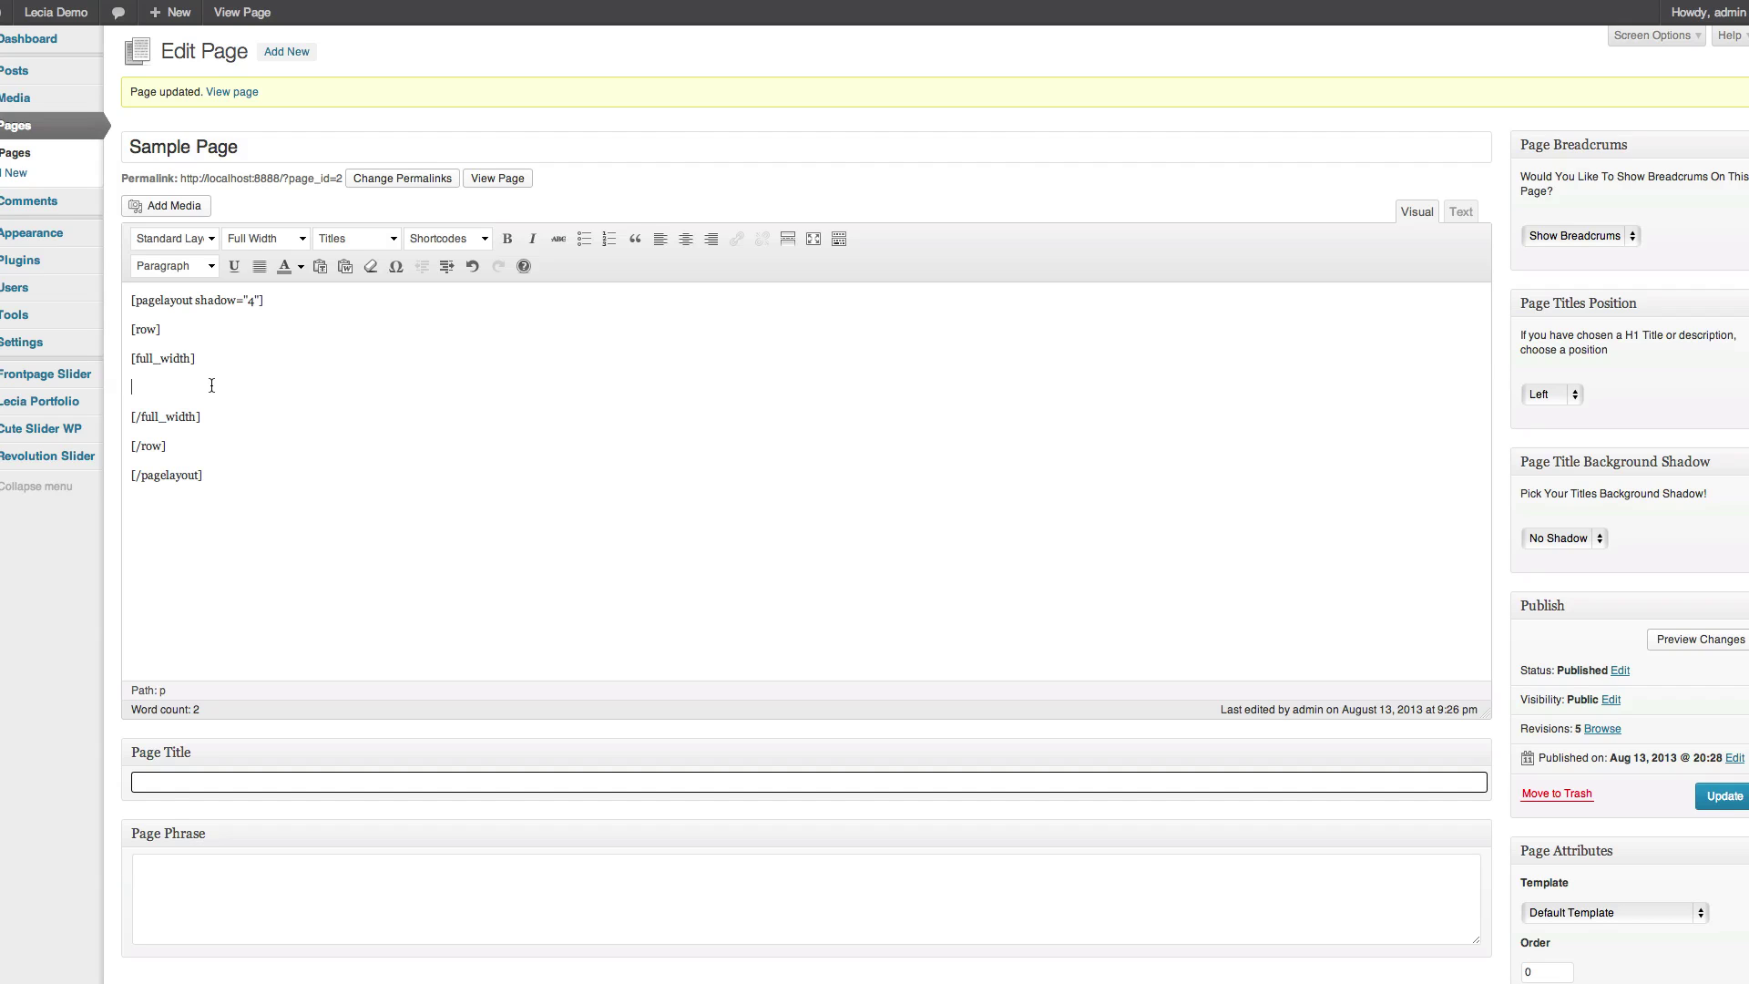
{"action": "type", "text": "This is a full width layout"}
Step: Copy the full width sentence and paste it repeatedly until the paragraph runs to about five lines
{"action": "left_click_drag", "start_coordinate": [274, 390], "coordinate": [40, 389]}
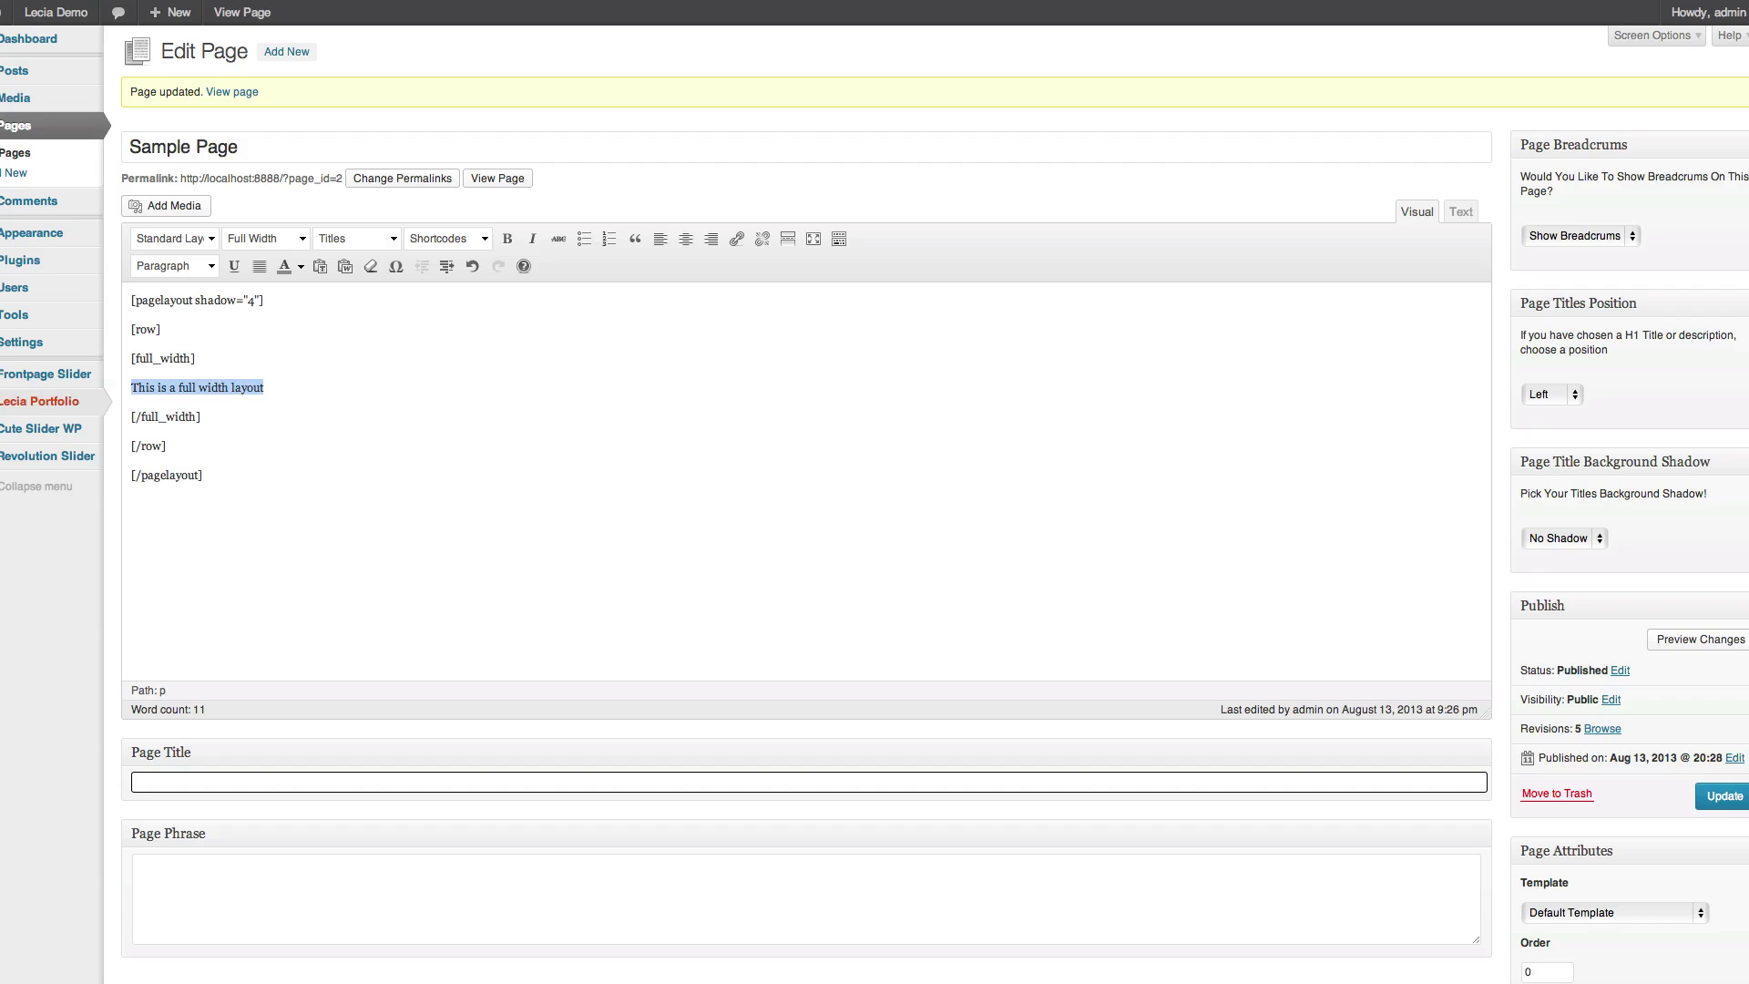
{"action": "key", "text": "ctrl+v"}
{"action": "key", "text": "ctrl+v"}
{"action": "key", "text": "ctrl+v"}
{"action": "key", "text": "ctrl+v"}
{"action": "key", "text": "ctrl+v"}
{"action": "key", "text": "ctrl+v"}
{"action": "key", "text": "ctrl+v"}
{"action": "key", "text": "ctrl+v"}
{"action": "key", "text": "ctrl+v"}
{"action": "key", "text": "ctrl+v"}
{"action": "key", "text": "ctrl+v"}
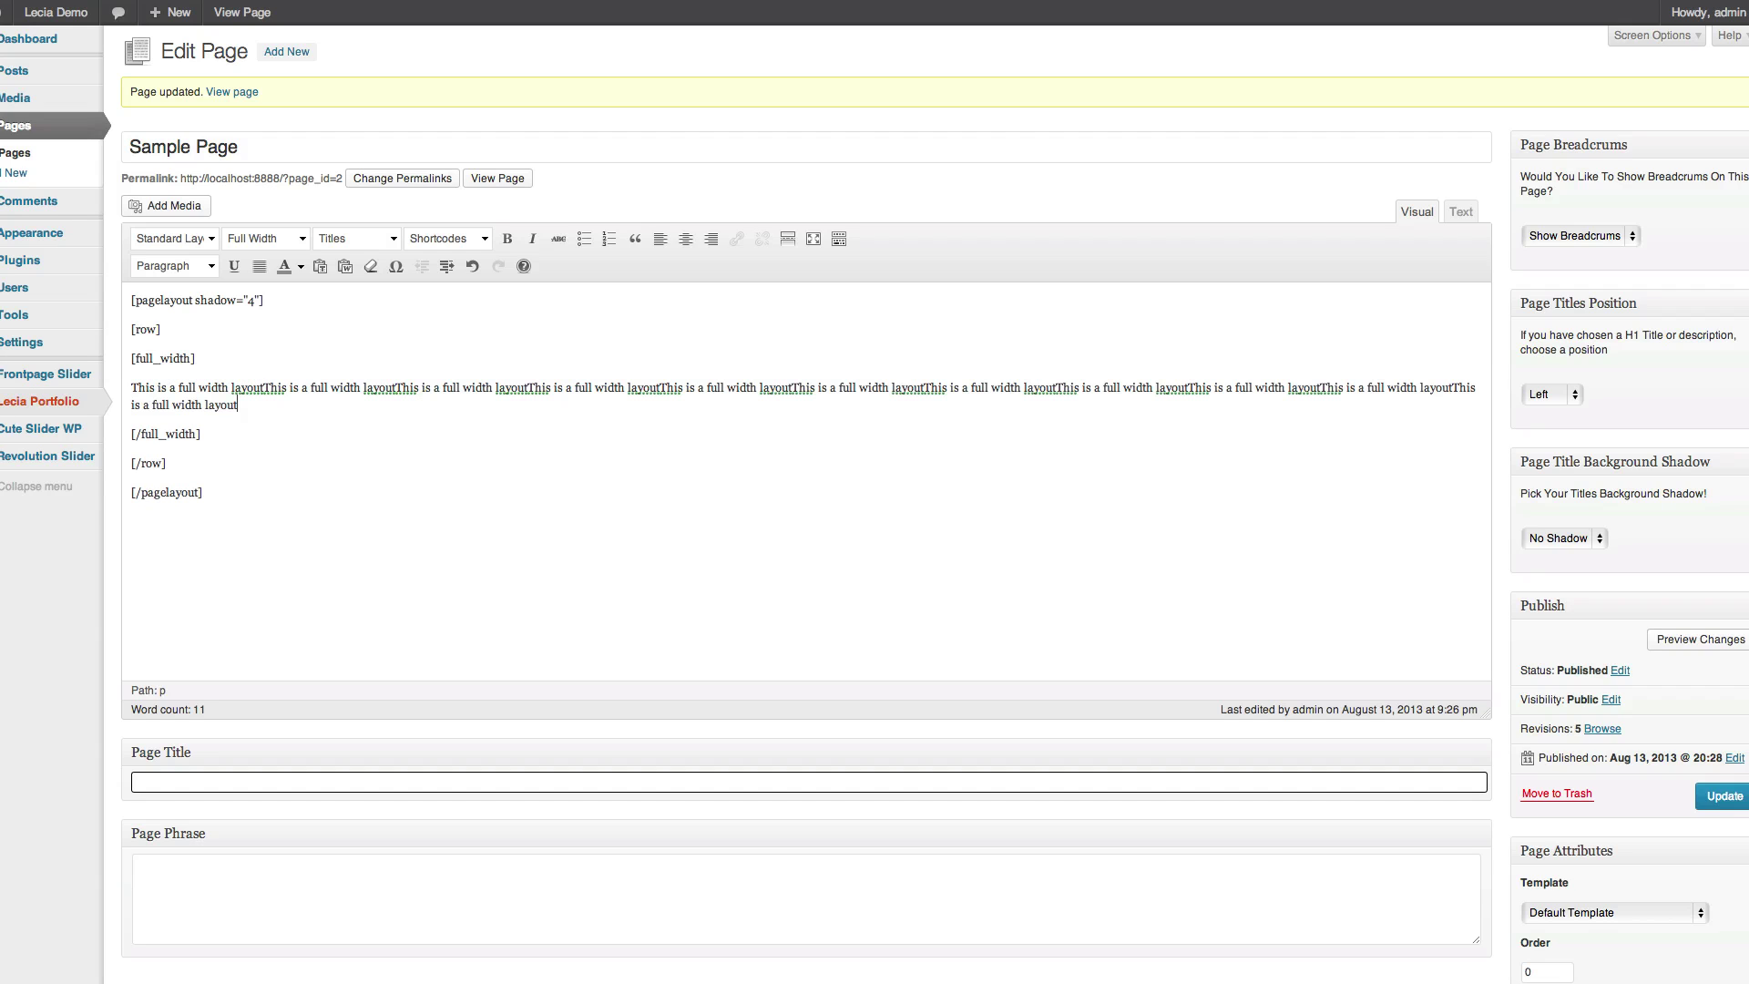
{"action": "key", "text": "ctrl+v"}
{"action": "key", "text": "ctrl+v"}
{"action": "key", "text": "ctrl+v"}
{"action": "key", "text": "ctrl+v"}
{"action": "key", "text": "ctrl+v"}
{"action": "key", "text": "ctrl+v"}
{"action": "key", "text": "ctrl+v"}
{"action": "key", "text": "ctrl+v"}
{"action": "key", "text": "ctrl+v"}
{"action": "key", "text": "ctrl+v"}
{"action": "key", "text": "ctrl+v"}
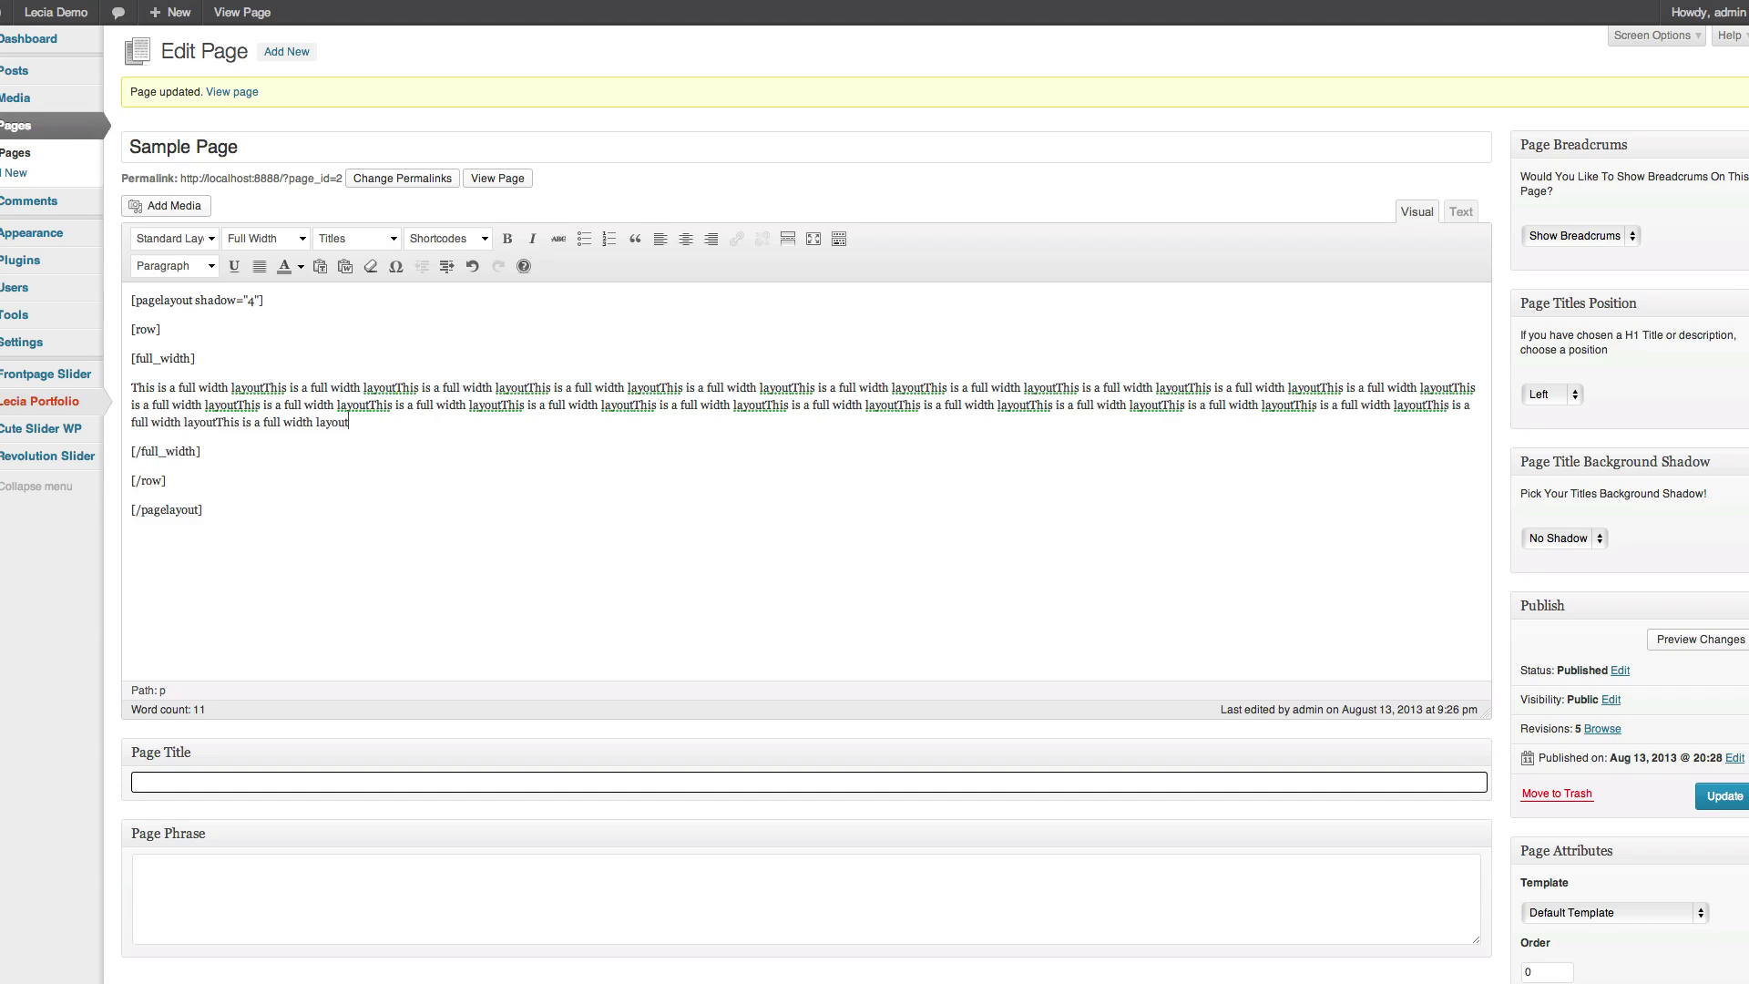
{"action": "key", "text": "ctrl+v"}
{"action": "key", "text": "ctrl+v"}
{"action": "key", "text": "ctrl+v"}
{"action": "key", "text": "ctrl+v"}
{"action": "key", "text": "ctrl+v"}
{"action": "key", "text": "ctrl+v"}
{"action": "key", "text": "ctrl+v"}
{"action": "key", "text": "ctrl+v"}
{"action": "key", "text": "ctrl+v"}
{"action": "key", "text": "ctrl+v"}
{"action": "key", "text": "ctrl+v"}
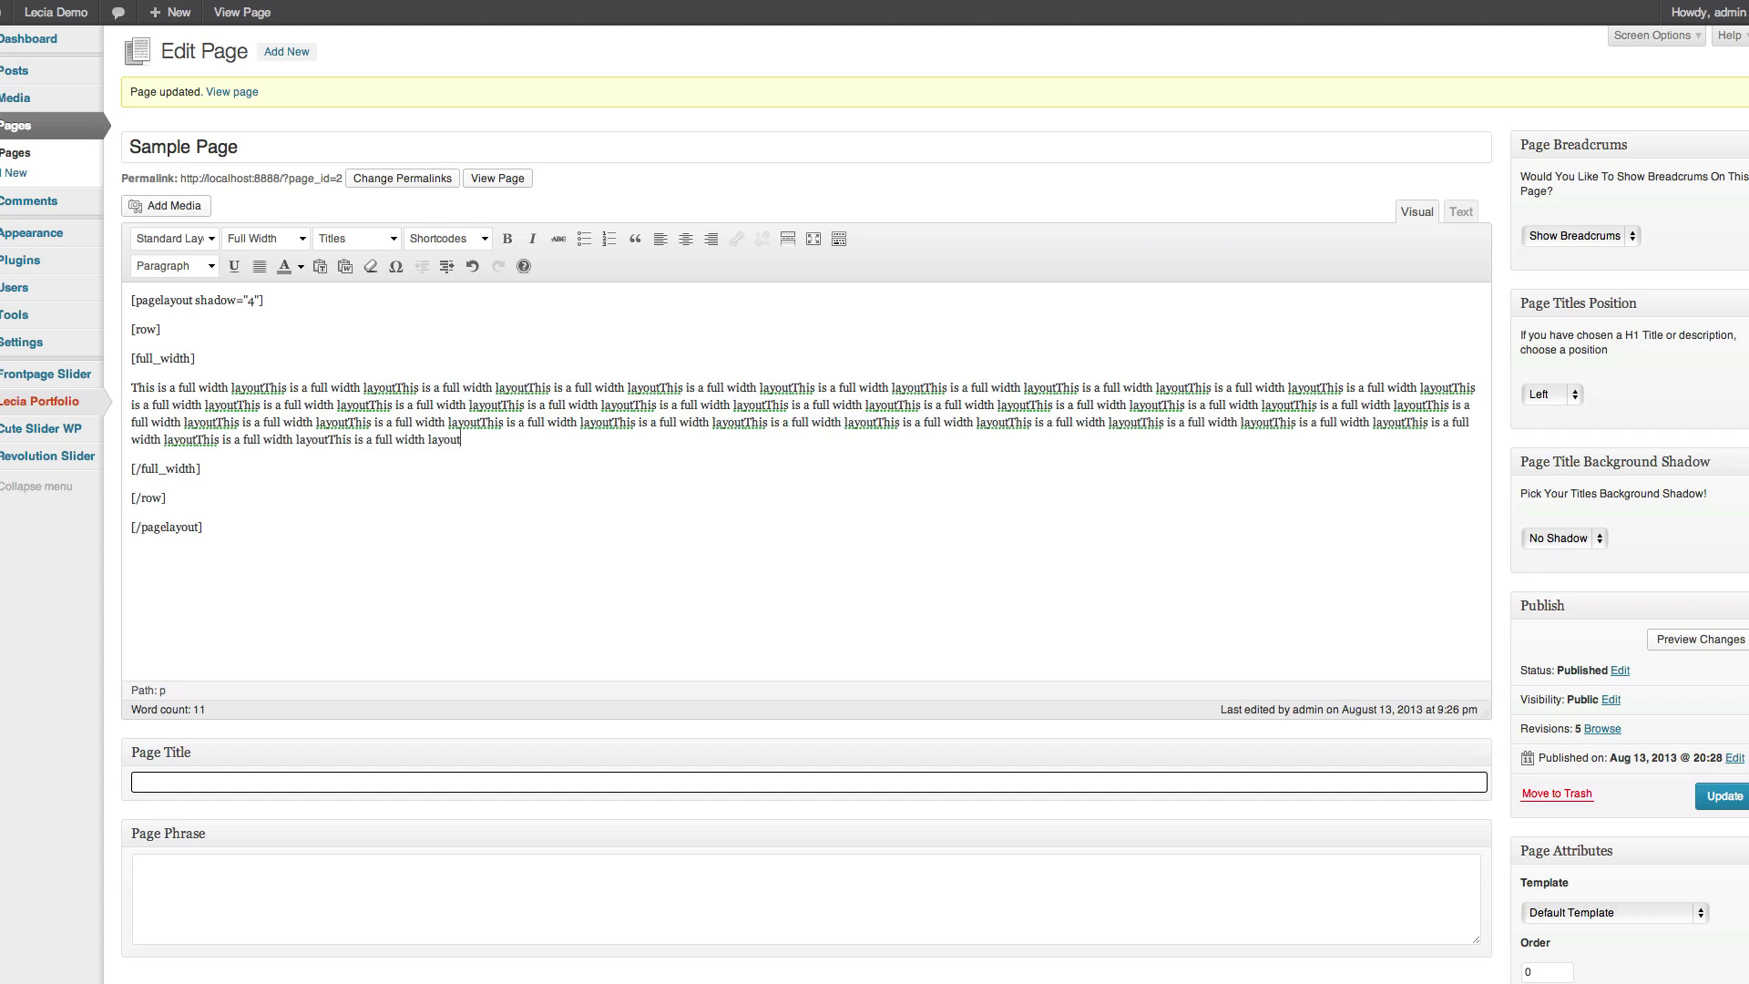
{"action": "key", "text": "ctrl+v"}
{"action": "key", "text": "ctrl+v"}
{"action": "key", "text": "ctrl+v"}
{"action": "key", "text": "ctrl+v"}
{"action": "key", "text": "ctrl+v"}
{"action": "key", "text": "ctrl+v"}
{"action": "key", "text": "ctrl+v"}
{"action": "key", "text": "ctrl+v"}
{"action": "key", "text": "ctrl+v"}
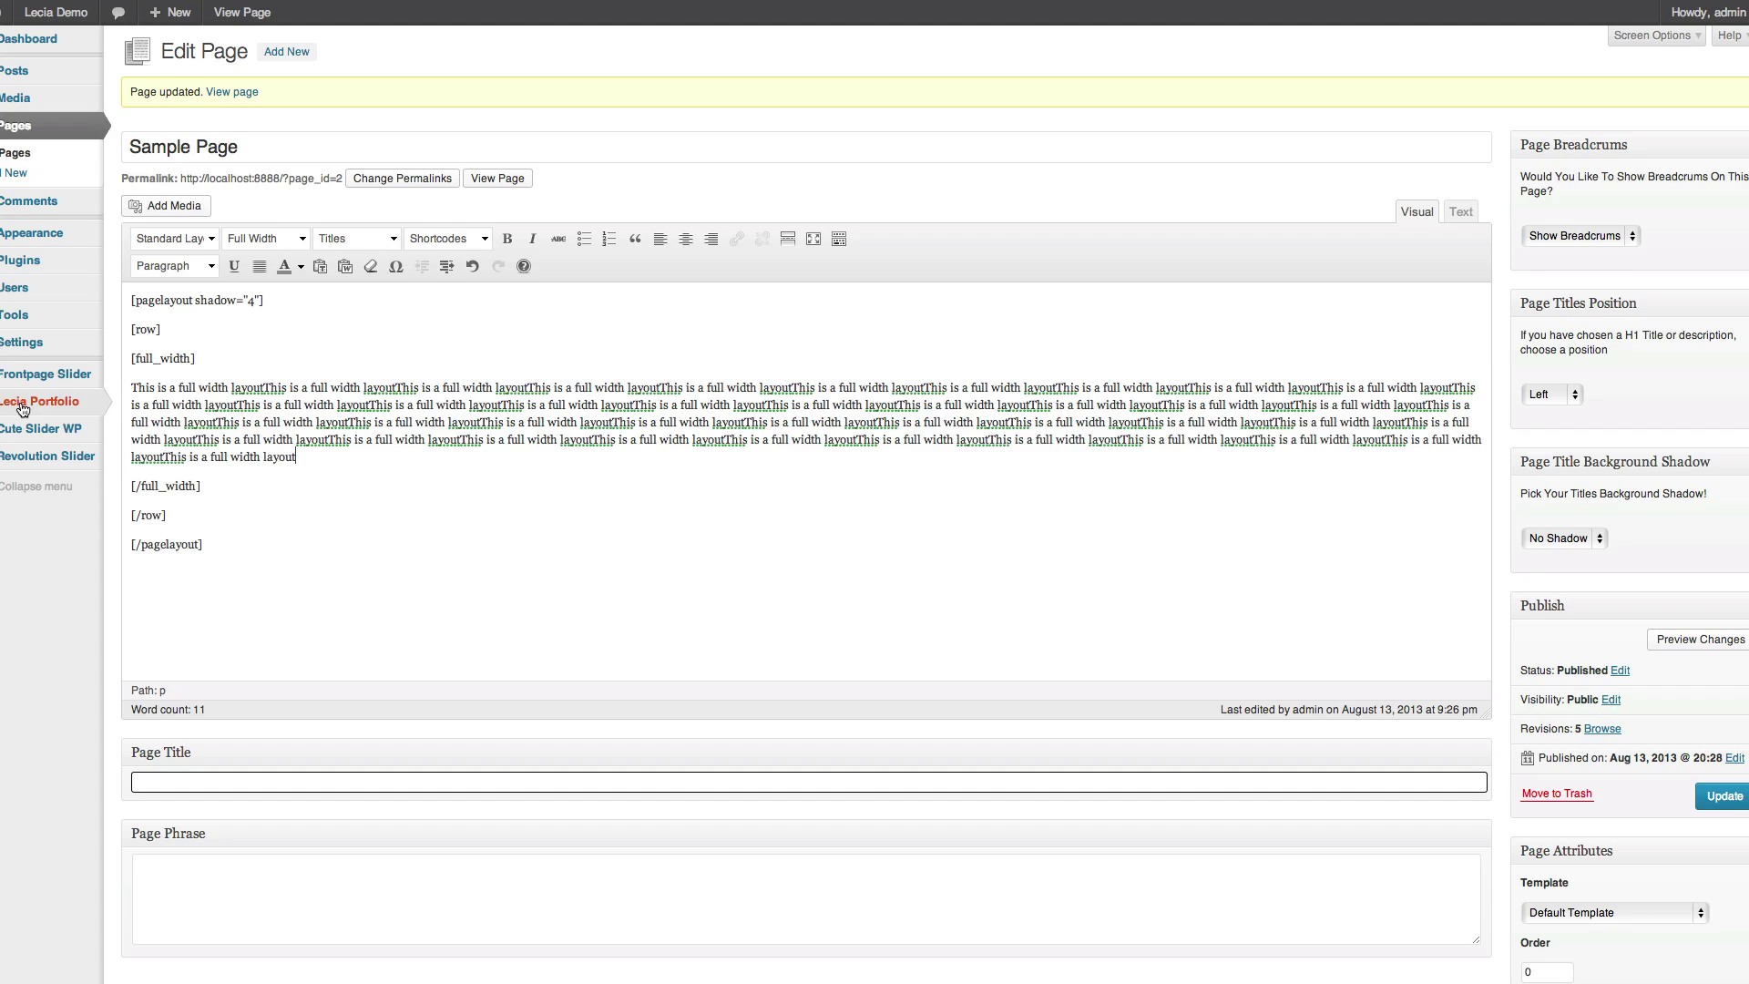
Step: Insert a Half Width Column shortcode with no extra class below the full width block, inside the row
{"action": "left_click", "coordinate": [211, 490]}
{"action": "key", "text": "Return"}
{"action": "key", "text": "Return"}
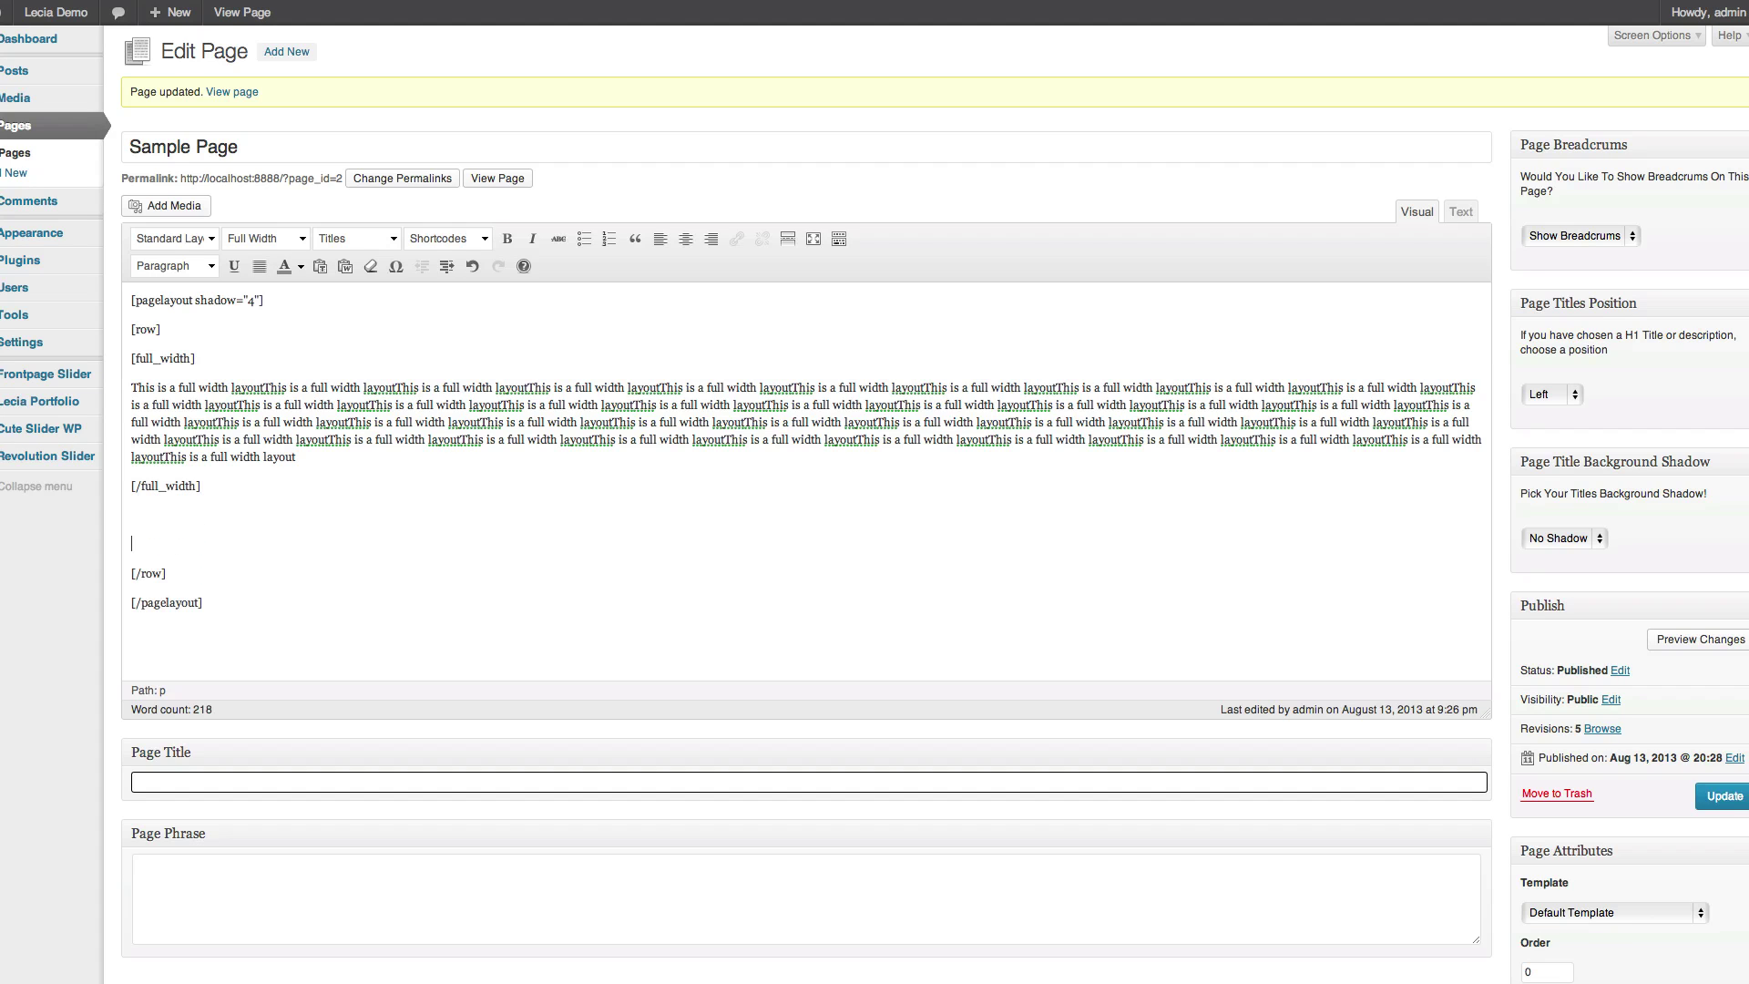
{"action": "key", "text": "BackSpace"}
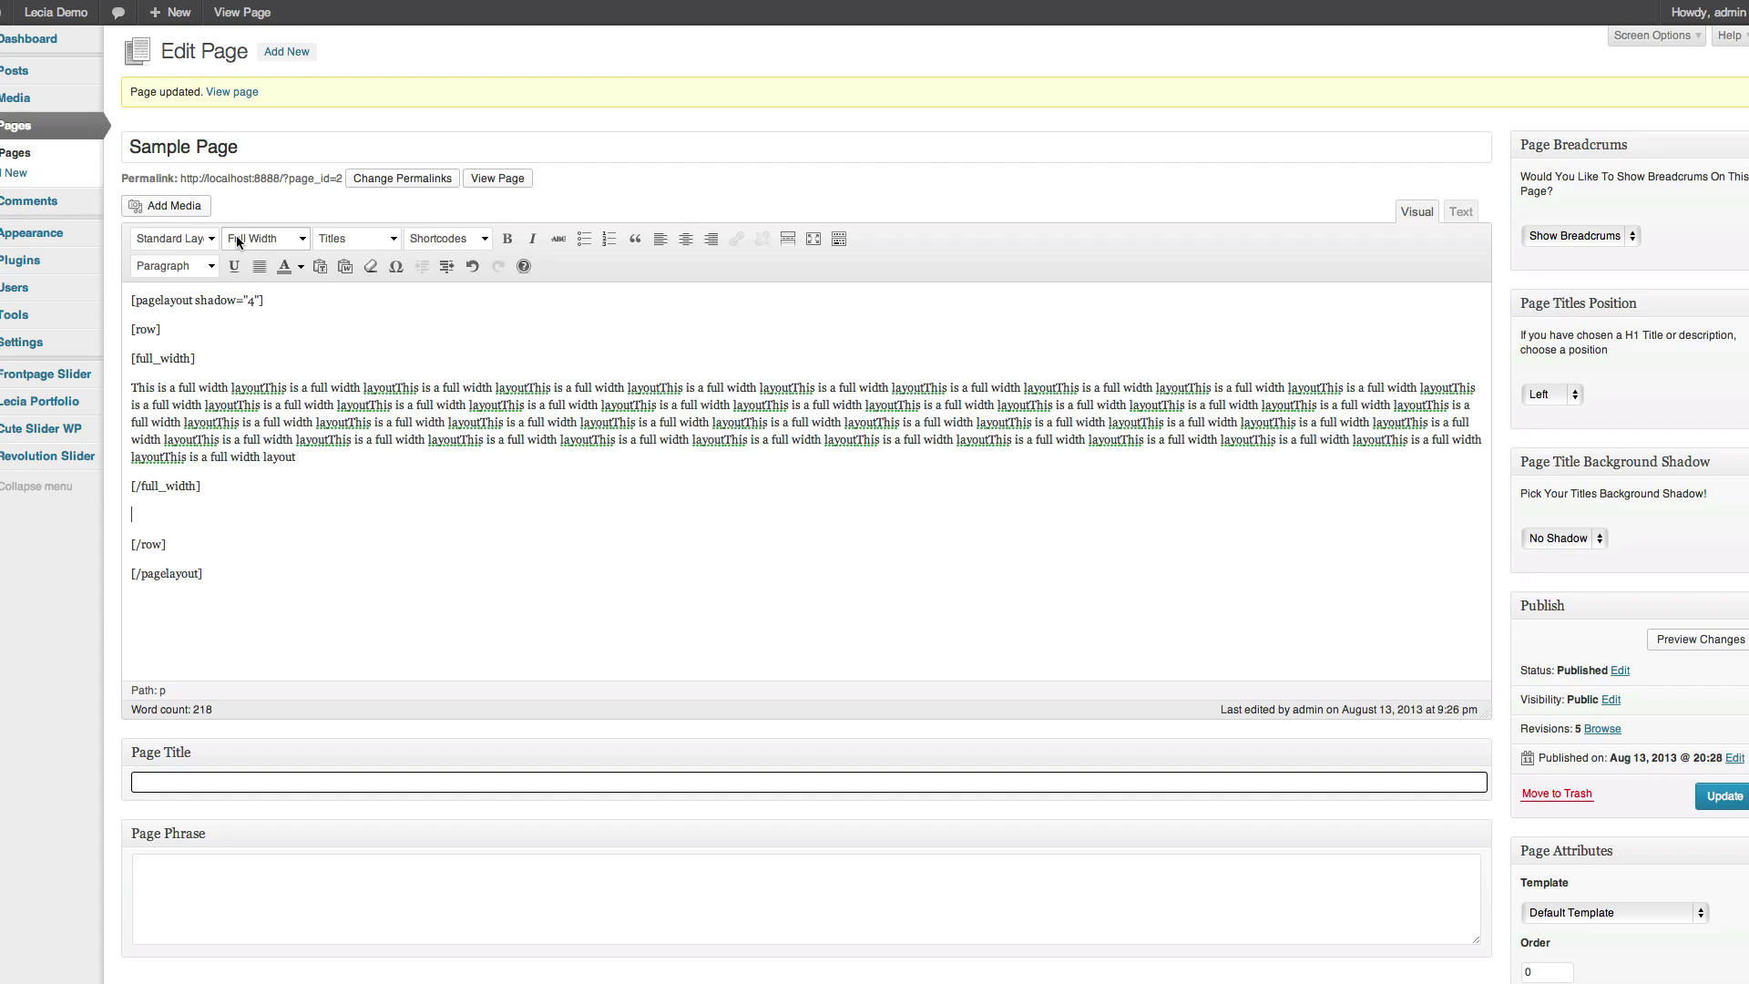
{"action": "left_click", "coordinate": [268, 239]}
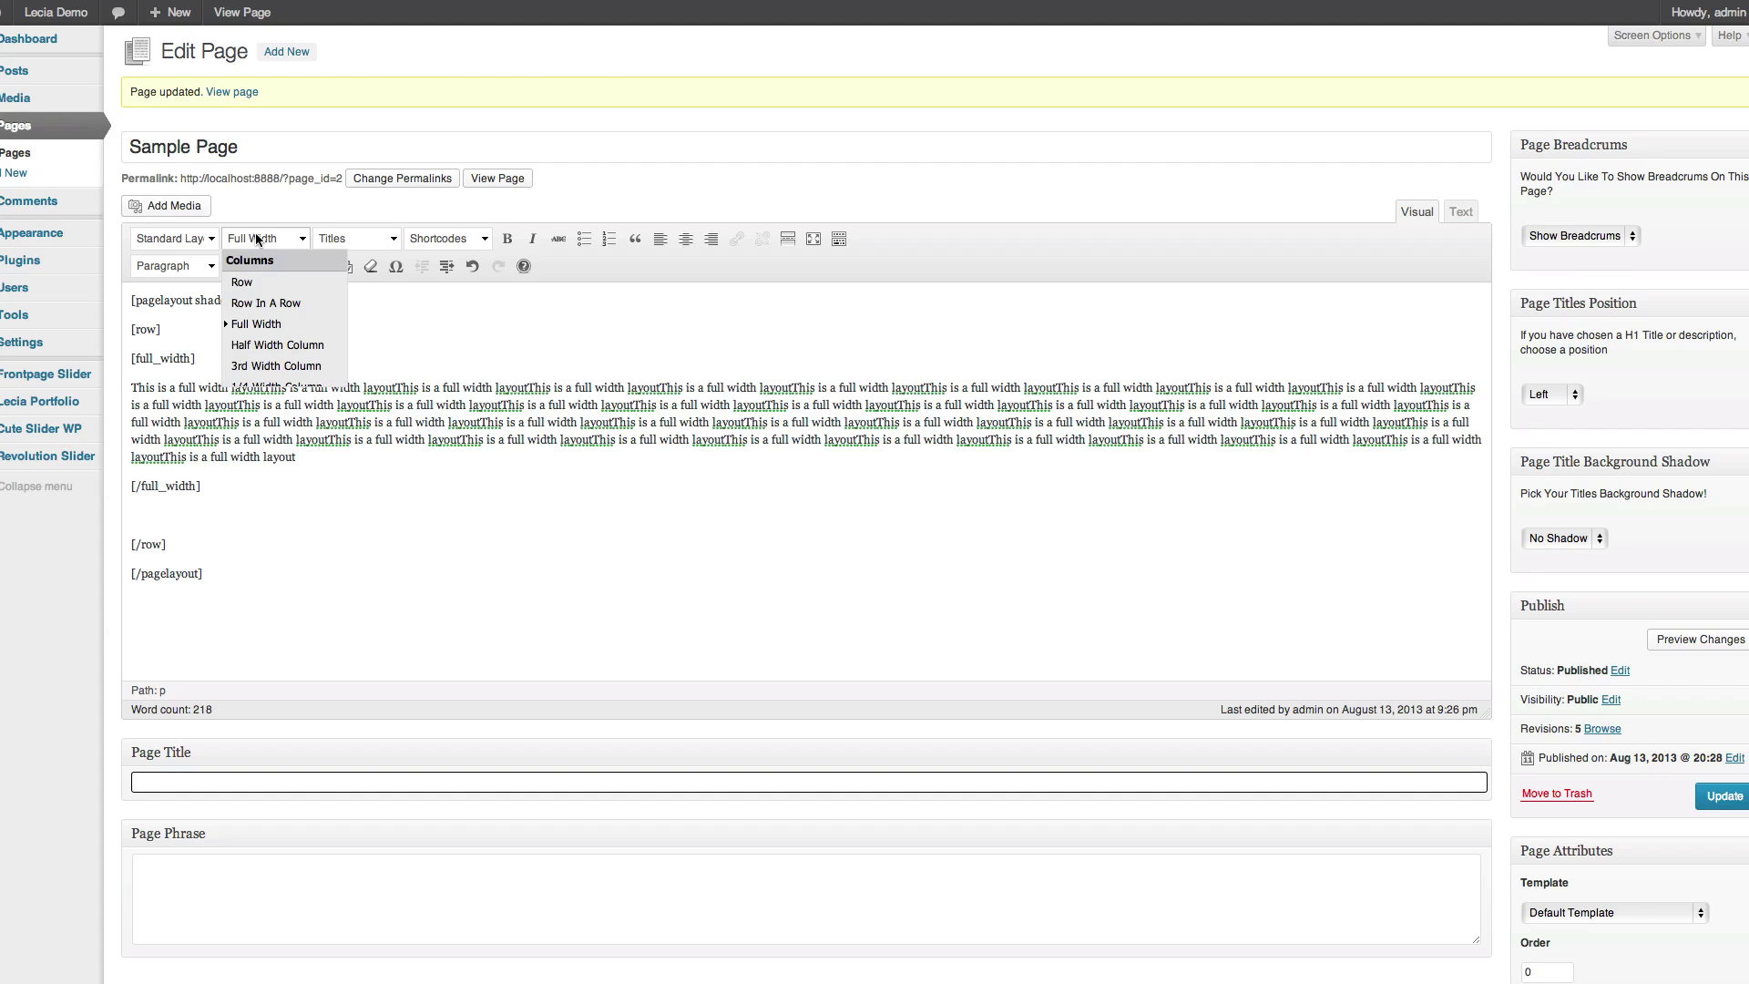
{"action": "left_click", "coordinate": [256, 346]}
{"action": "key", "text": "Return"}
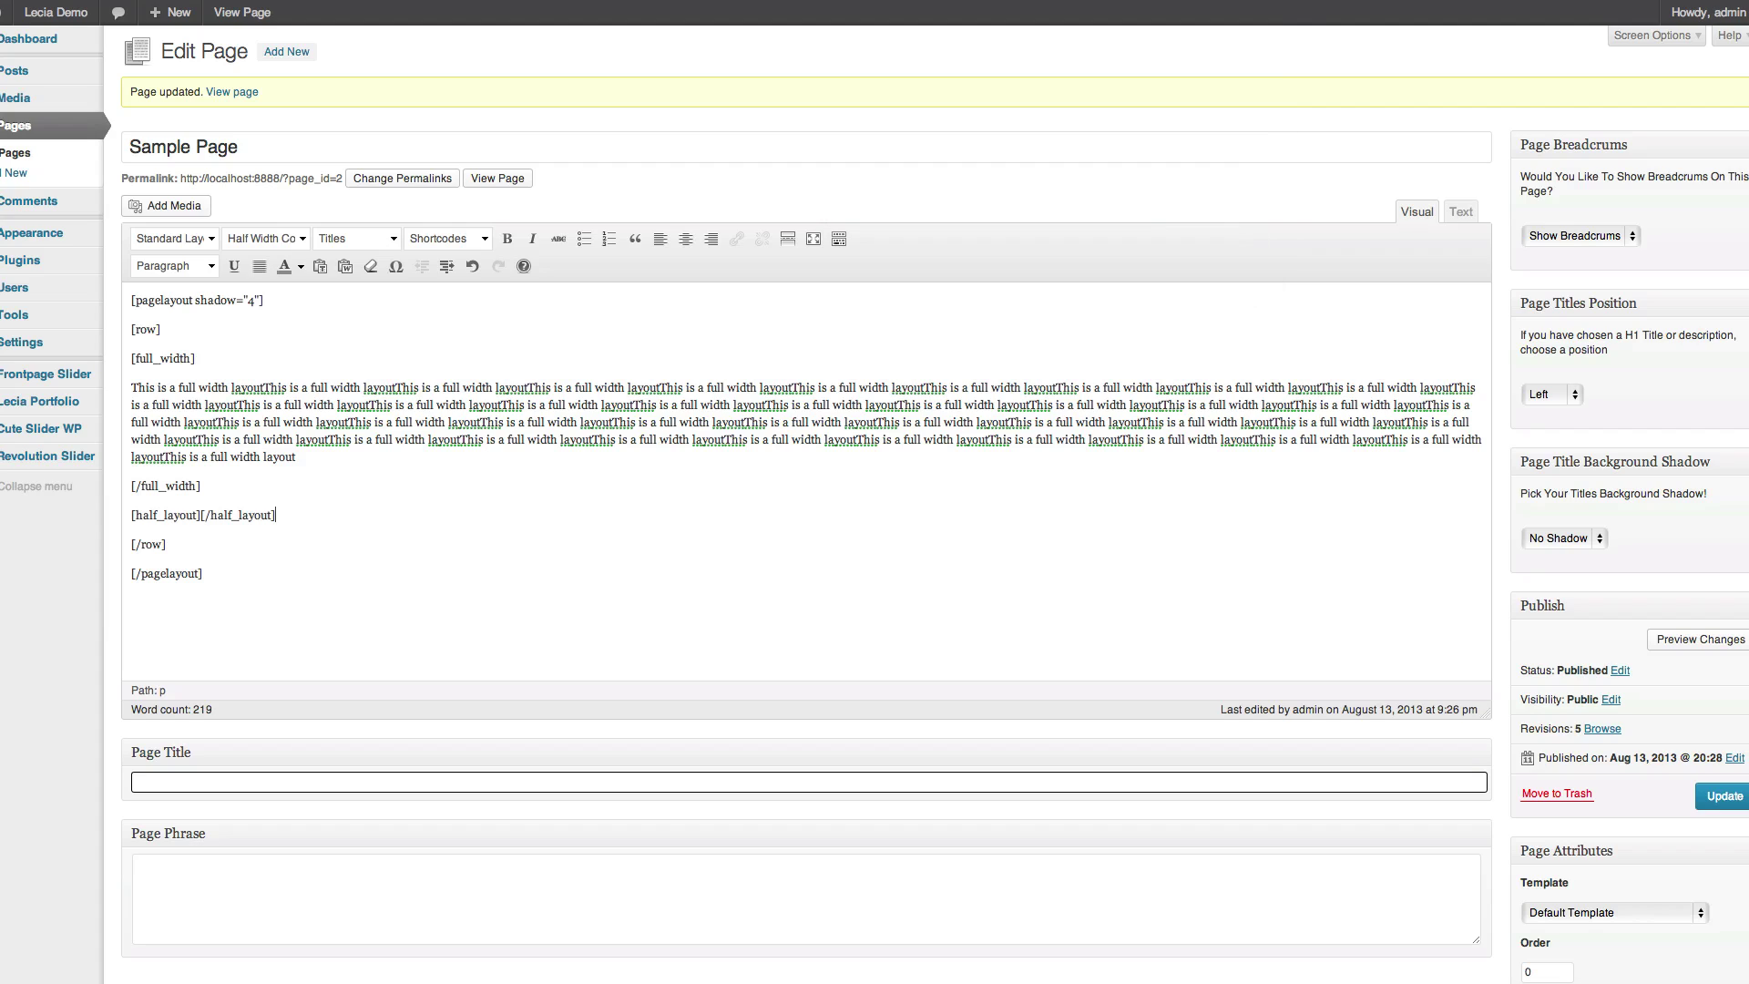
Step: Add the paragraph "This is a half width layout" between the half width column's opening and closing tags
{"action": "left_click", "coordinate": [201, 515]}
{"action": "key", "text": "Return"}
{"action": "key", "text": "Return"}
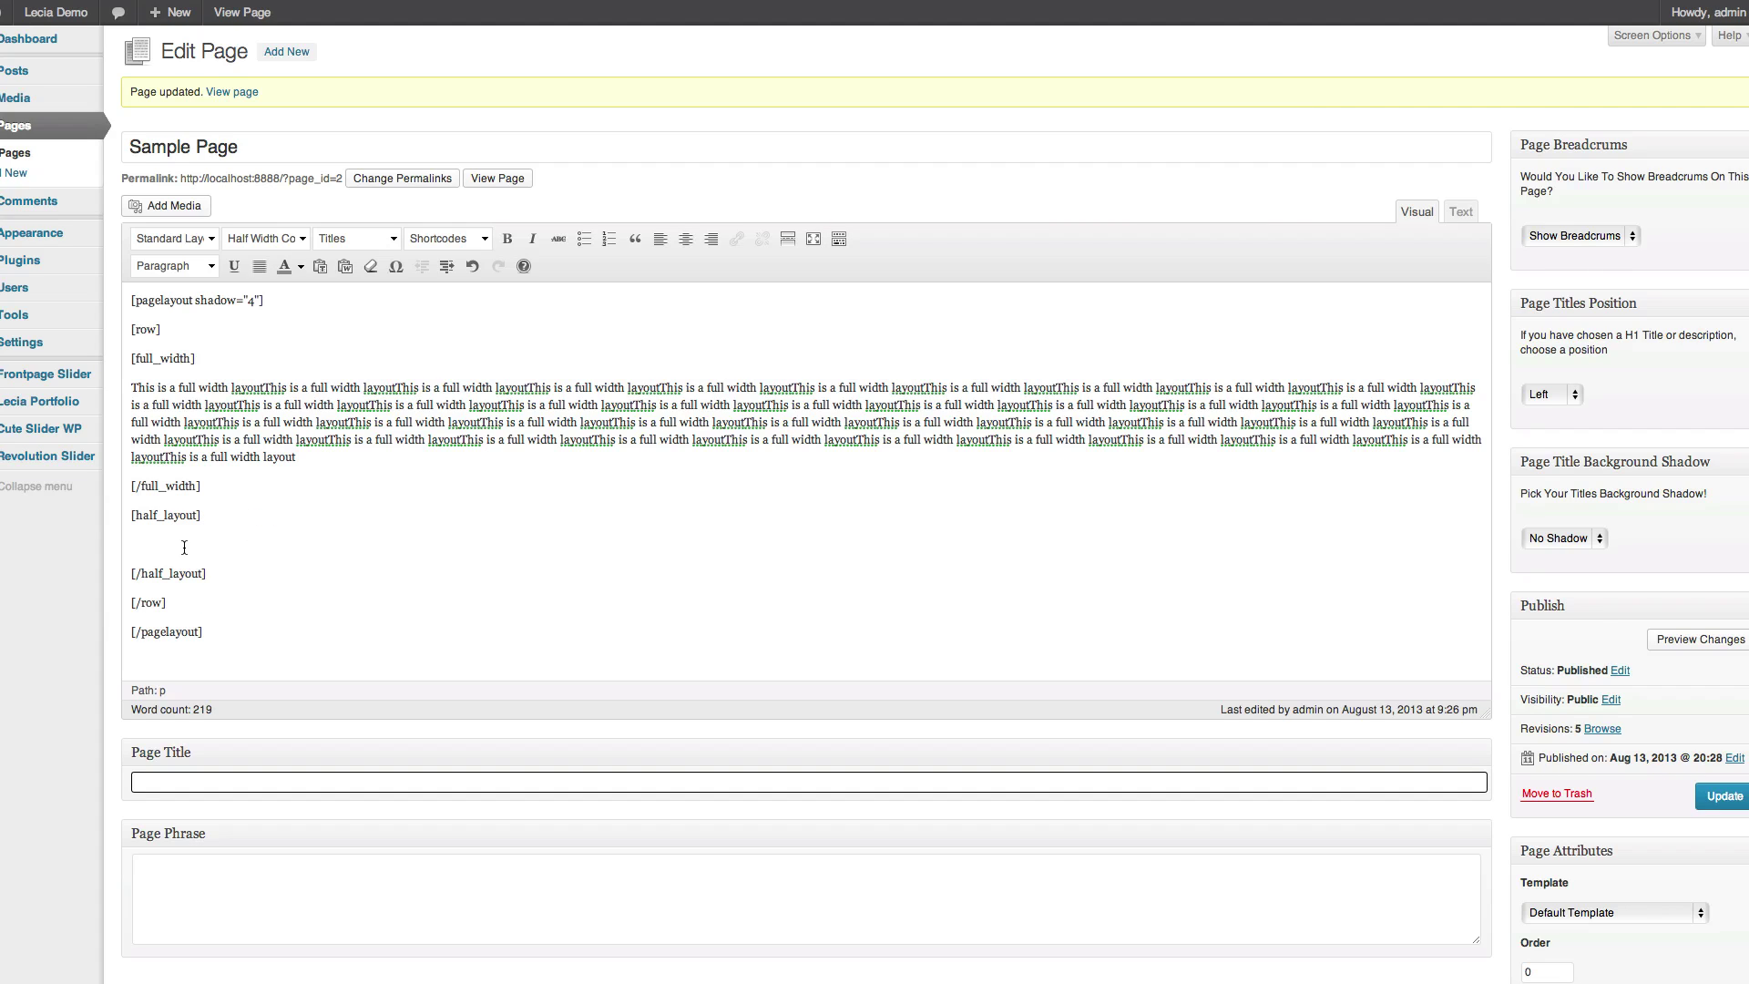
{"action": "type", "text": "This is a half width layout"}
Step: Copy the half width sentence and paste it repeatedly until the paragraph runs to about three lines
{"action": "left_click_drag", "start_coordinate": [286, 544], "coordinate": [82, 539]}
{"action": "key", "text": "super+c"}
{"action": "key", "text": "Right"}
{"action": "key", "text": "super+v"}
{"action": "key", "text": "super+v"}
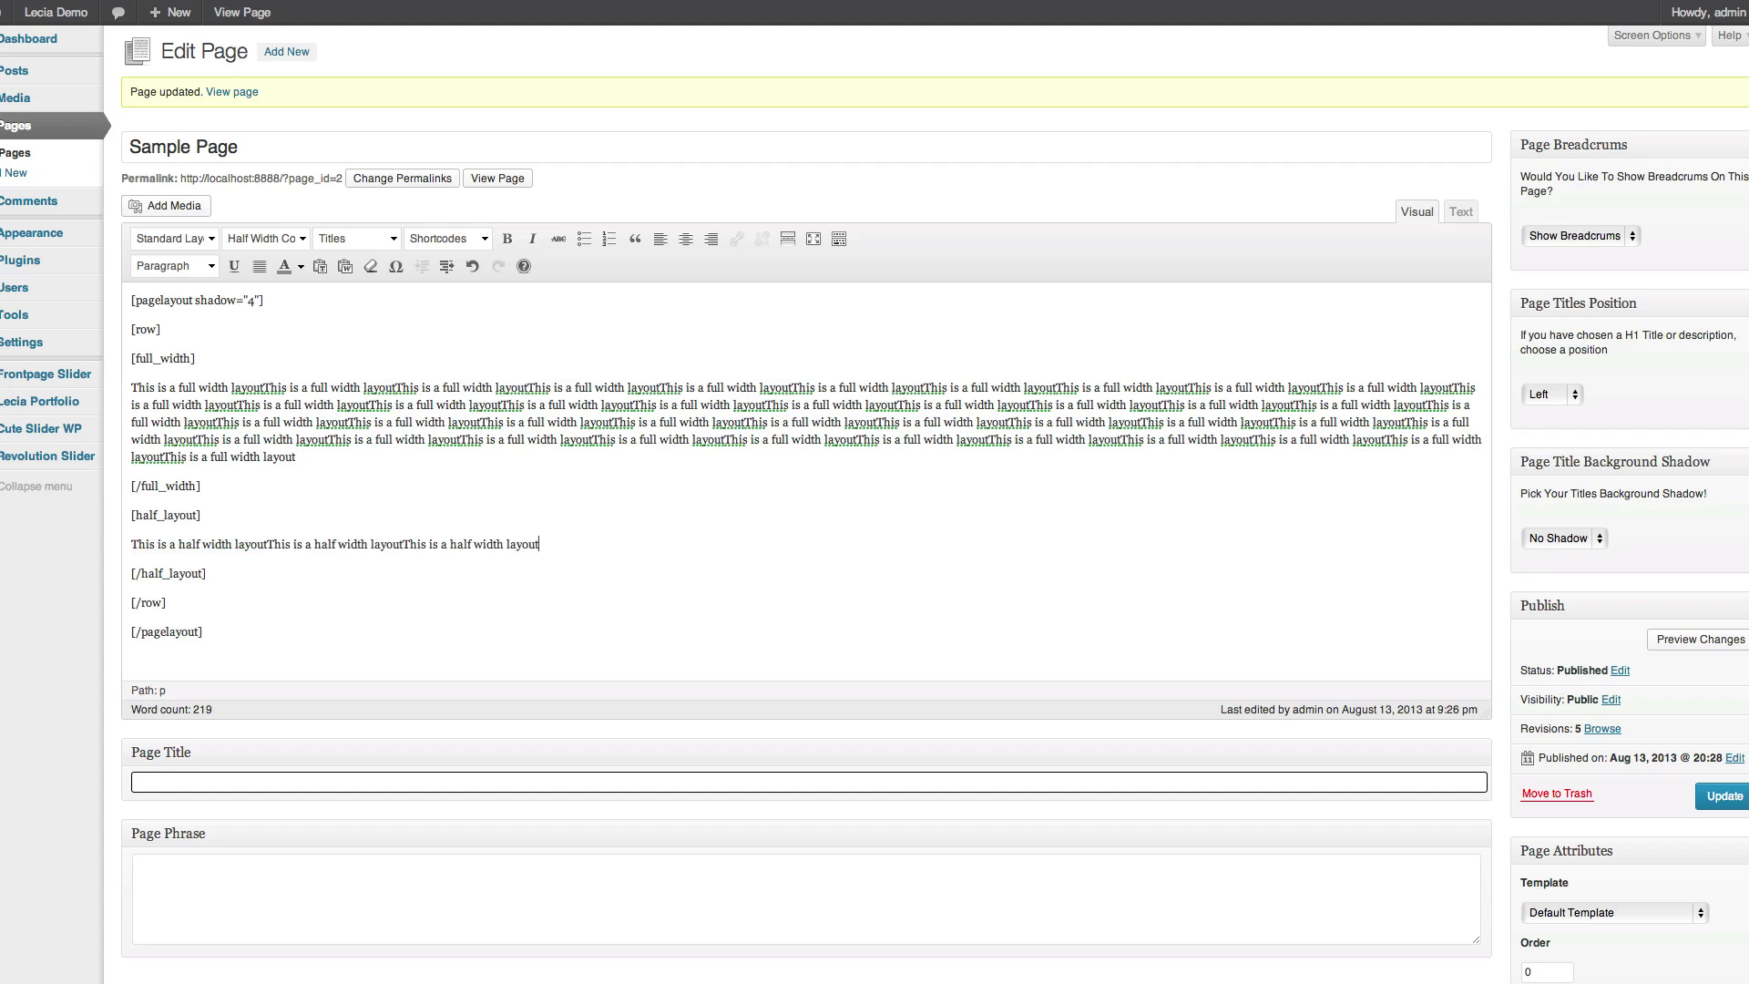
{"action": "key", "text": "super+v"}
{"action": "key", "text": "super+v"}
{"action": "key", "text": "super+v"}
{"action": "key", "text": "super+v"}
{"action": "key", "text": "super+v"}
{"action": "key", "text": "super+v"}
{"action": "key", "text": "super+v"}
{"action": "key", "text": "super+v"}
{"action": "key", "text": "super+v"}
{"action": "key", "text": "super+v"}
{"action": "key", "text": "super+v"}
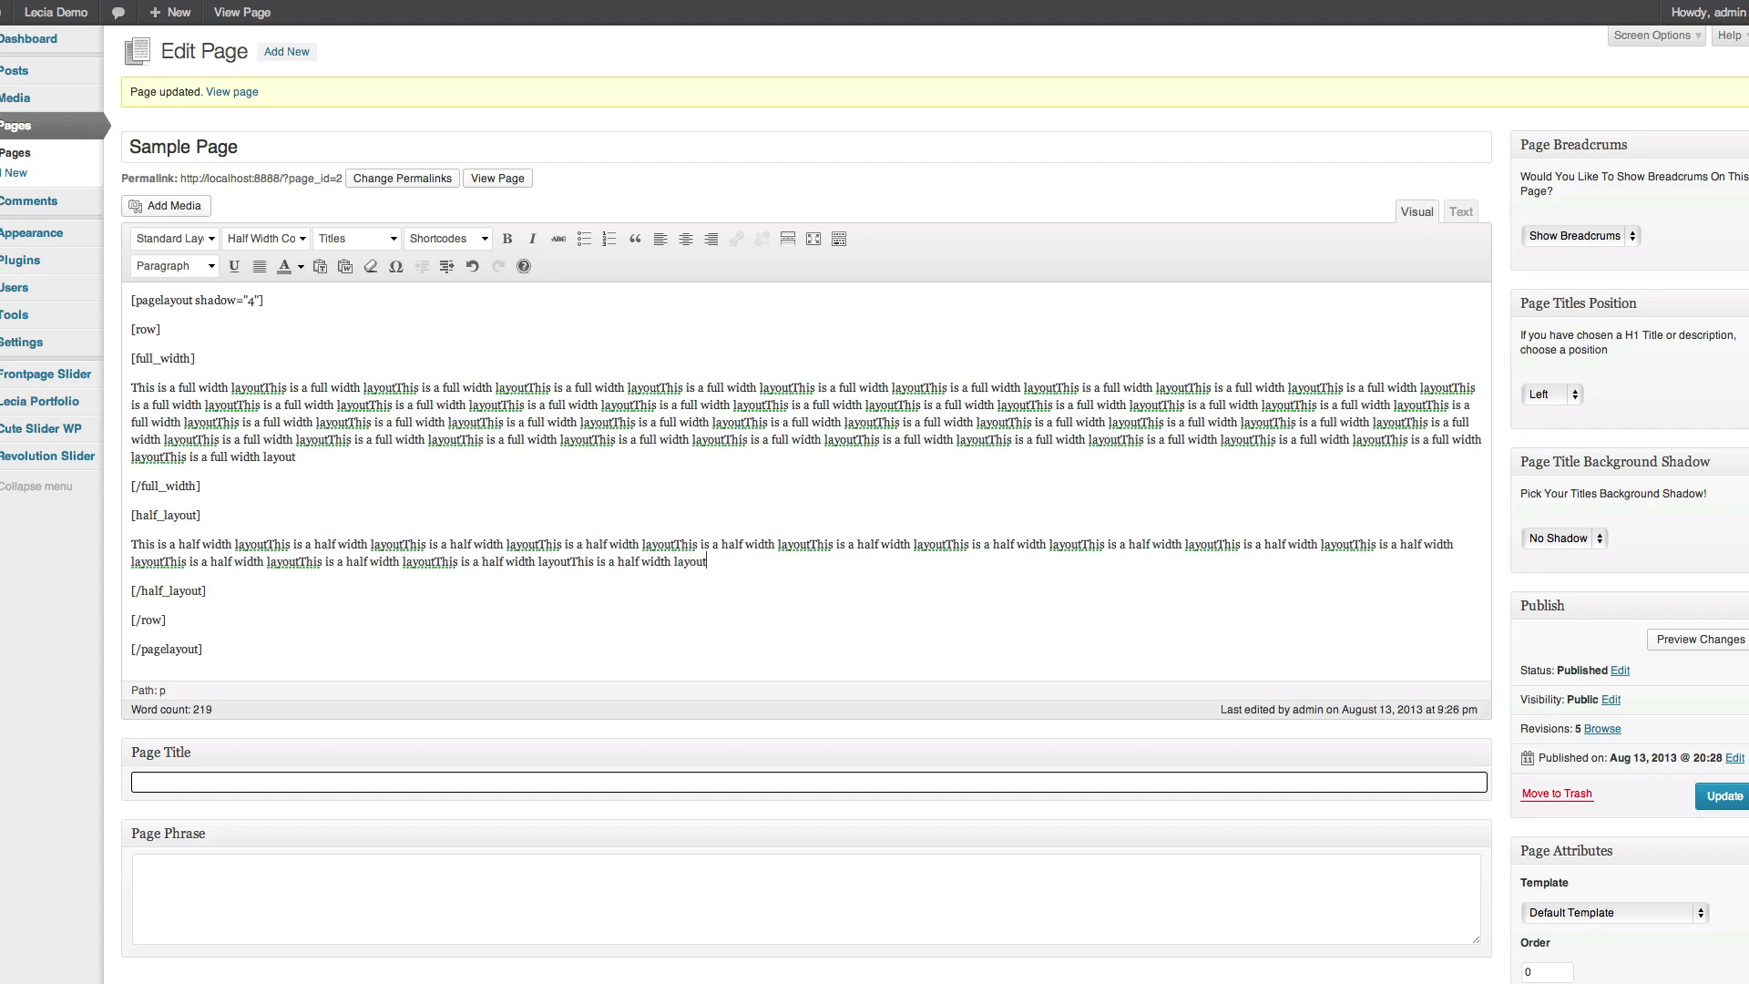
{"action": "key", "text": "super+v"}
{"action": "key", "text": "super+v"}
{"action": "key", "text": "super+v"}
{"action": "key", "text": "super+v"}
{"action": "key", "text": "super+v"}
{"action": "key", "text": "super+v"}
{"action": "key", "text": "super+v"}
{"action": "key", "text": "super+v"}
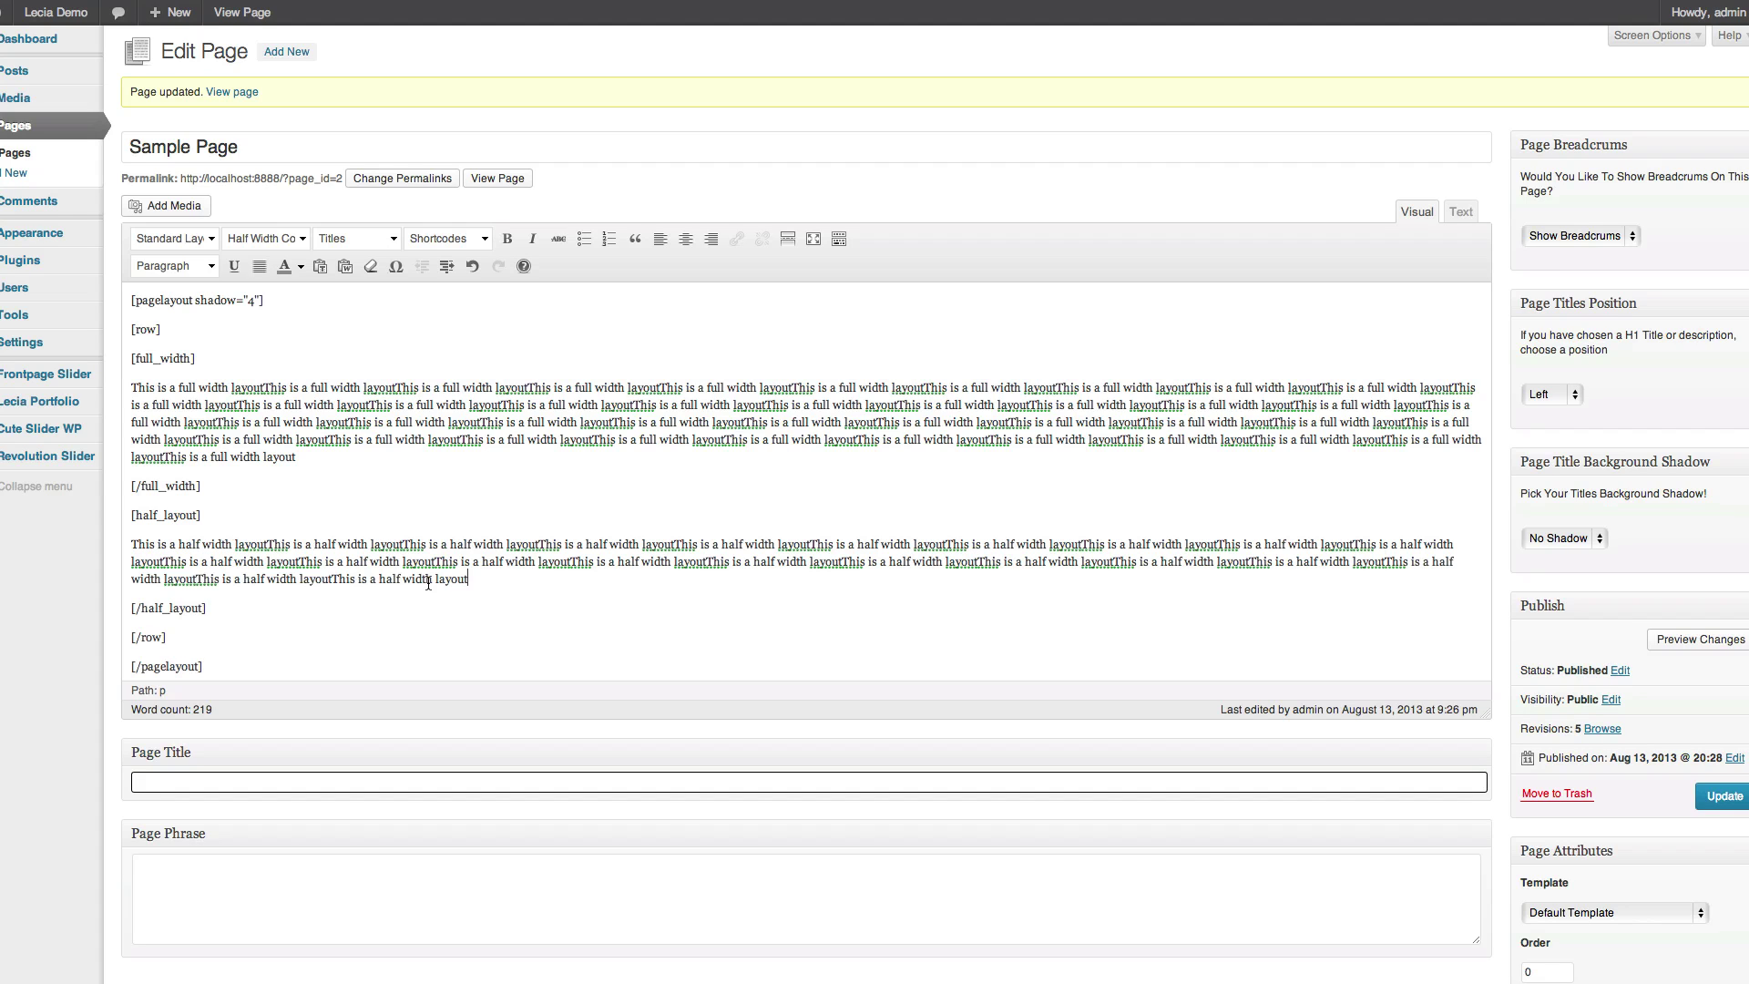
Step: Copy the half width paragraph and insert a second Half Width Column shortcode with no extra class below the first one
{"action": "left_click_drag", "start_coordinate": [469, 580], "coordinate": [129, 543]}
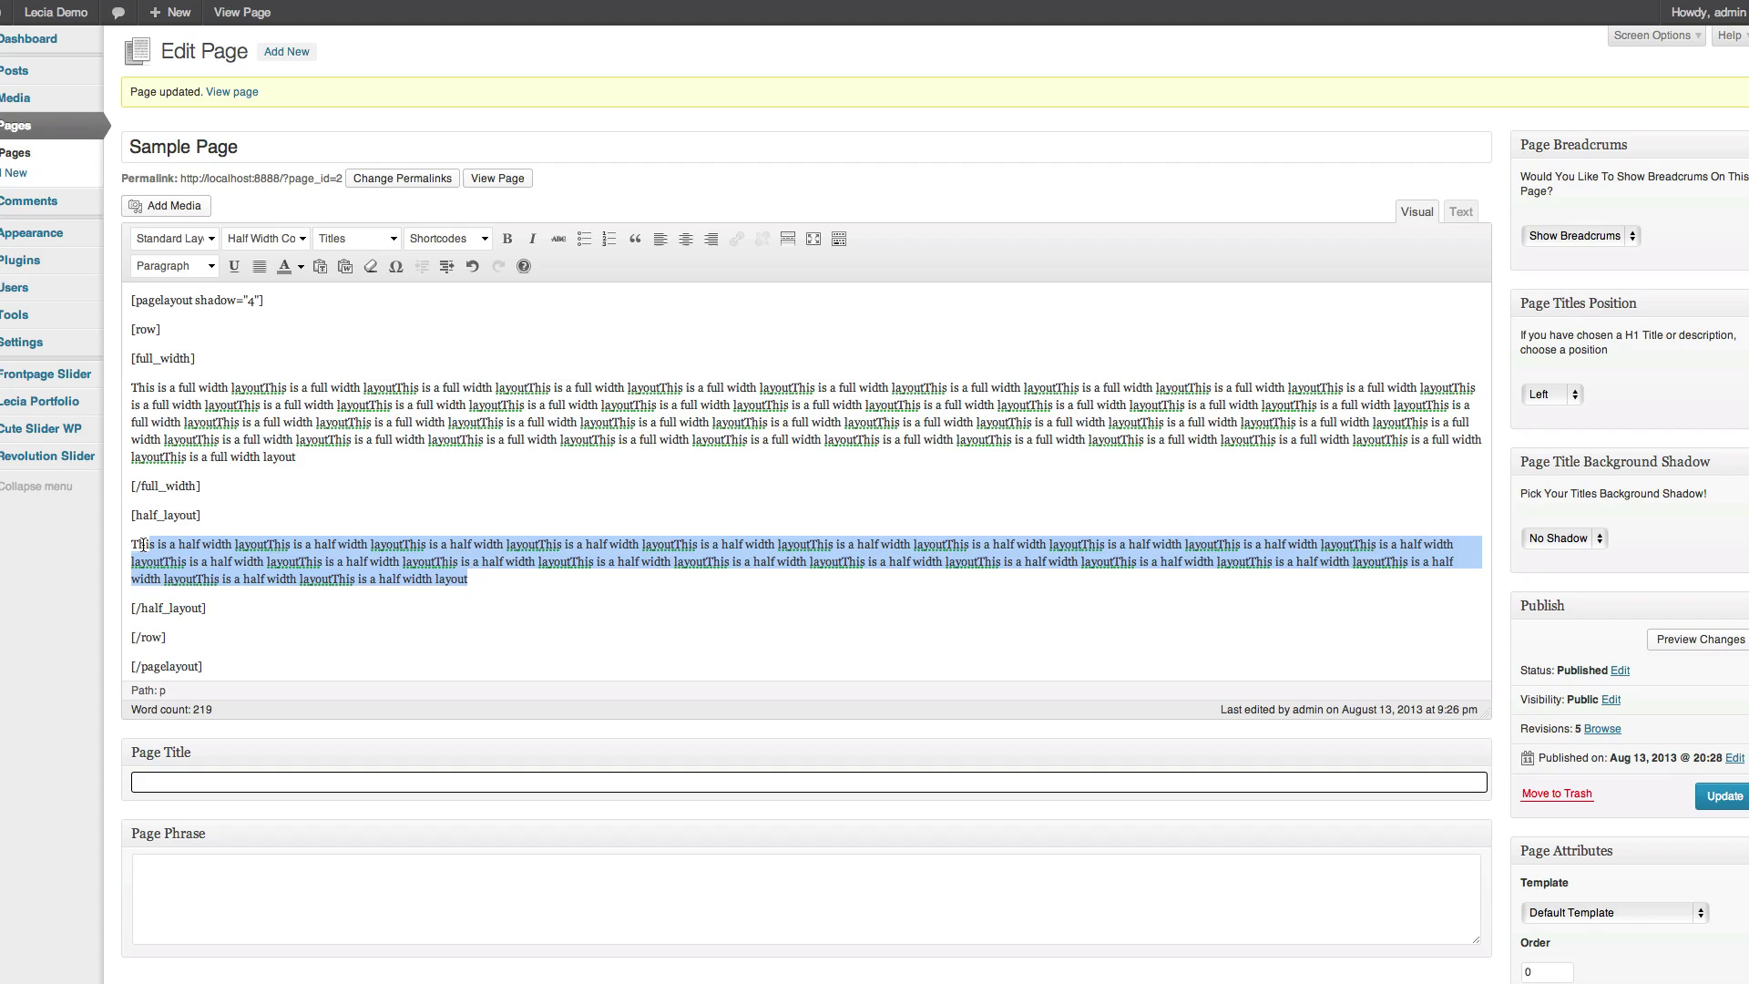
{"action": "left_click", "coordinate": [211, 606]}
{"action": "key", "text": "Return"}
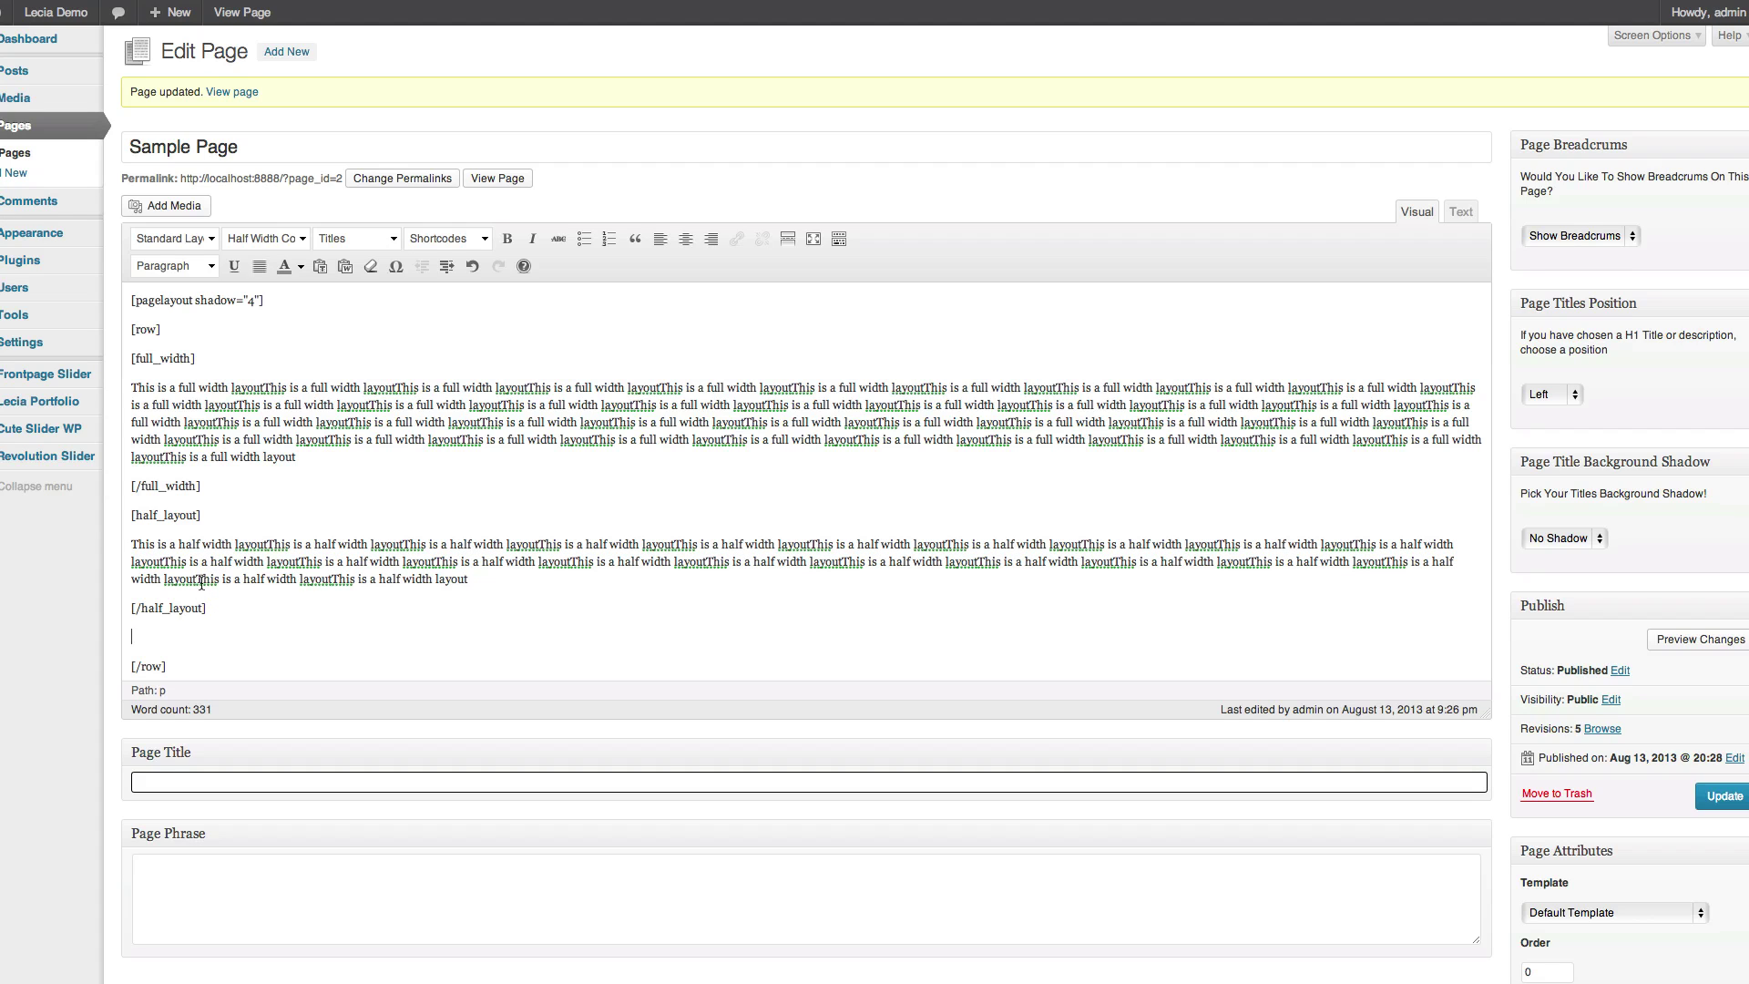
{"action": "left_click", "coordinate": [264, 239]}
{"action": "left_click", "coordinate": [271, 346]}
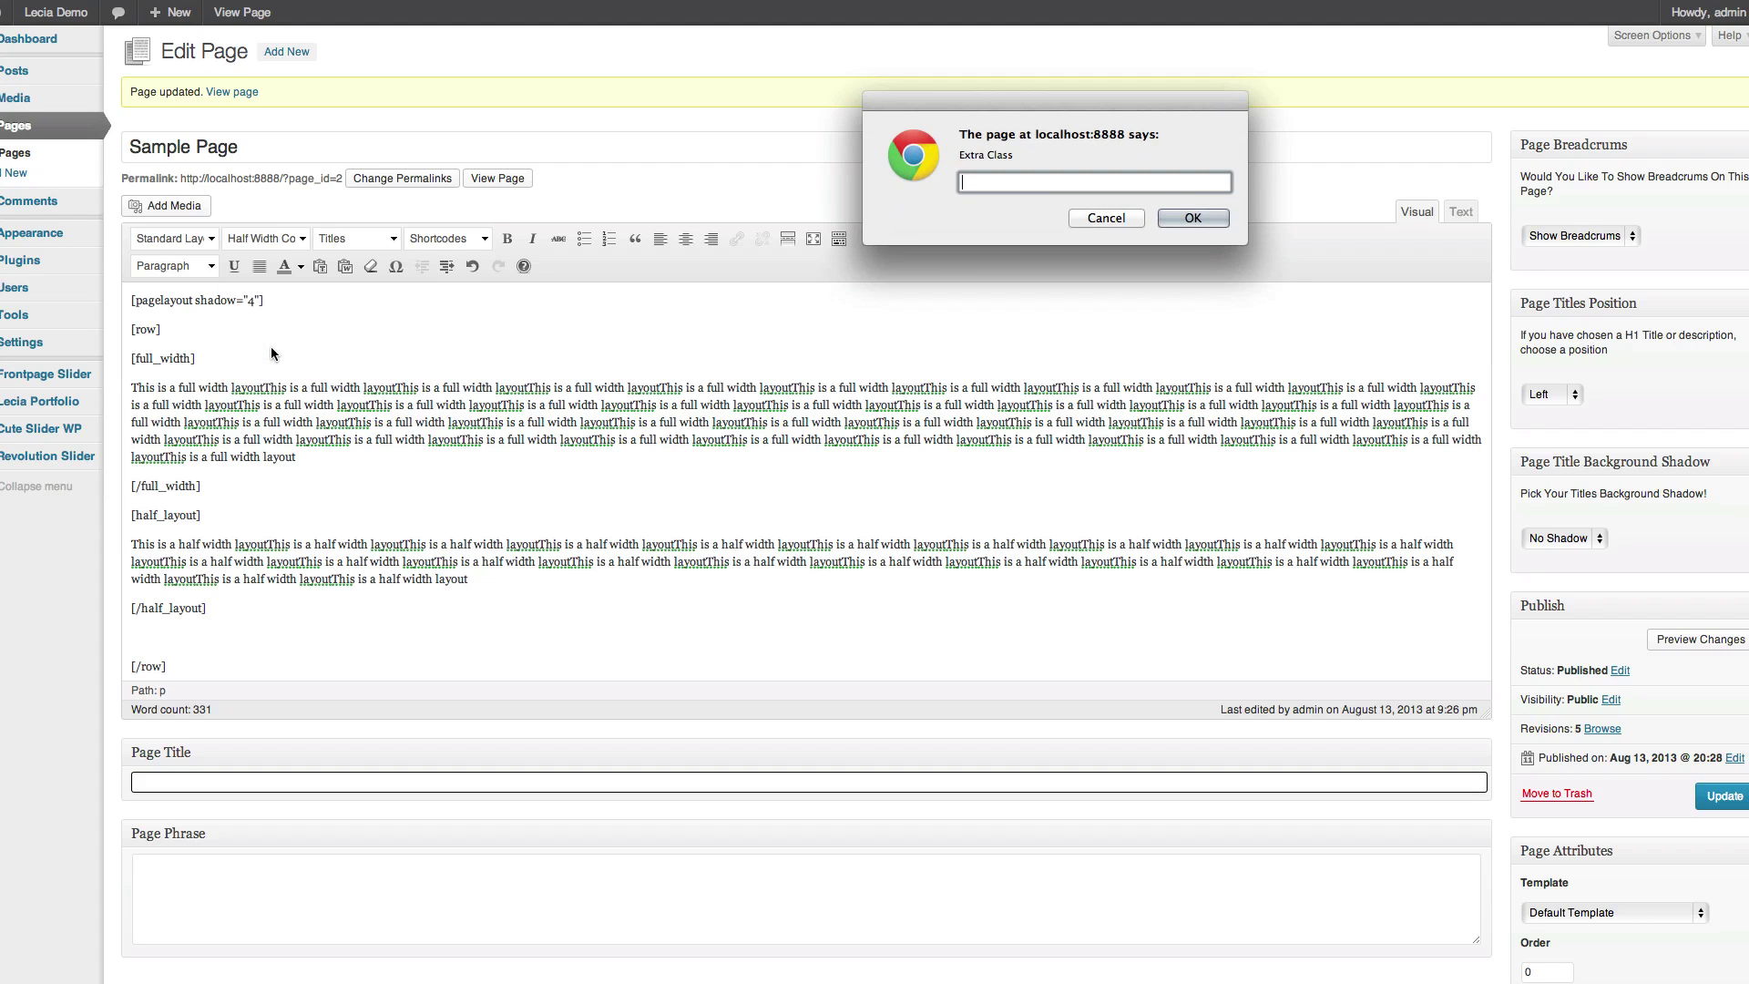
{"action": "key", "text": "Return"}
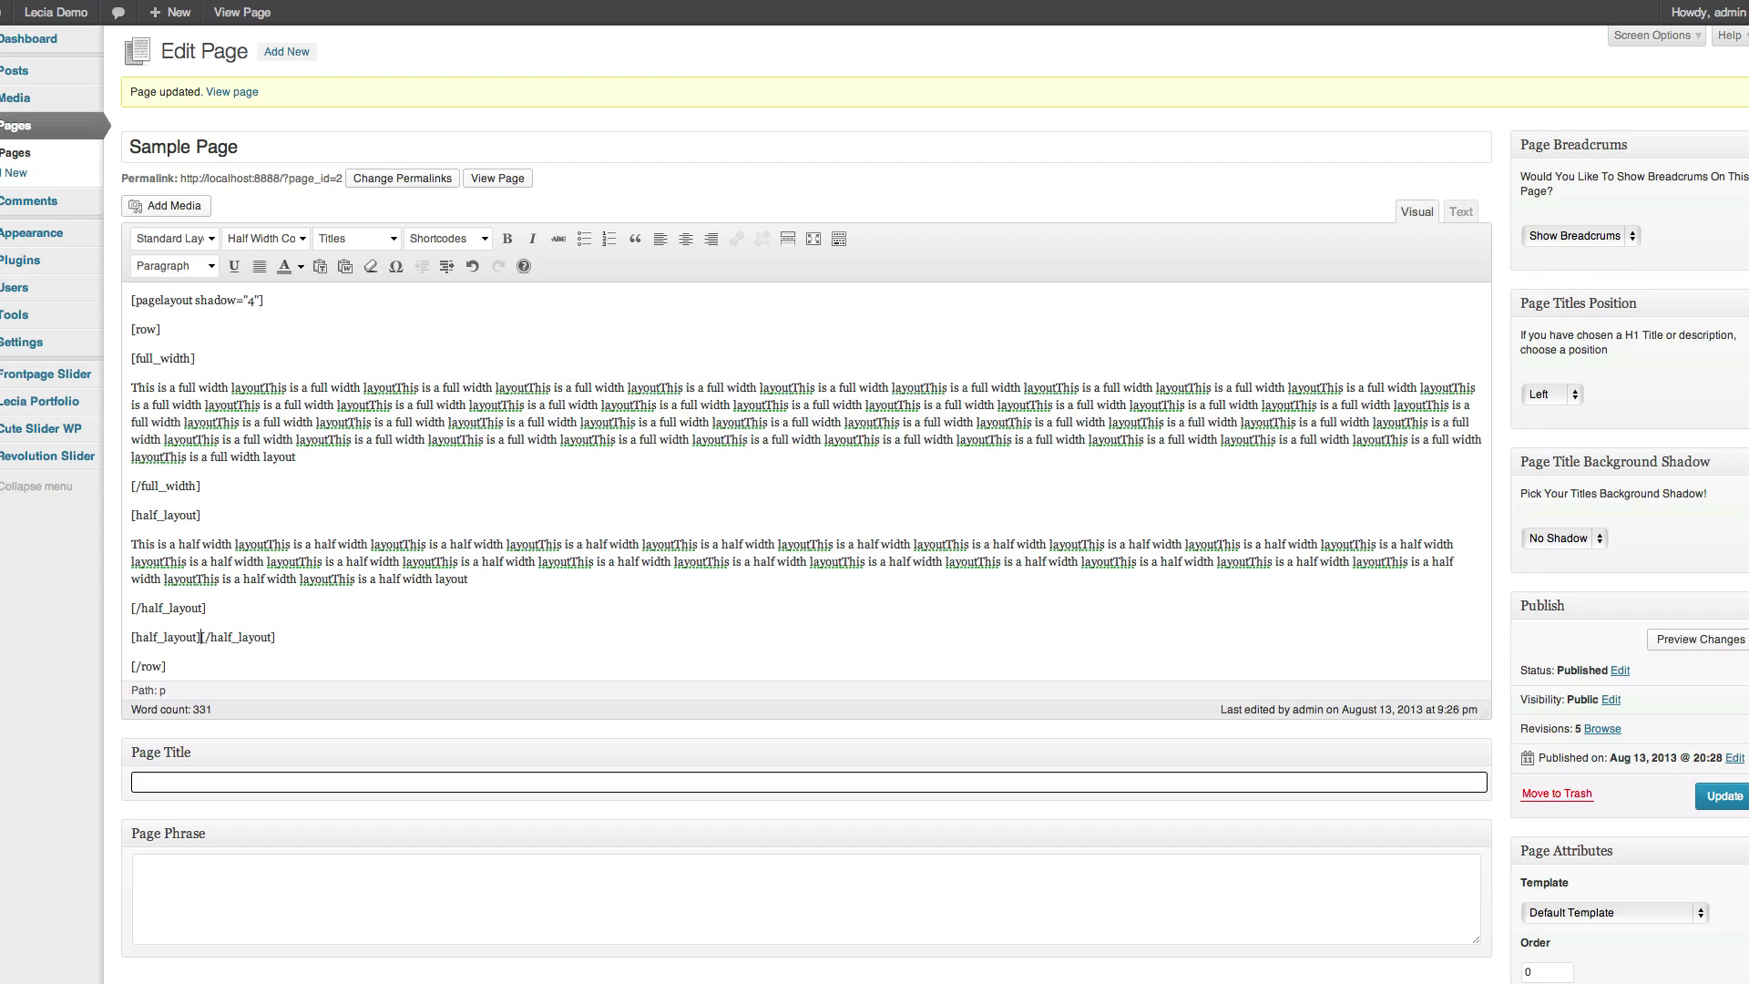
Step: Paste the copied half width paragraph between the second half width column's opening and closing tags
{"action": "key", "text": "Return"}
{"action": "key", "text": "Return"}
{"action": "left_click", "coordinate": [180, 643]}
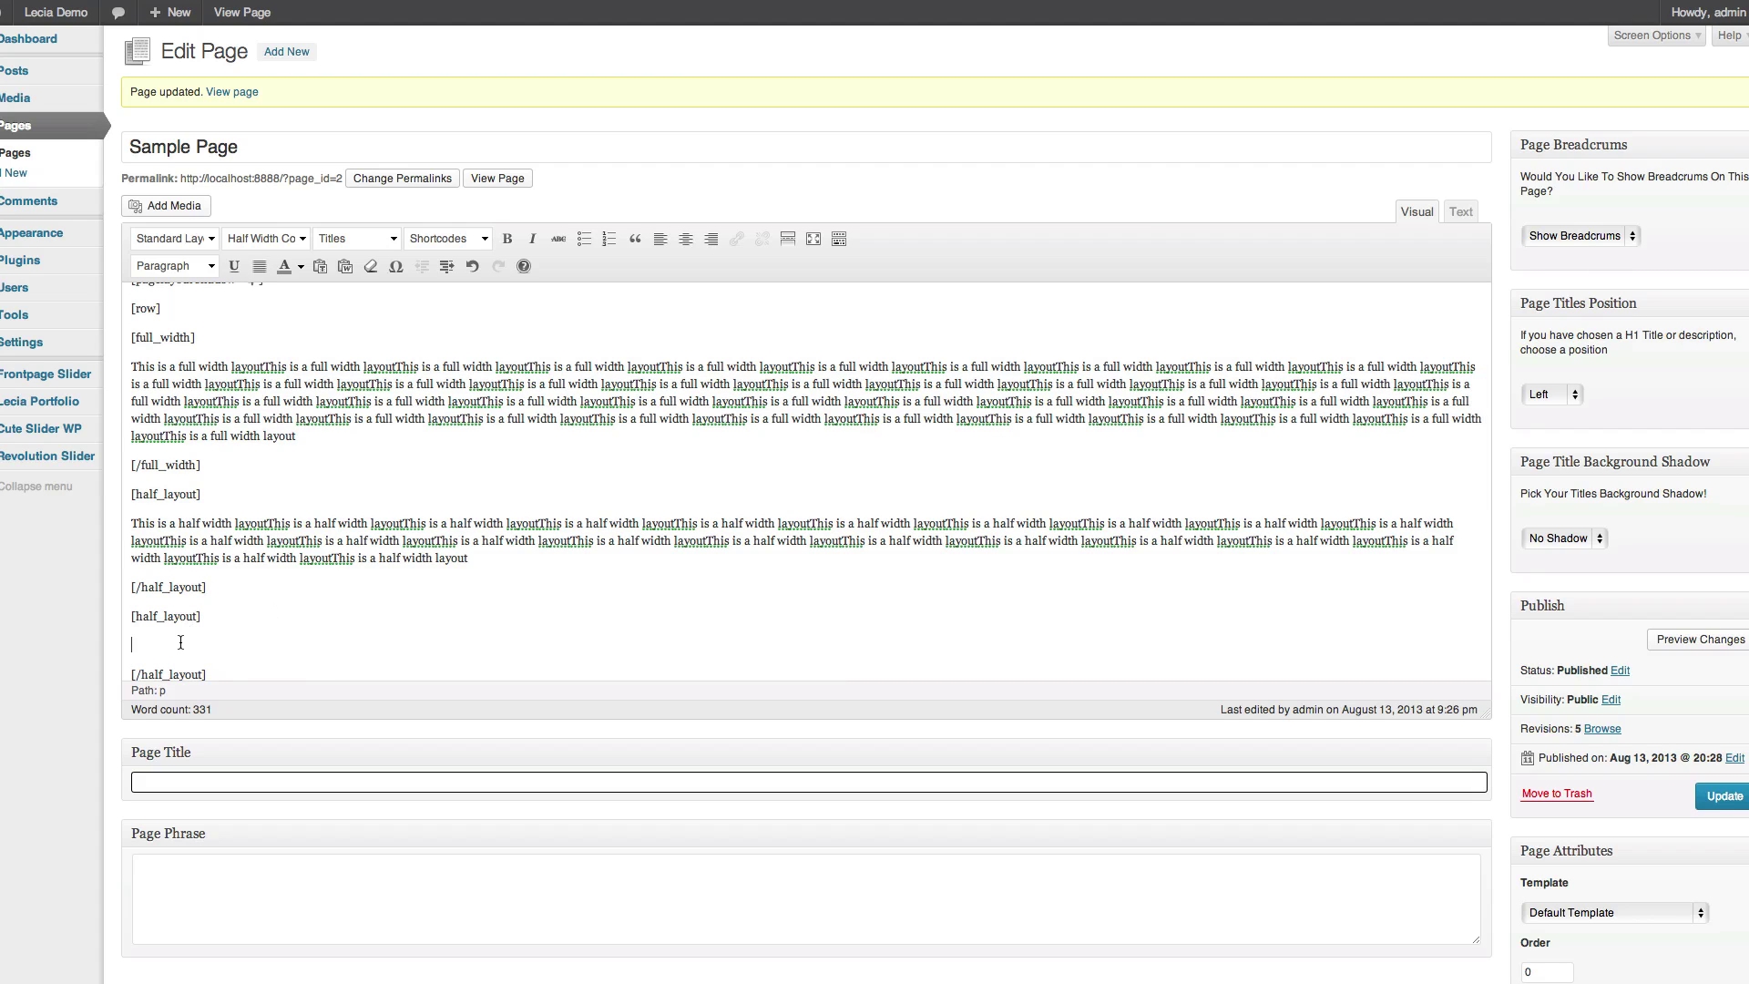
{"action": "key", "text": "ctrl+v"}
{"action": "scroll", "coordinate": [403, 601], "scroll_direction": "down", "scroll_amount": 2}
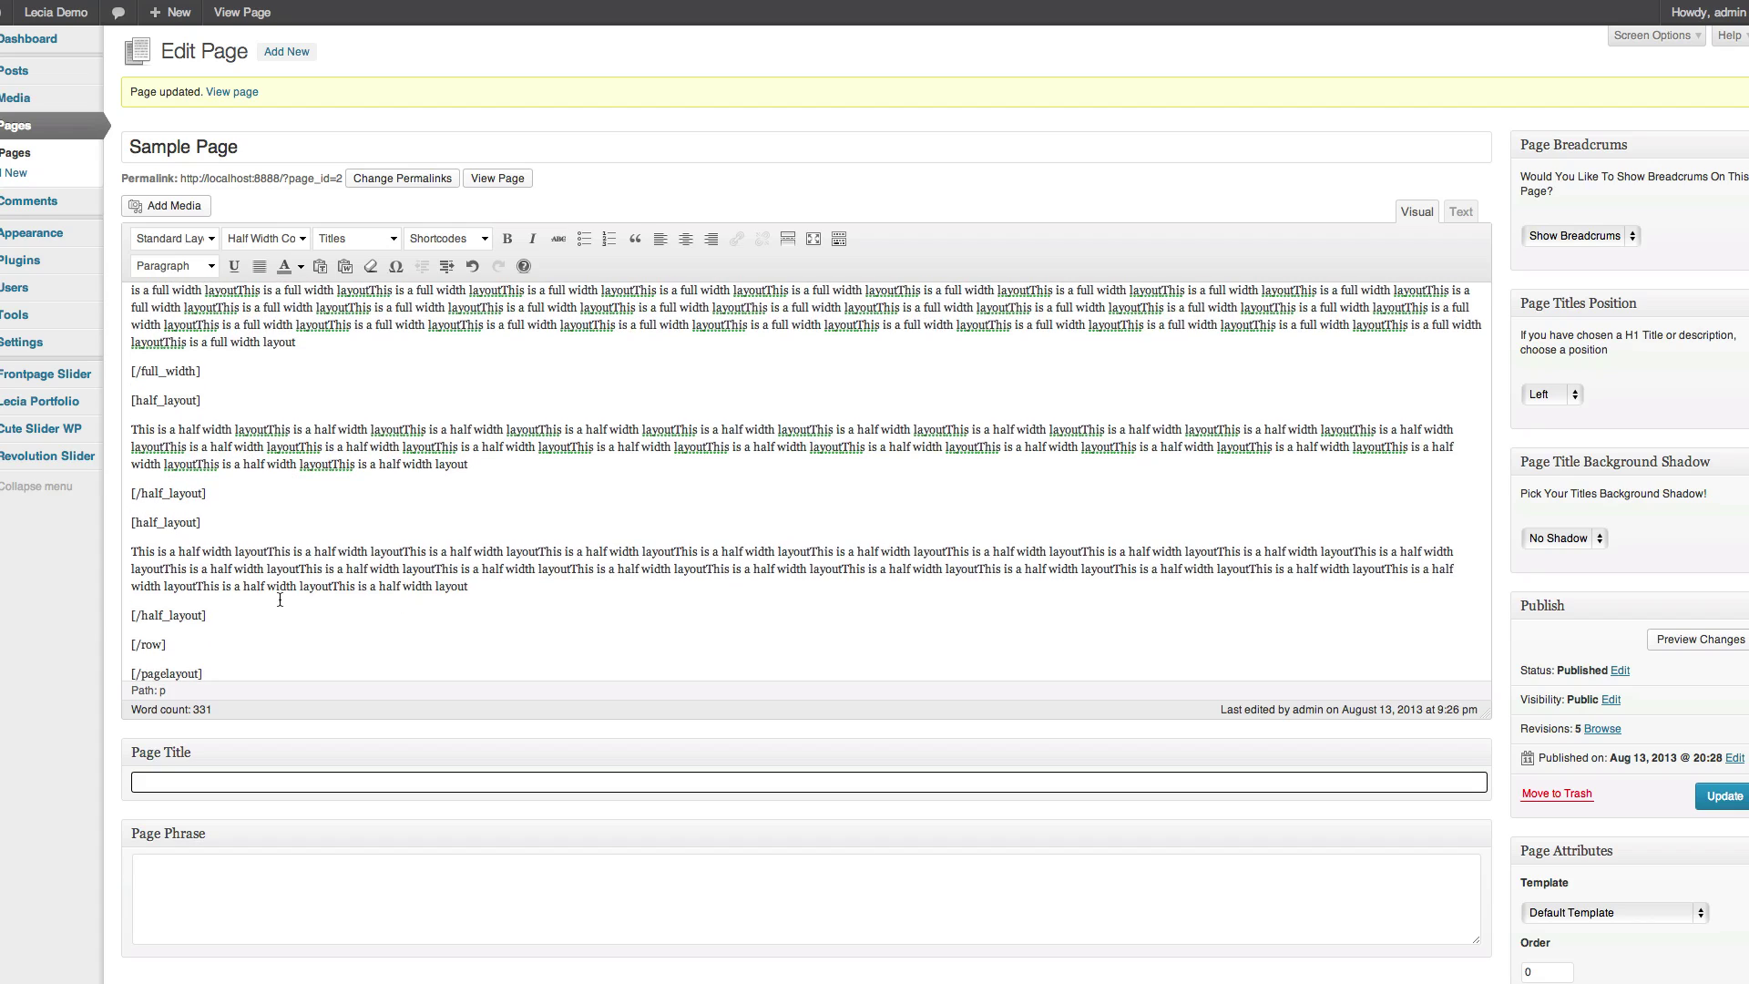
Step: Insert a 3rd Width Column shortcode with the extra class "thisisacustomclassivesetup" below the second half width column
{"action": "left_click", "coordinate": [235, 615]}
{"action": "key", "text": "Return"}
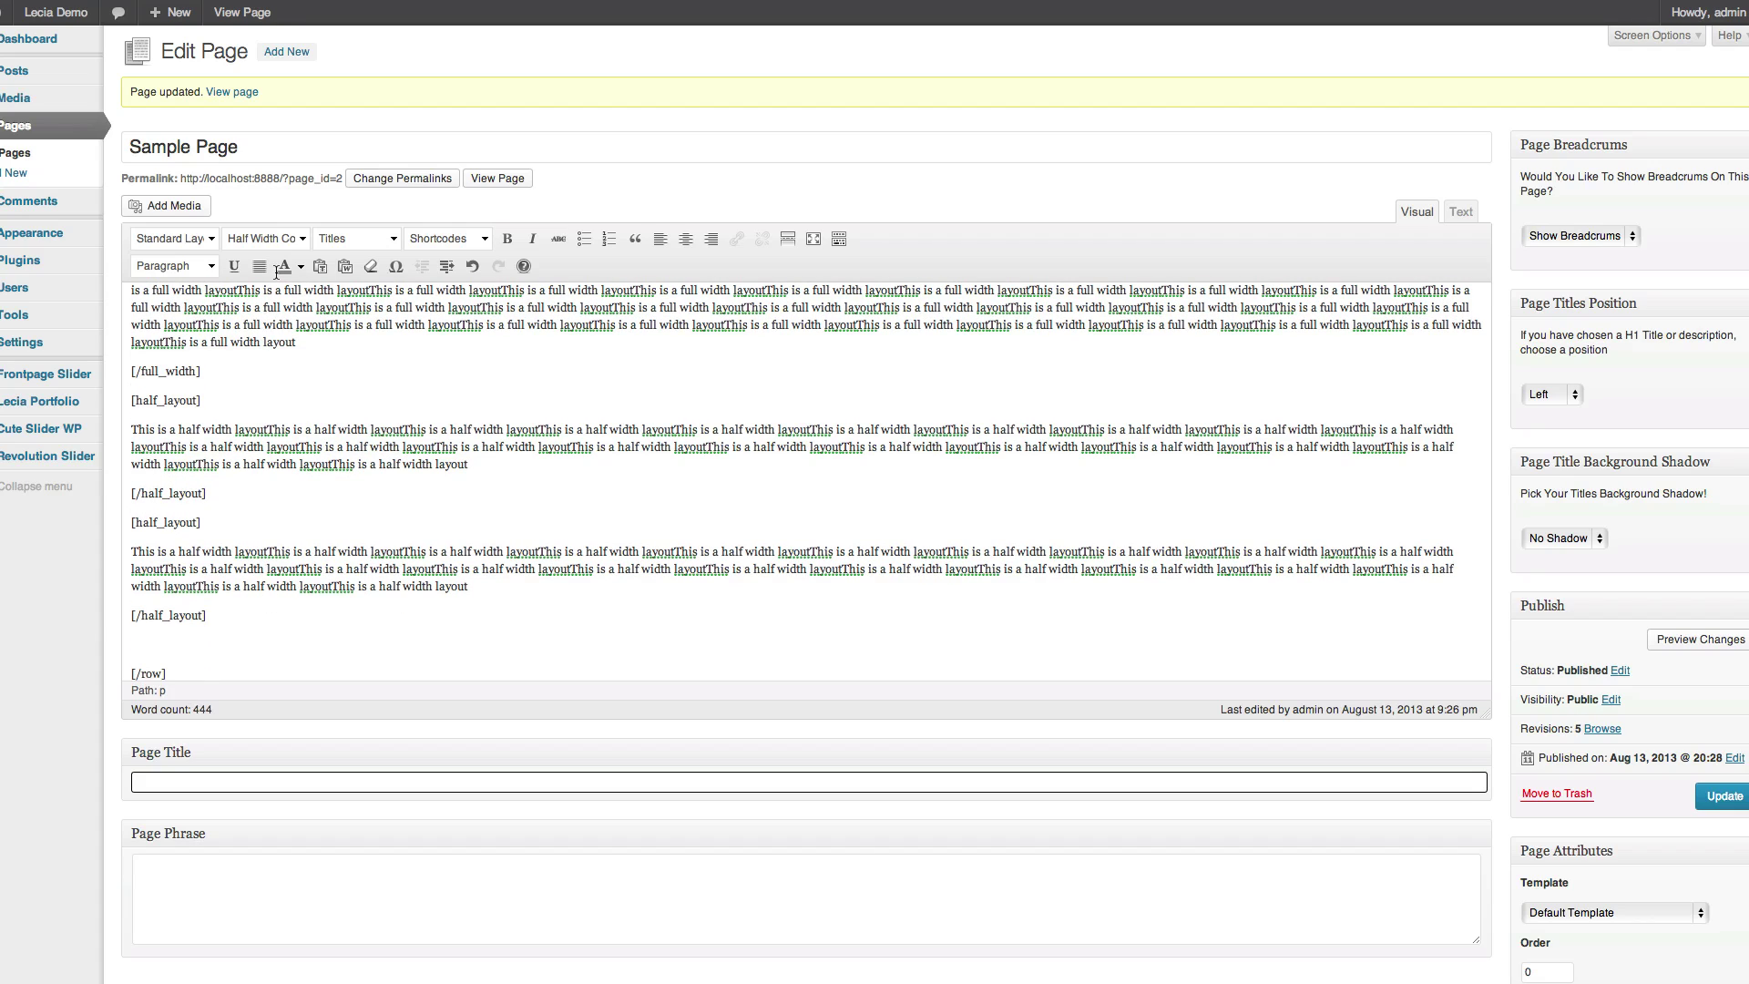
{"action": "left_click", "coordinate": [291, 245]}
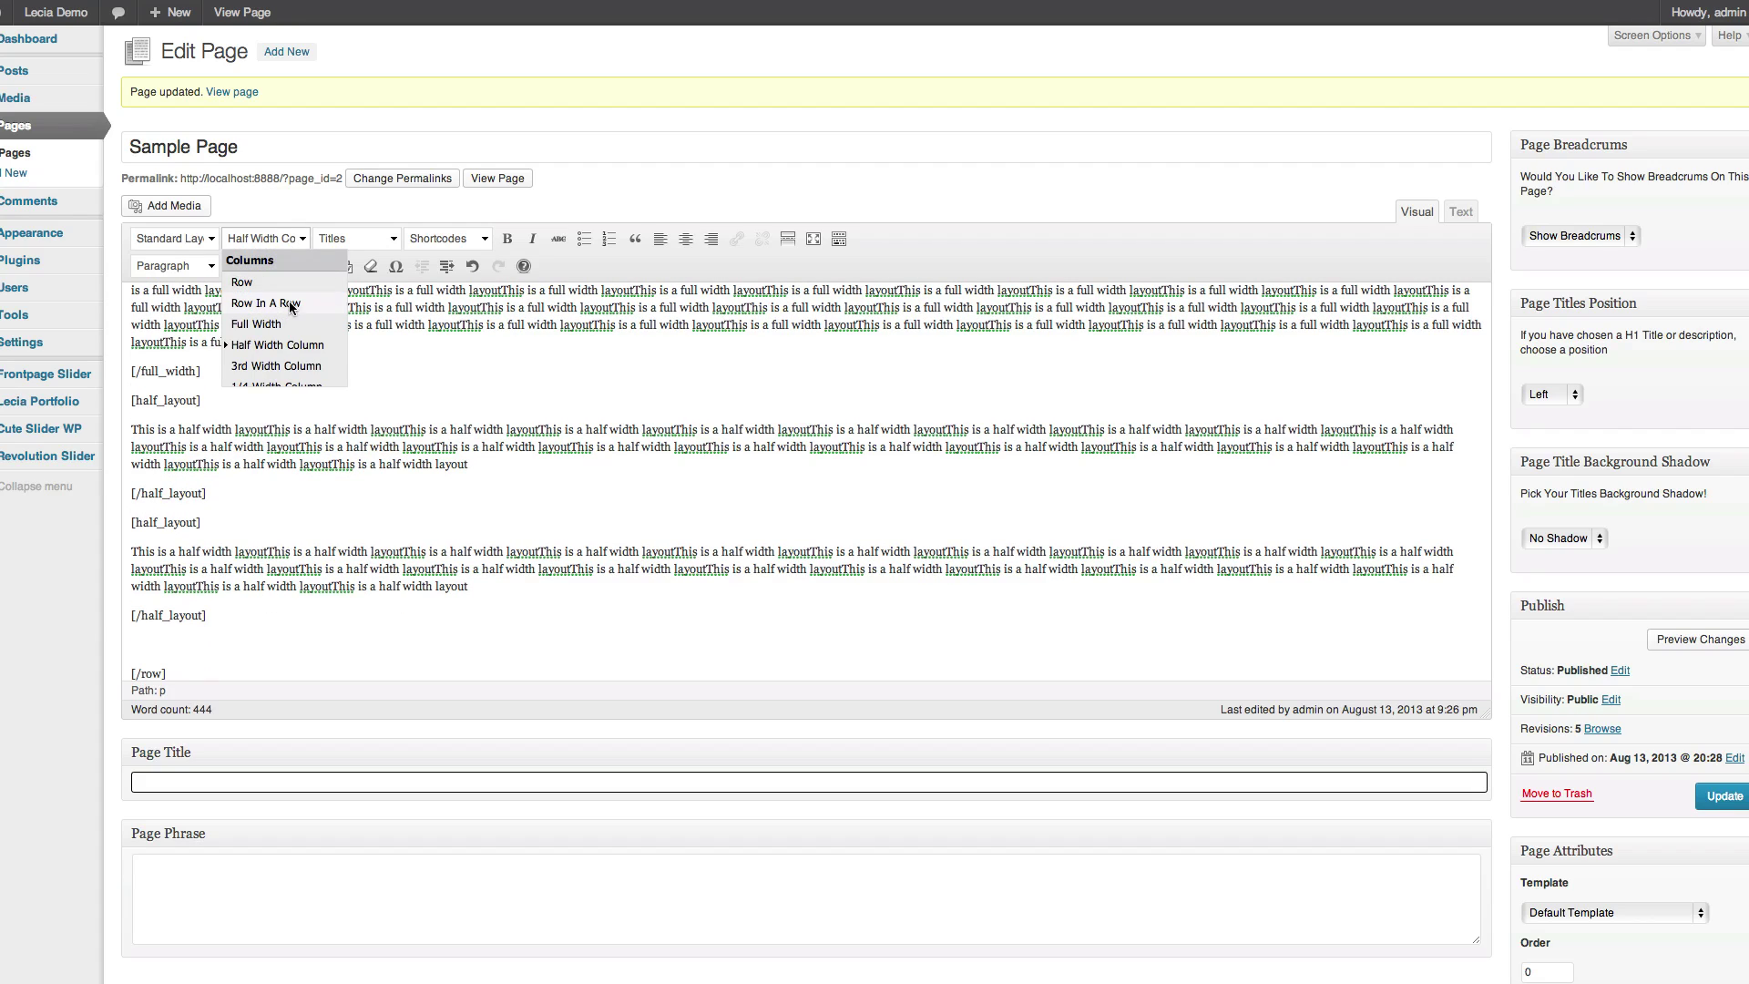
{"action": "left_click", "coordinate": [279, 366]}
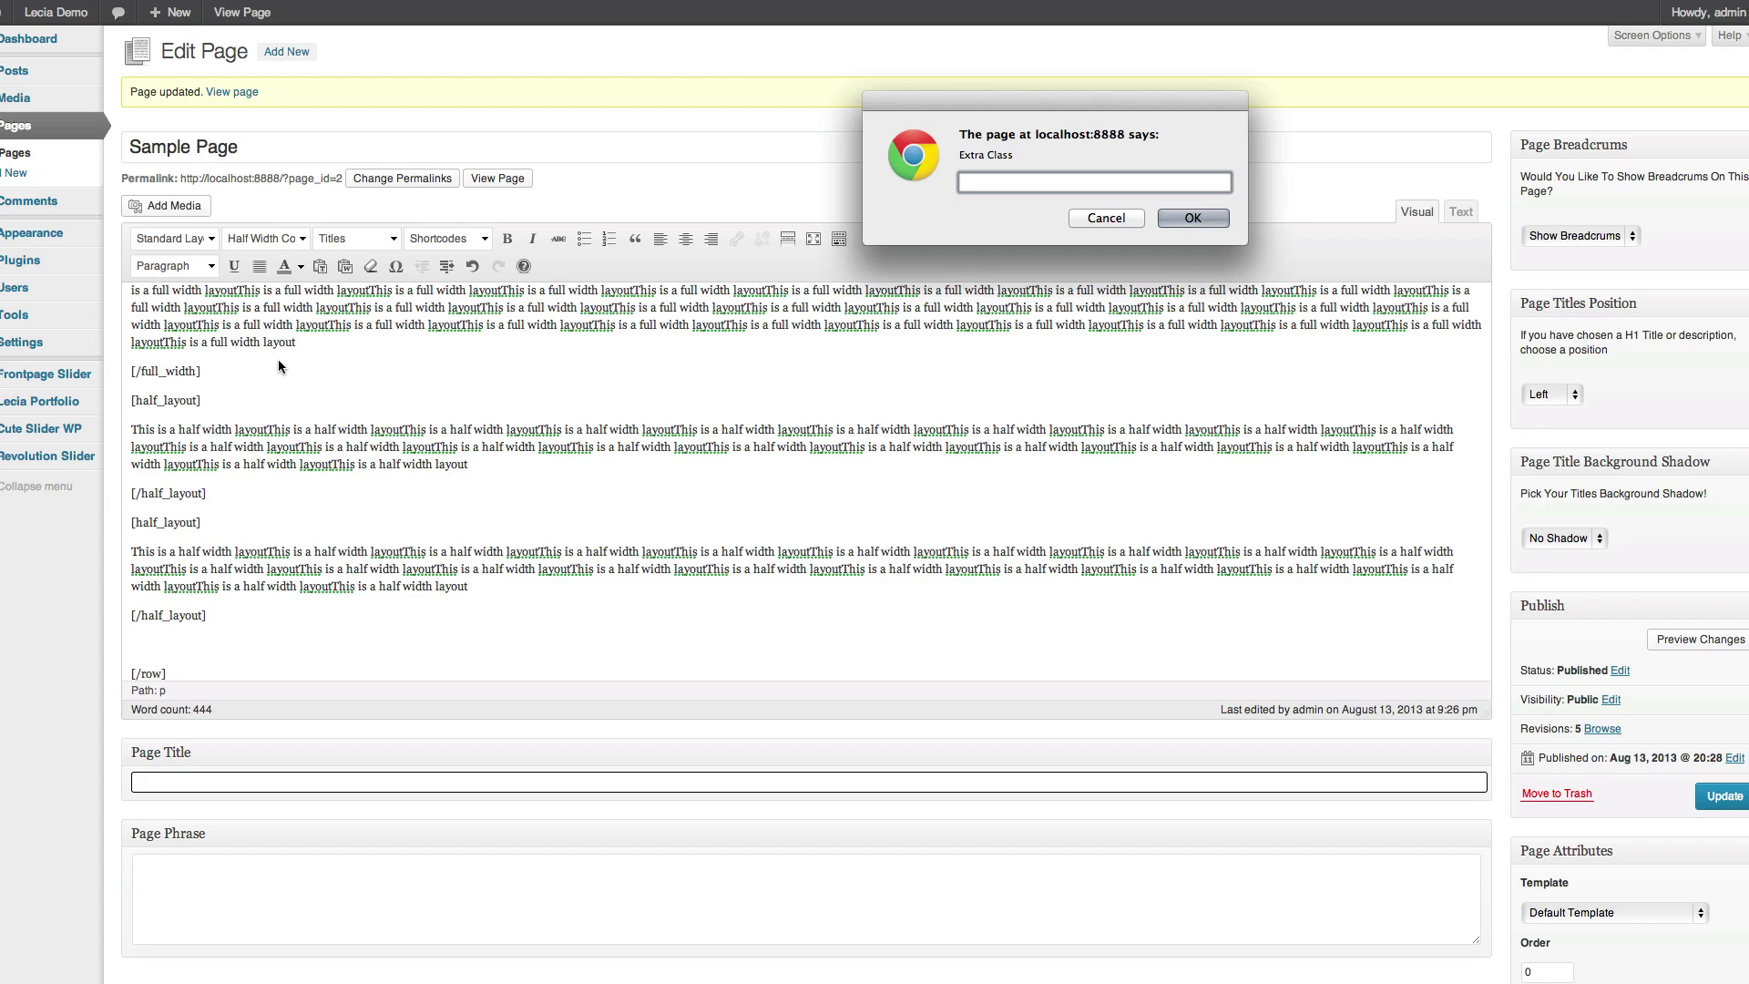
{"action": "type", "text": "thisisacustomclassivesetup"}
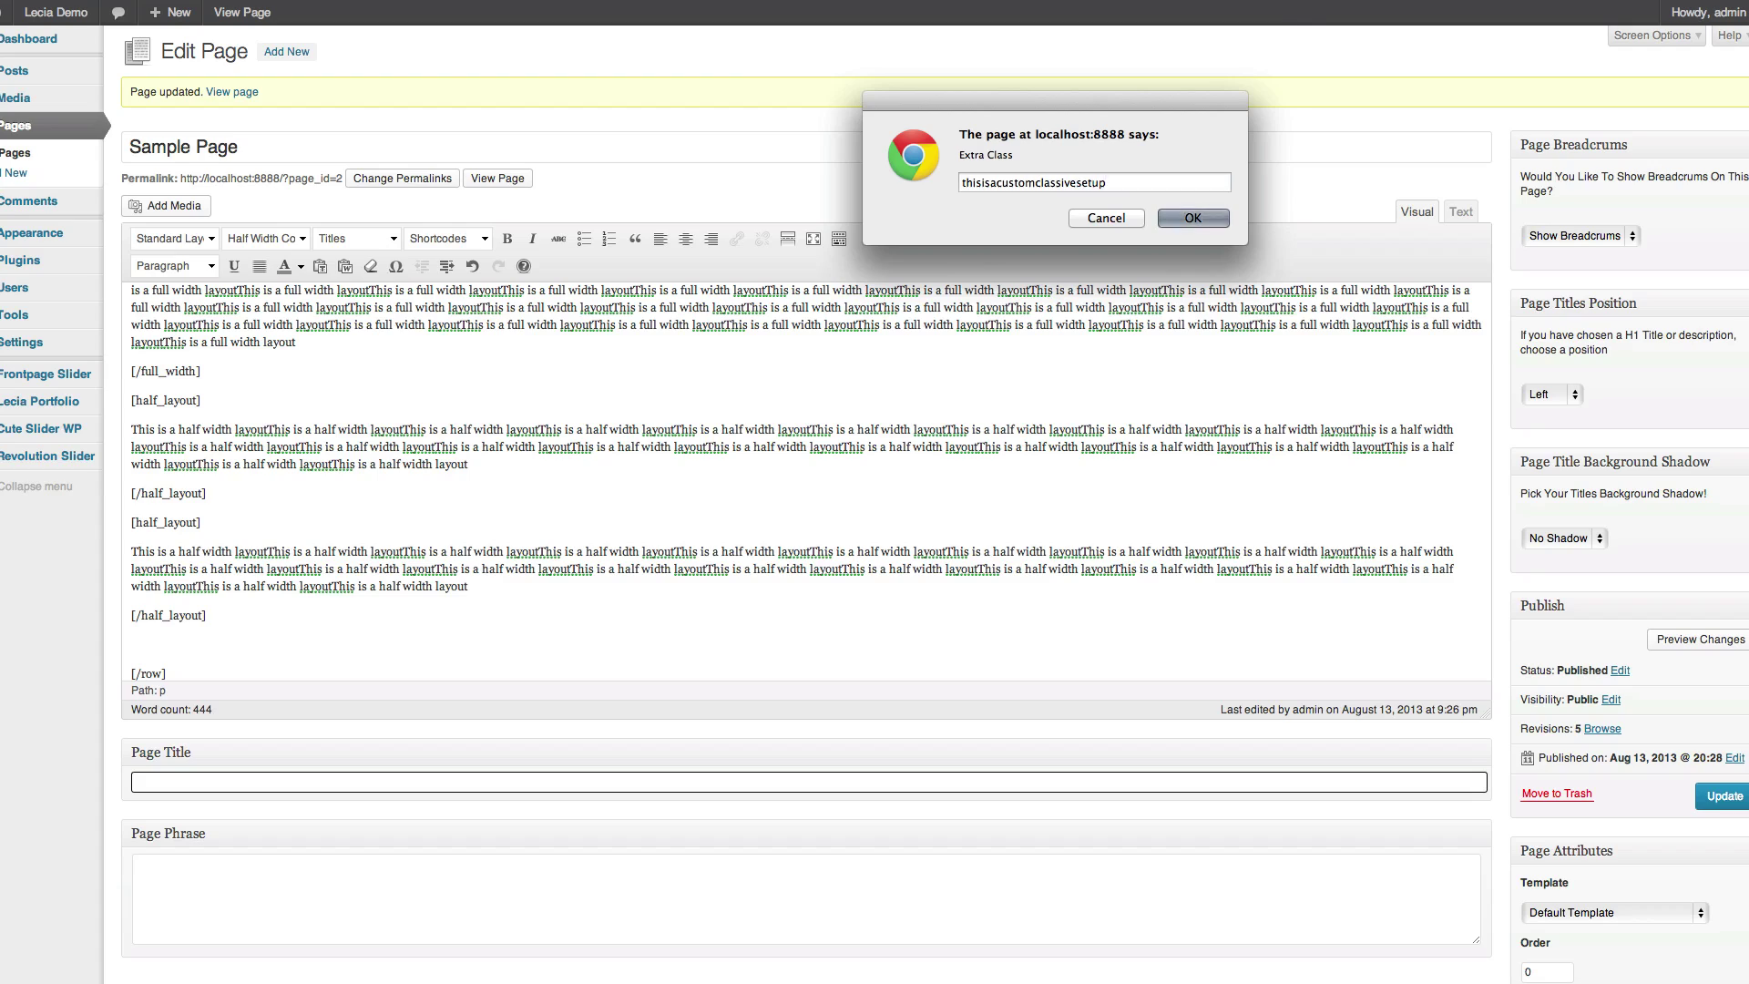
{"action": "key", "text": "Return"}
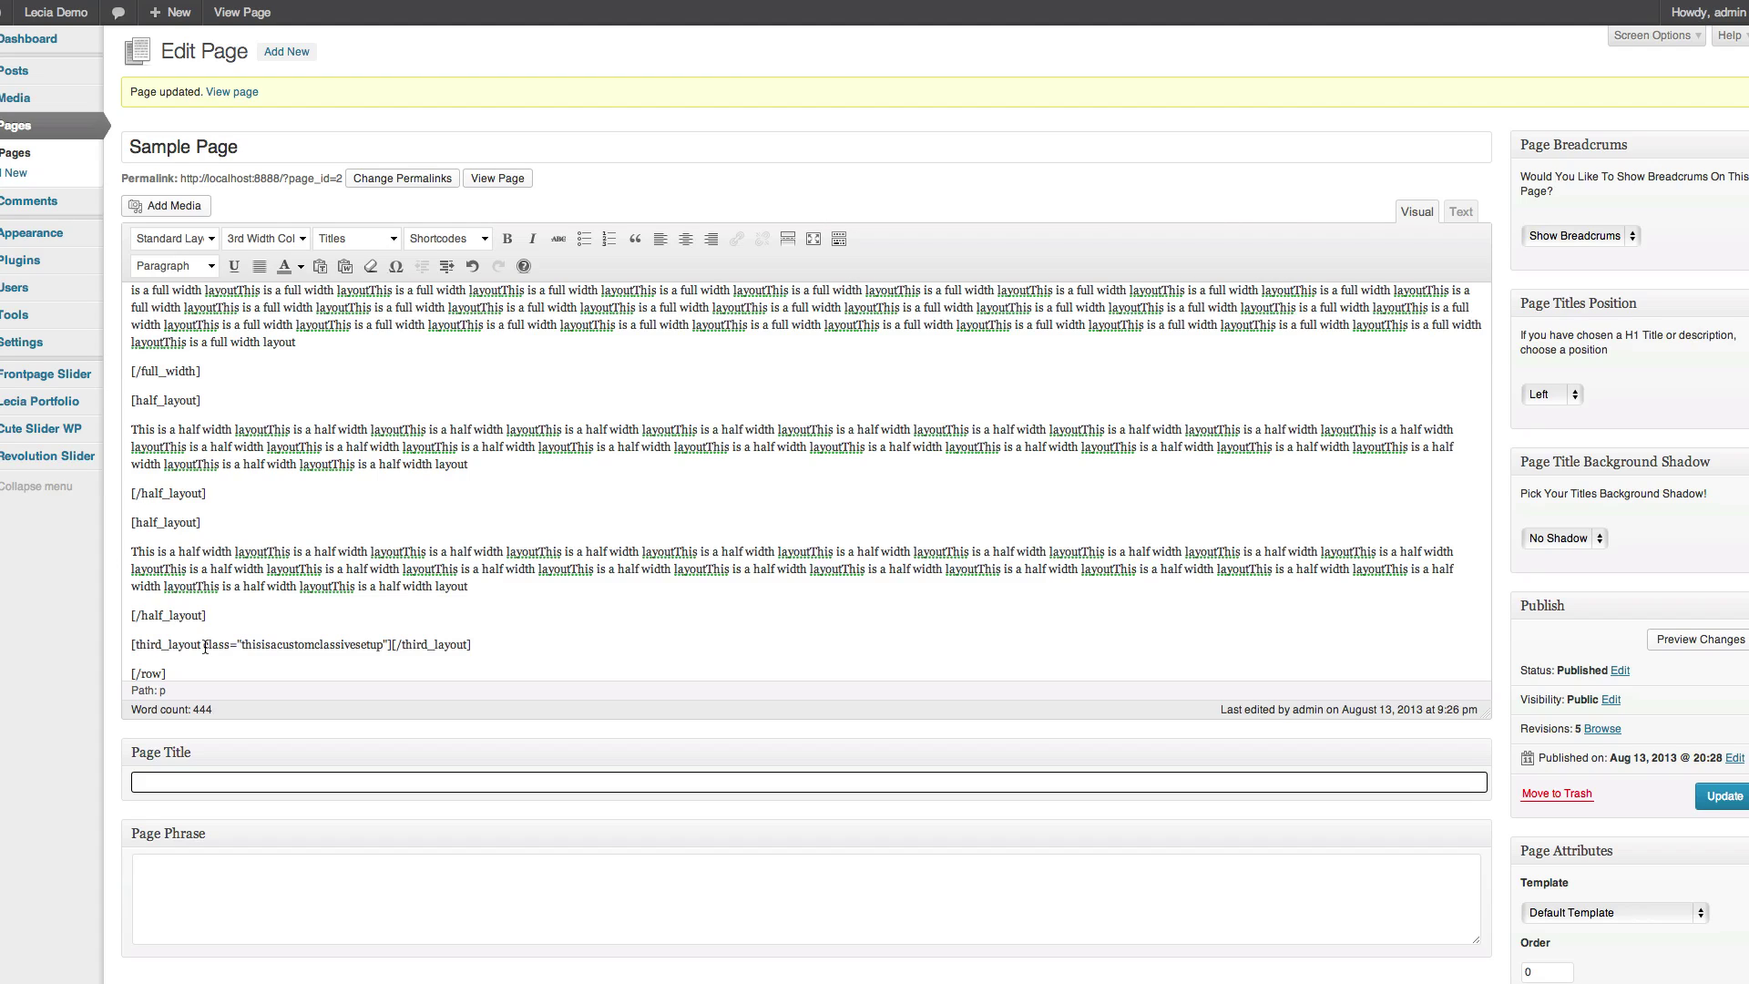
Step: Add the paragraph "This is a third width layout" between the third width column's opening and closing tags
{"action": "left_click", "coordinate": [393, 644]}
{"action": "key", "text": "Return"}
{"action": "key", "text": "Return"}
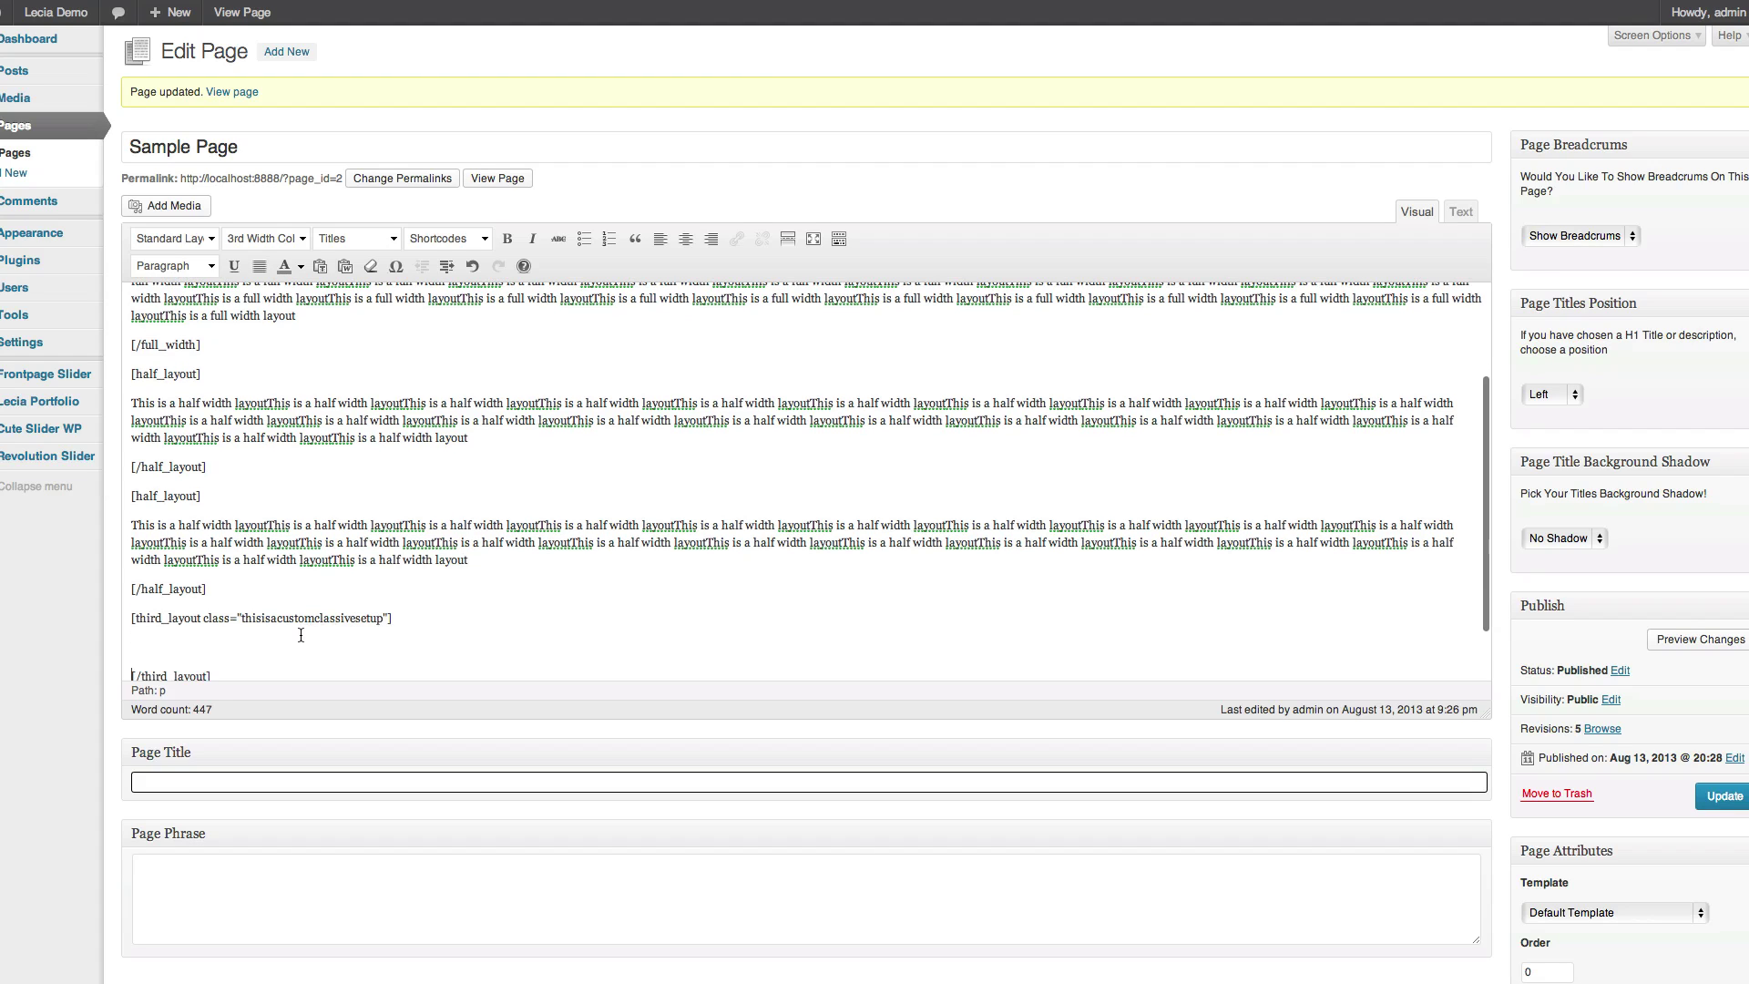
{"action": "key", "text": "Up"}
{"action": "type", "text": "This"}
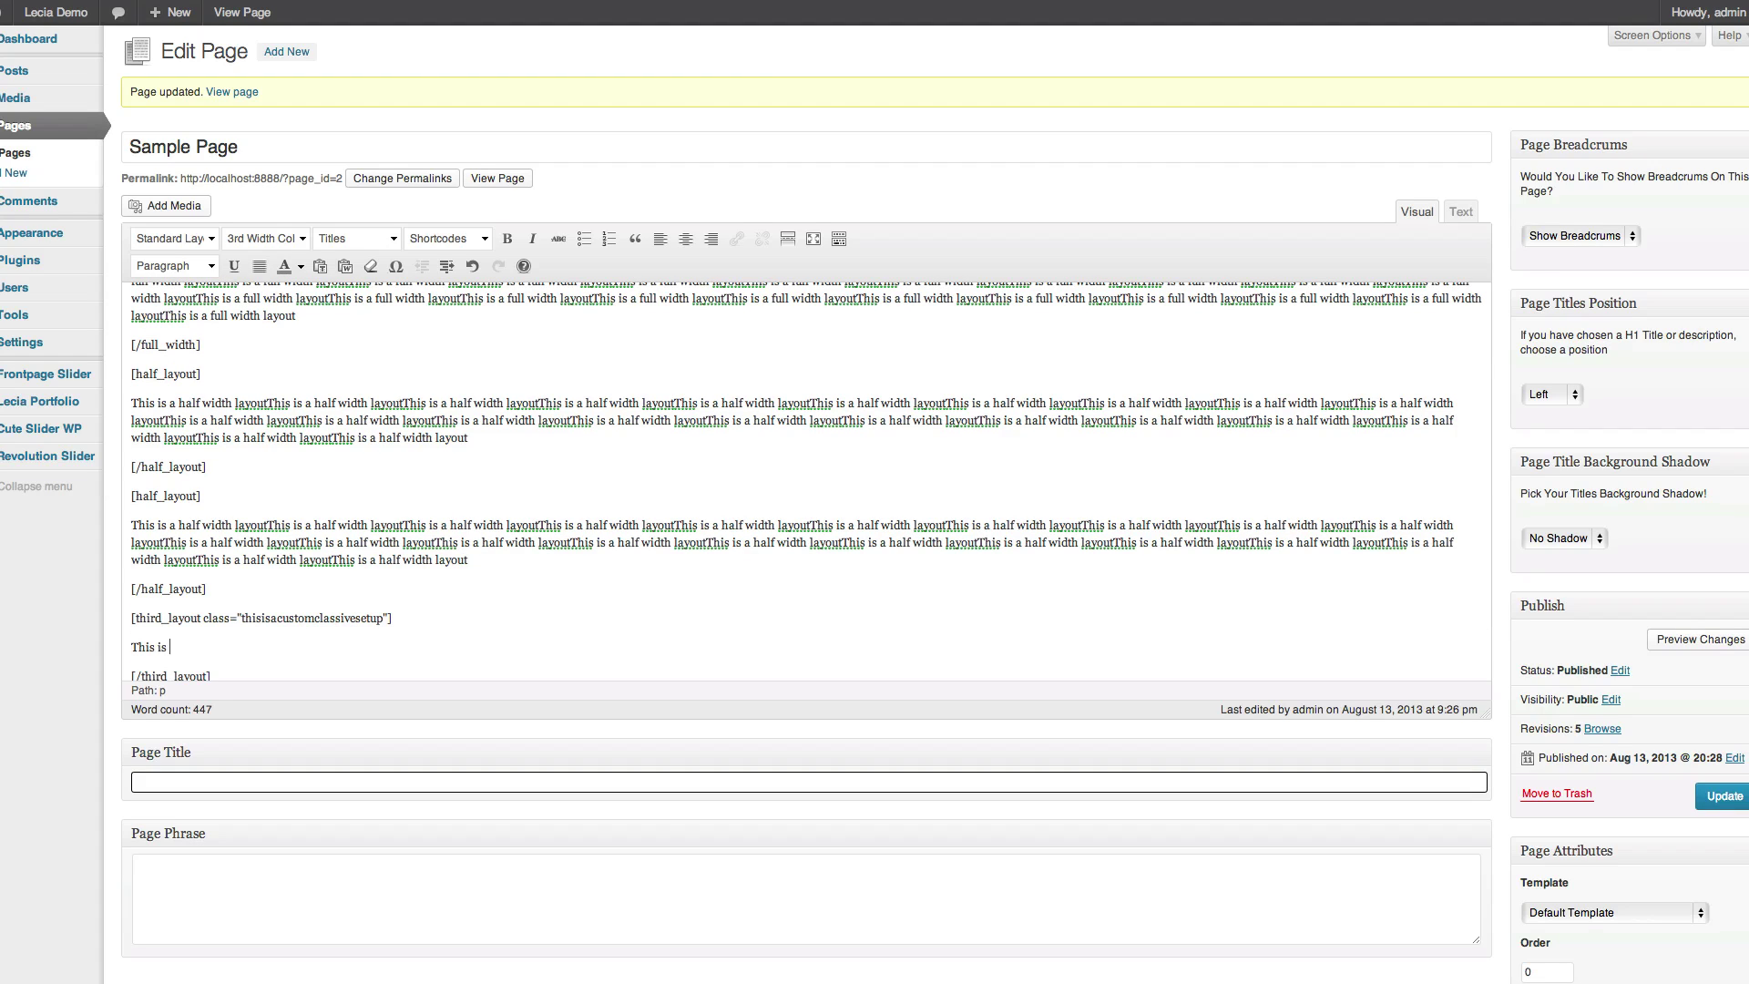
{"action": "type", "text": " is a third width layout"}
Step: Copy the third width sentence and paste it repeatedly until the paragraph runs to about two lines
{"action": "left_click_drag", "start_coordinate": [304, 646], "coordinate": [110, 649]}
{"action": "key", "text": "ctrl+c"}
{"action": "key", "text": "Right"}
{"action": "key", "text": "ctrl+v"}
{"action": "key", "text": "ctrl+v"}
{"action": "key", "text": "ctrl+v"}
{"action": "key", "text": "ctrl+v"}
{"action": "key", "text": "ctrl+v"}
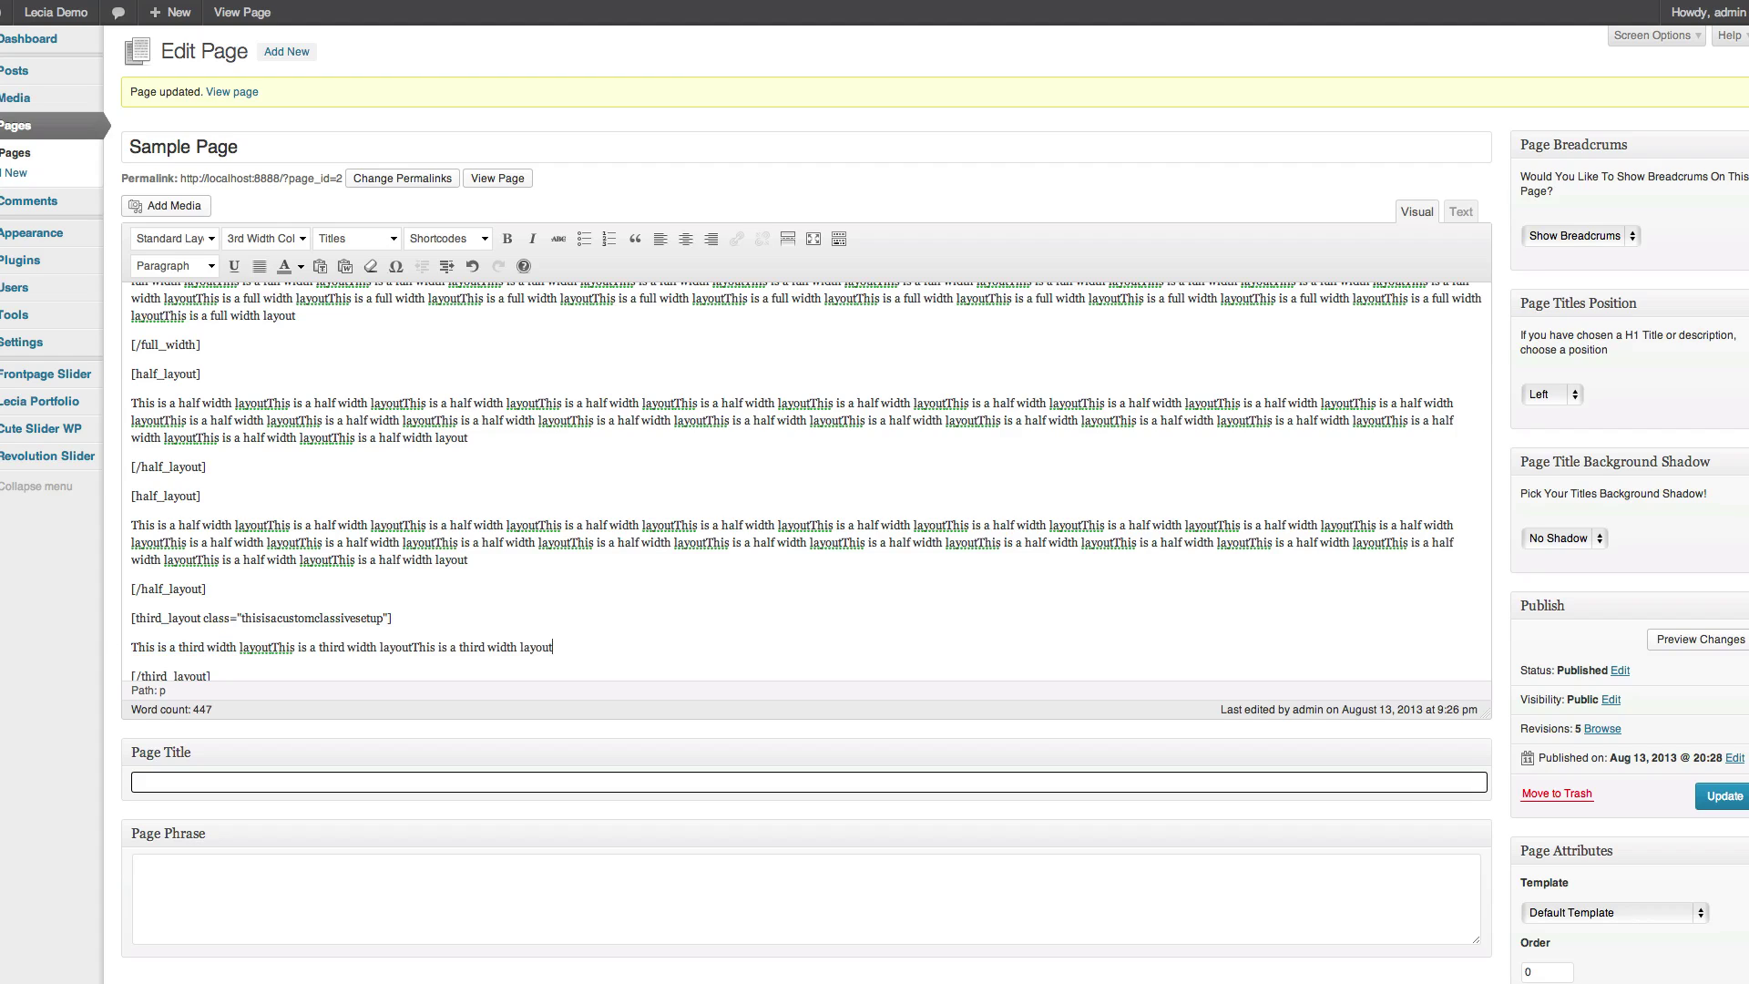
{"action": "key", "text": "ctrl+v"}
{"action": "key", "text": "ctrl+v"}
{"action": "key", "text": "ctrl+v"}
{"action": "key", "text": "ctrl+v"}
{"action": "key", "text": "ctrl+v"}
{"action": "key", "text": "ctrl+v"}
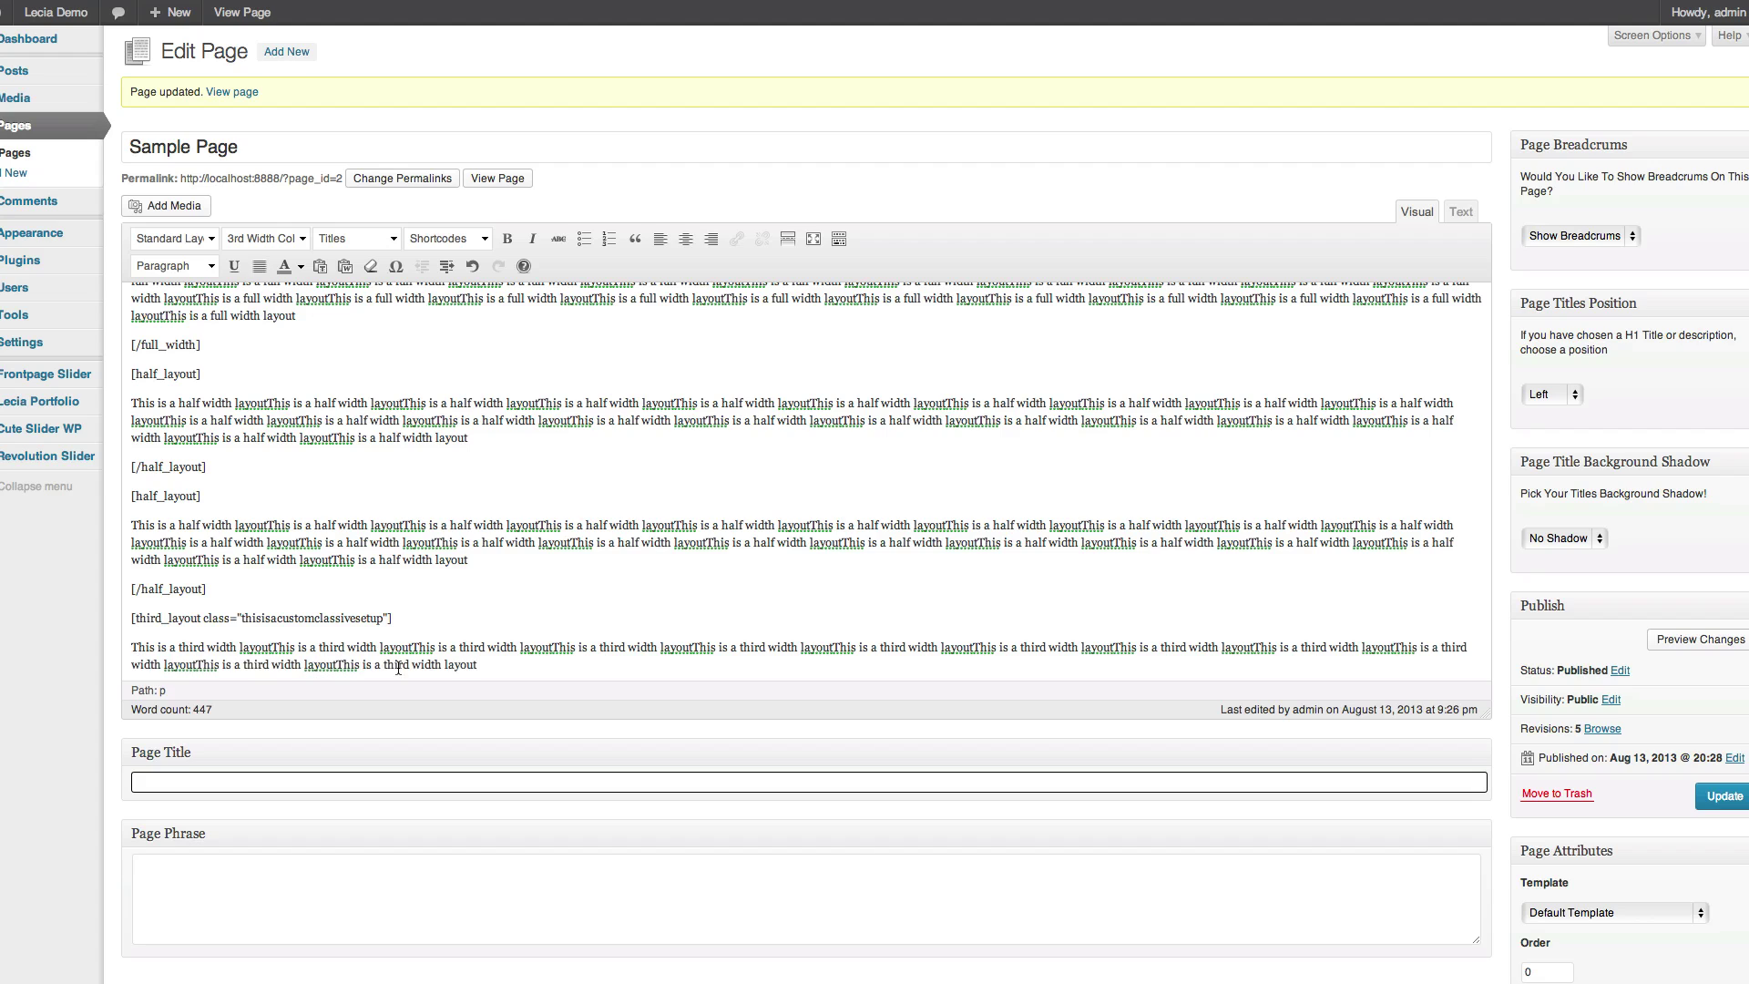
Step: Remove the custom class from the third width column and duplicate the whole block until there are three, followed by an empty line
{"action": "left_click_drag", "start_coordinate": [478, 663], "coordinate": [131, 647]}
{"action": "scroll", "coordinate": [324, 613], "scroll_direction": "down", "scroll_amount": 1}
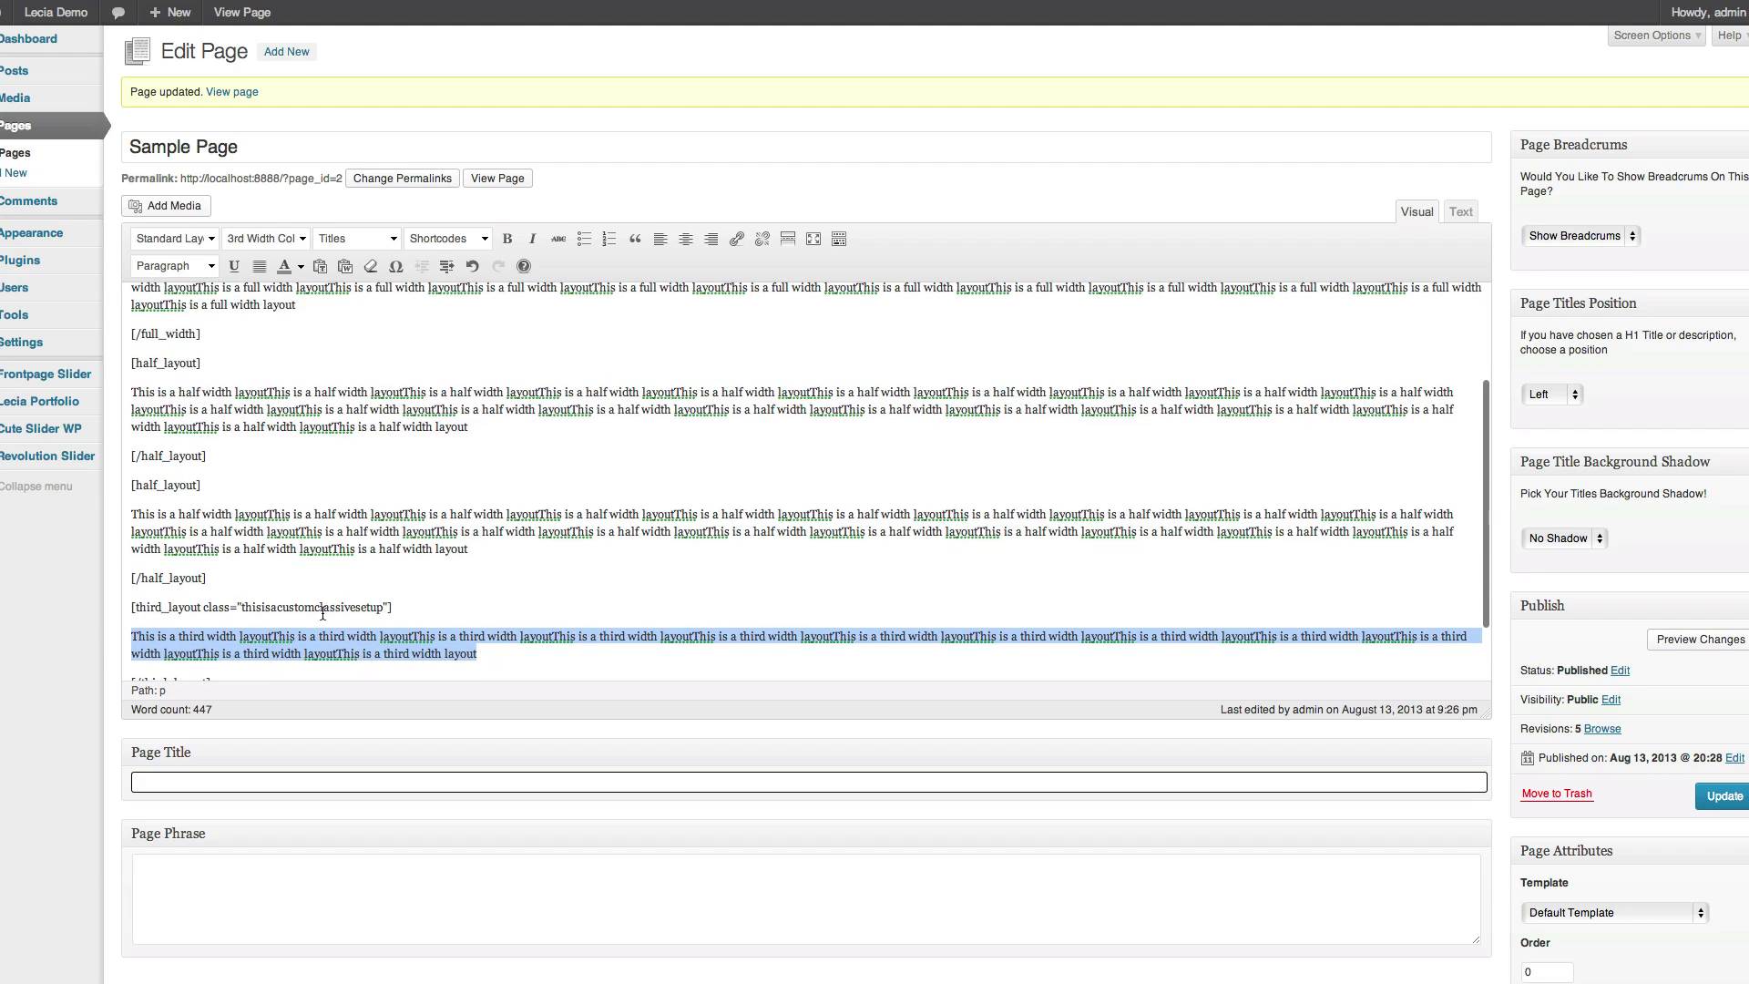
{"action": "scroll", "coordinate": [192, 604], "scroll_direction": "down", "scroll_amount": 3}
{"action": "left_click_drag", "start_coordinate": [212, 517], "coordinate": [112, 444]}
{"action": "key", "text": "ctrl+v"}
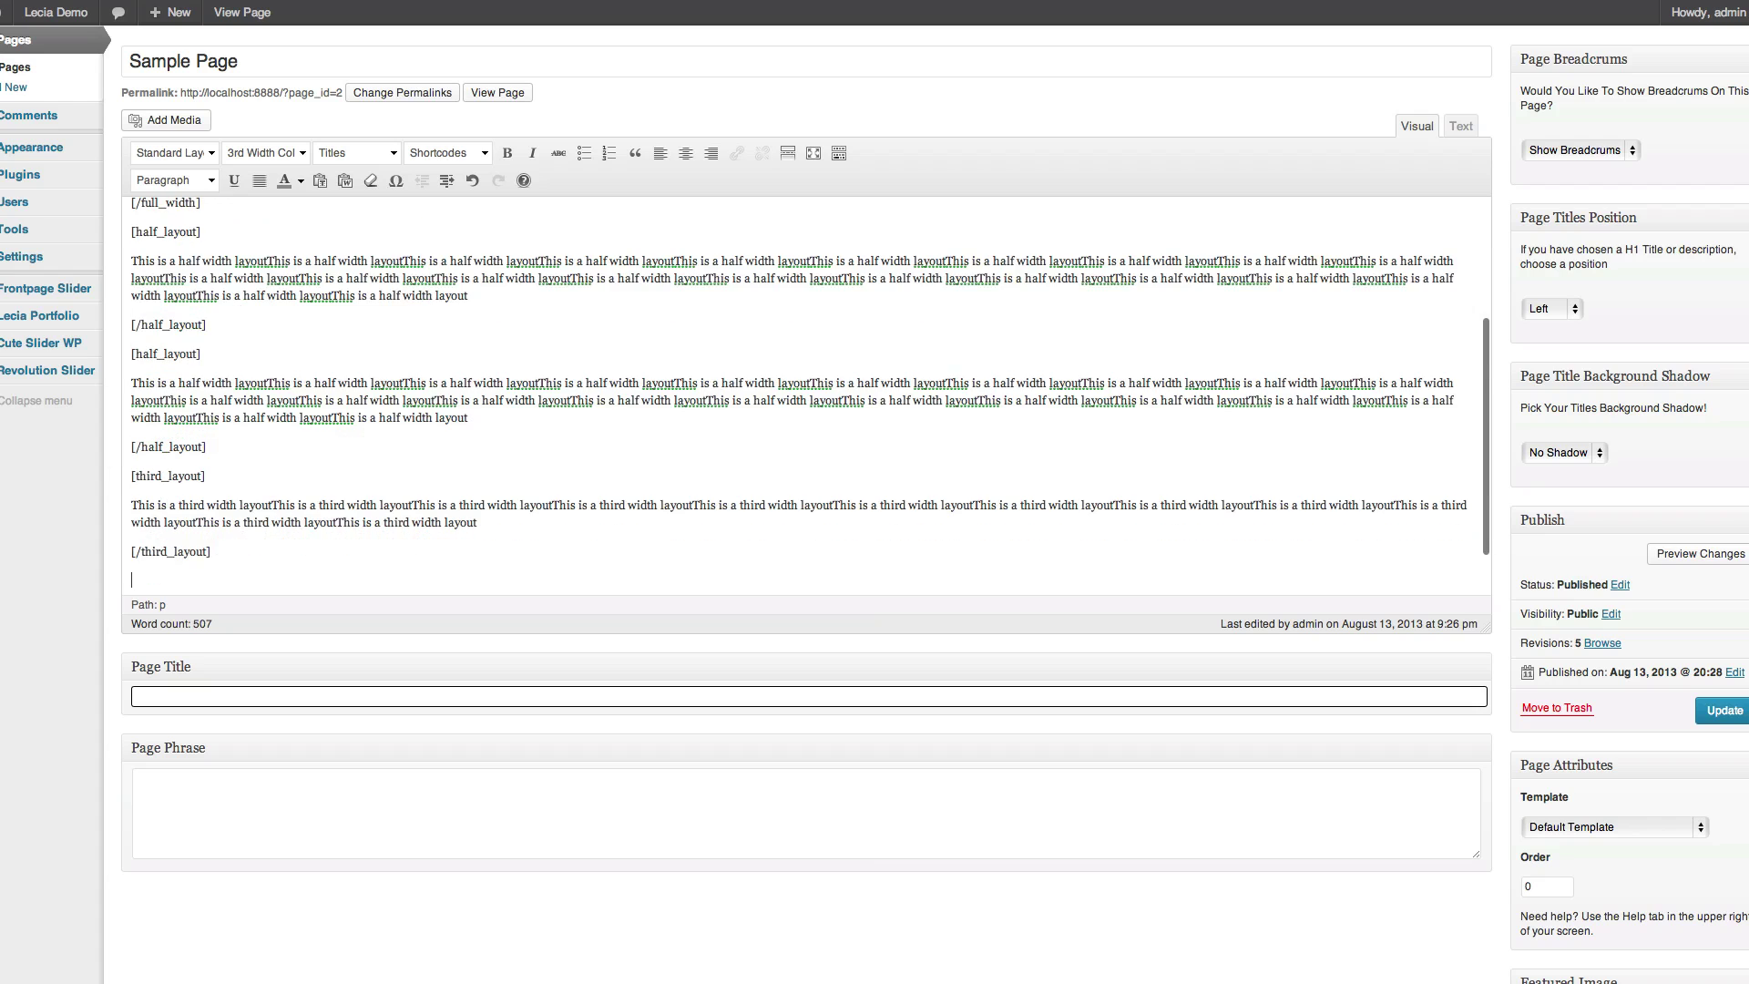
{"action": "key", "text": "ctrl+v"}
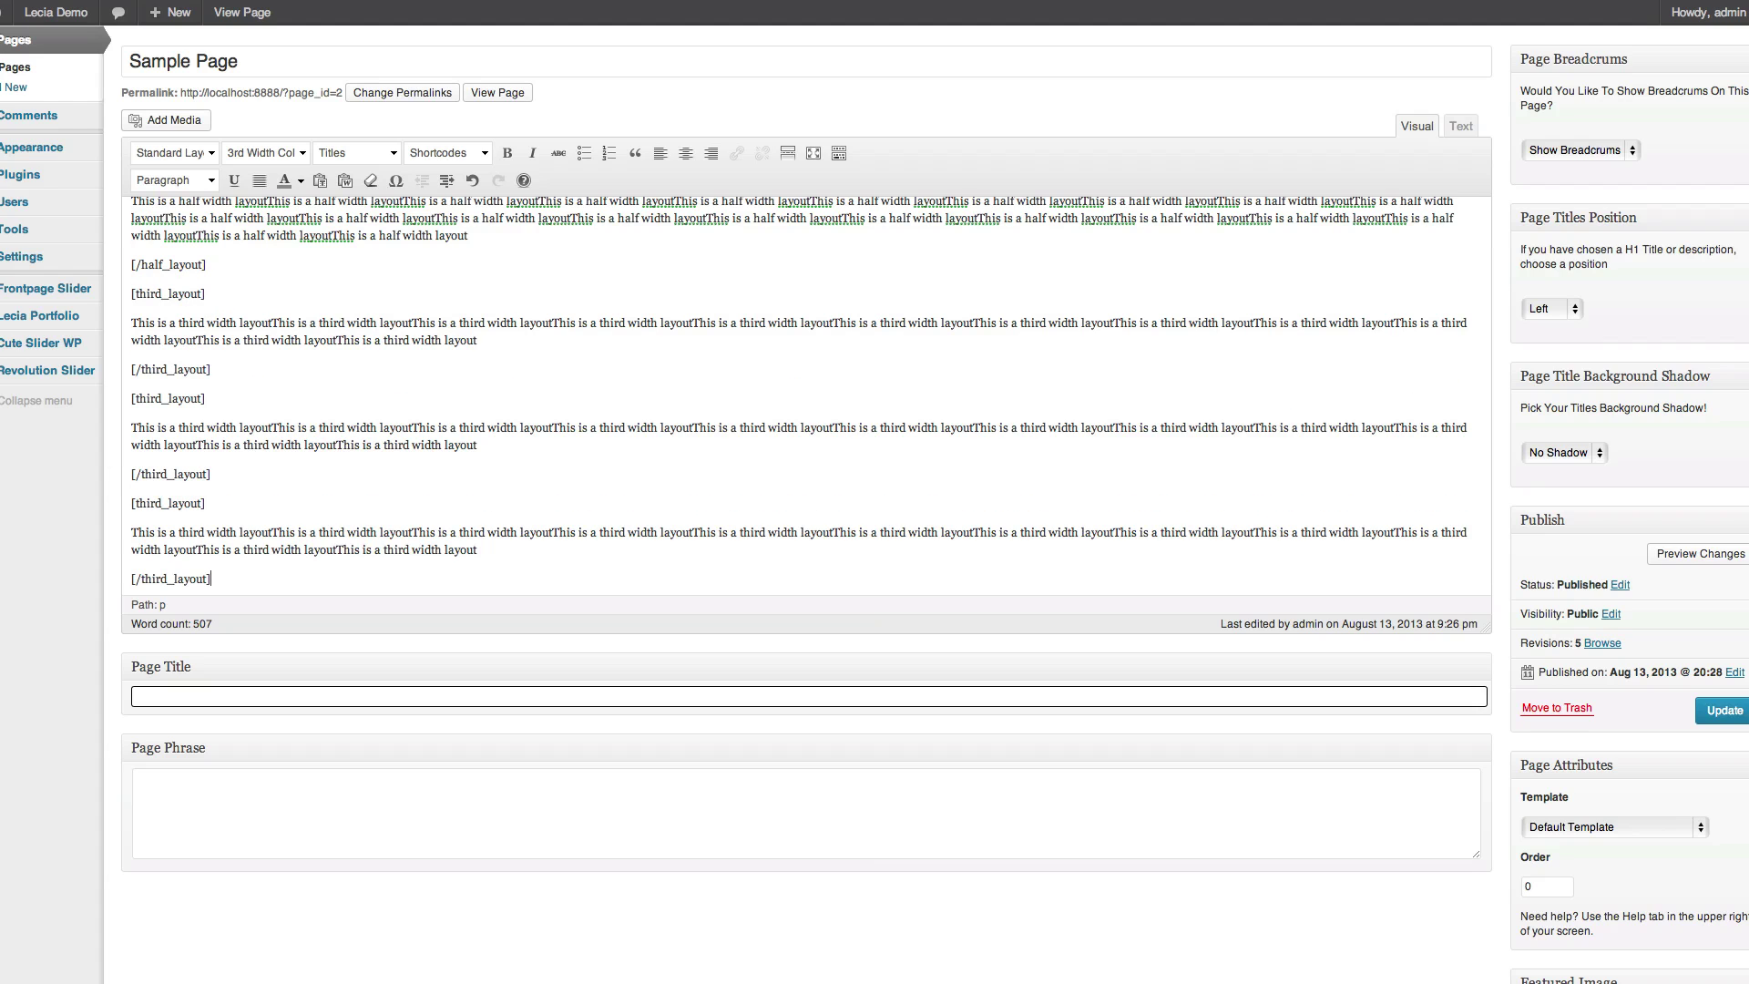
{"action": "key", "text": "Return"}
{"action": "left_click", "coordinate": [254, 153]}
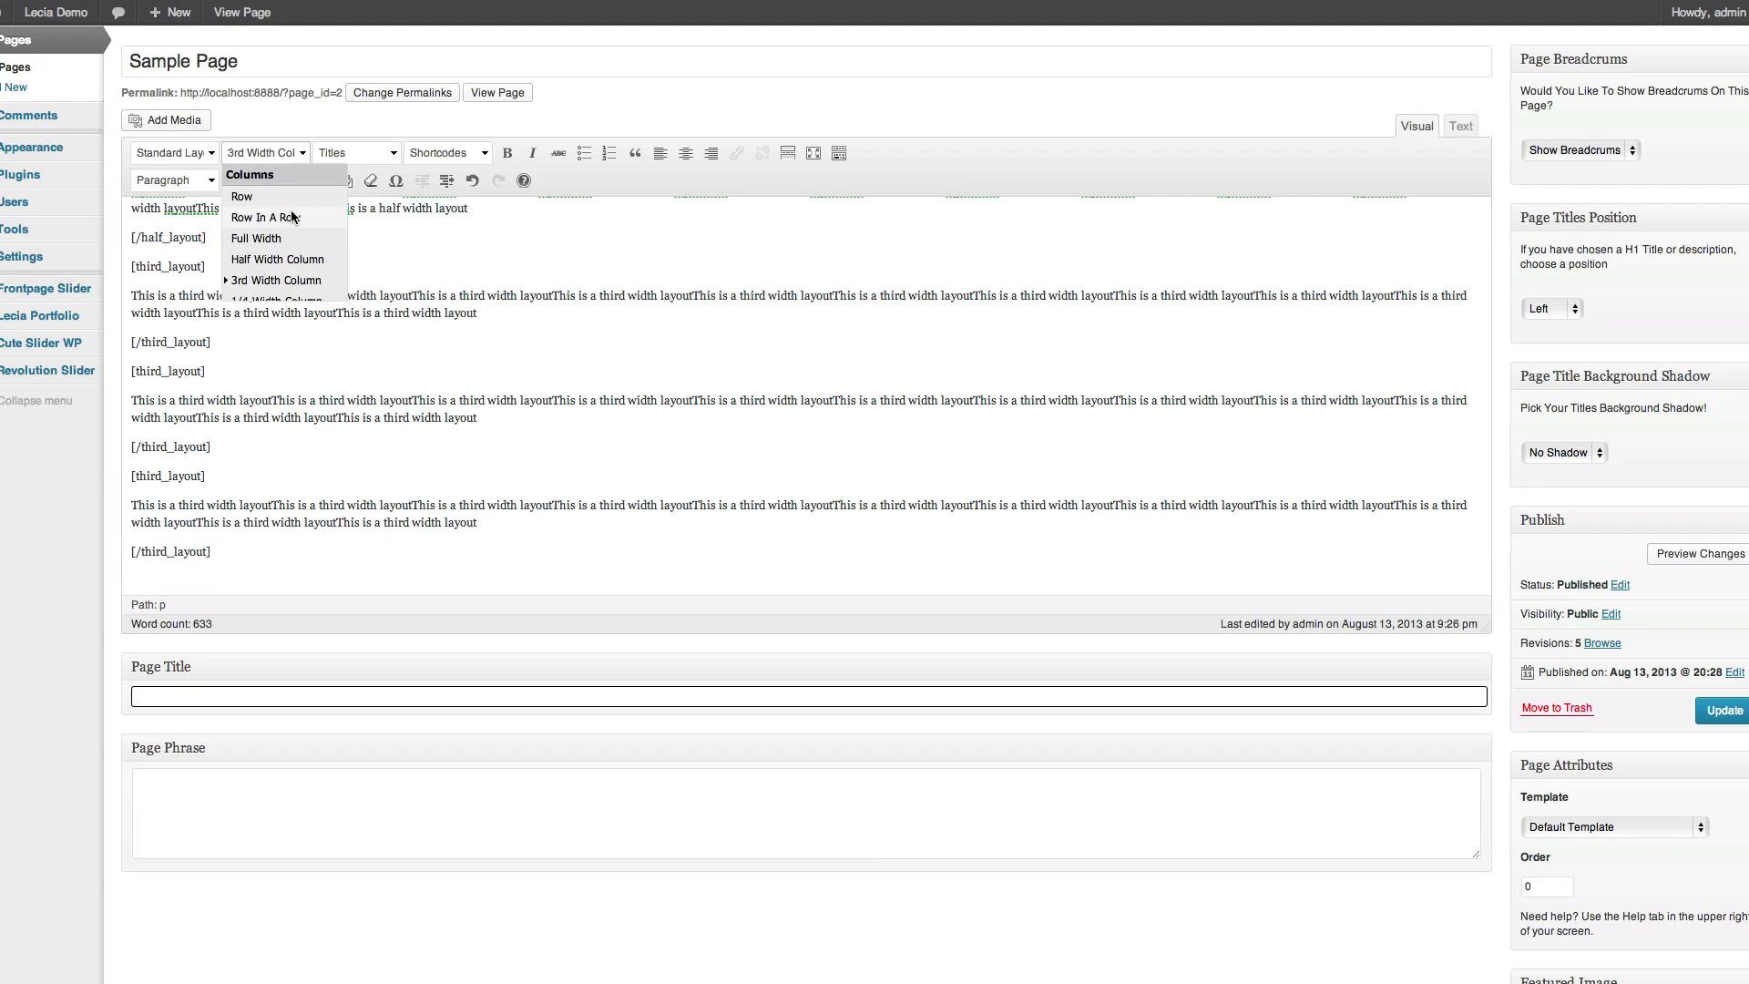
{"action": "scroll", "coordinate": [292, 217], "scroll_direction": "down", "scroll_amount": 2}
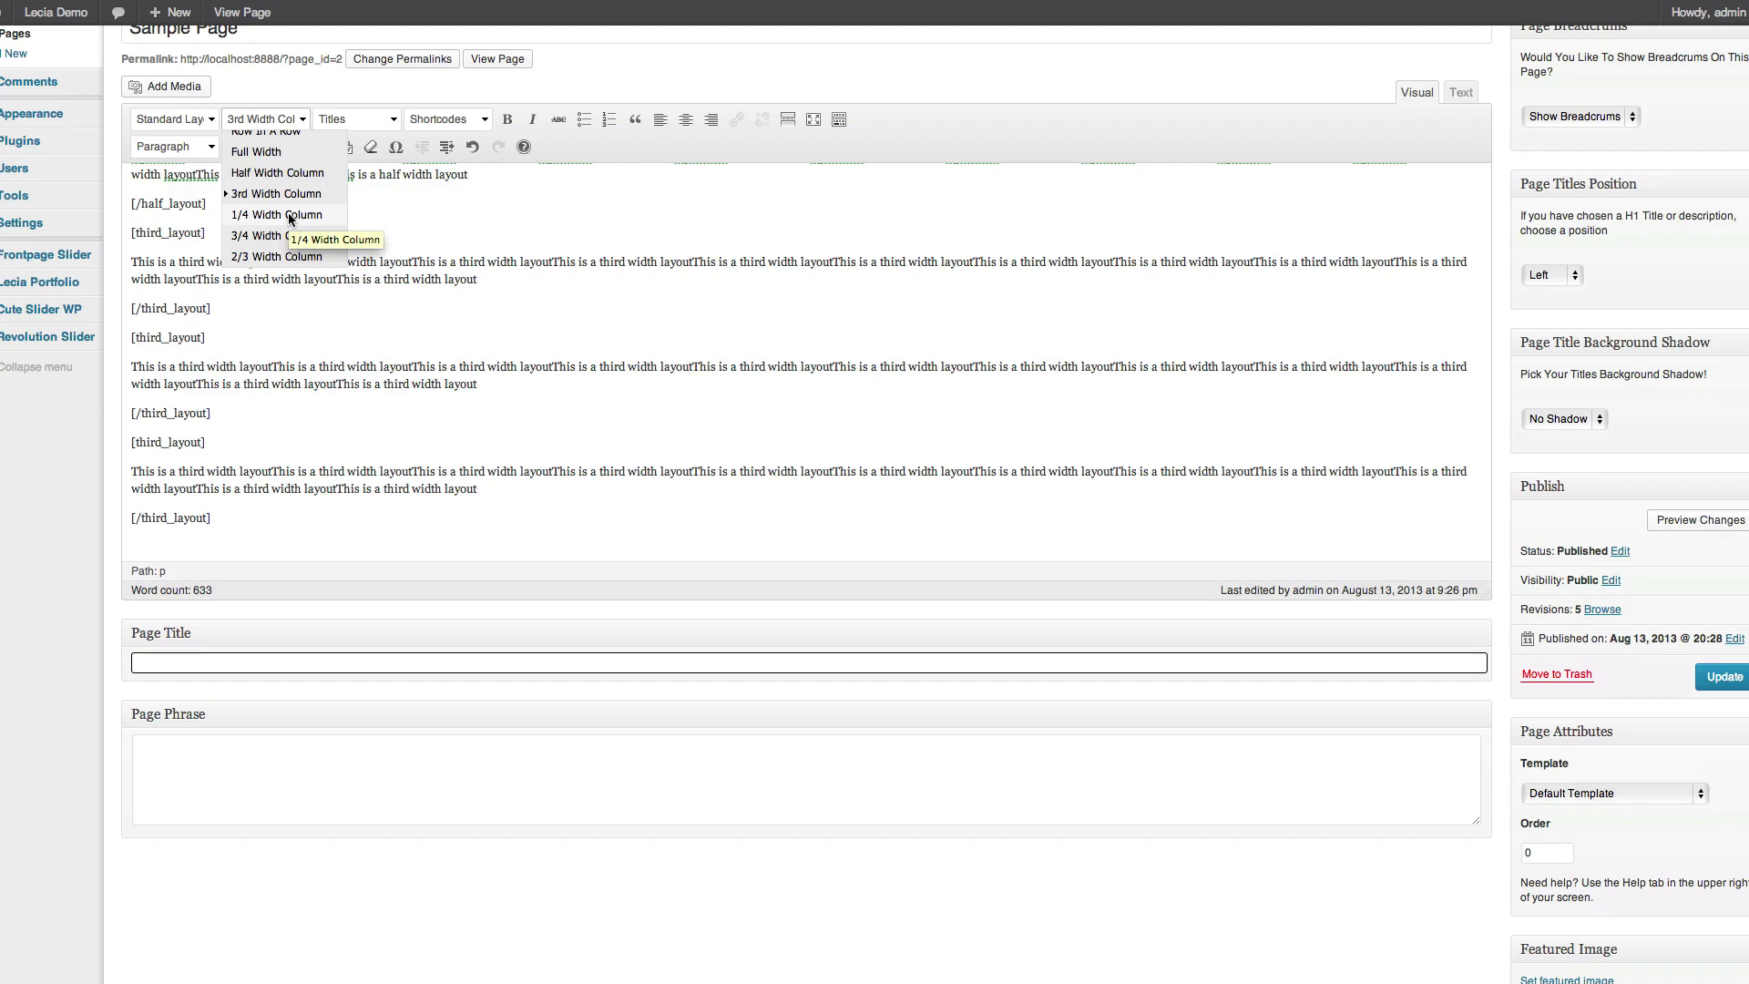
{"action": "left_click", "coordinate": [290, 215]}
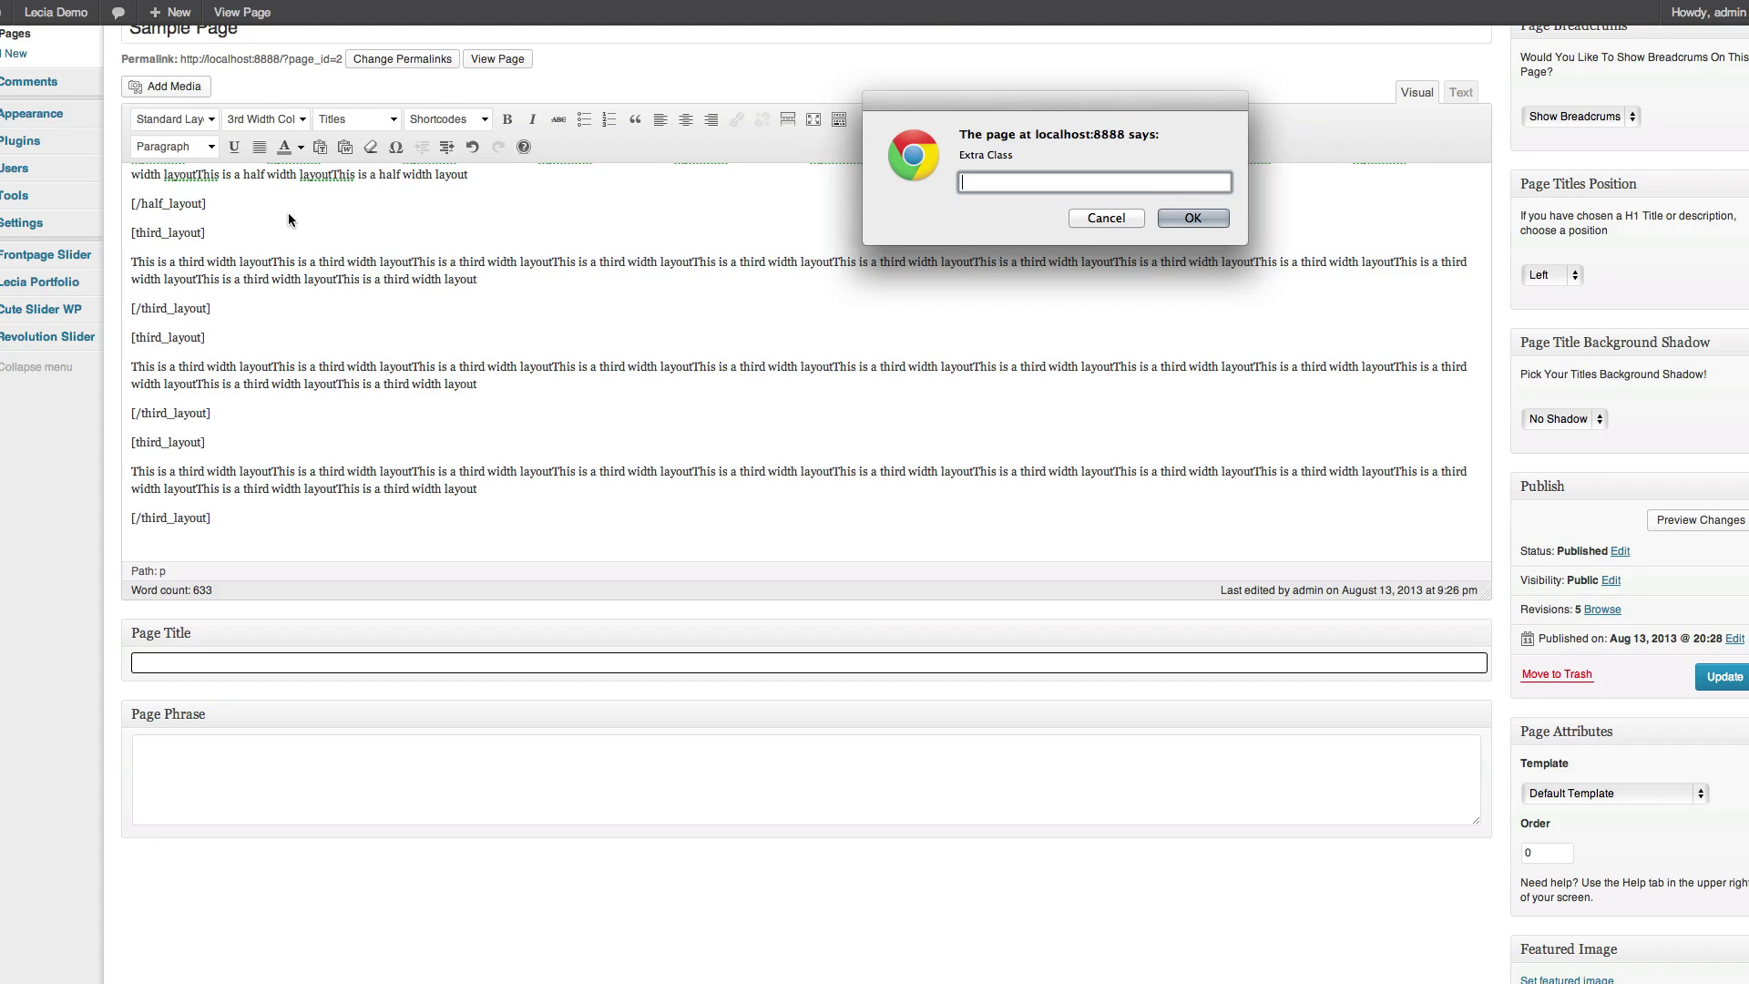
{"action": "key", "text": "Return"}
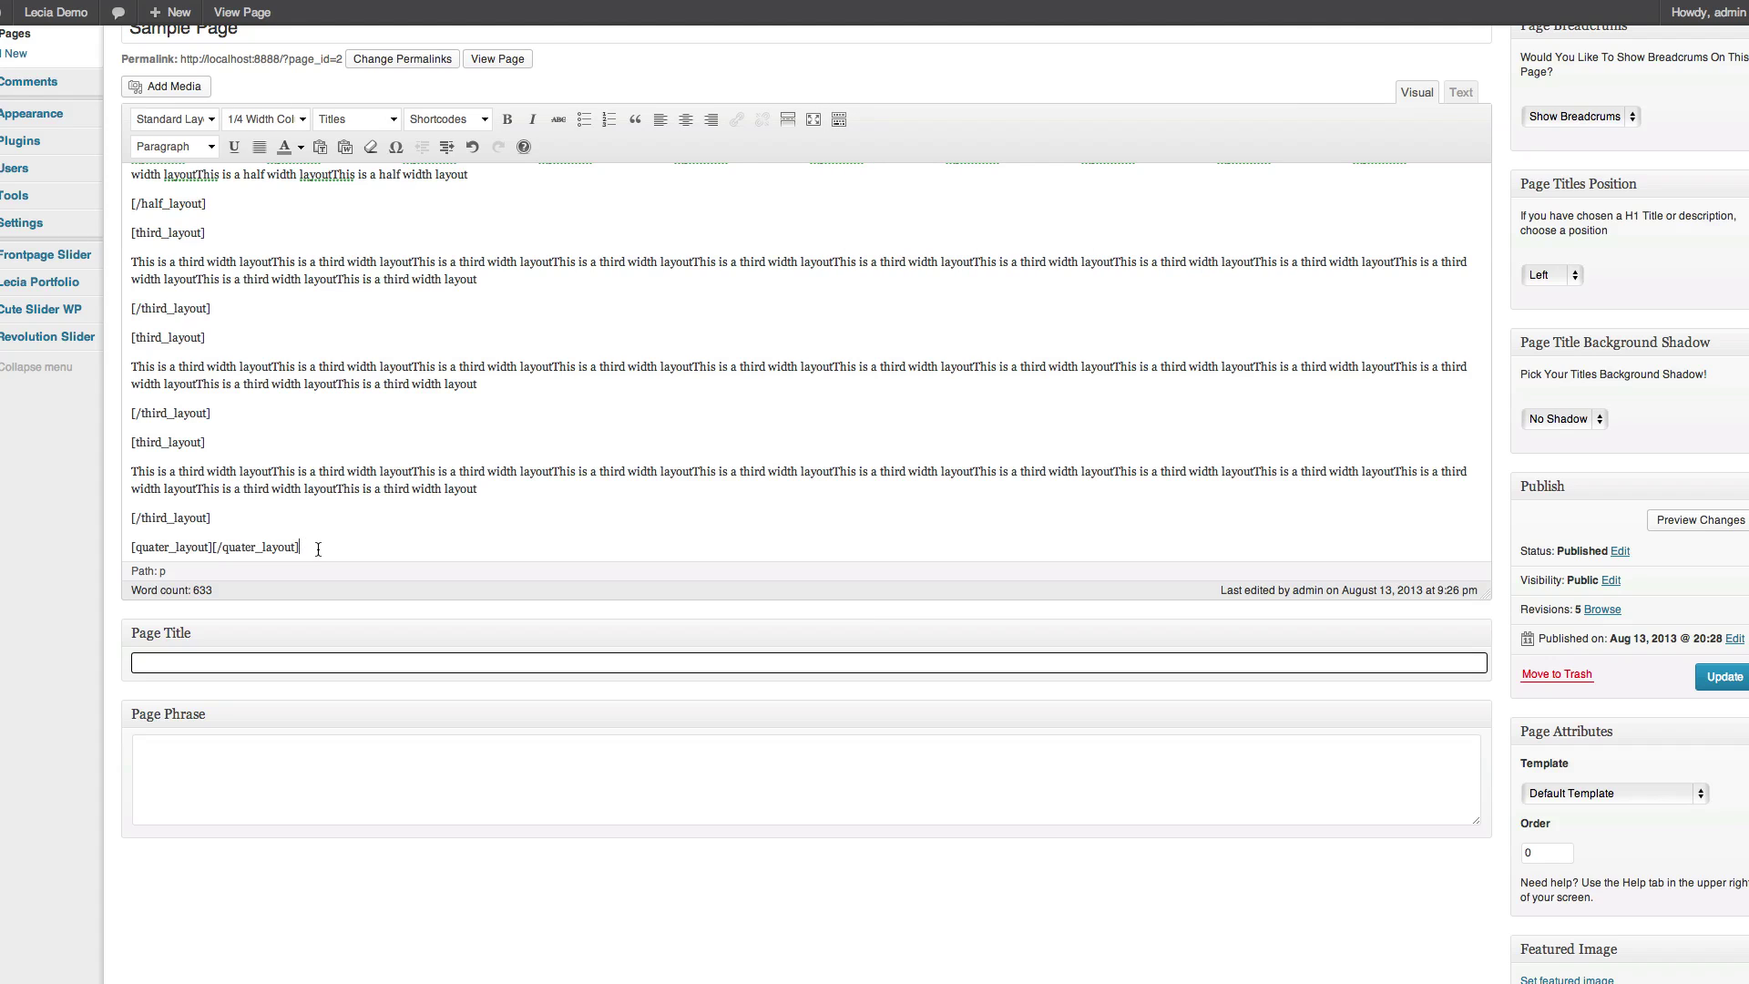
{"action": "left_click_drag", "start_coordinate": [303, 544], "coordinate": [107, 543]}
{"action": "key", "text": "BackSpace"}
Step: Insert a 1/4 Width Column shortcode with no extra class below the last third width column
{"action": "left_click", "coordinate": [269, 122]}
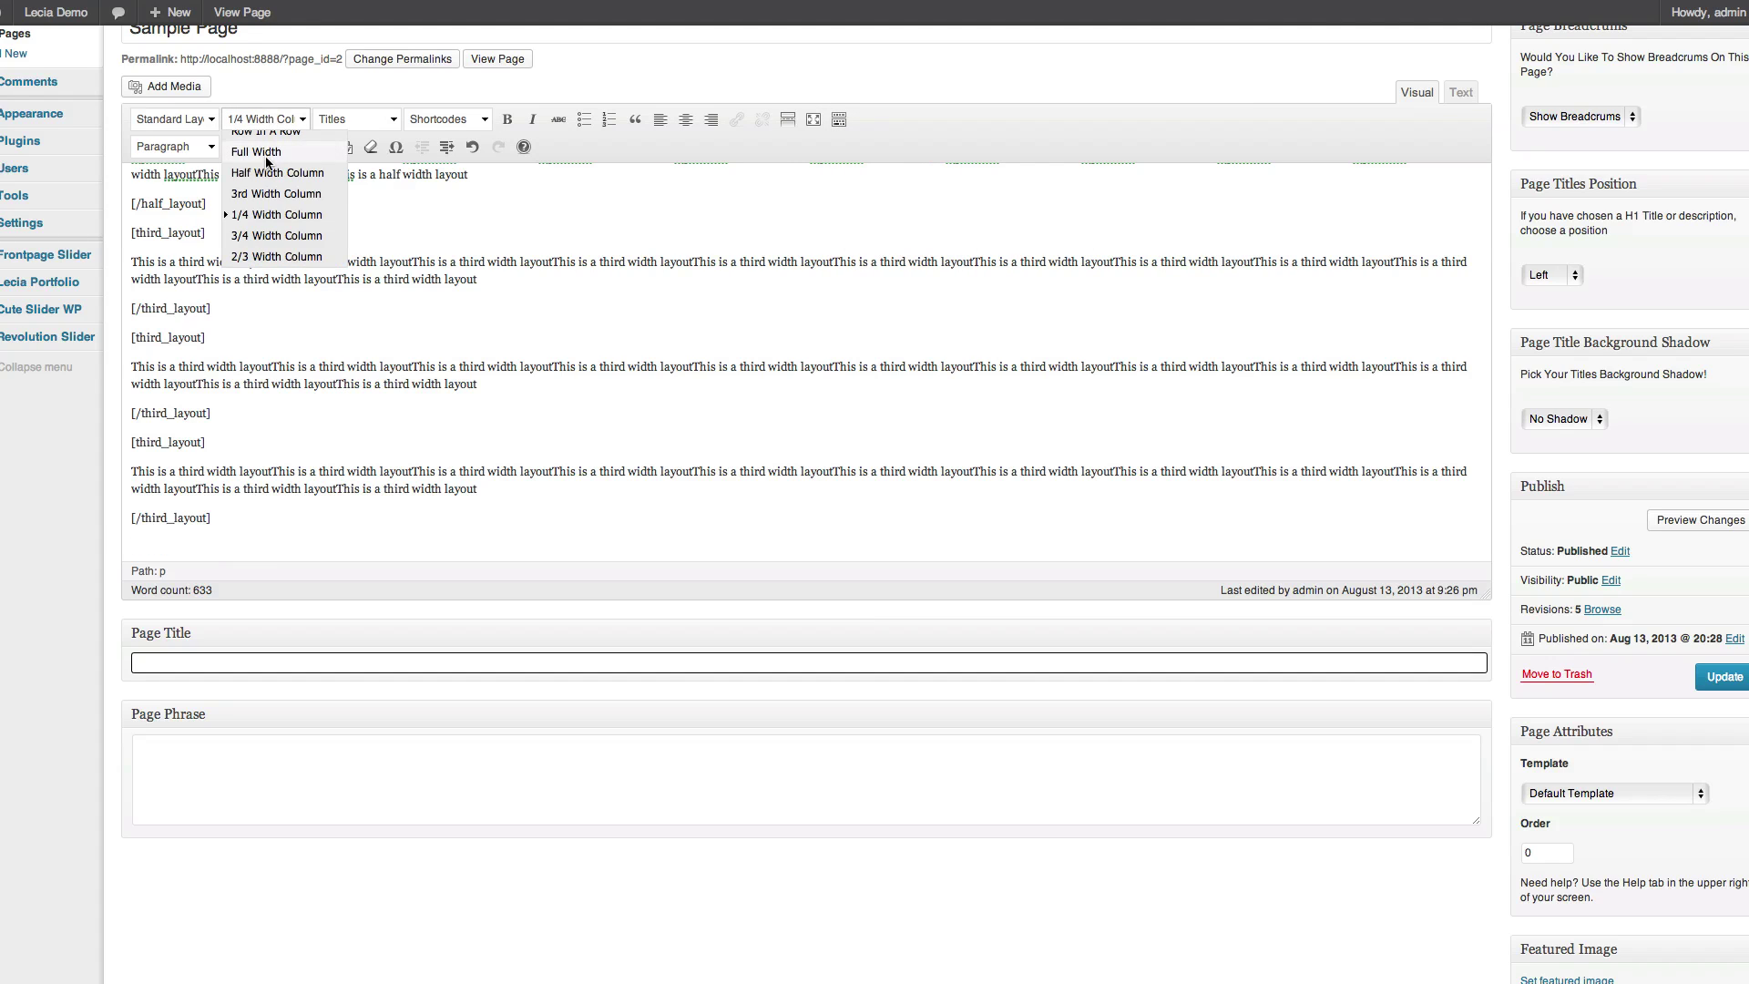
{"action": "left_click", "coordinate": [286, 216]}
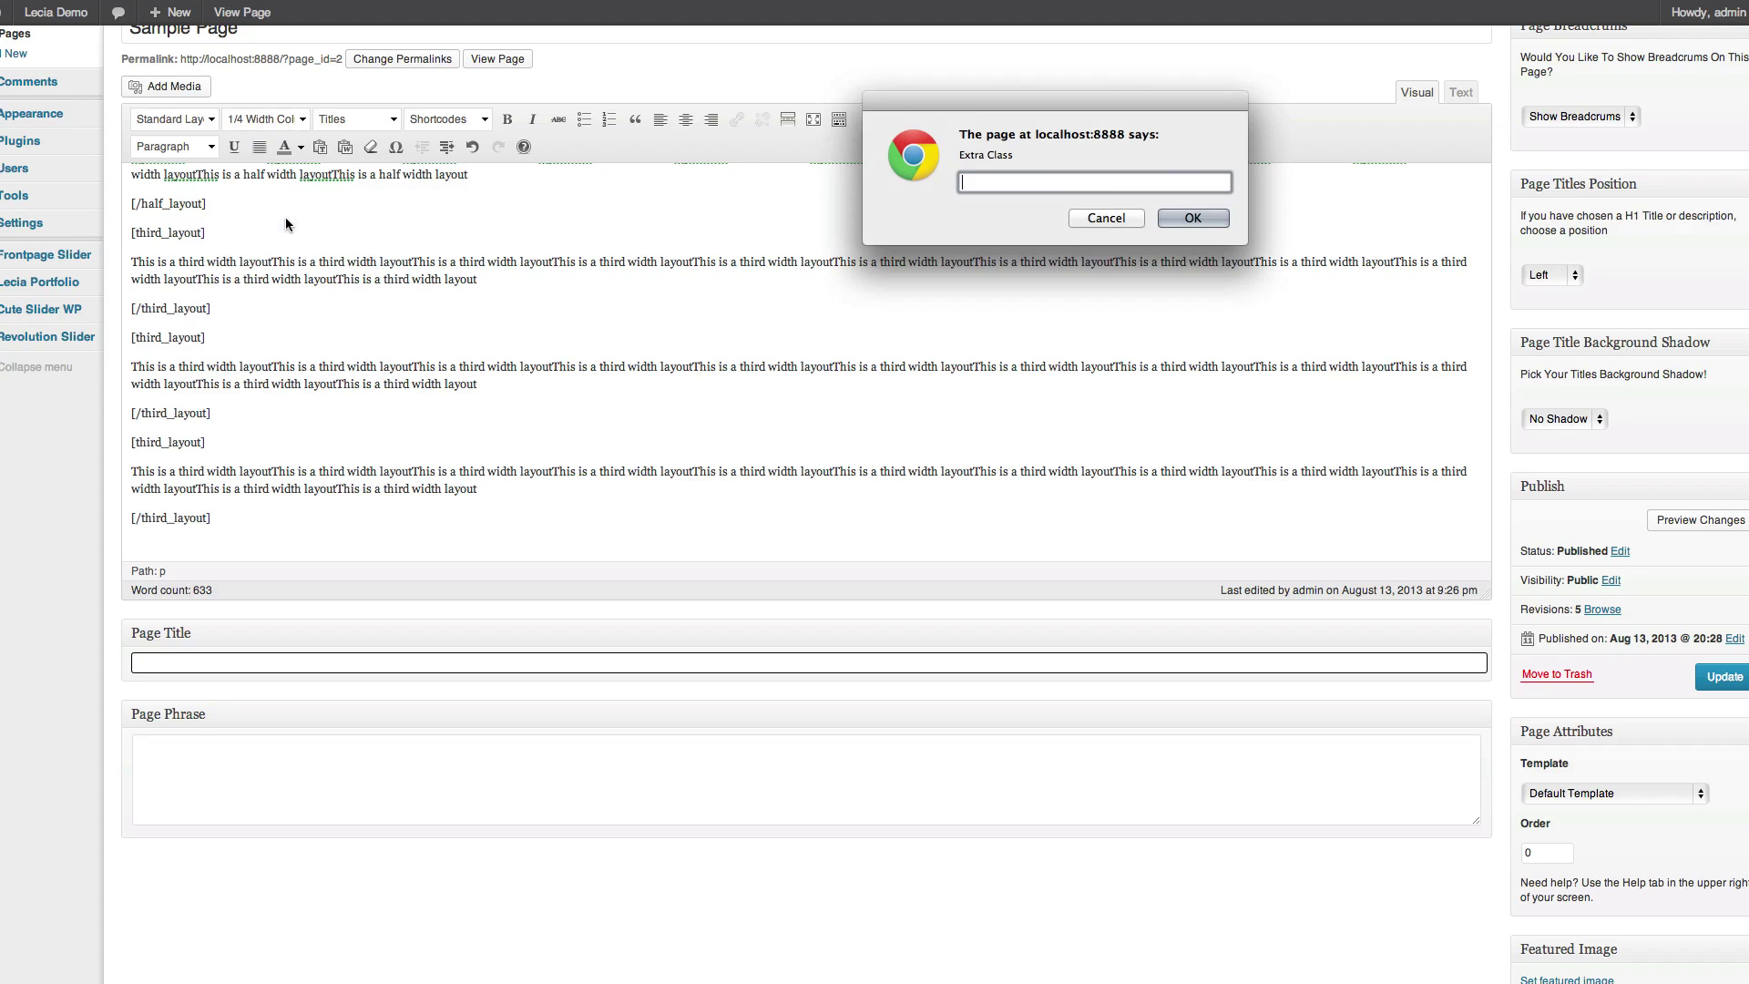
{"action": "key", "text": "Return"}
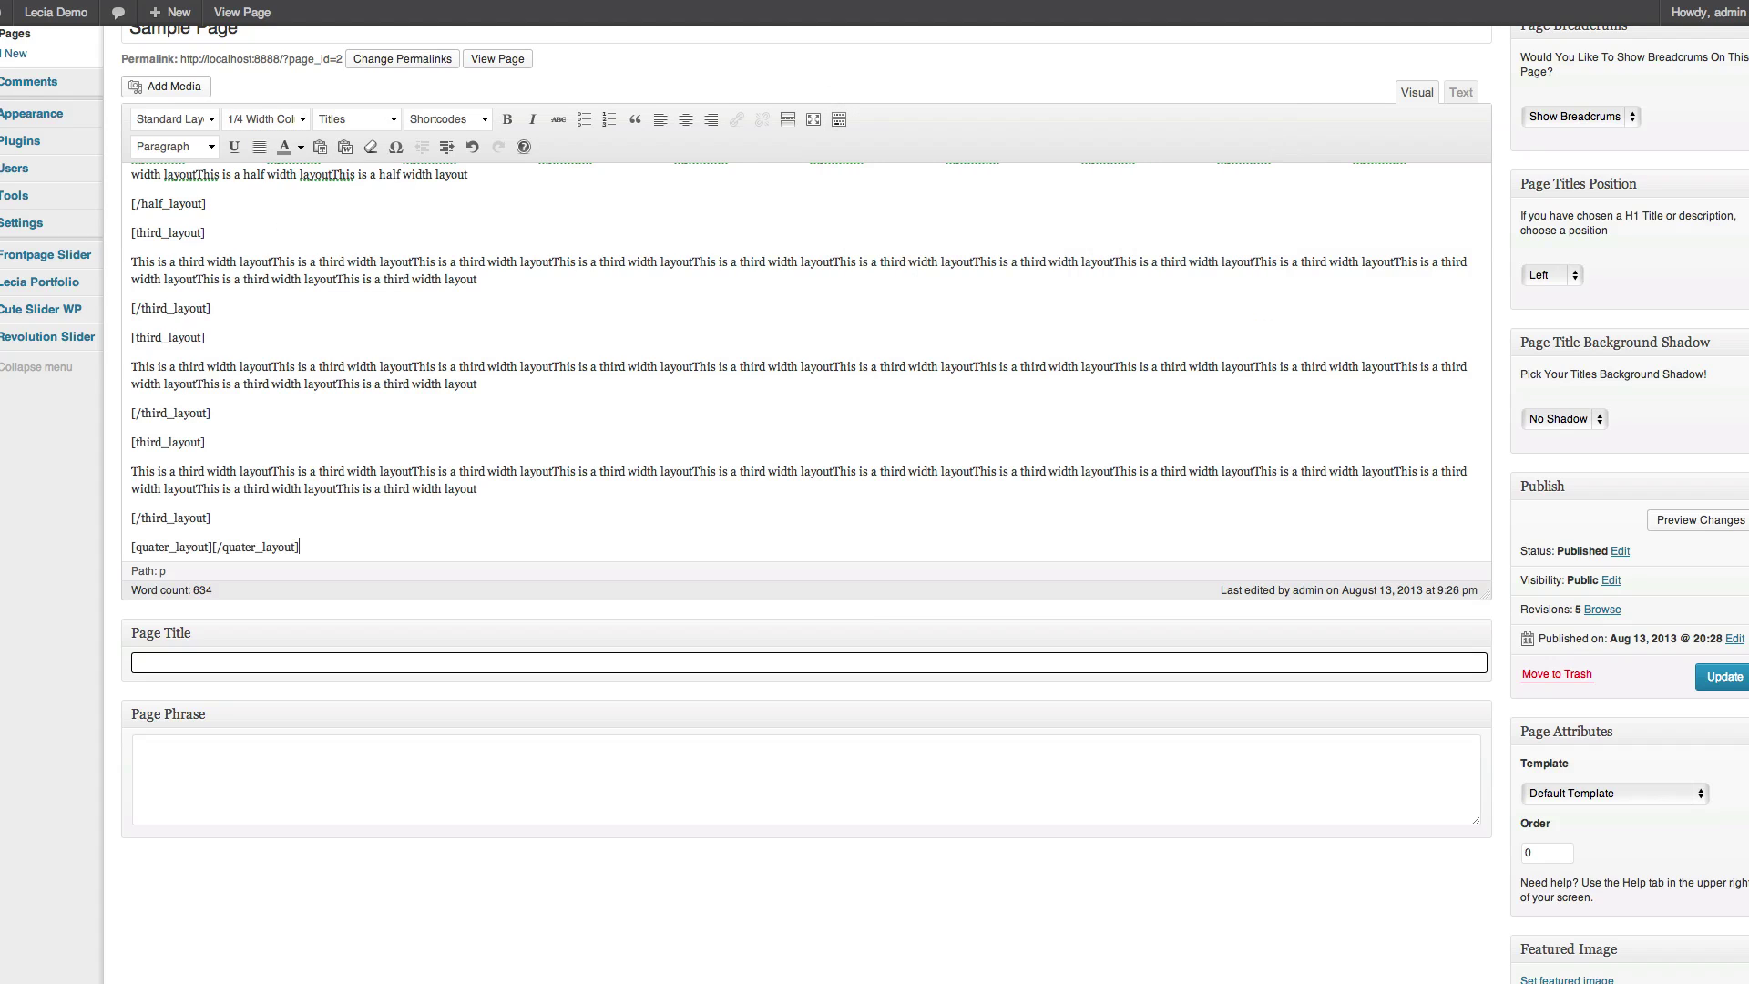
Step: Add the placeholder paragraph "This oijfosdihf" between the quarter width column's opening and closing tags
{"action": "left_click", "coordinate": [212, 547]}
{"action": "key", "text": "Return"}
{"action": "key", "text": "Return"}
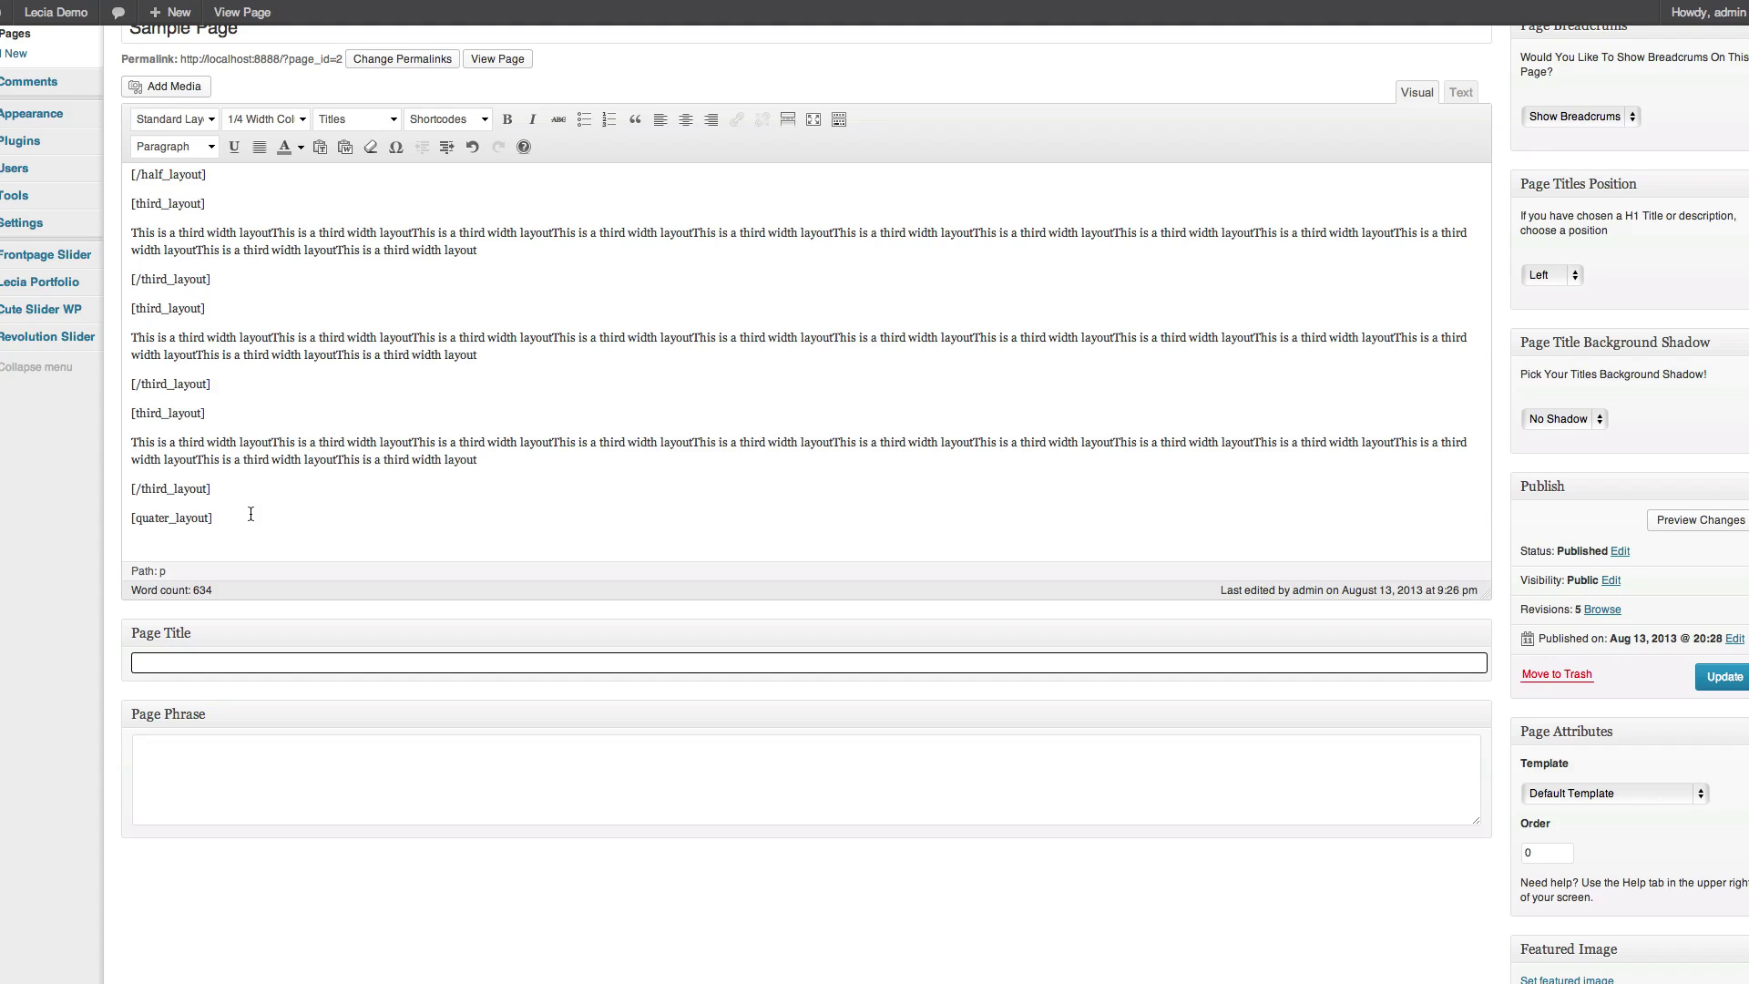
{"action": "type", "text": "This oijfosdihf"}
Step: Update the page and check the column layout on the live page, including the quarter width text, before returning to the editor
{"action": "left_click", "coordinate": [1728, 683]}
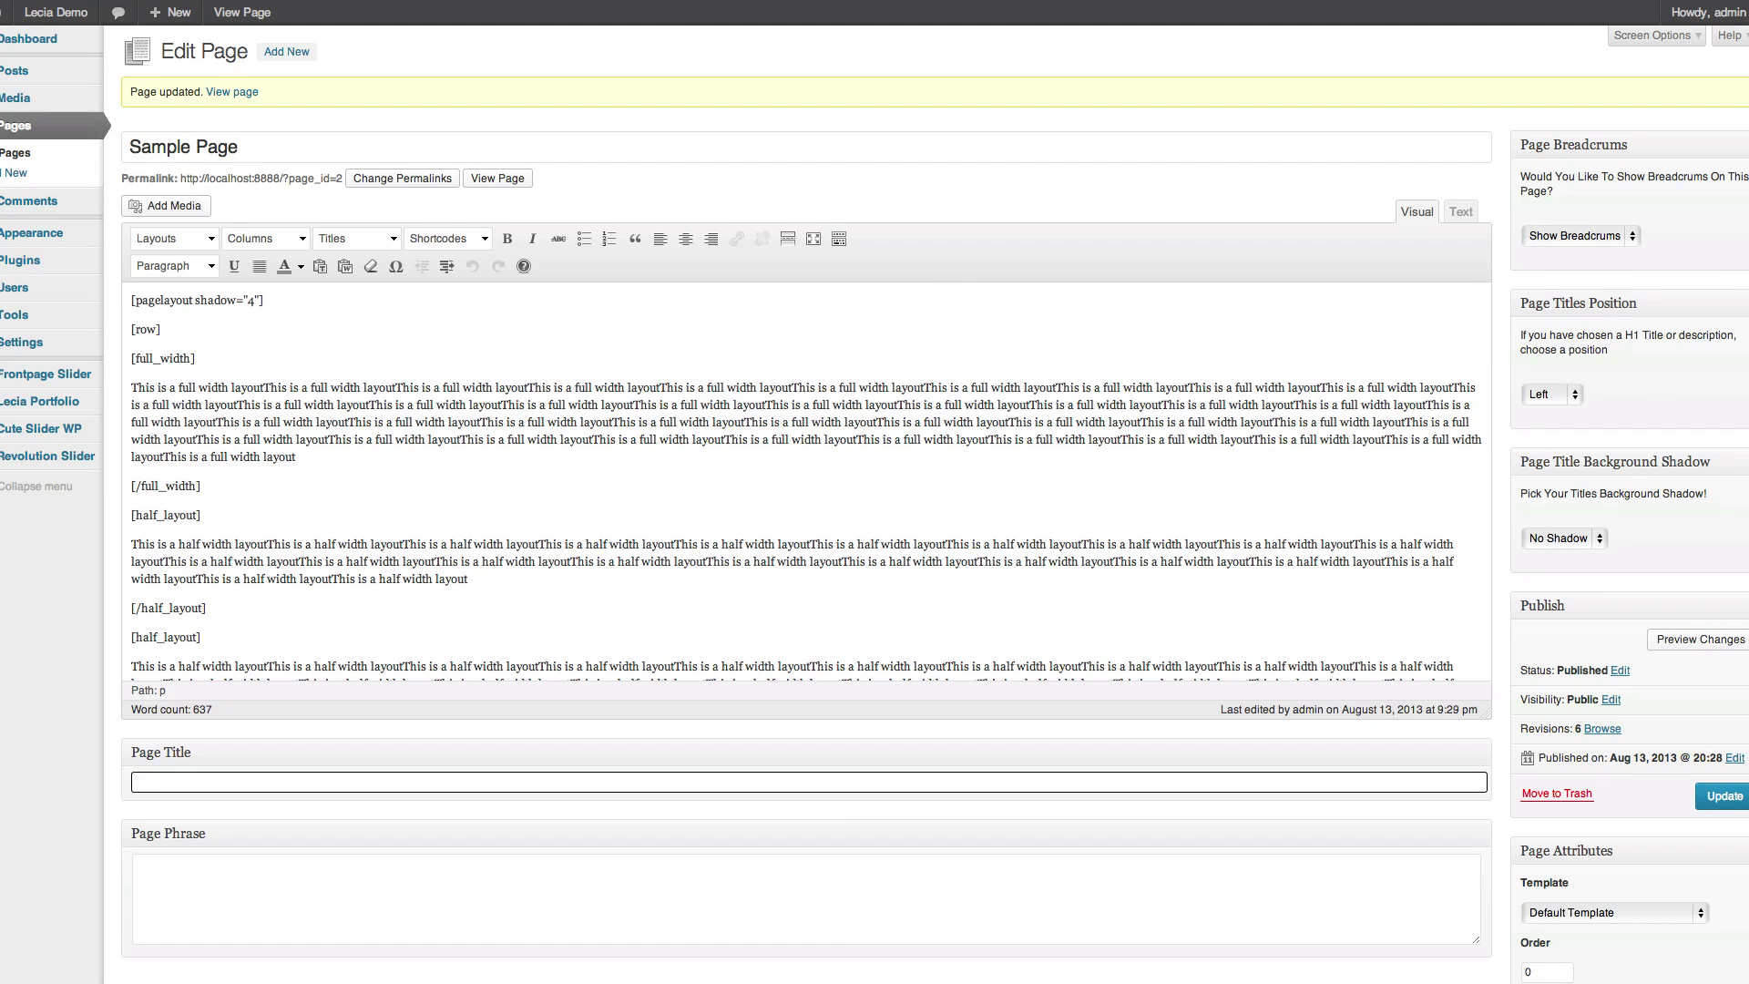
{"action": "left_click", "coordinate": [497, 177]}
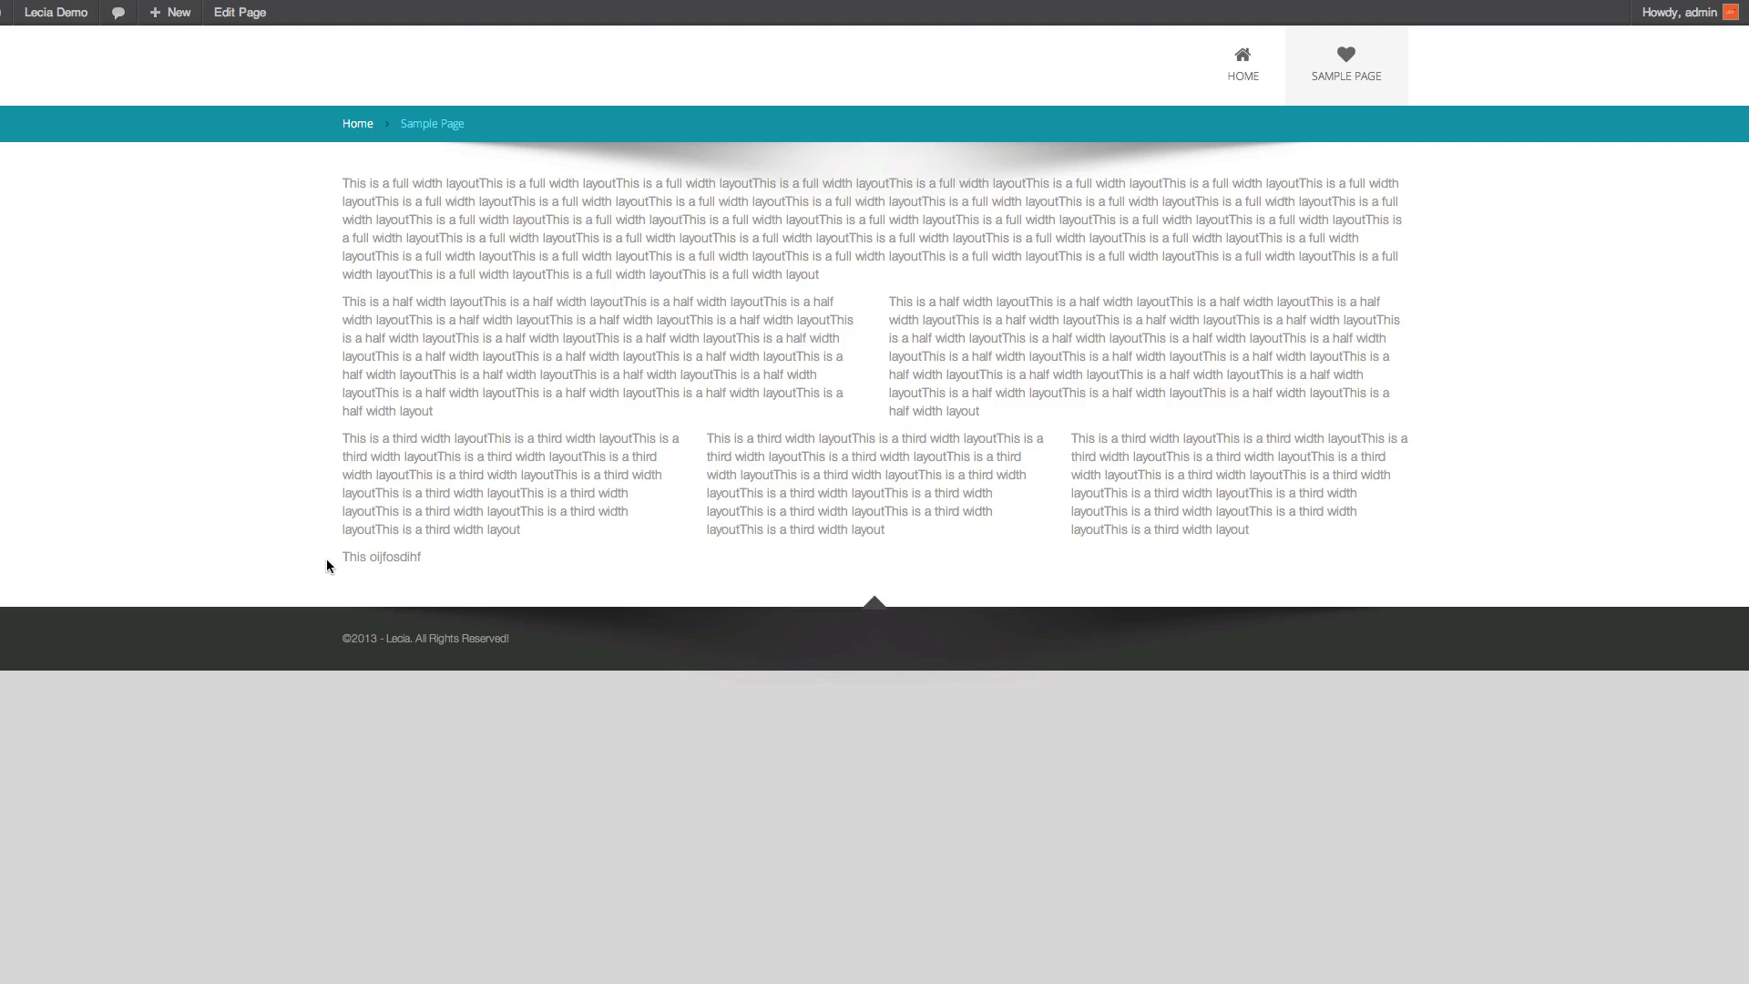
{"action": "left_click_drag", "start_coordinate": [334, 562], "coordinate": [523, 559]}
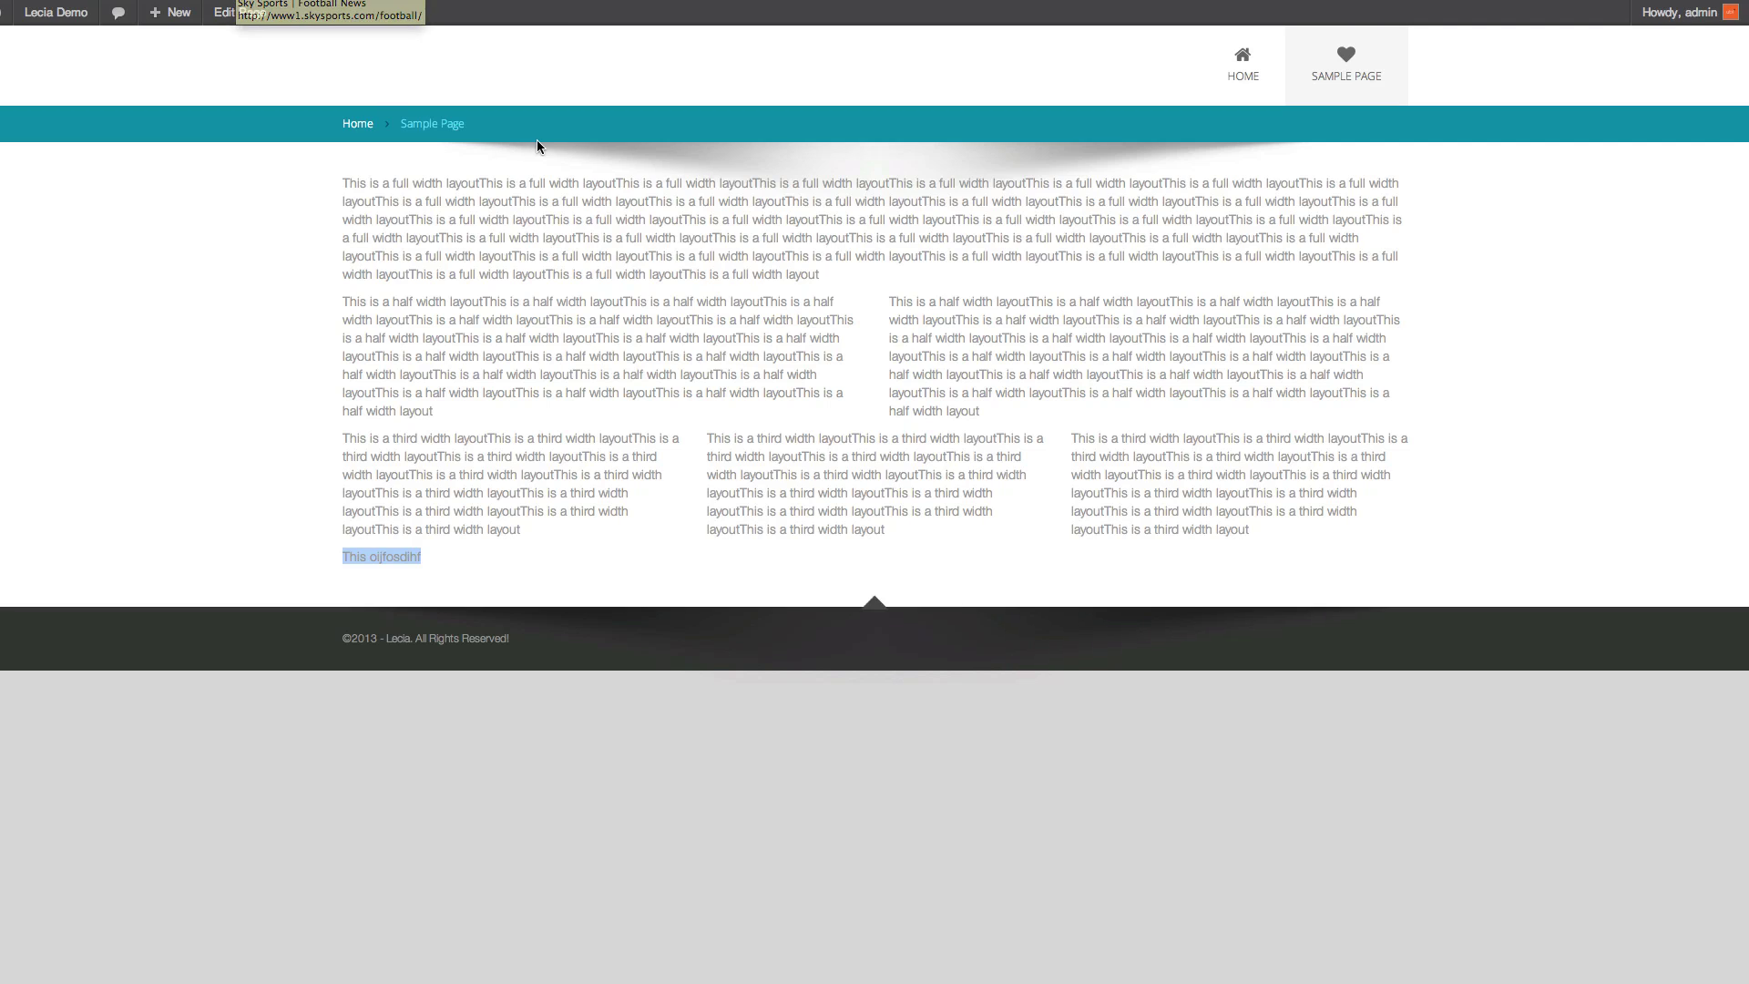
{"action": "key", "text": "ctrl+Tab"}
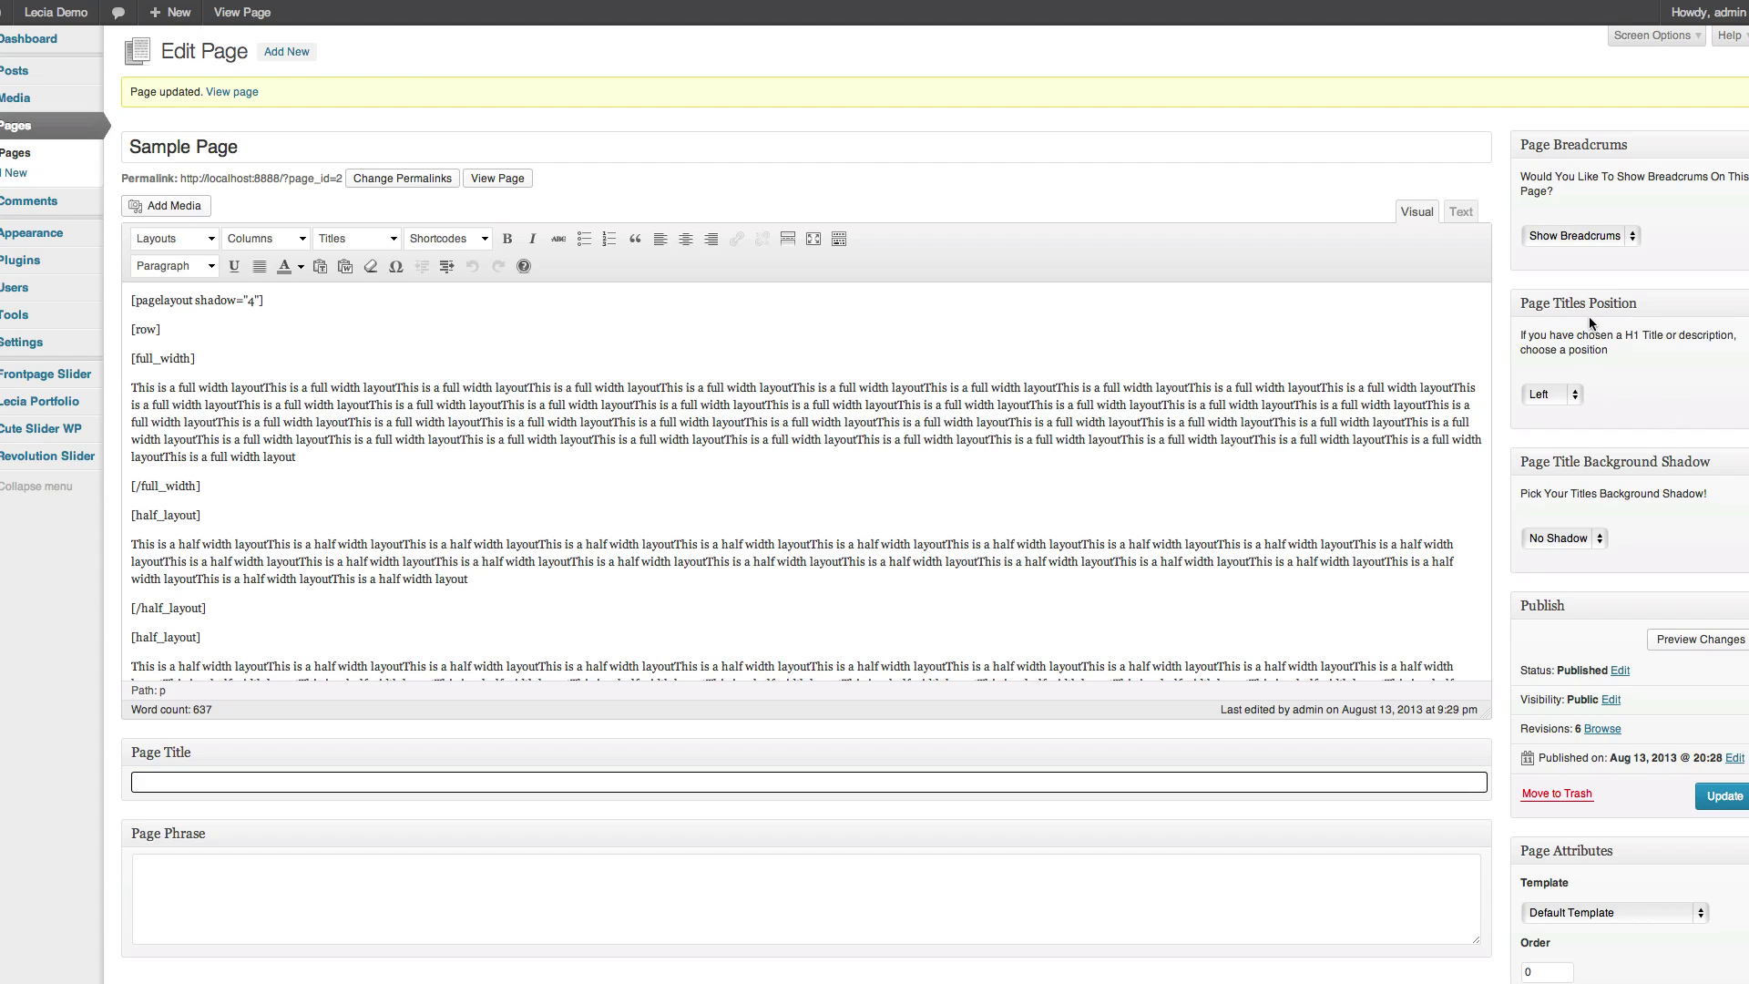
Step: Look through the available options for the page titles position, title background shadow and breadcrumbs
{"action": "left_click", "coordinate": [1573, 393]}
{"action": "left_click", "coordinate": [1683, 470]}
{"action": "left_click", "coordinate": [1598, 541]}
{"action": "left_click", "coordinate": [1709, 545]}
{"action": "left_click", "coordinate": [1628, 230]}
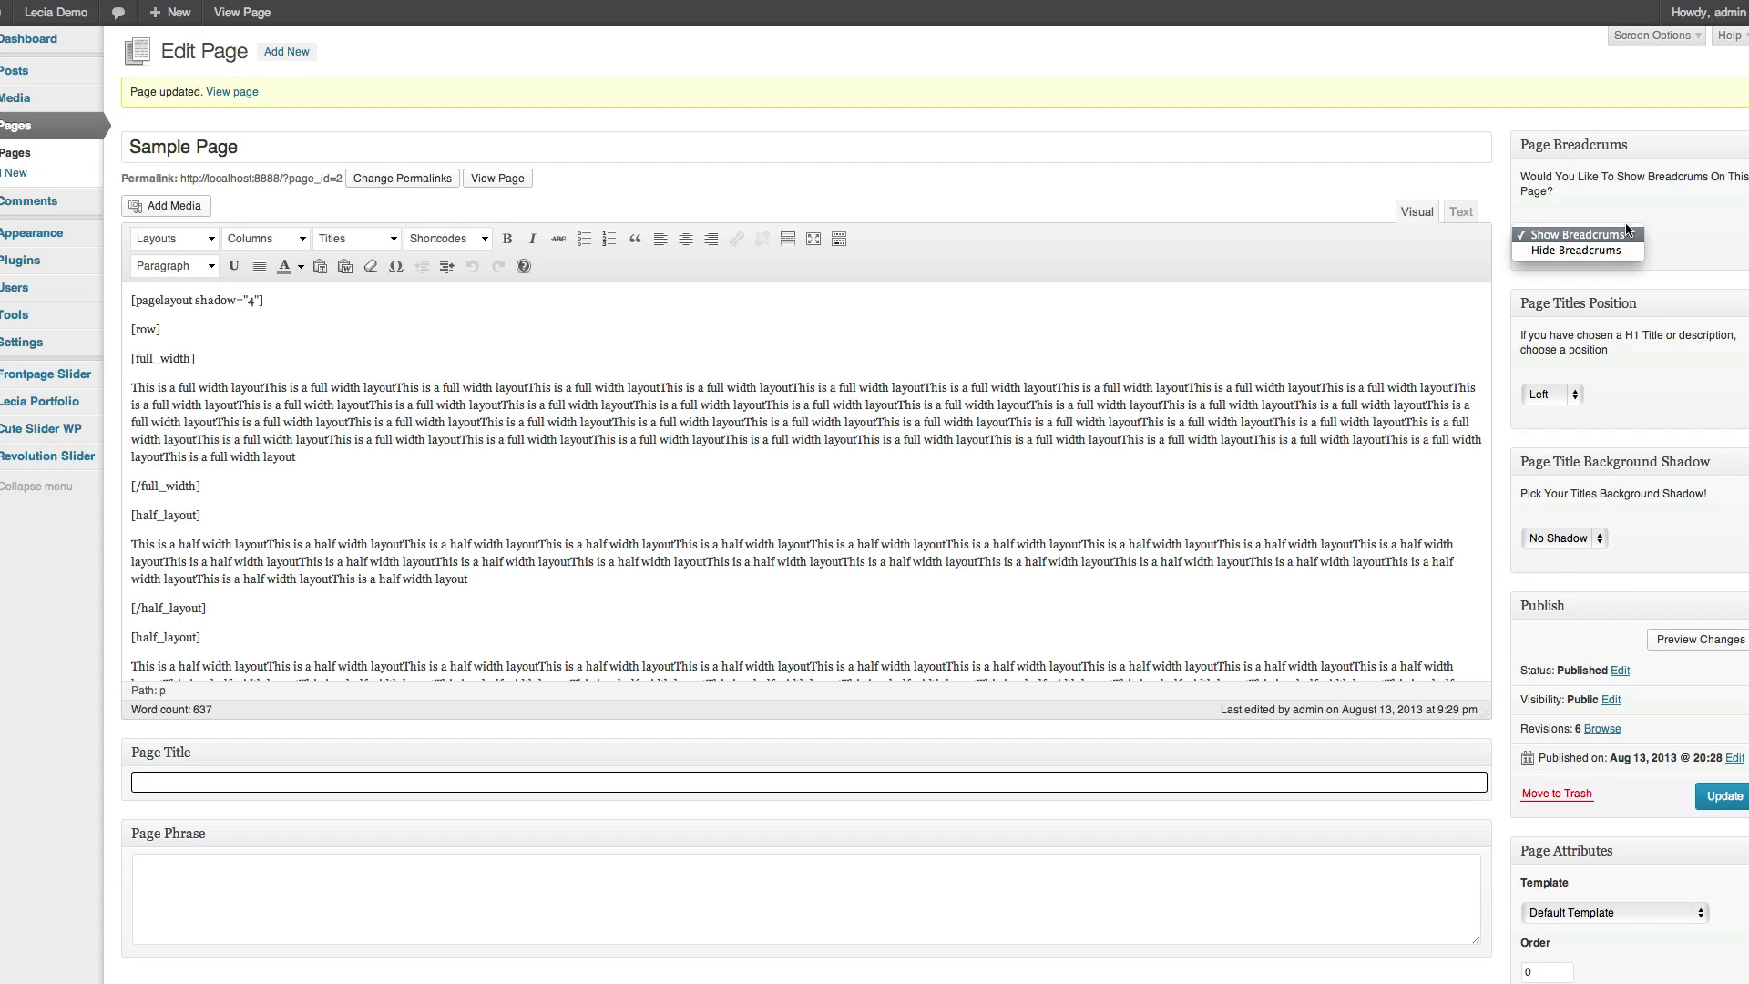
{"action": "left_click", "coordinate": [1628, 234]}
{"action": "scroll", "coordinate": [1682, 298], "scroll_direction": "down", "scroll_amount": 5}
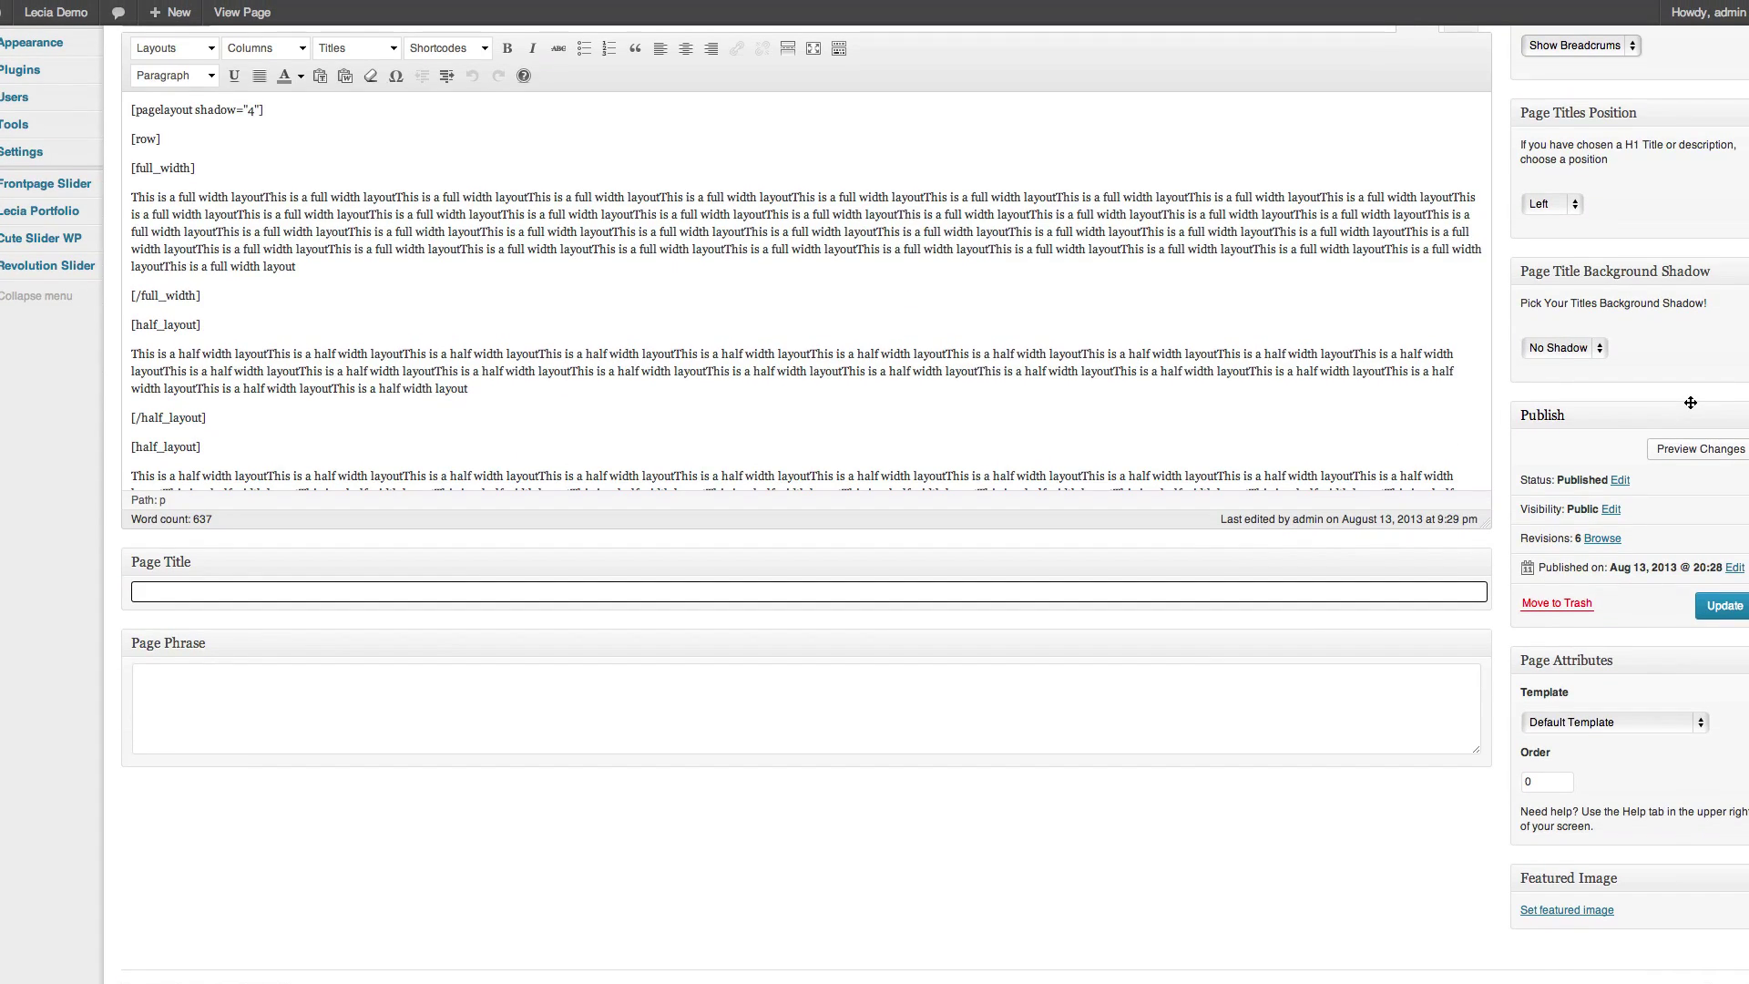